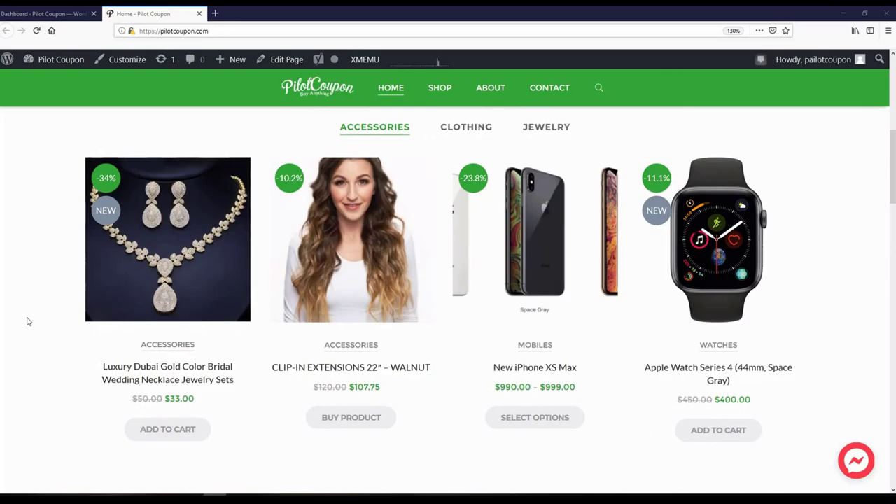
- Leave the Pilot Coupon storefront for the WordPress admin Dashboard tab
scroll(27, 321, up, 5)
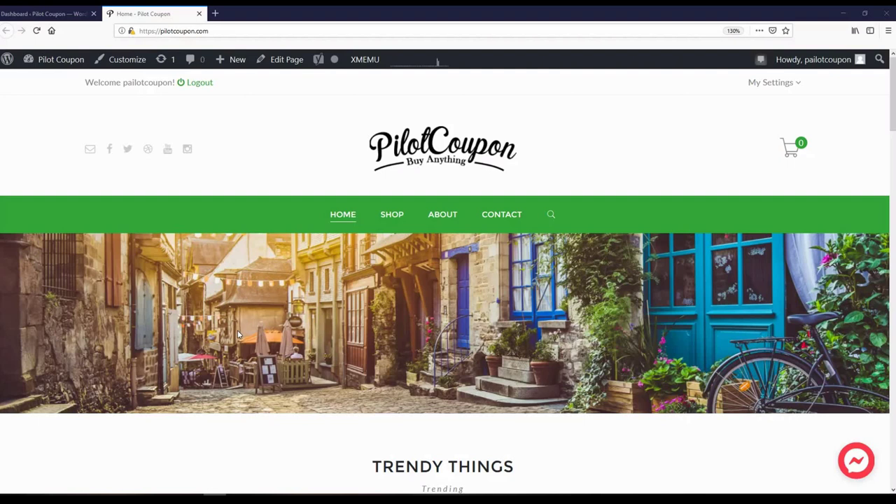
click(54, 14)
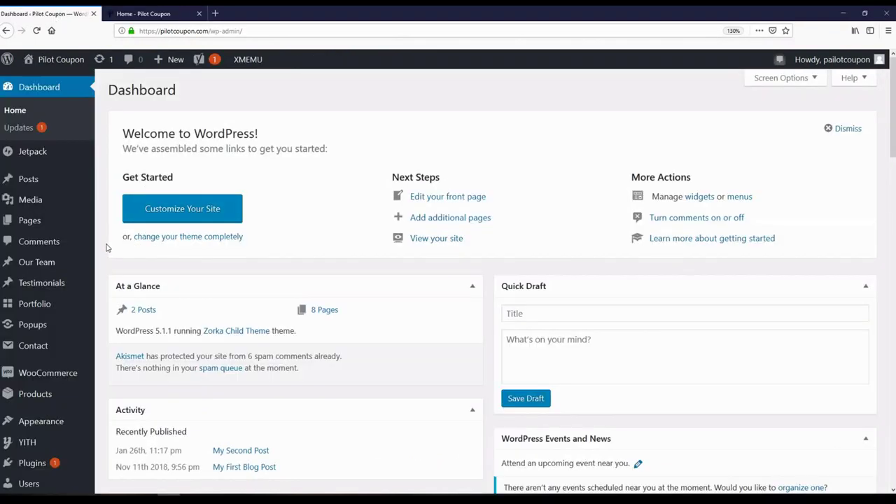
scroll(107, 247, down, 5)
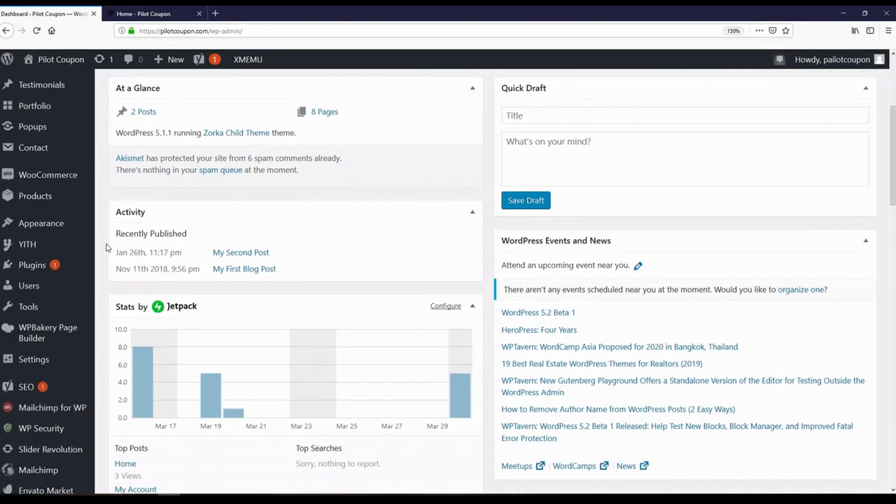
mouse_move(39, 262)
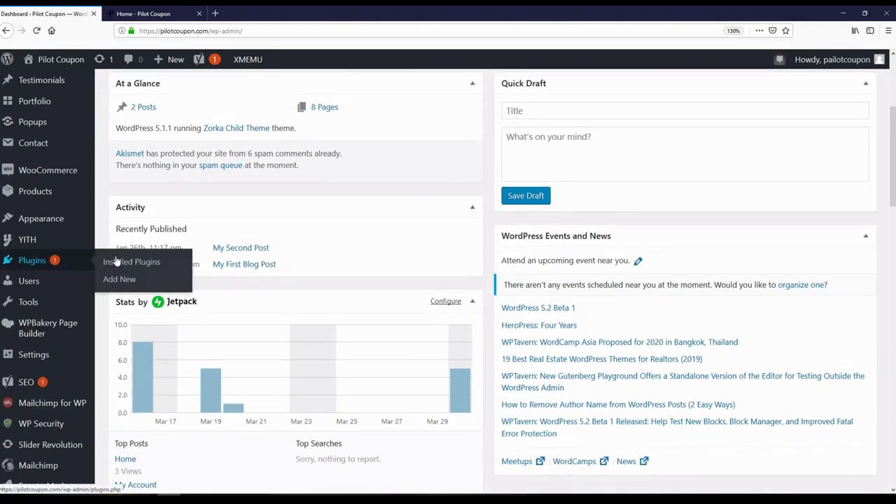
- Search the Add New Plugins directory for 'dokan'
click(118, 280)
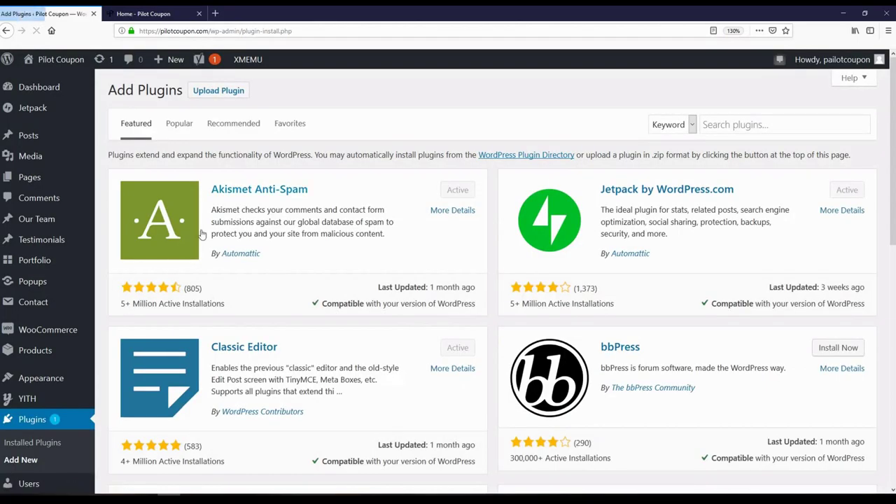
click(728, 130)
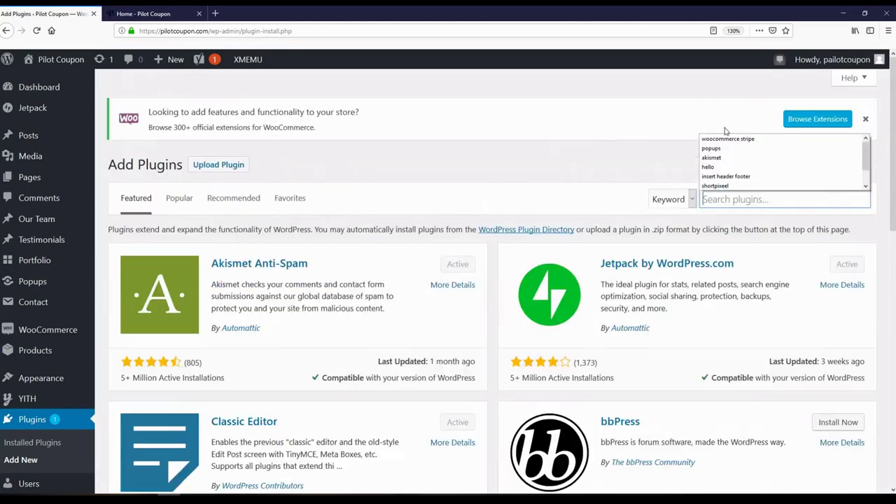
click(726, 199)
text(dok)
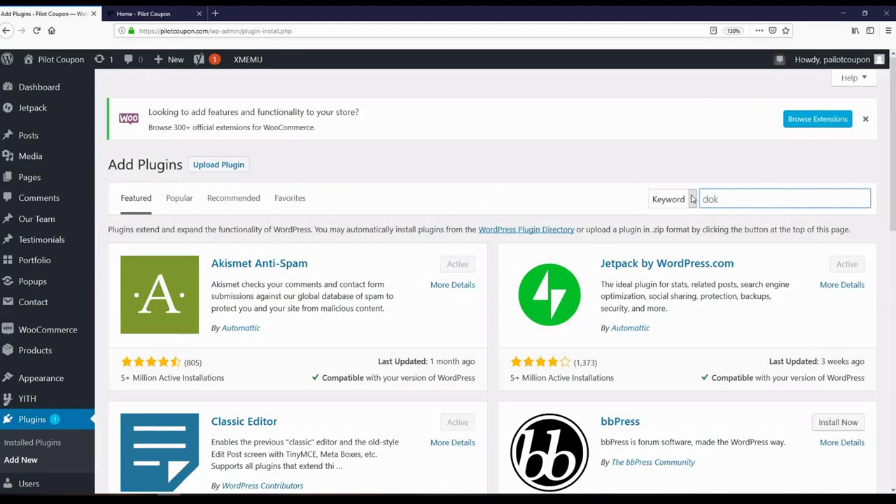
text(an)
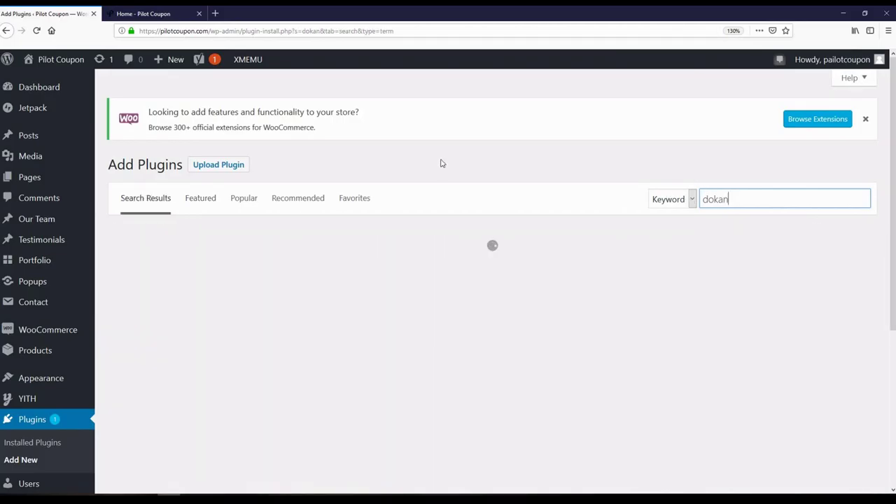
- Install and activate the Dokan plugin, noting its 10,000+ active installations
scroll(448, 159, down, 2)
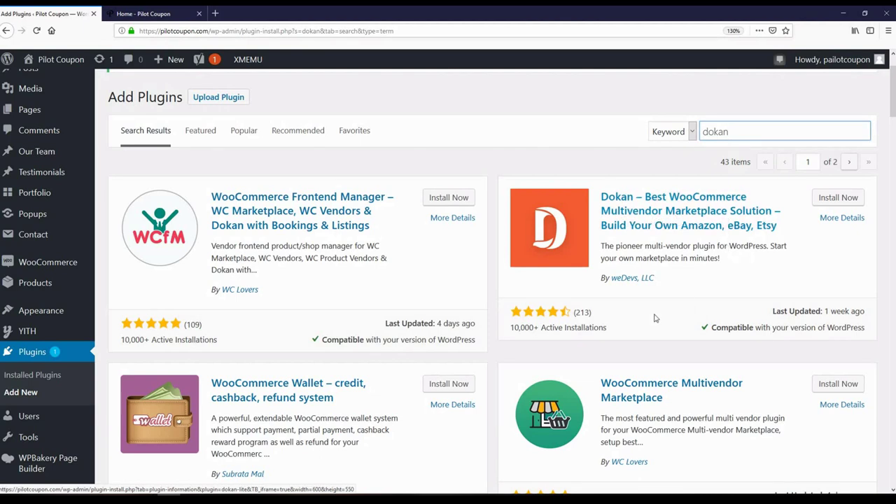
click(516, 328)
drag(515, 328, 540, 328)
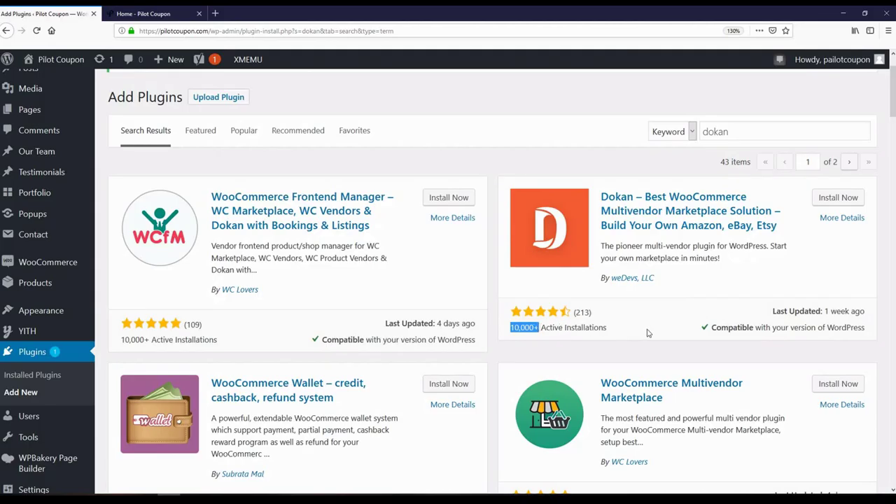
click(844, 198)
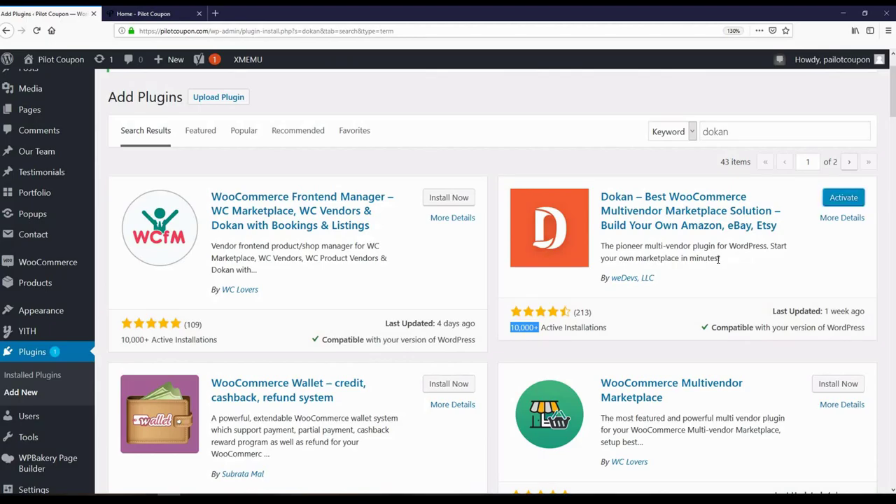
click(841, 197)
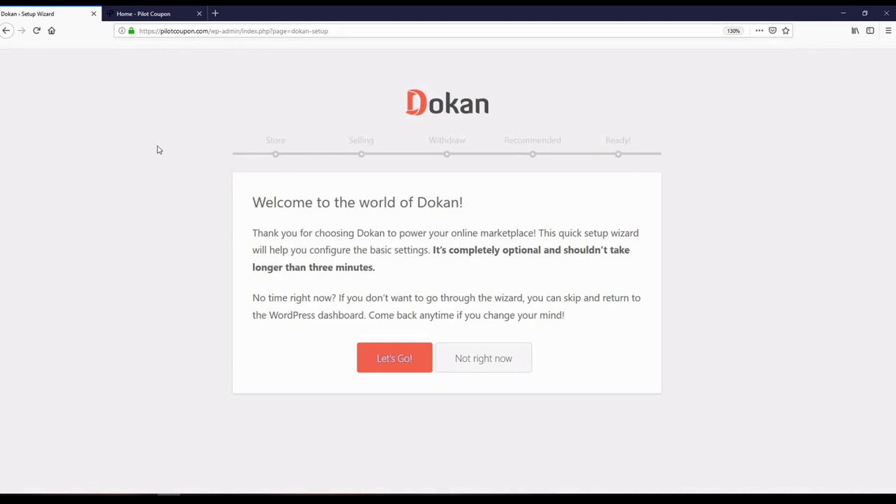
- Start the Dokan setup wizard and review the vendor store URL 'store'
click(385, 361)
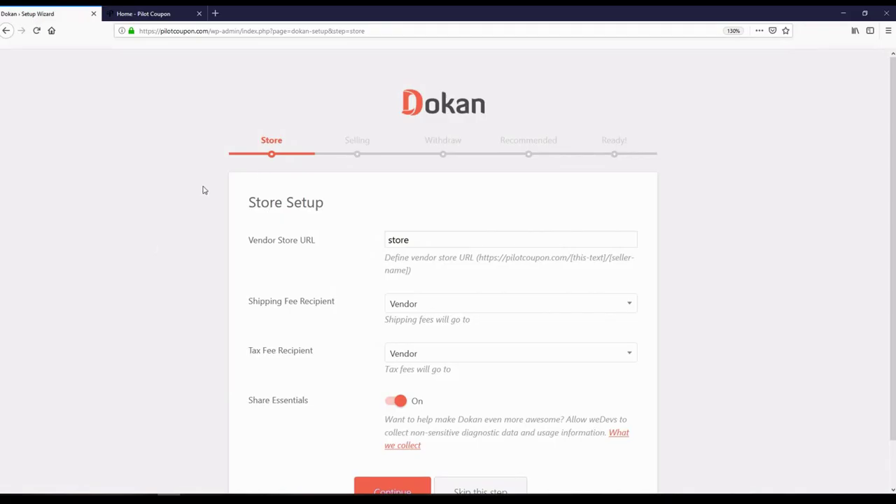
scroll(203, 190, down, 1)
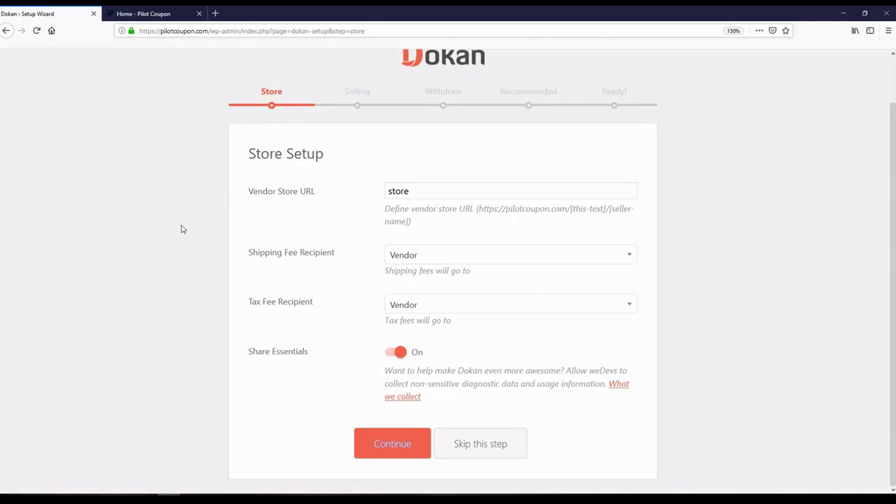
scroll(180, 229, up, 1)
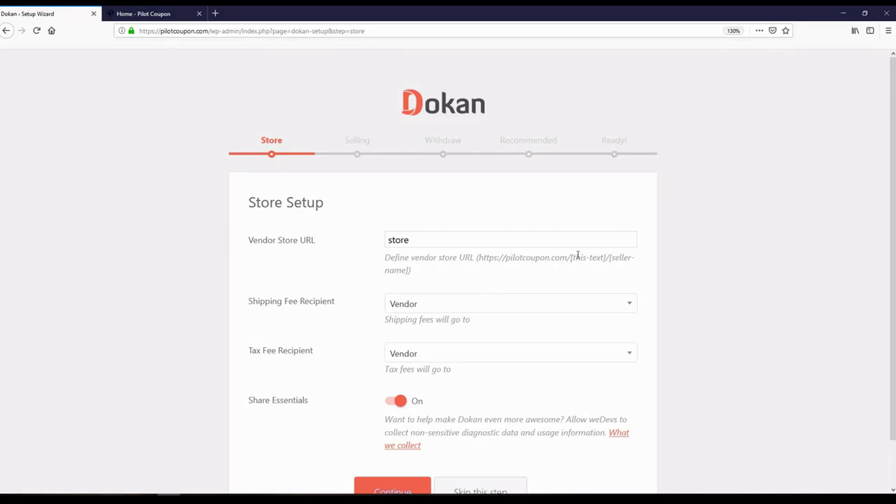
drag(410, 239, 382, 240)
click(587, 271)
drag(424, 243, 371, 239)
click(353, 265)
- Keep Vendor as the shipping fee recipient and submit Store Setup
scroll(238, 280, down, 1)
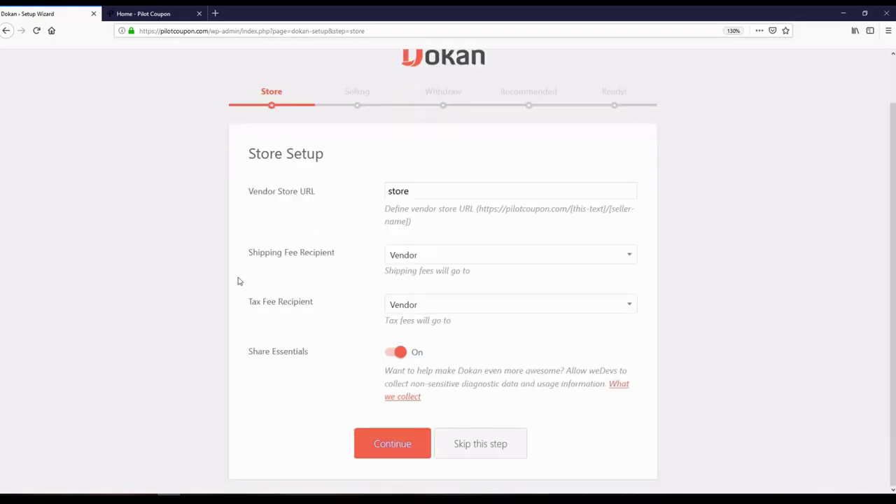
click(429, 262)
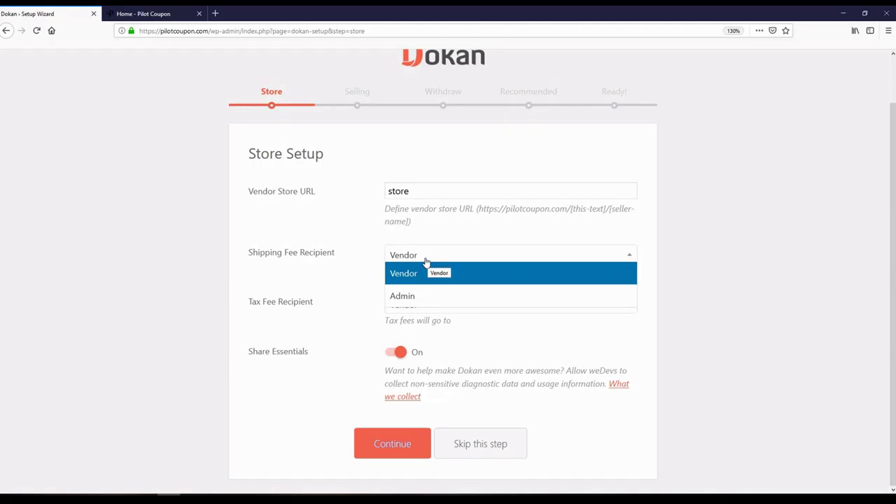
click(422, 296)
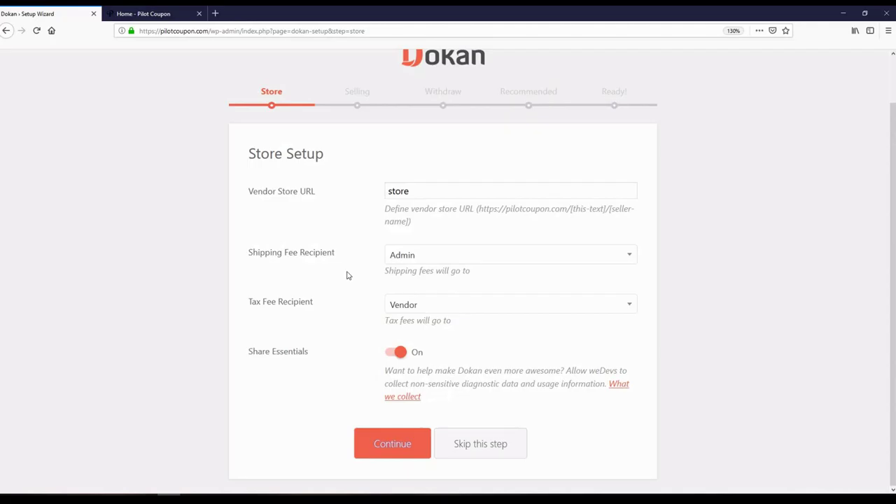
click(415, 260)
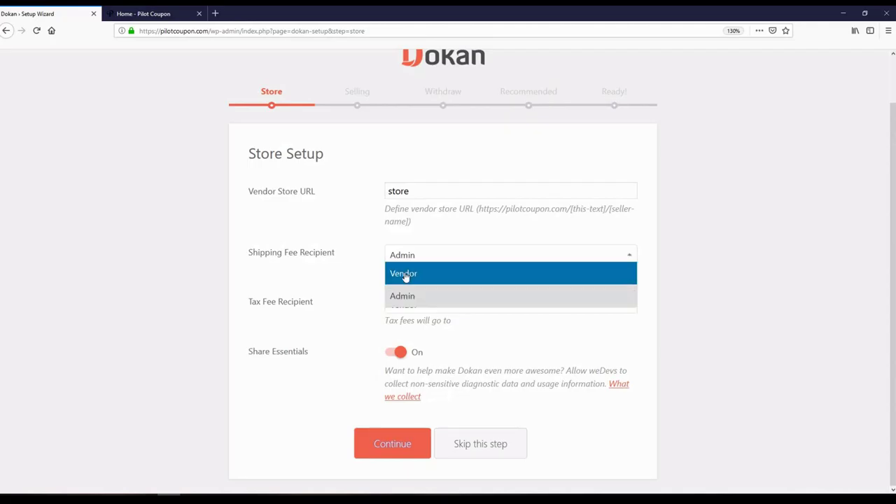
double_click(405, 274)
click(340, 274)
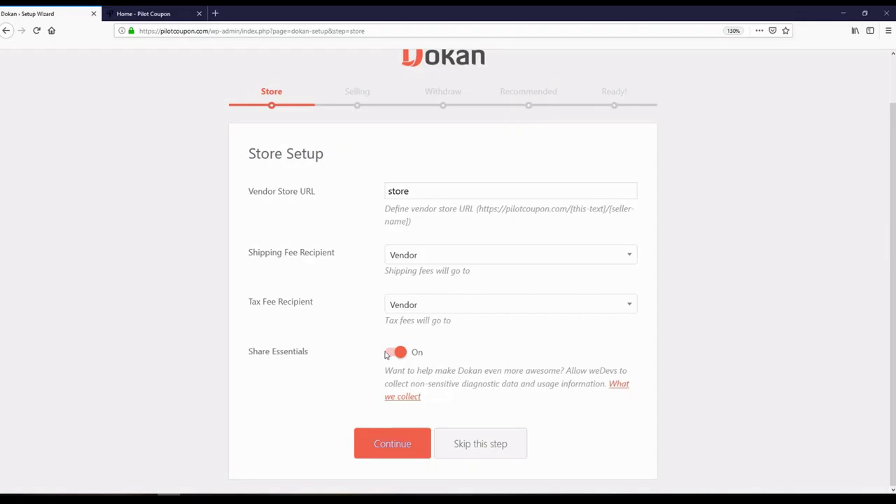
click(378, 442)
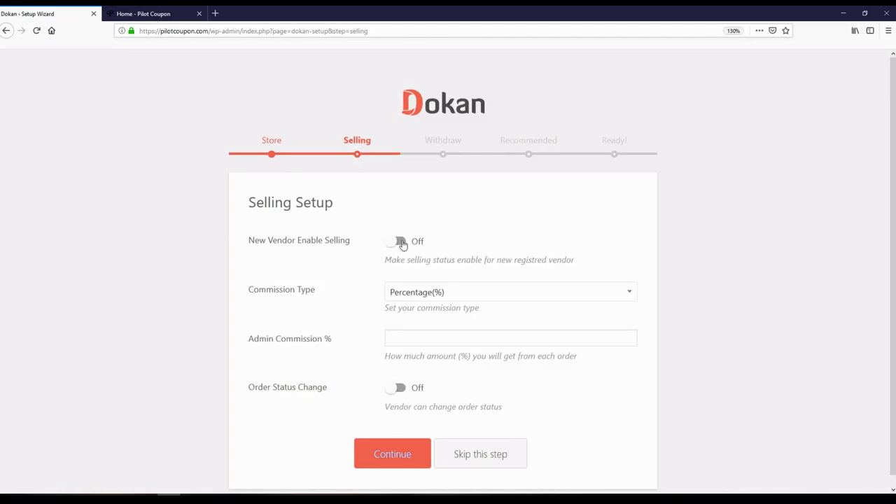
- Enable selling for new vendors and set a Percentage(%) admin commission of 10
click(400, 242)
click(416, 291)
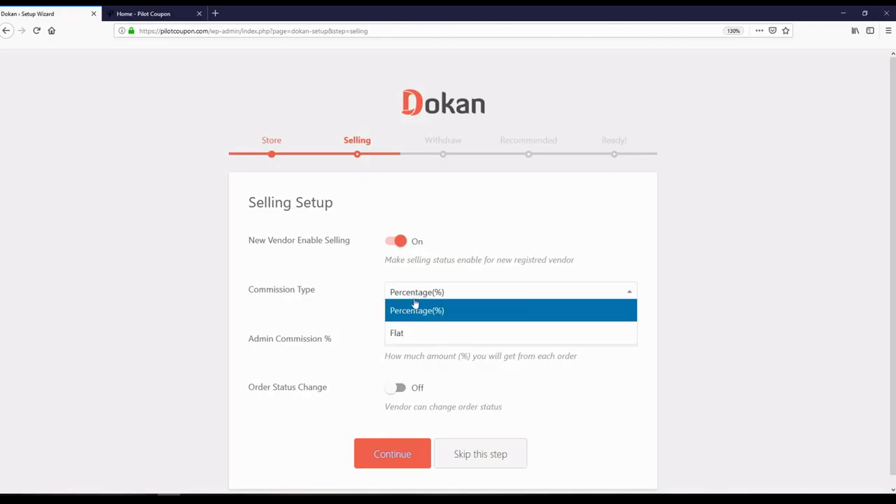
click(416, 333)
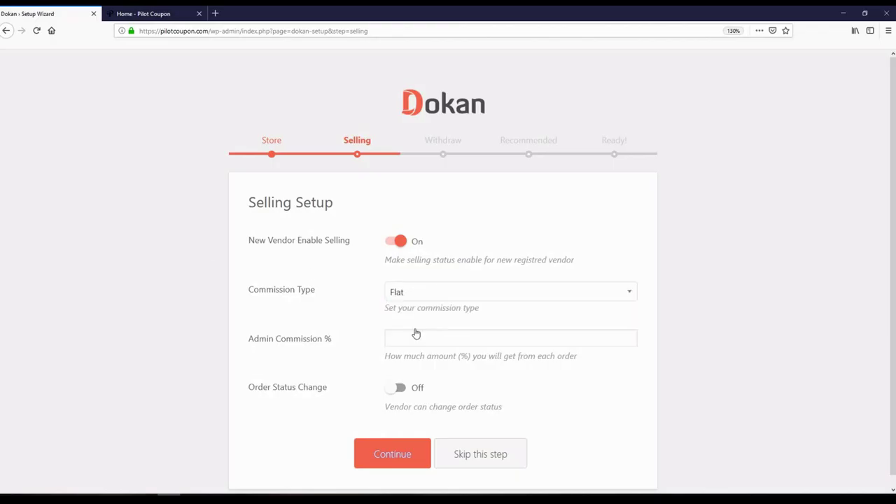
click(415, 342)
click(410, 293)
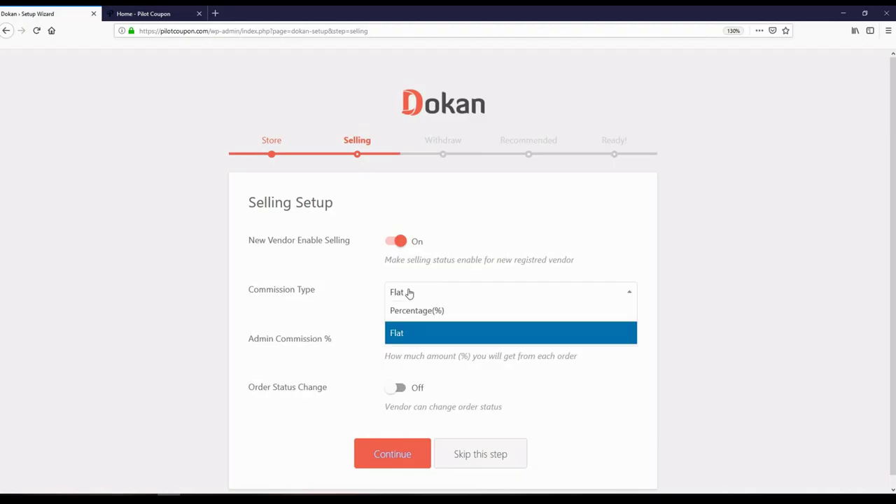
click(417, 313)
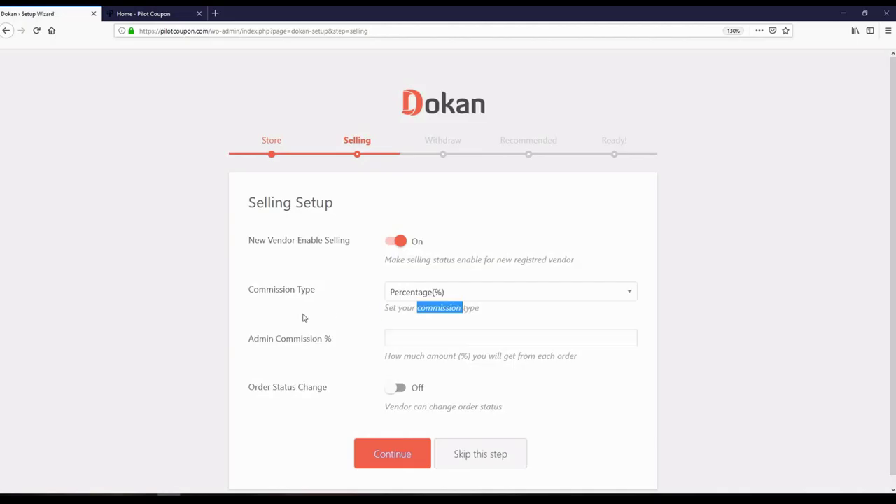
click(405, 343)
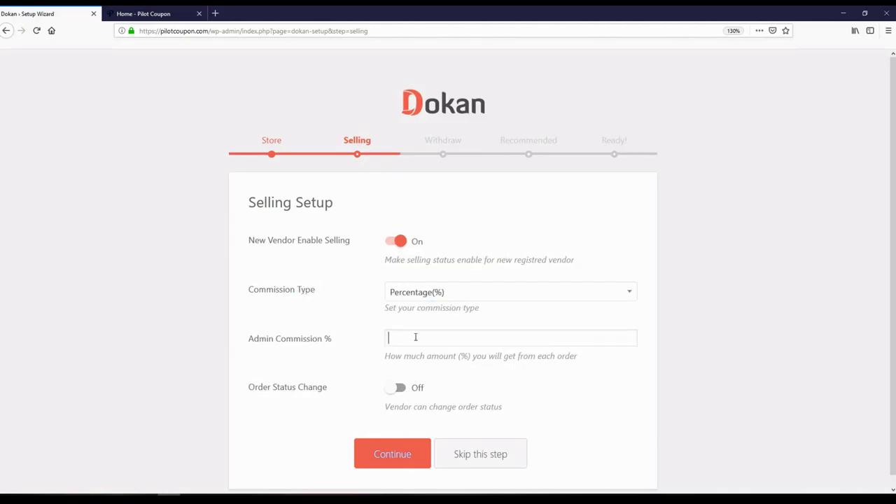
text(10)
- Allow vendors to change order status and submit Selling Setup
double_click(296, 320)
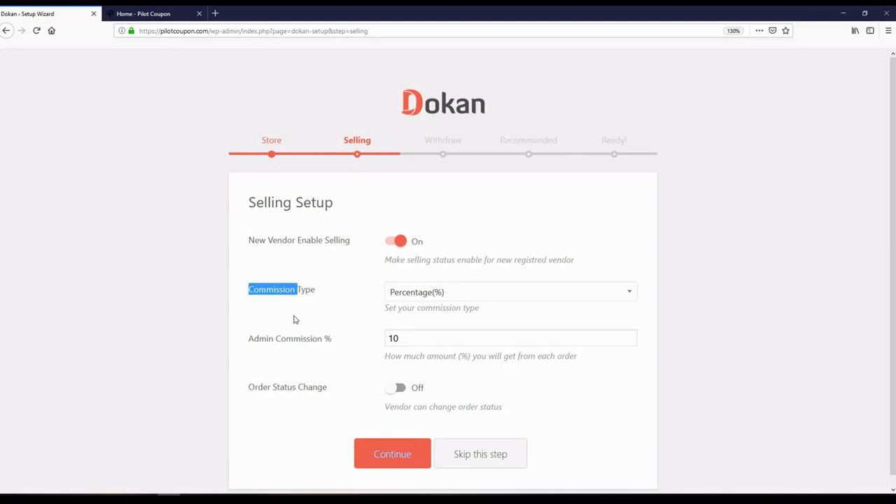
click(235, 331)
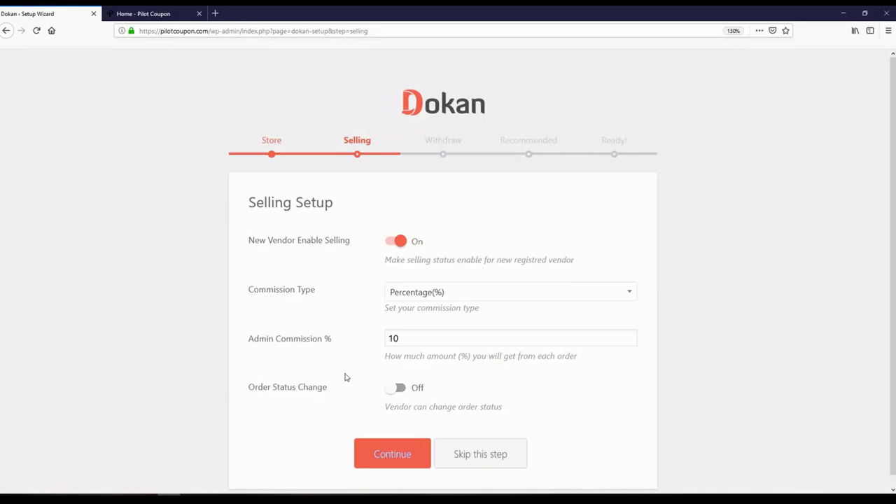
click(400, 391)
click(376, 455)
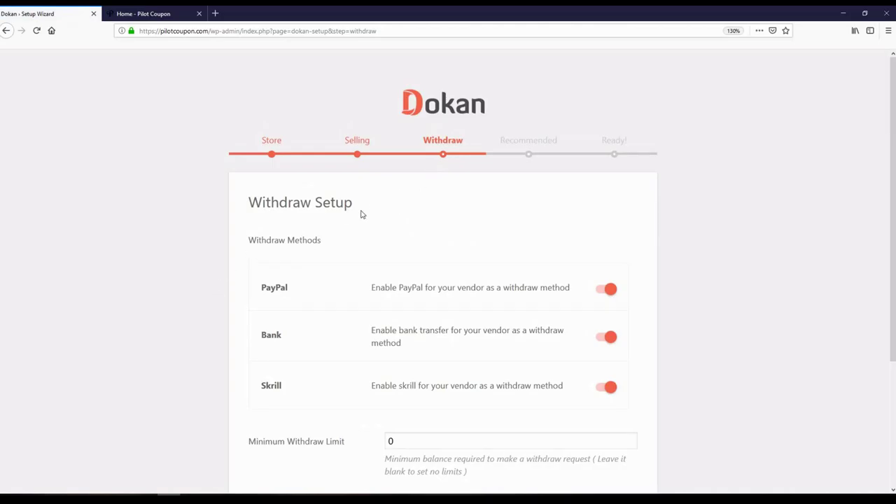
- Turn off PayPal and Skrill as withdraw methods, leaving only Bank
scroll(344, 344, down, 2)
scroll(344, 344, up, 2)
scroll(364, 249, down, 2)
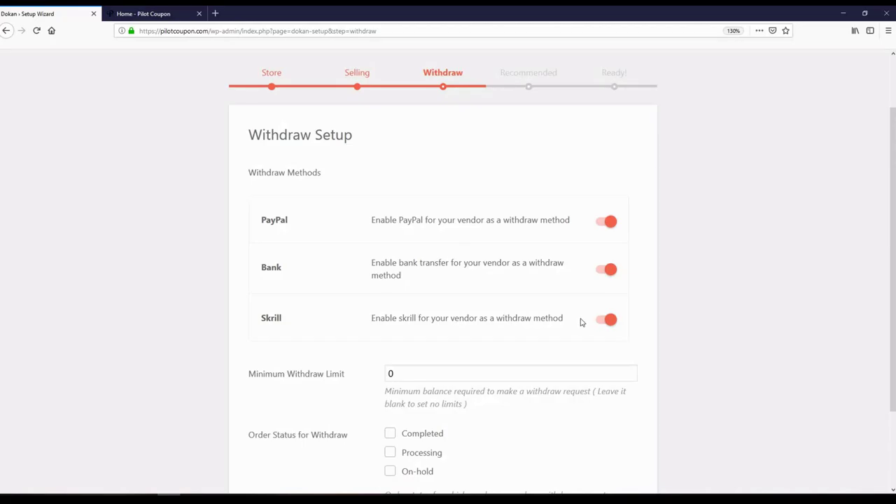
scroll(174, 292, up, 2)
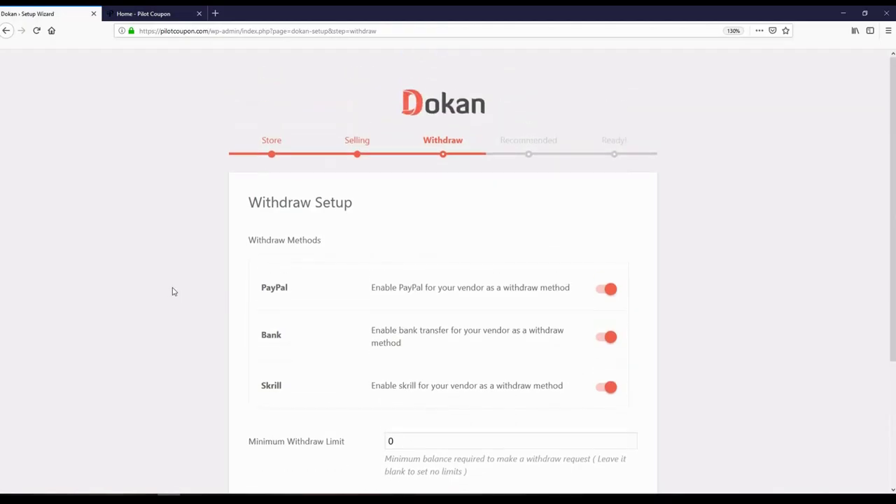
scroll(174, 292, down, 2)
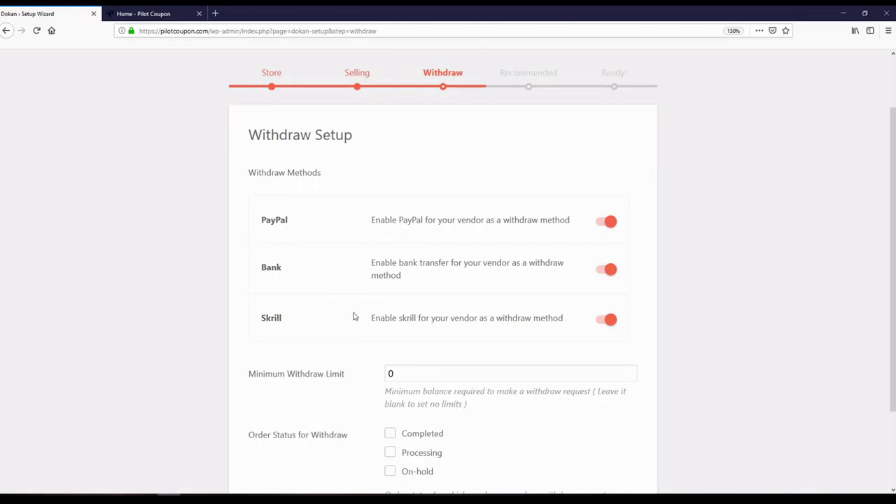
click(602, 223)
click(603, 321)
- Set a 3000 minimum withdraw limit for Completed orders and submit Withdraw Setup
scroll(199, 310, down, 2)
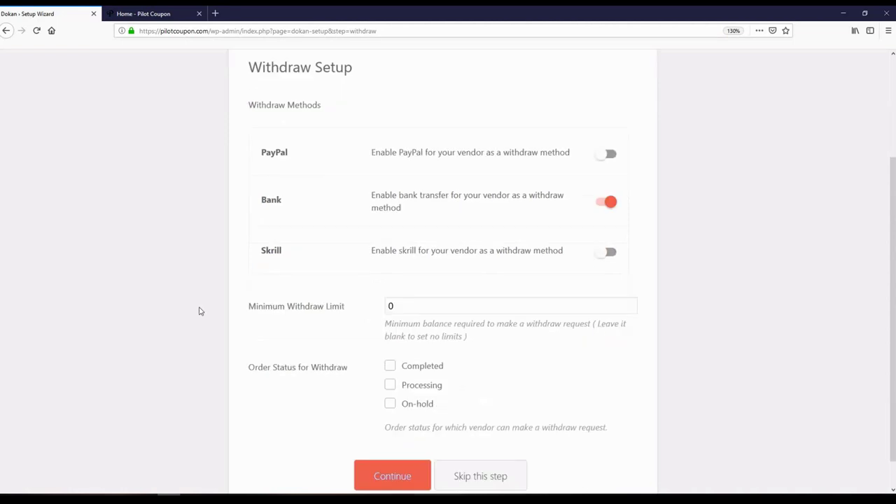
scroll(198, 311, up, 4)
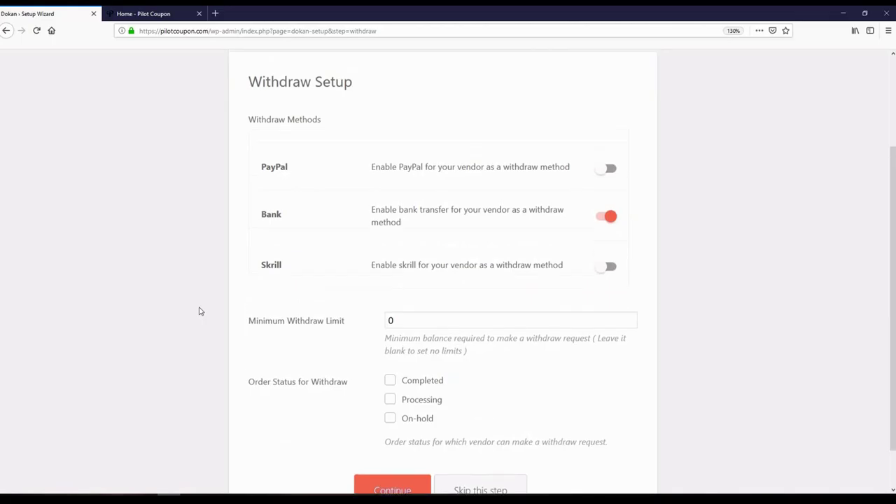
scroll(178, 315, down, 4)
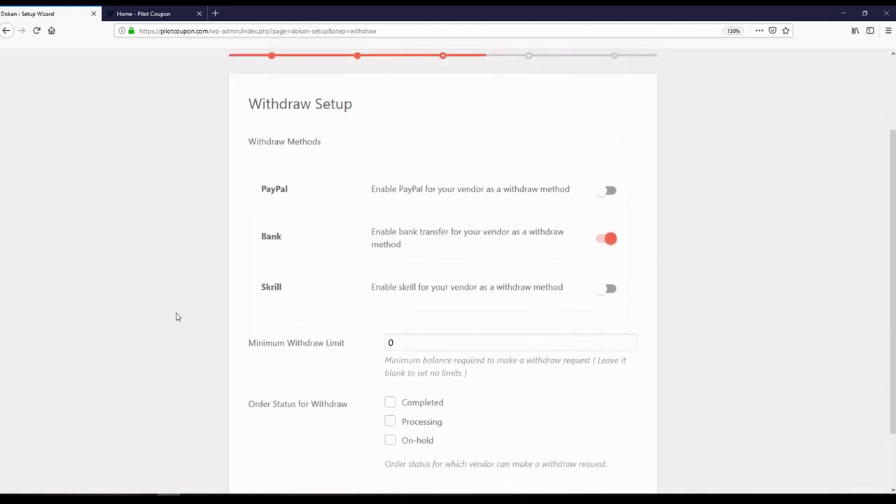
scroll(174, 293, up, 4)
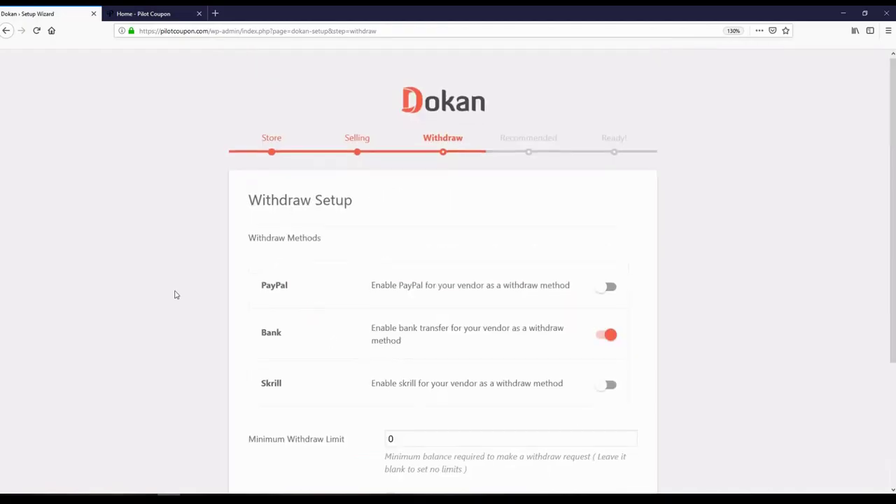
scroll(174, 294, down, 4)
scroll(176, 295, up, 1)
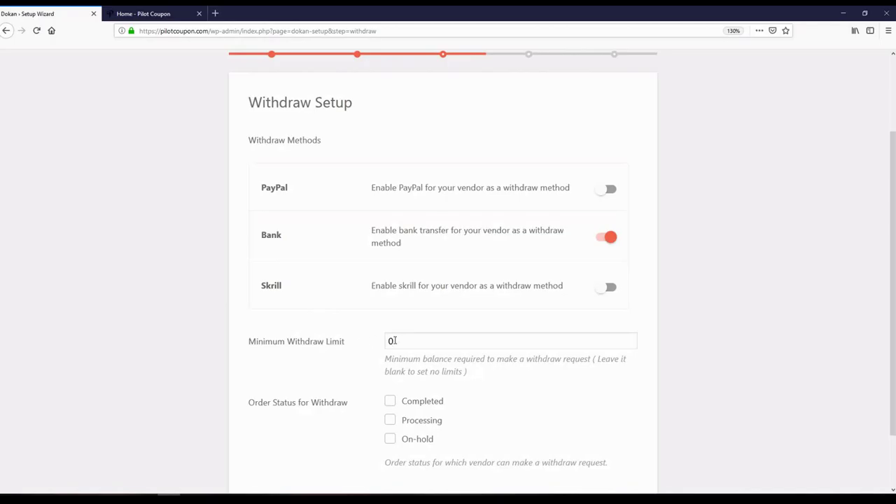
key(Return)
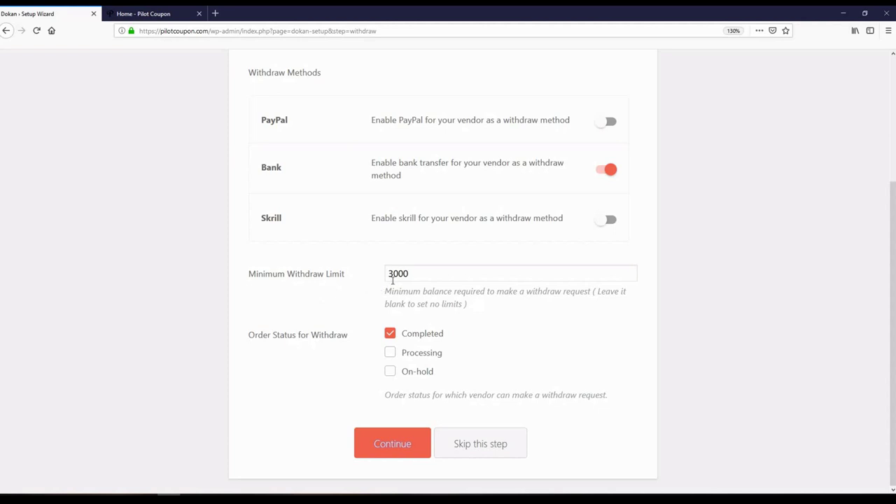
scroll(343, 334, up, 3)
scroll(343, 333, down, 3)
click(378, 441)
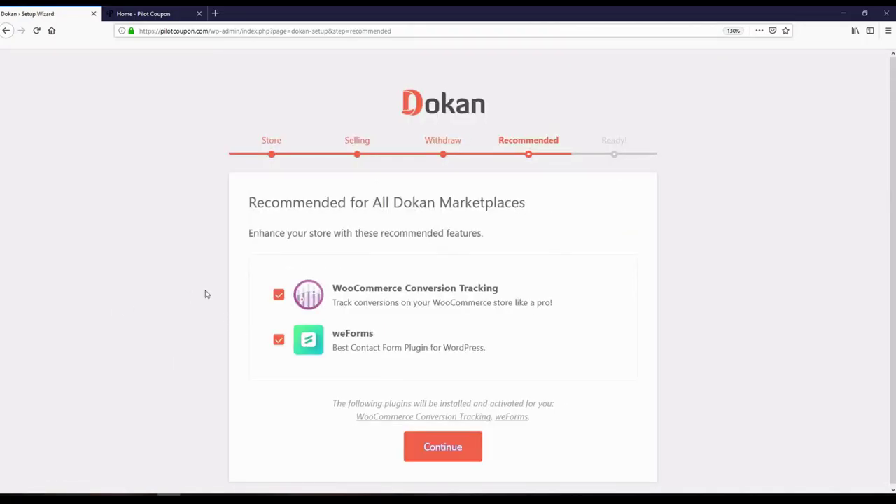
- Untick WooCommerce Conversion Tracking and weForms, then finish the Recommended step
click(279, 297)
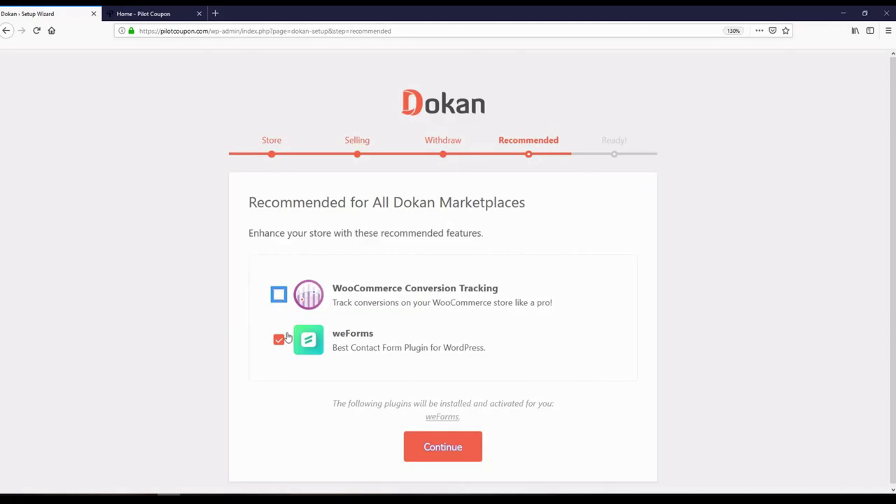
click(280, 340)
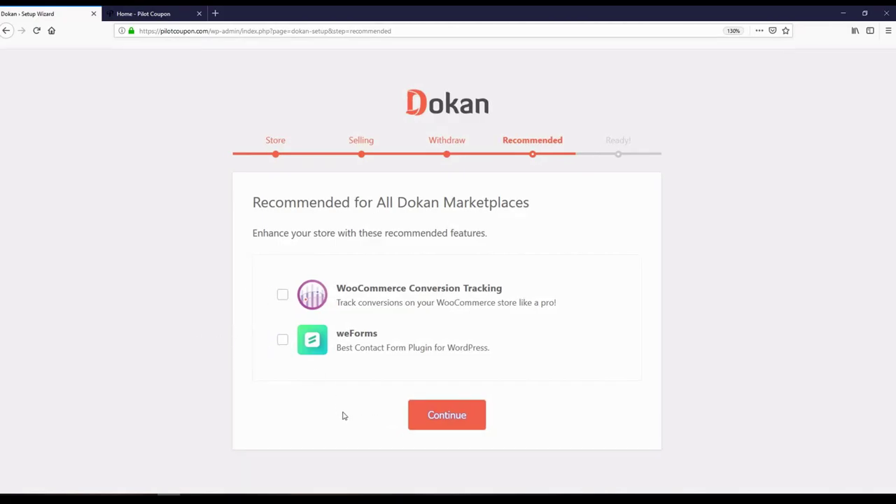
click(438, 423)
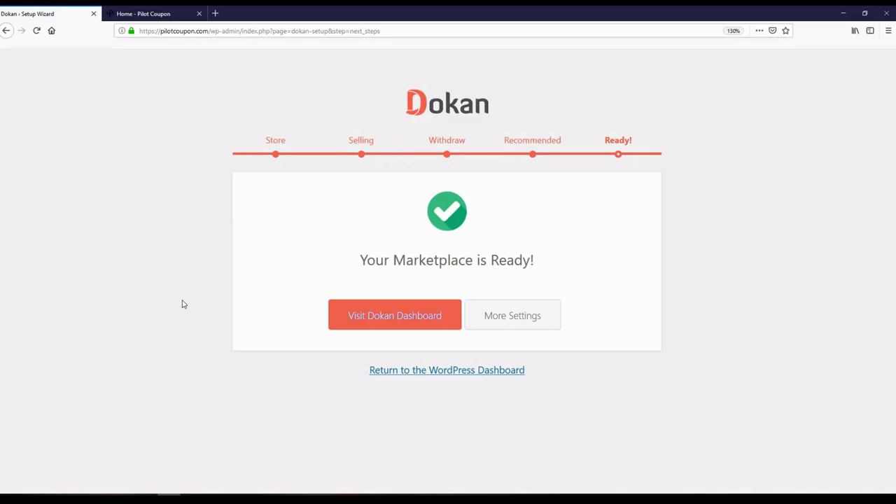
- Go from the wizard to the Dokan dashboard and open Dokan Settings
click(382, 319)
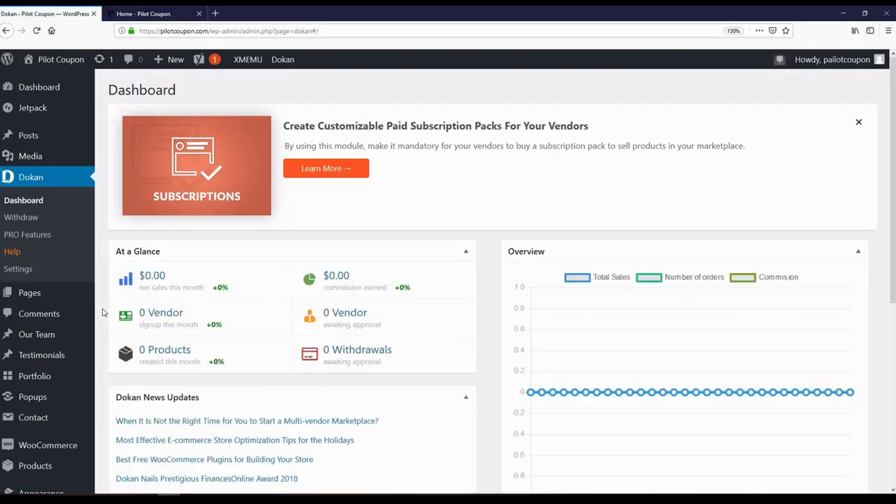
click(21, 270)
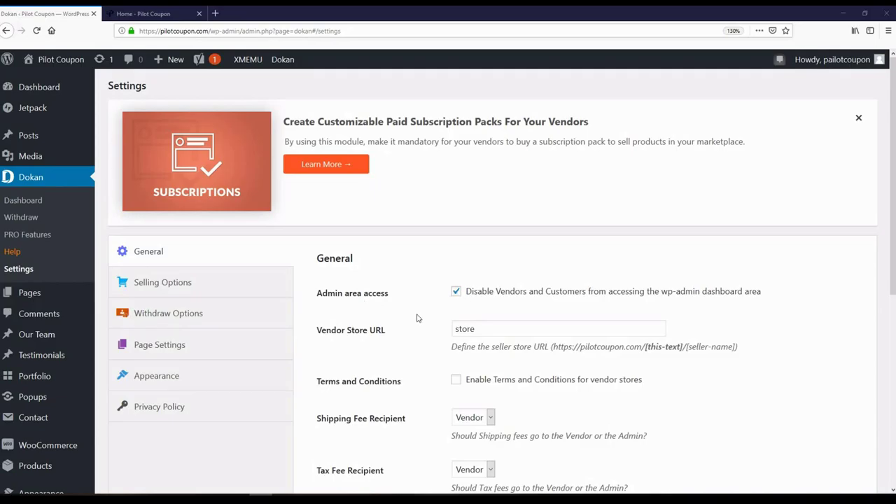
click(150, 14)
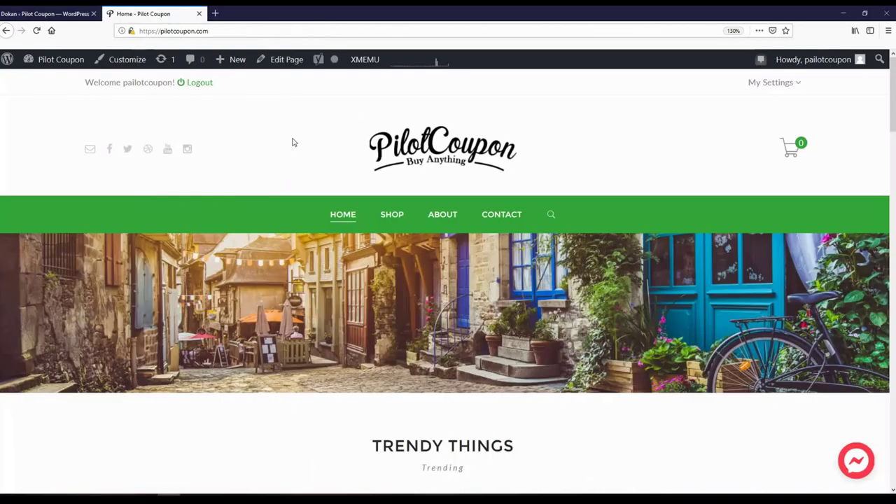
mouse_move(63, 62)
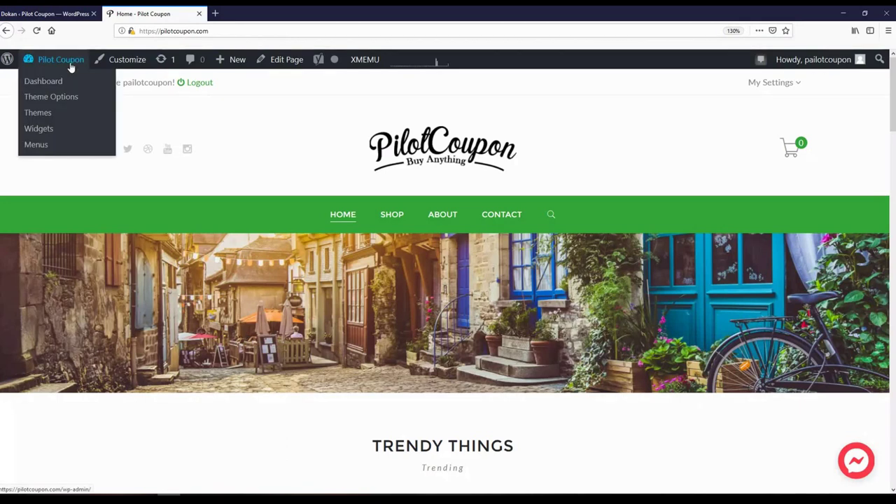
click(68, 17)
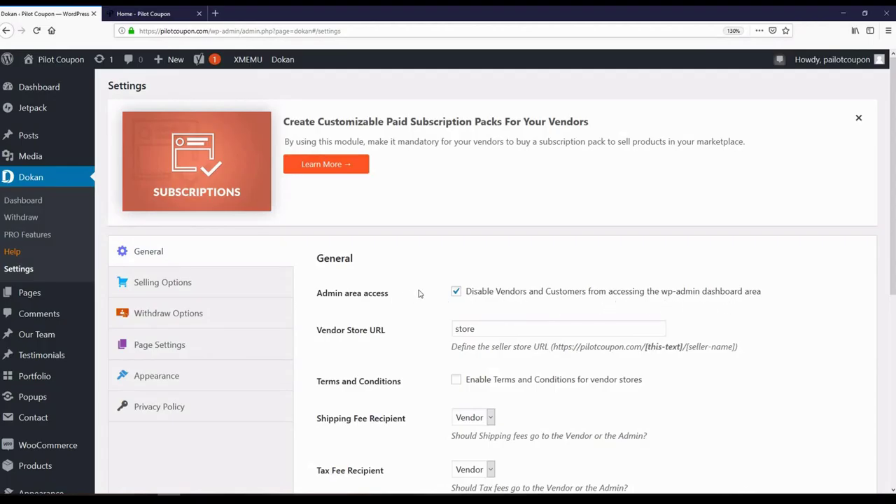
- Untick Show Map on Store Page and save the Dokan General settings
scroll(418, 293, down, 3)
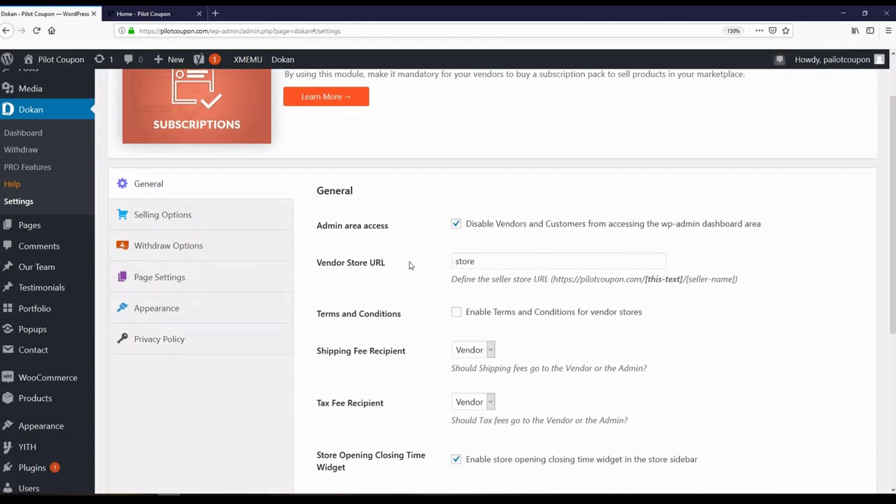
scroll(420, 273, down, 6)
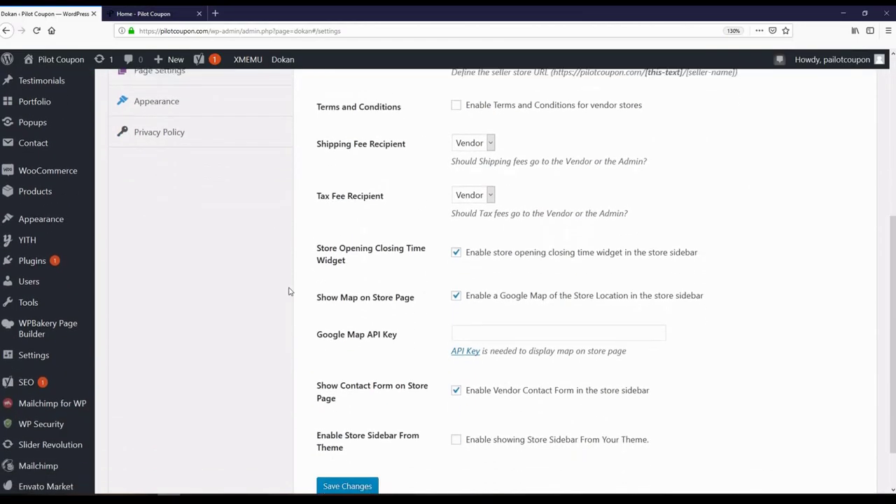
scroll(287, 292, up, 2)
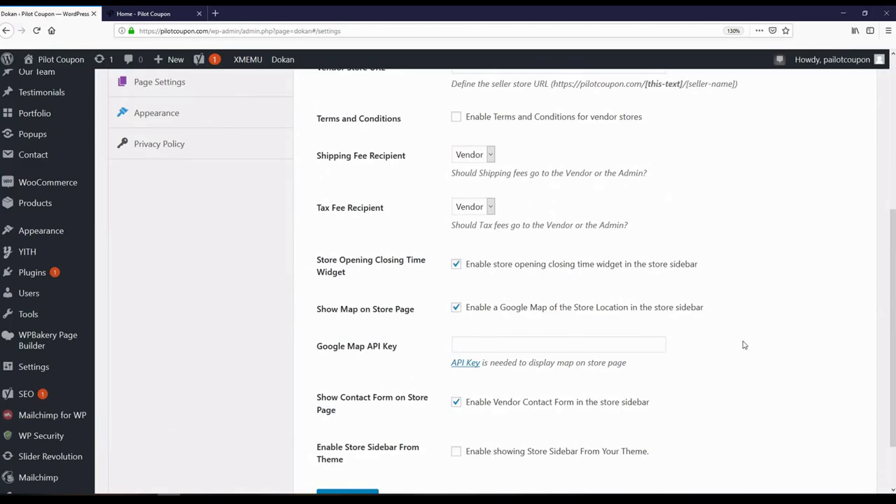
scroll(768, 348, up, 2)
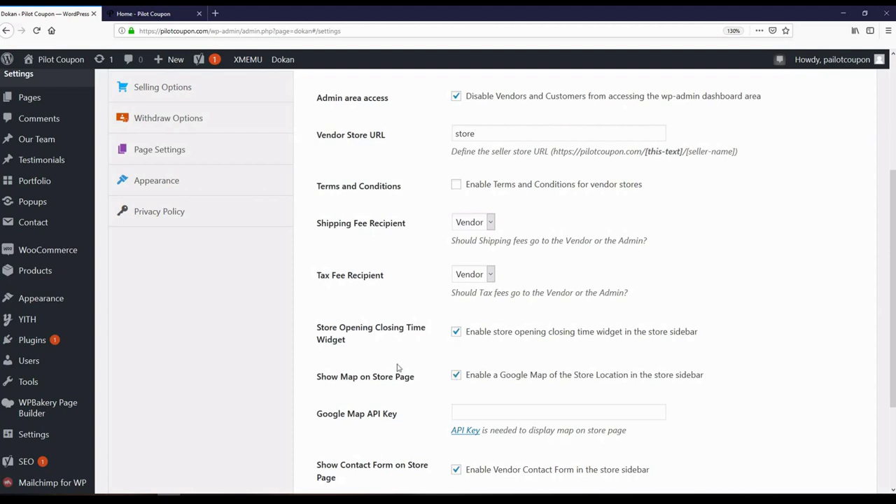
scroll(403, 364, down, 2)
click(455, 309)
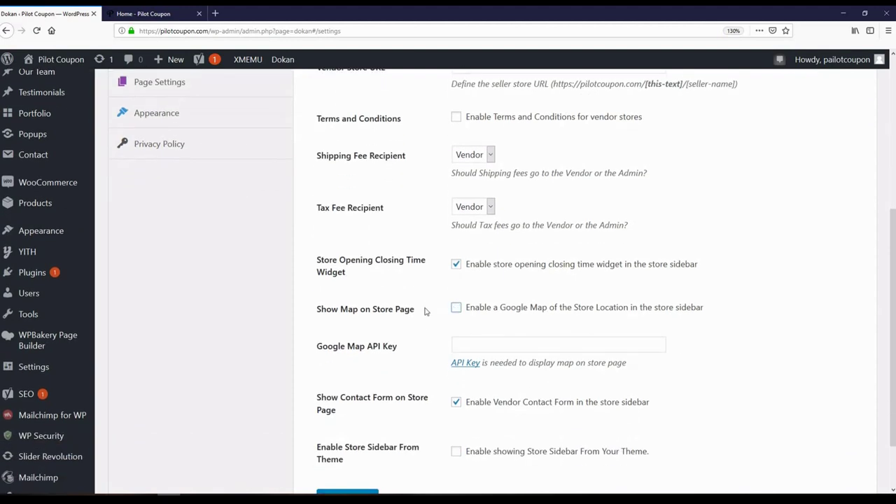
double_click(245, 319)
click(286, 419)
scroll(269, 394, down, 2)
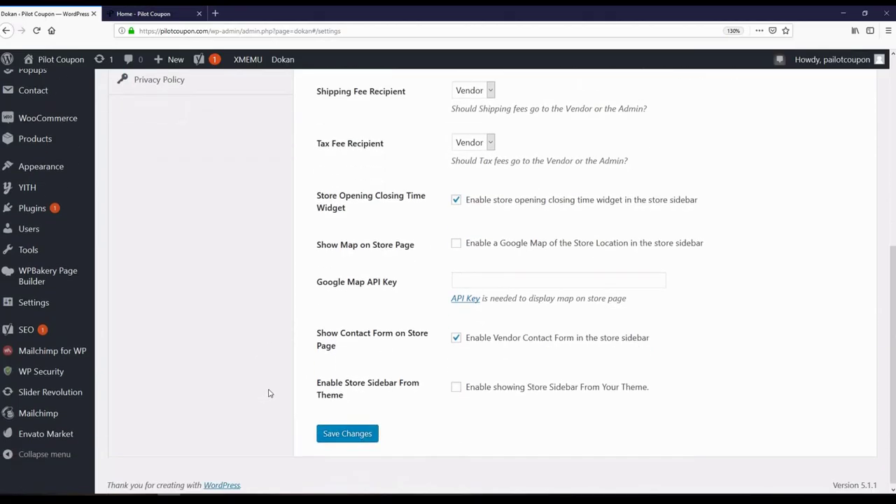
scroll(268, 393, up, 4)
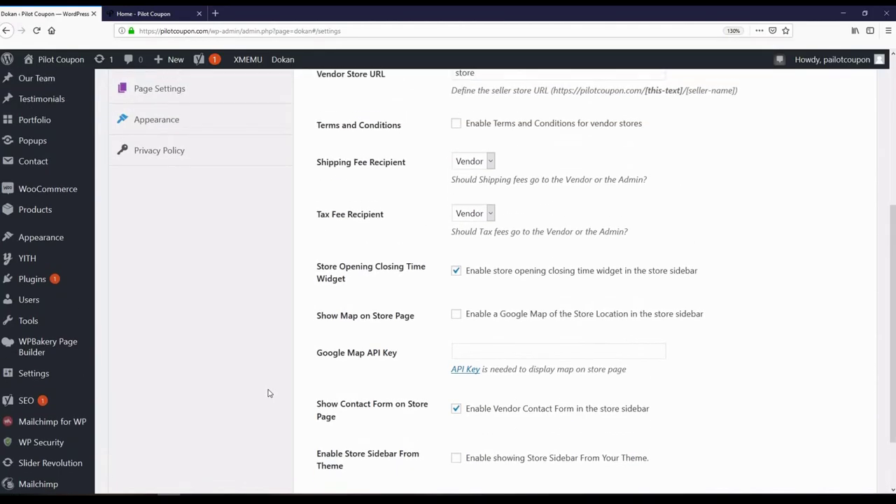
scroll(268, 394, down, 4)
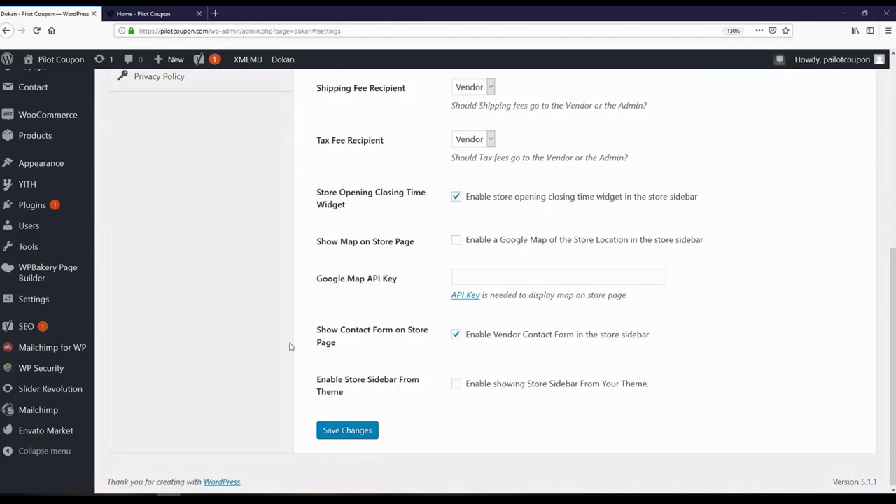
click(349, 432)
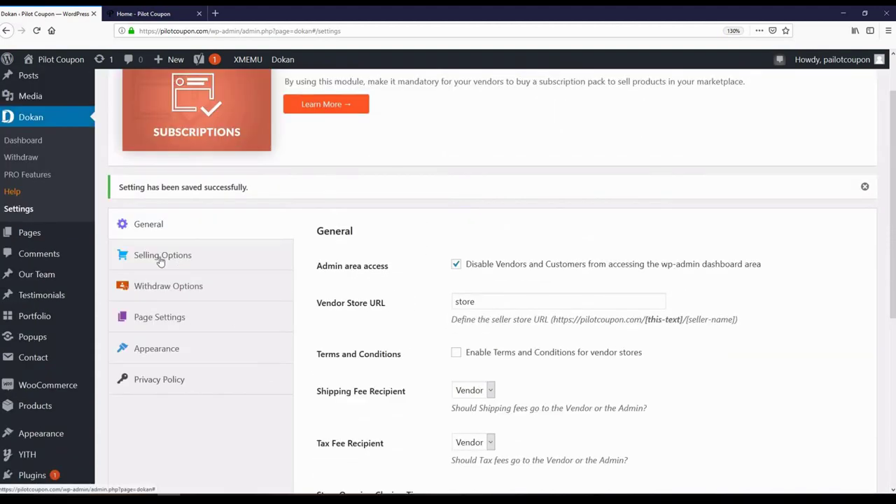
- View Dokan's Selling Options: Percentage commission 10 and order status changes allowed
click(160, 261)
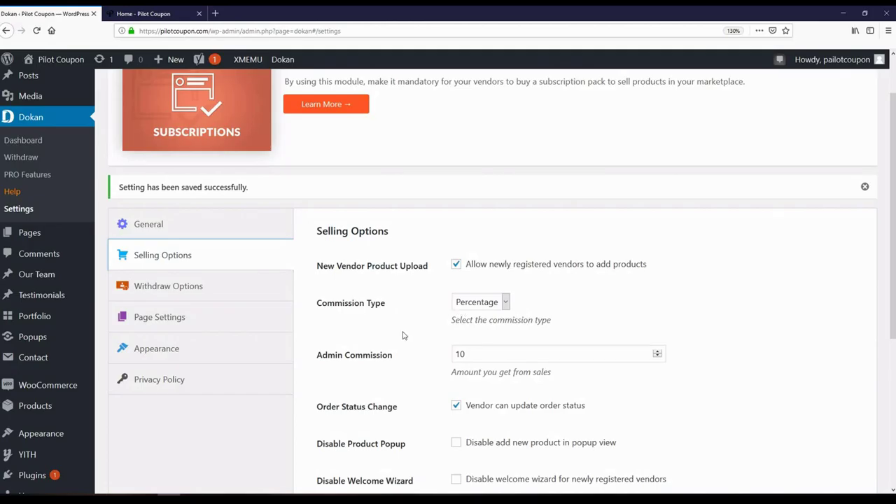
scroll(400, 329, down, 2)
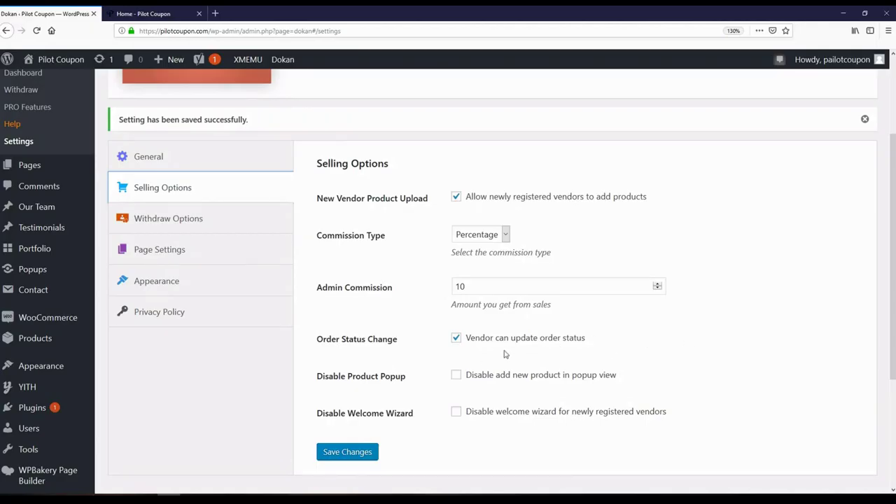
- Change the Minimum Withdraw Limit from 3000 to 100 in Withdraw Options and save
click(174, 220)
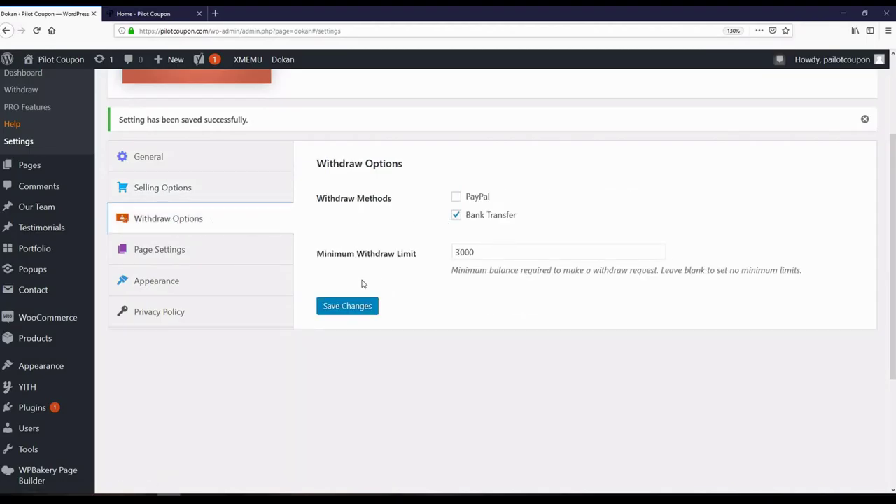
scroll(362, 283, up, 3)
scroll(363, 283, down, 2)
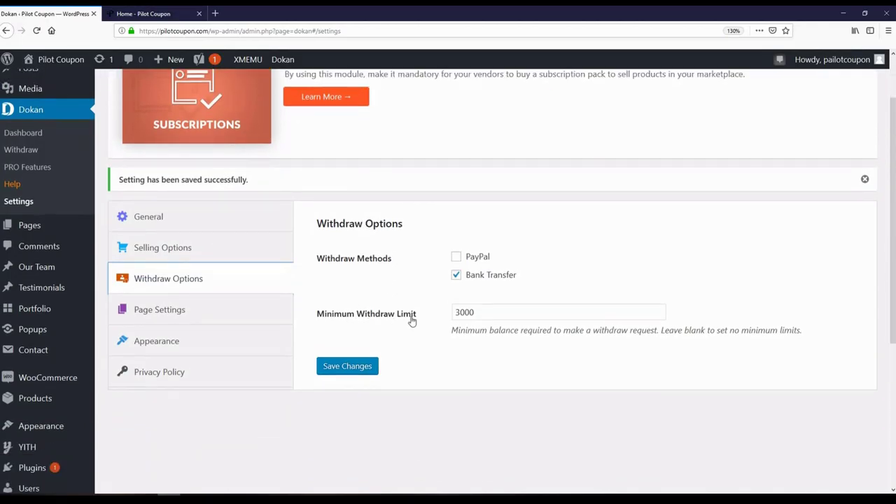
double_click(485, 315)
click(446, 308)
drag(486, 309, 443, 314)
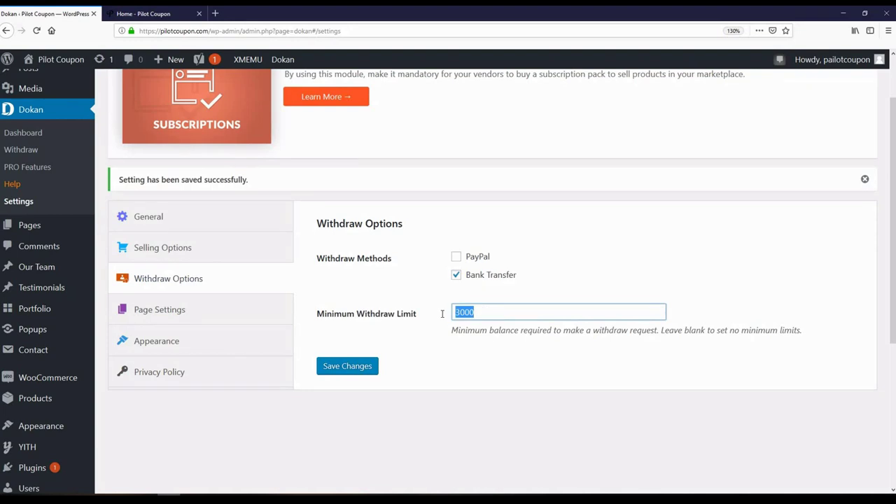
text(10)
click(371, 364)
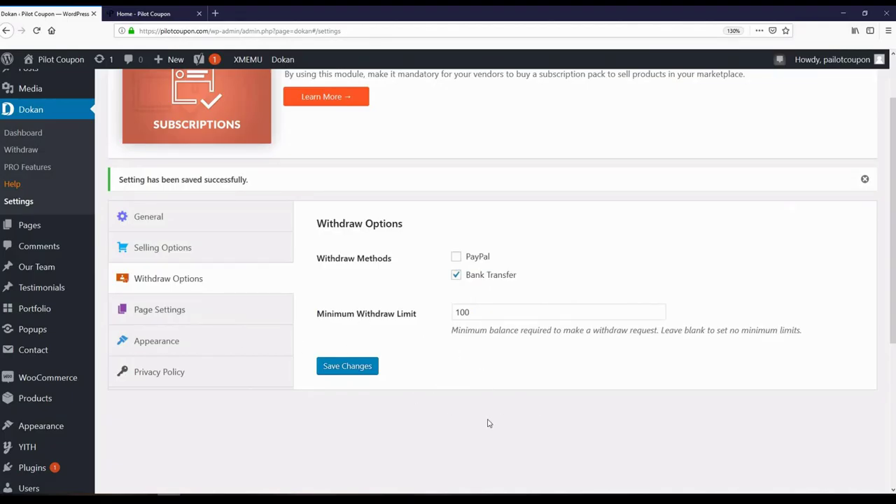
- Check the store homepage tab, then return to the Dokan settings
scroll(489, 423, up, 2)
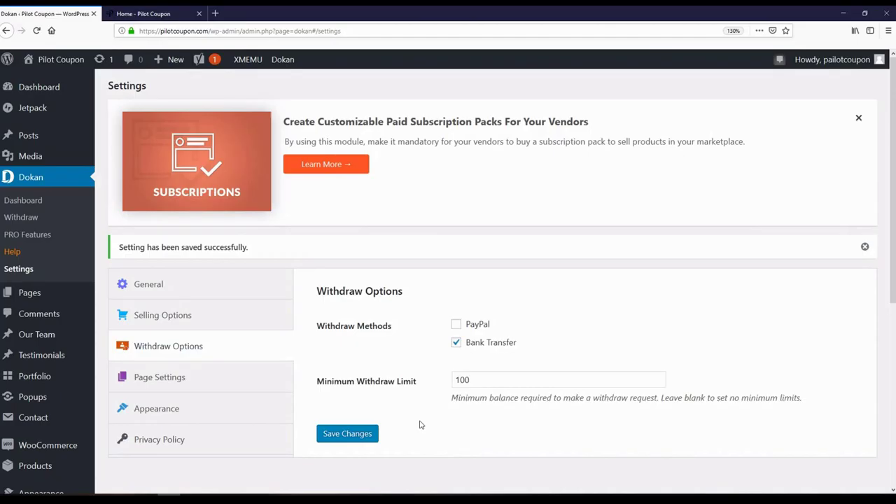
scroll(429, 419, down, 2)
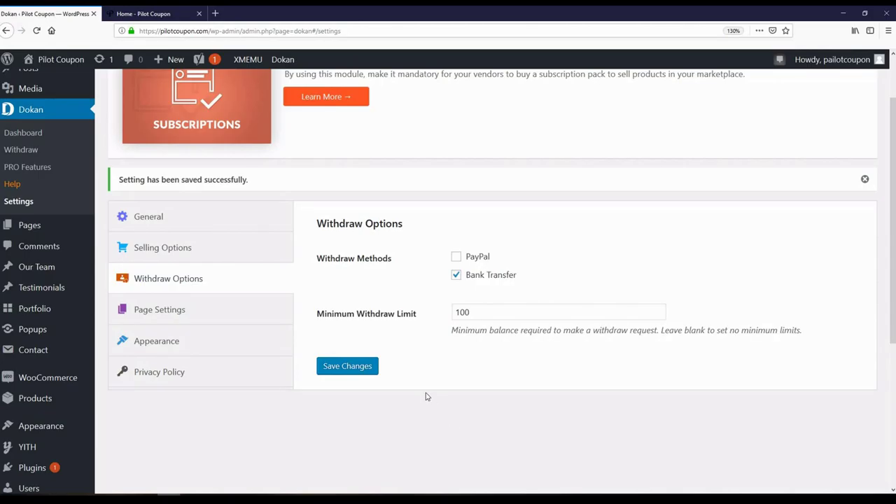
click(144, 13)
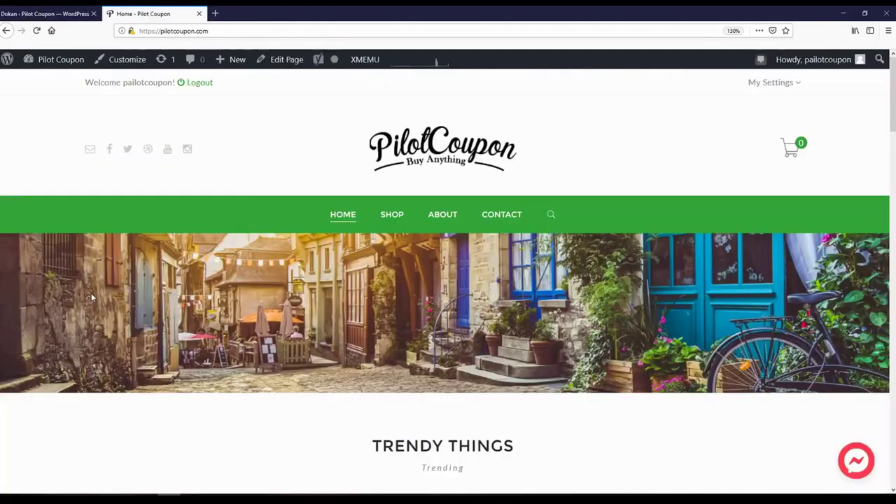
scroll(26, 341, down, 5)
scroll(26, 341, up, 5)
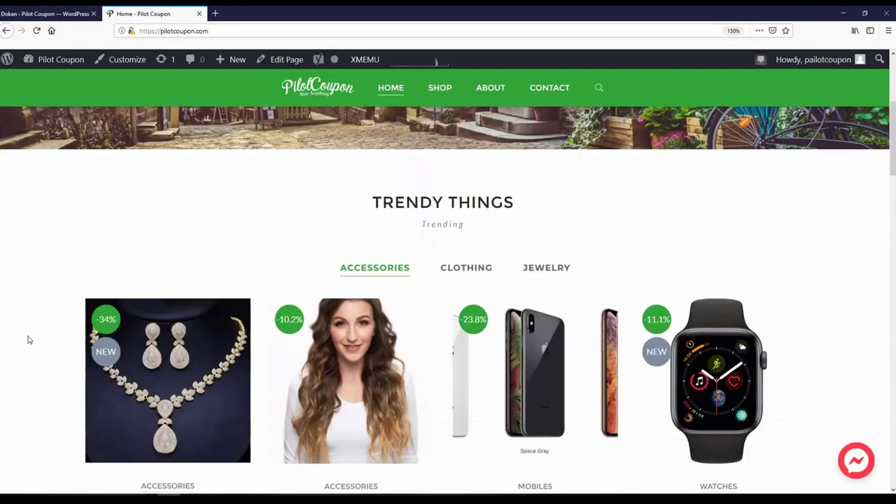
scroll(143, 332, down, 5)
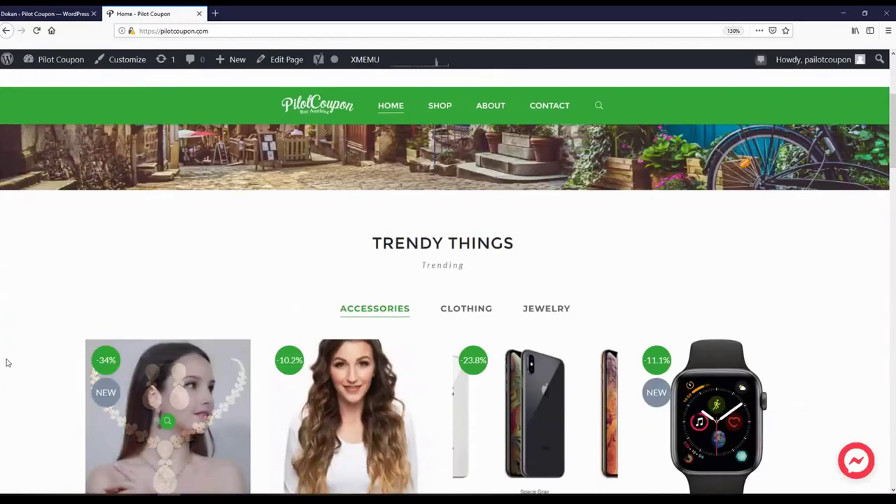
scroll(6, 362, up, 5)
click(56, 13)
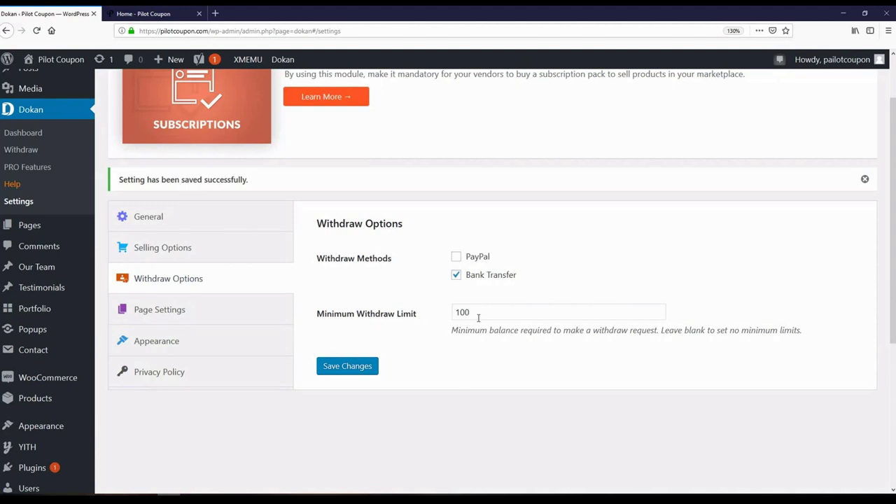
- Keep Dashboard as the dashboard page, set Terms and Conditions Page to Terms & Conditions, and save
click(145, 315)
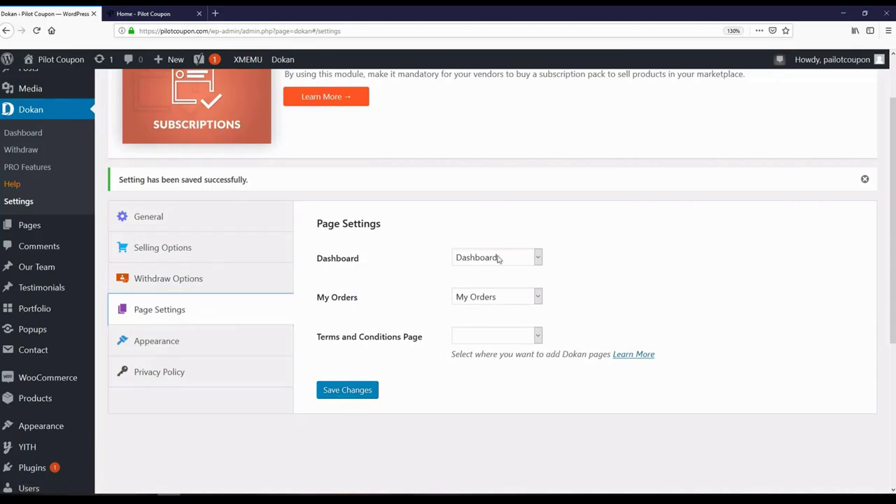
scroll(422, 279, up, 2)
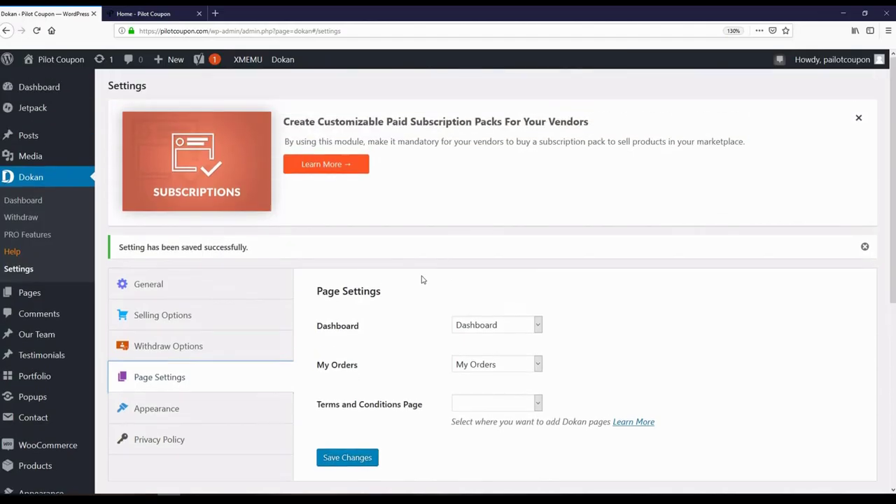
scroll(421, 279, down, 2)
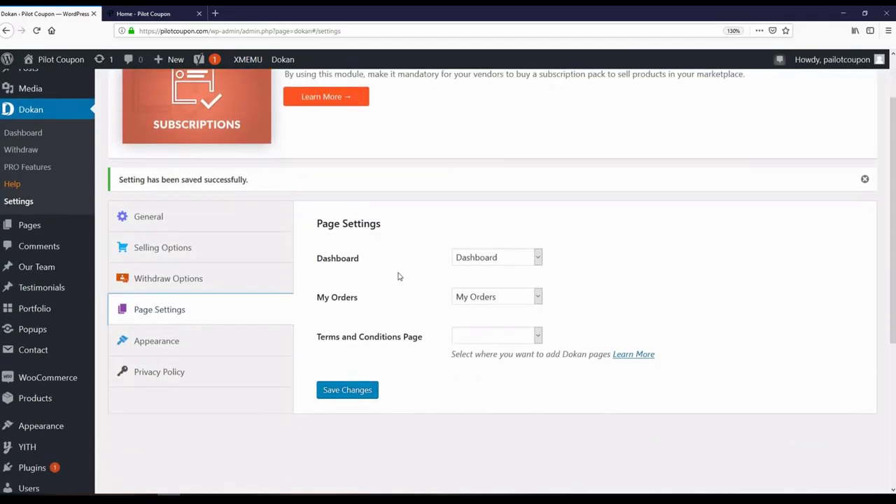
click(484, 263)
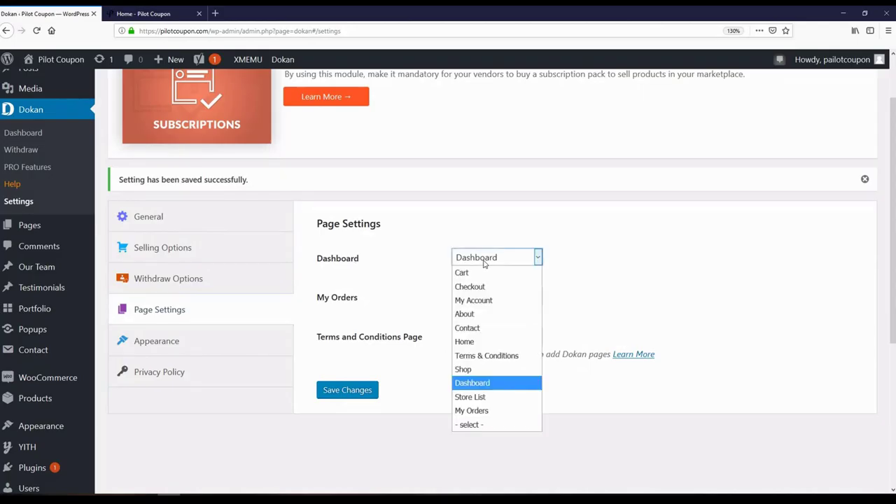
click(470, 384)
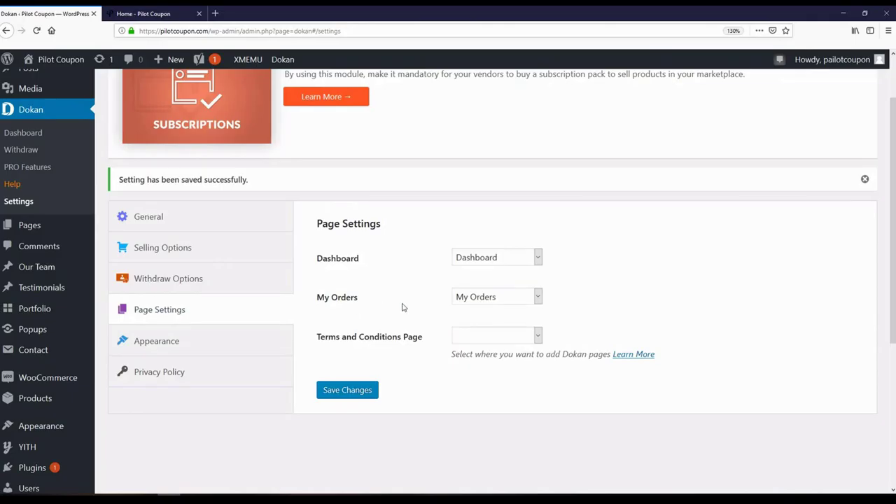
scroll(407, 305, up, 2)
scroll(407, 304, down, 2)
click(492, 342)
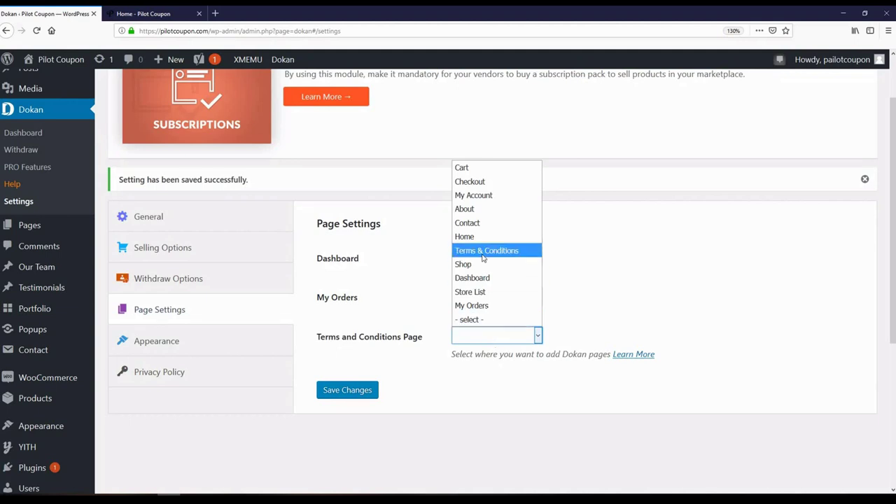
click(482, 251)
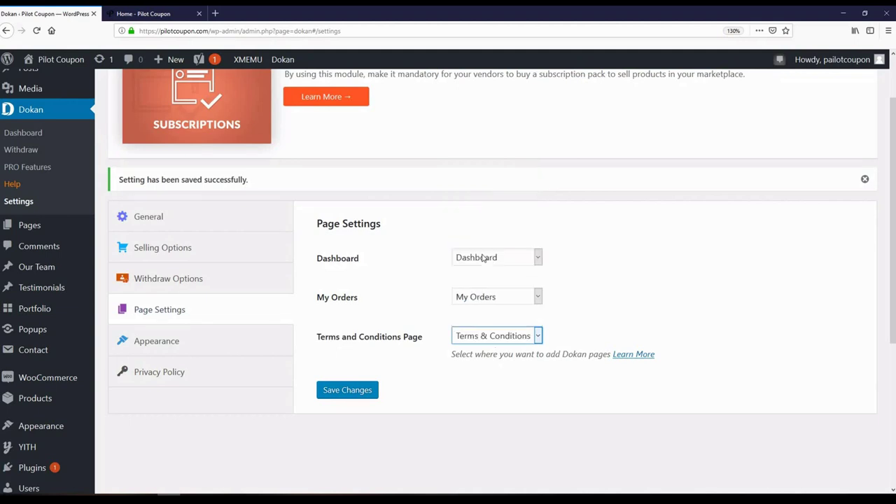
click(349, 397)
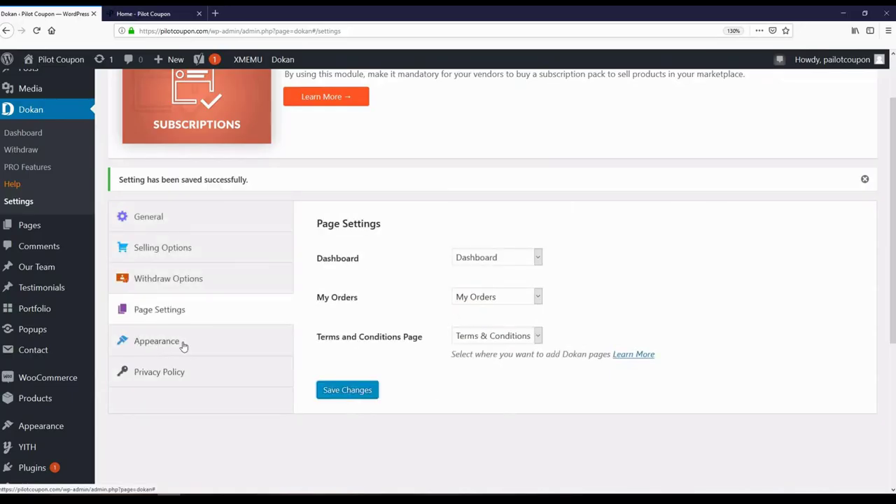
- Make the second Store Header Template active in Dokan's Appearance settings
click(170, 344)
scroll(330, 357, down, 2)
scroll(329, 357, down, 3)
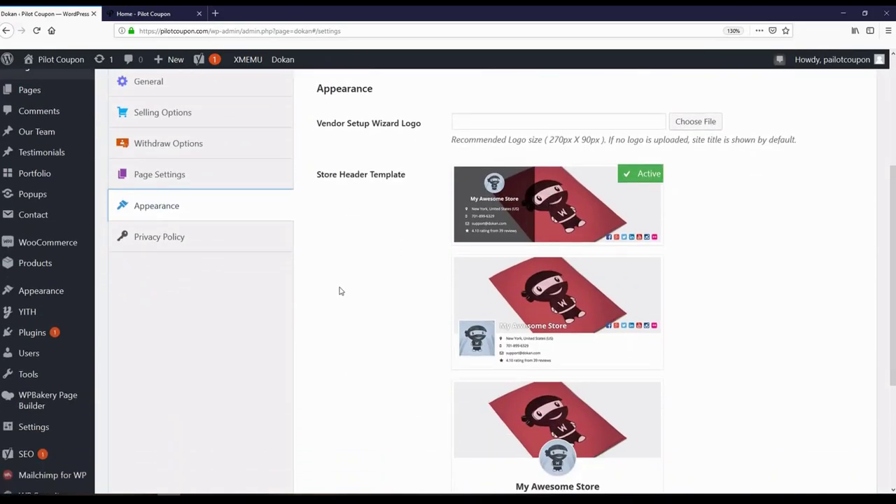
scroll(484, 296, down, 2)
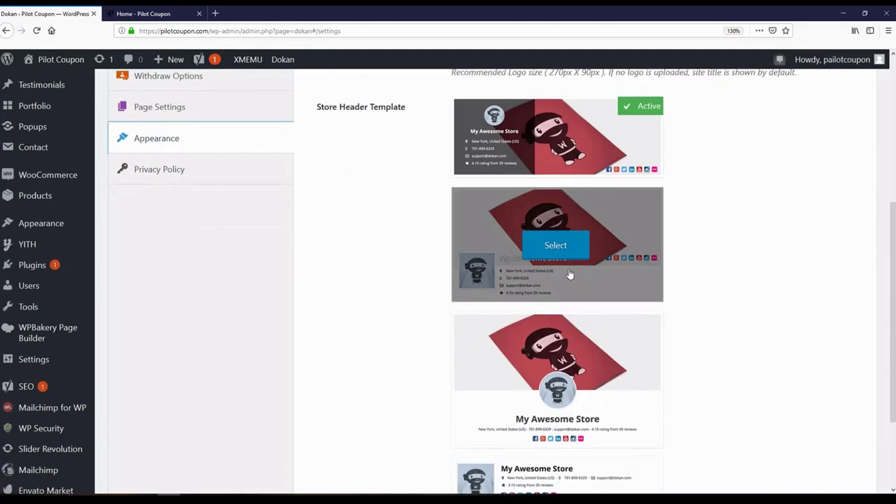
scroll(455, 280, down, 2)
scroll(489, 307, down, 2)
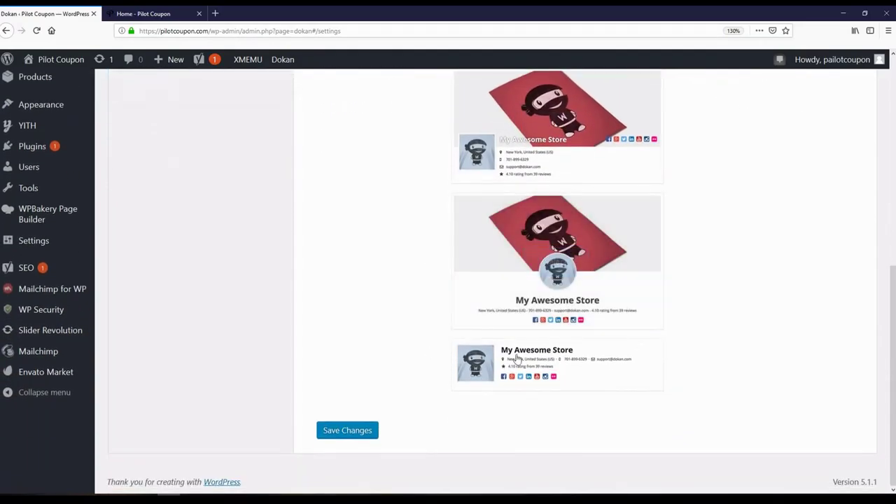
scroll(391, 337, up, 4)
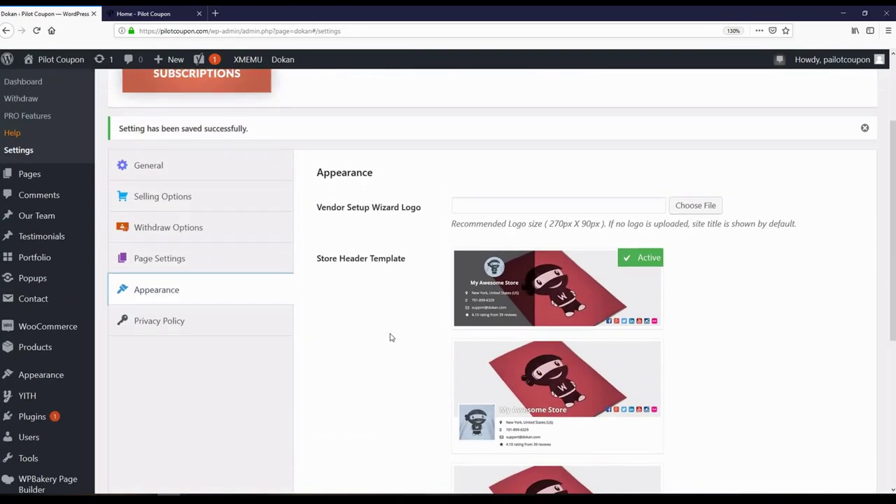
scroll(402, 331, down, 2)
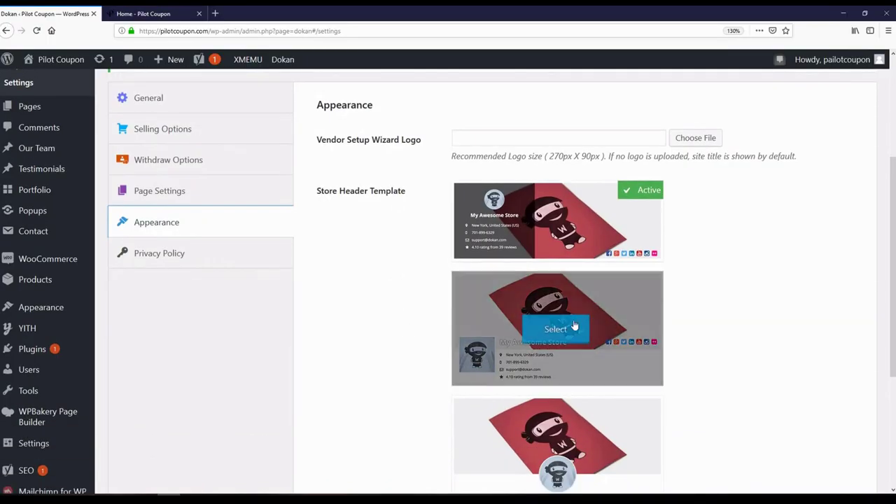
click(552, 332)
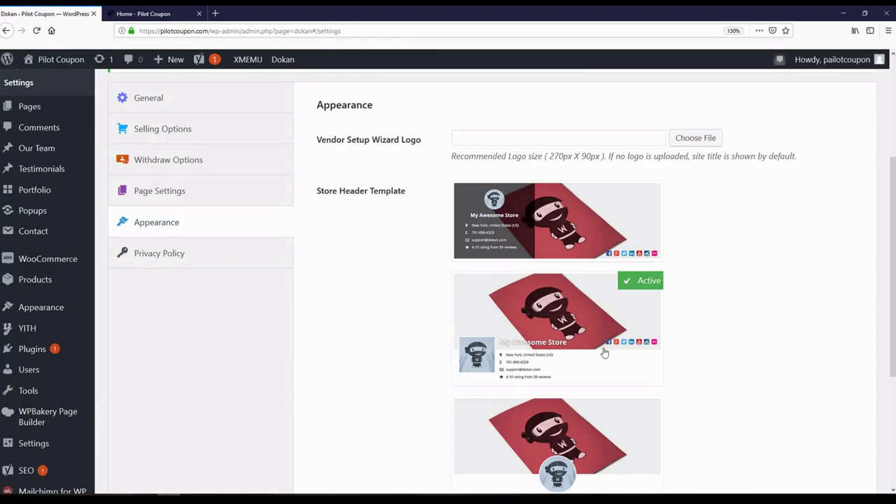
scroll(358, 339, up, 2)
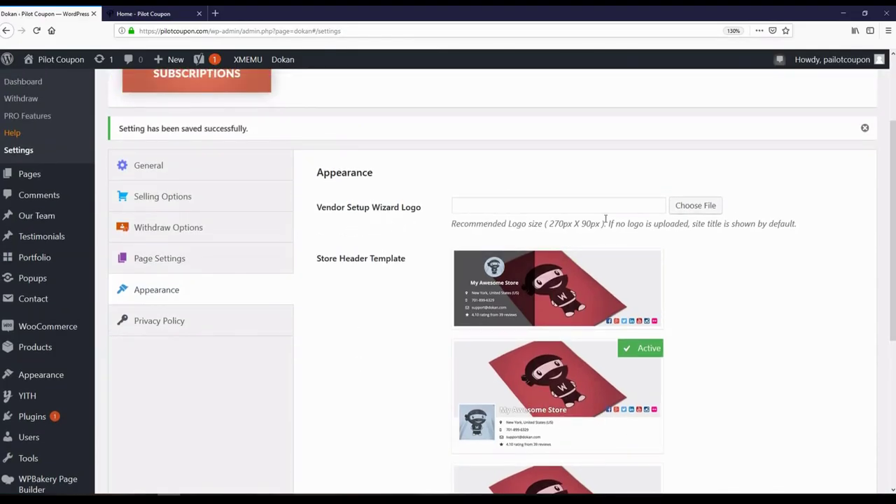
click(693, 207)
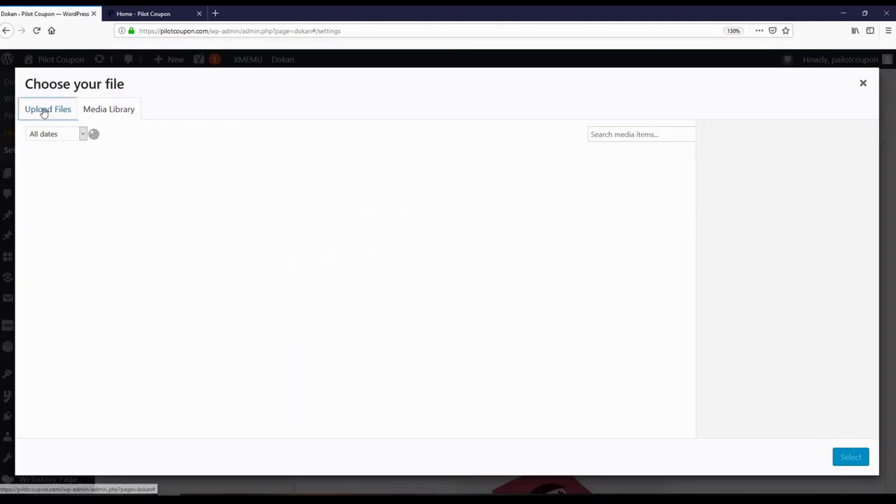
- Set the Vendor Setup Wizard Logo to the PilotCoupon logo from the Media Library and save
click(44, 112)
click(446, 280)
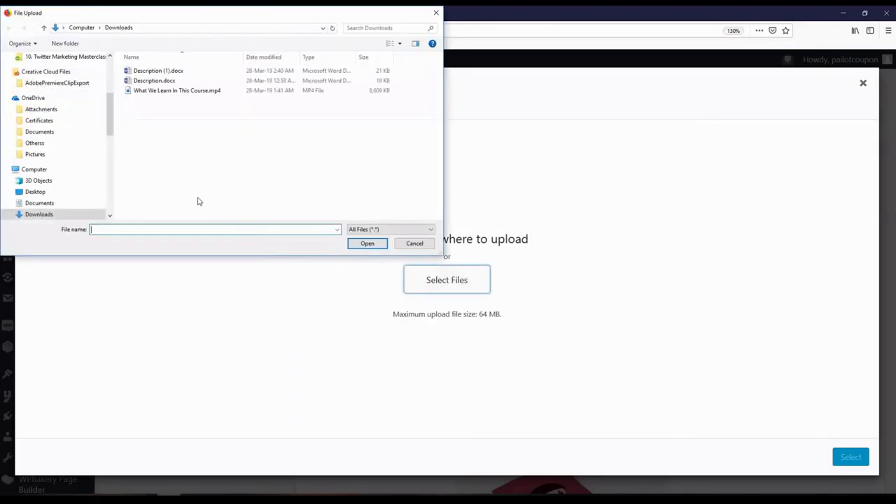
key(Escape)
click(109, 110)
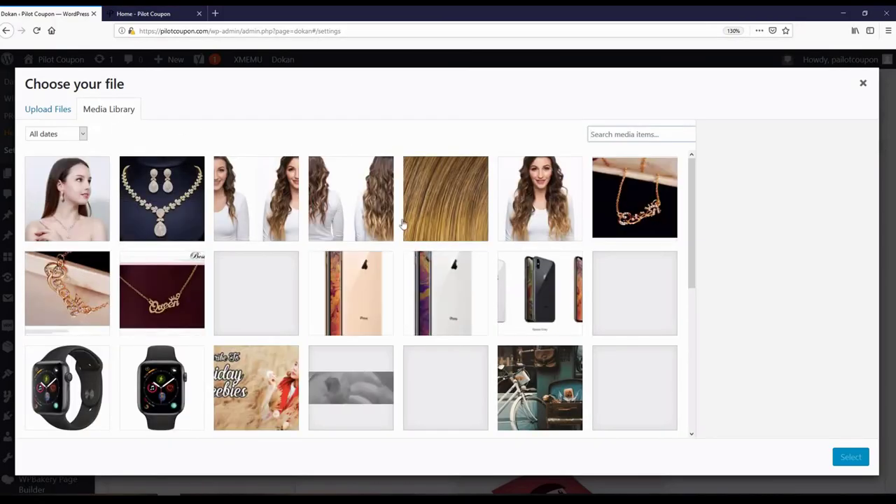
scroll(406, 230, down, 3)
click(448, 304)
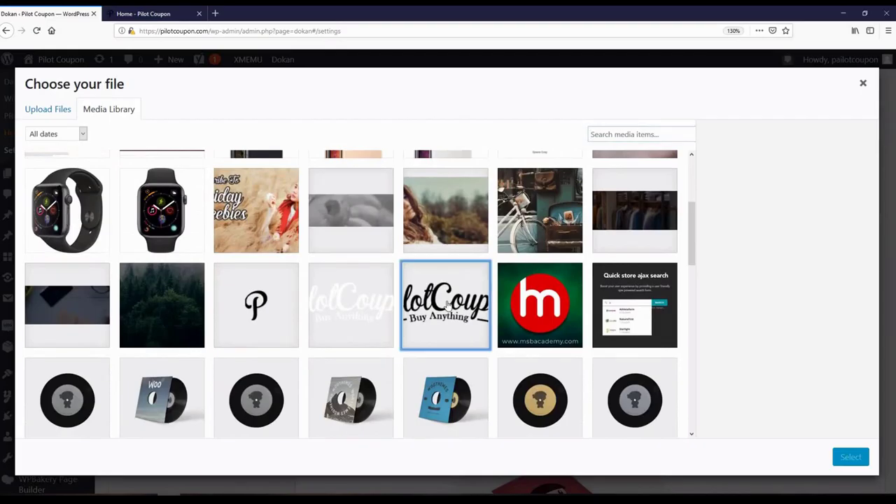
click(849, 456)
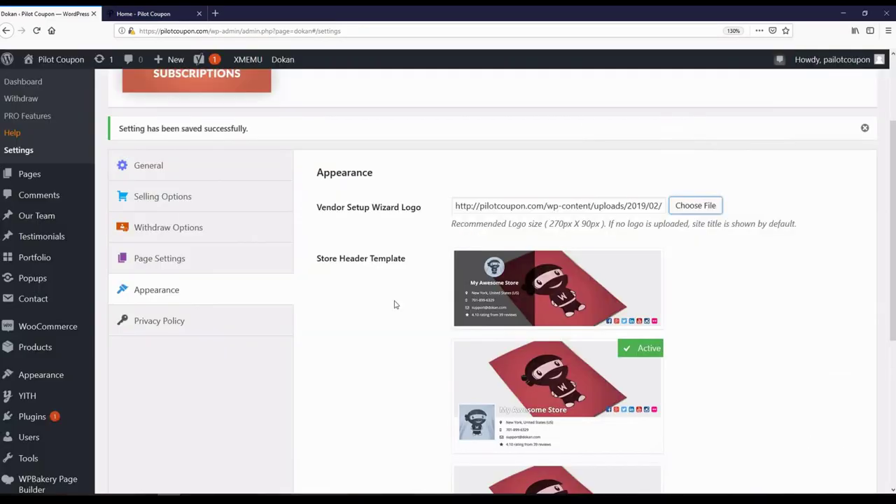
scroll(394, 305, down, 5)
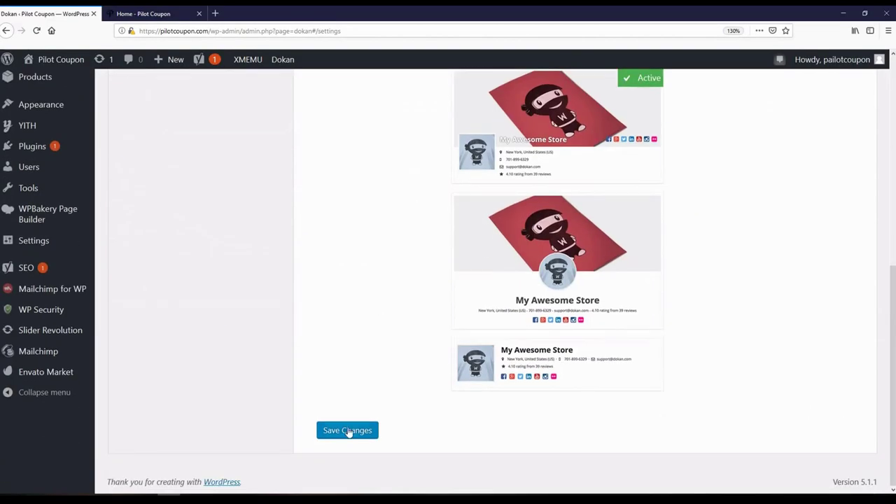
click(347, 429)
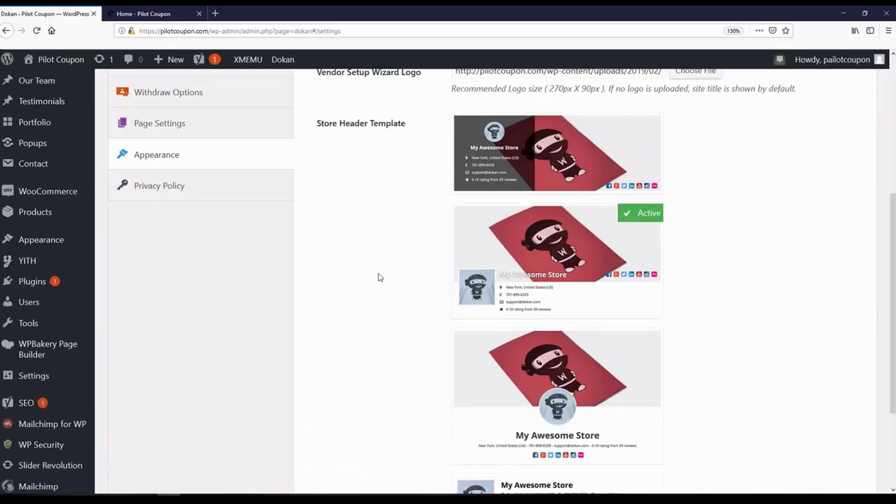
click(163, 327)
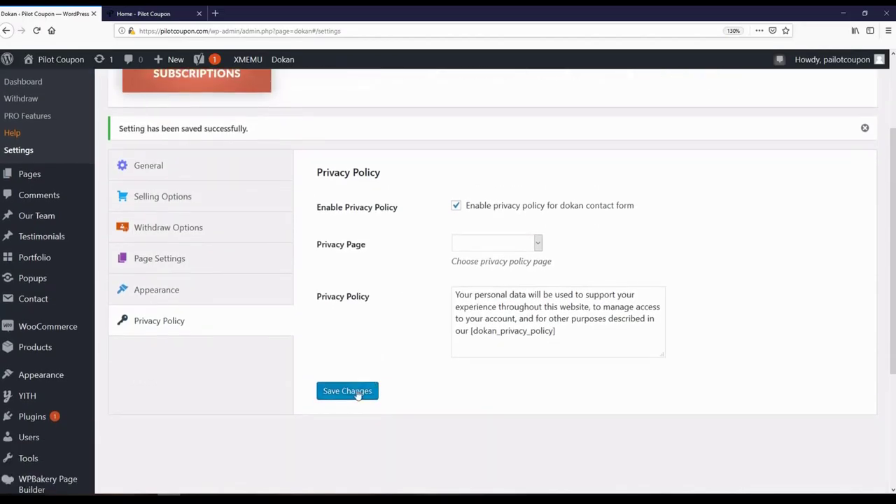
- Save Dokan's Privacy Policy settings, leaving the Privacy Page unselected, and return to the storefront
click(358, 394)
mouse_move(21, 176)
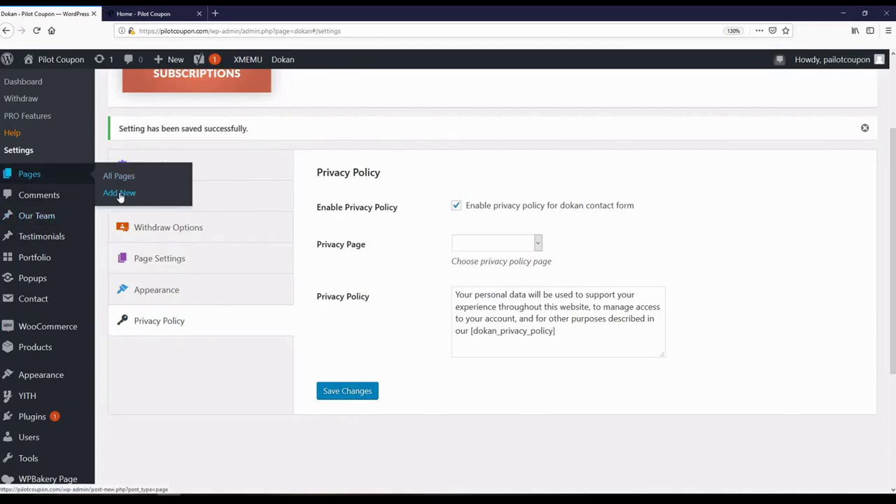
click(494, 245)
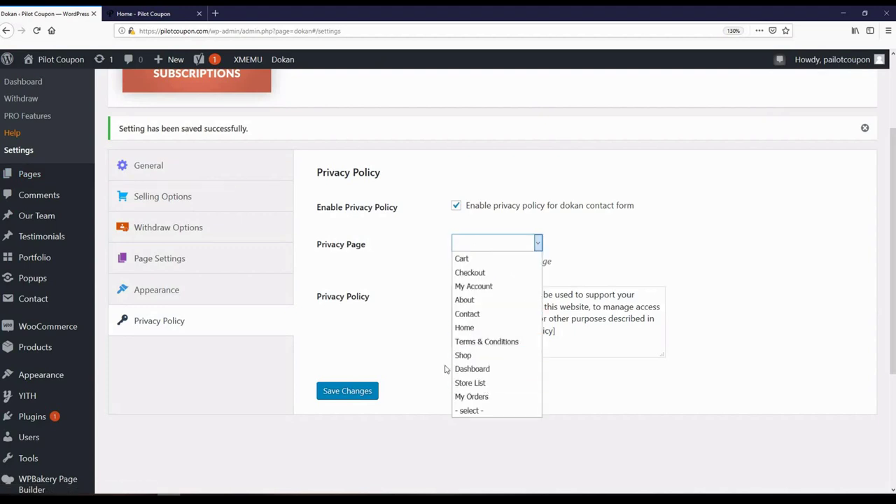
click(371, 358)
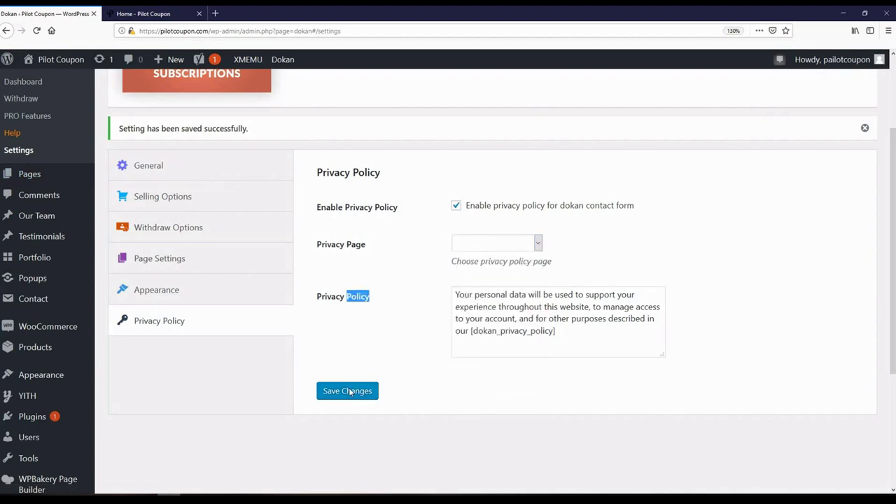
click(238, 395)
scroll(234, 395, up, 3)
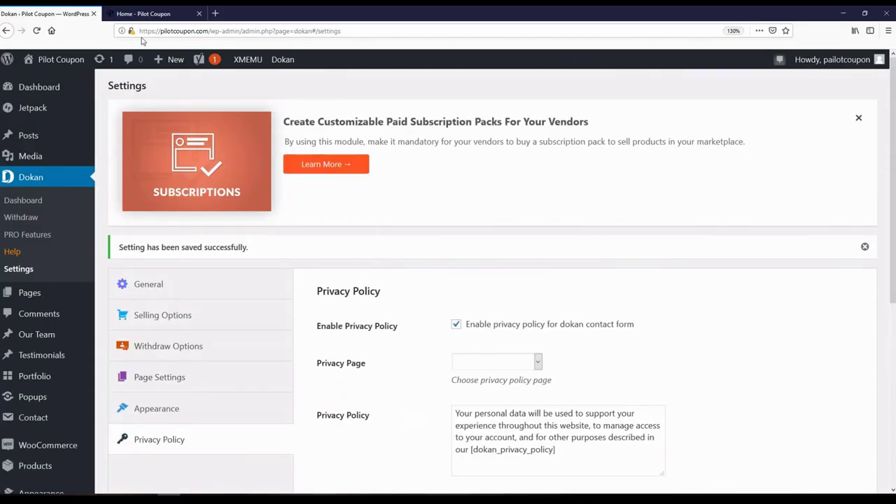
click(144, 13)
- Reload the storefront and review the My Account vendor dashboard with its 5 live products and selling error
click(37, 33)
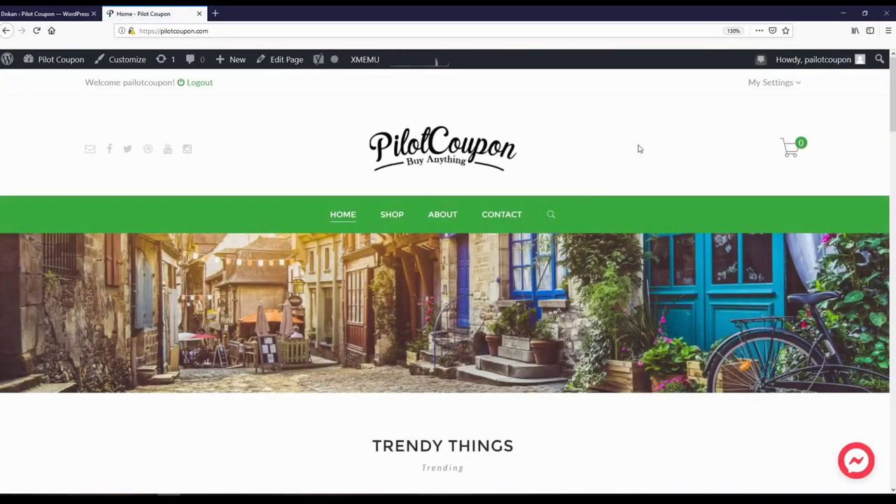
mouse_move(751, 81)
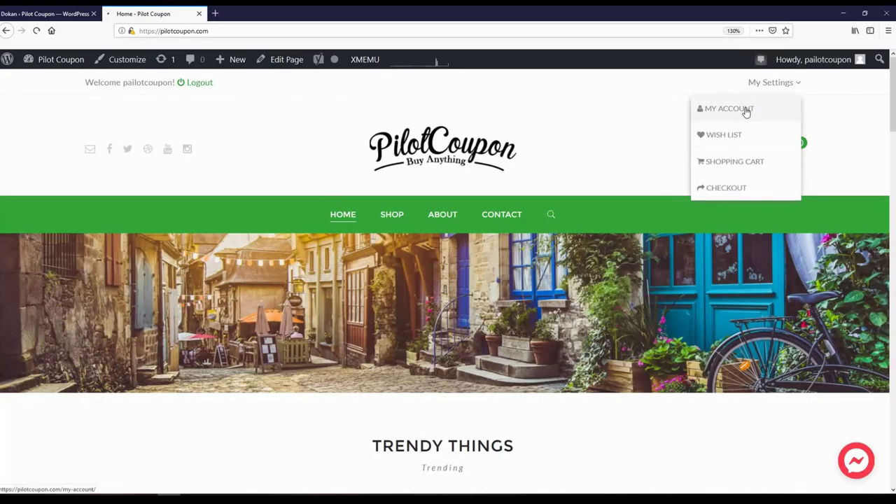
click(744, 111)
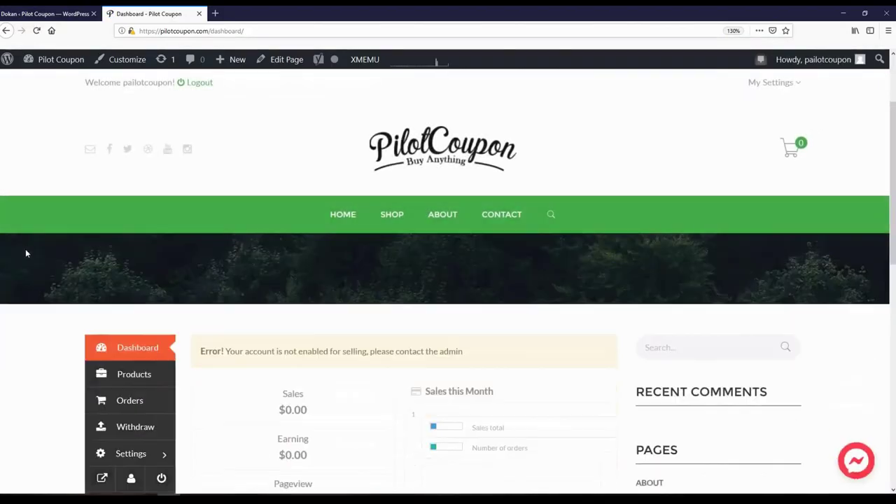
scroll(25, 249, down, 3)
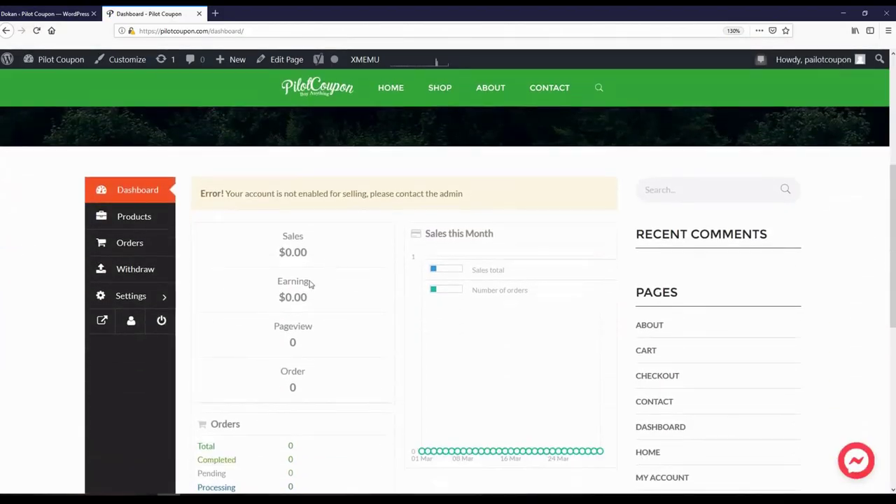
scroll(265, 303, down, 2)
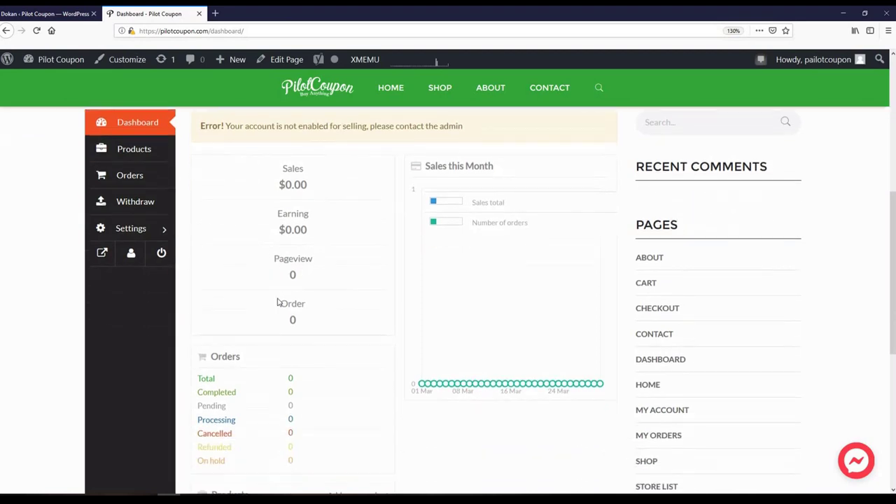
scroll(324, 306, down, 4)
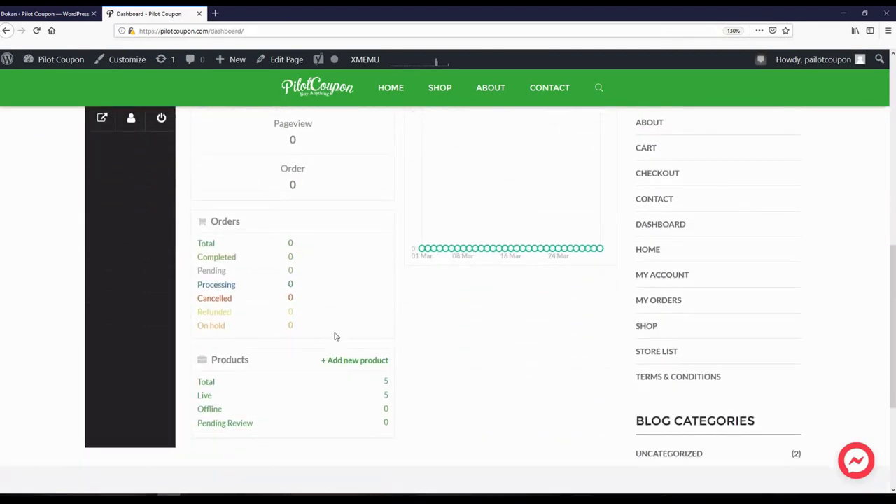
scroll(448, 370, up, 4)
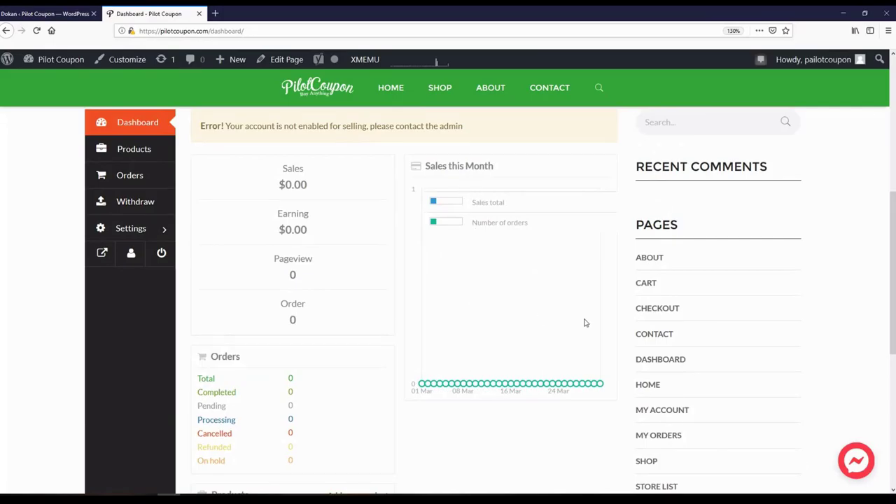
scroll(266, 301, up, 2)
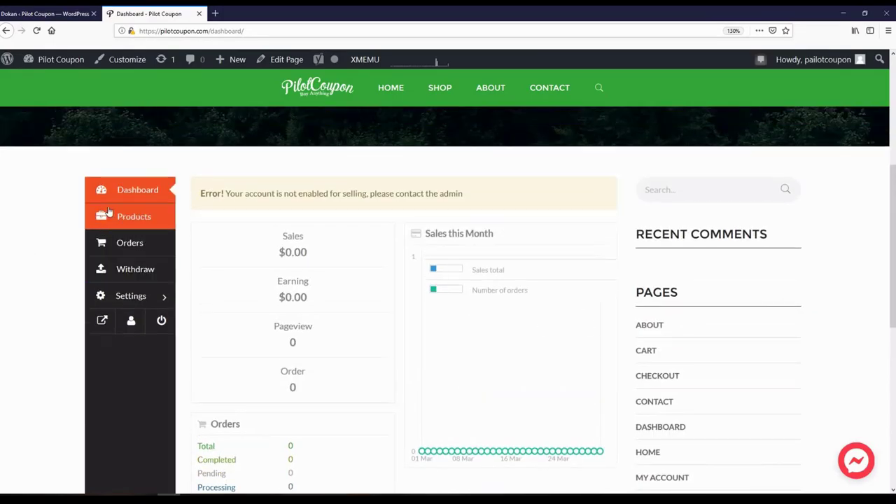
click(133, 212)
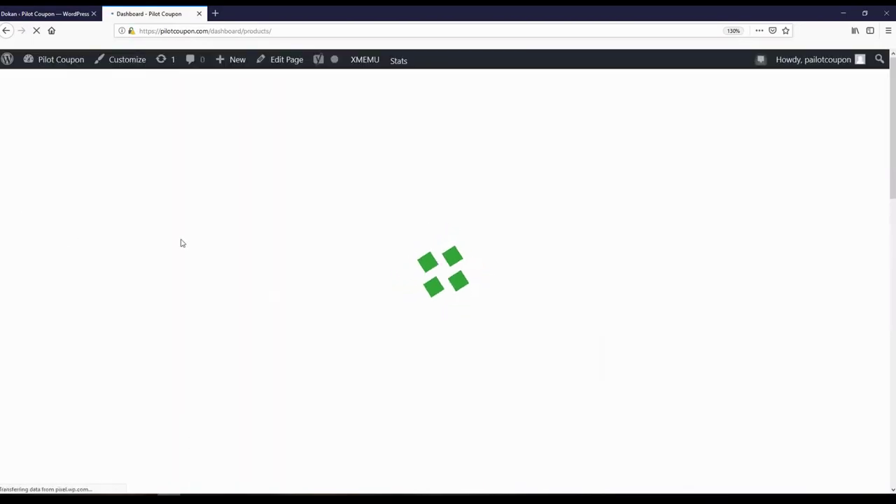
- Try editing Apple Watch Series 4 from the vendor Products list, which hits a 404 page
scroll(39, 279, down, 5)
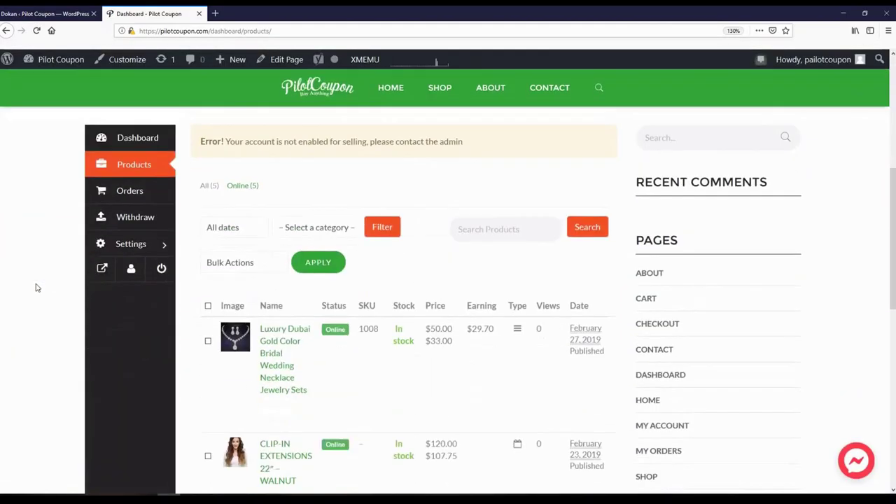
scroll(37, 288, down, 5)
scroll(38, 288, up, 6)
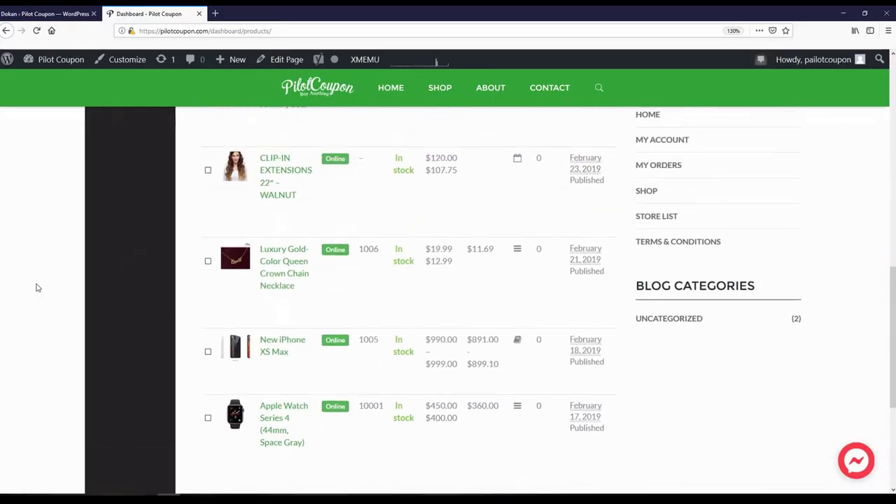
mouse_move(284, 312)
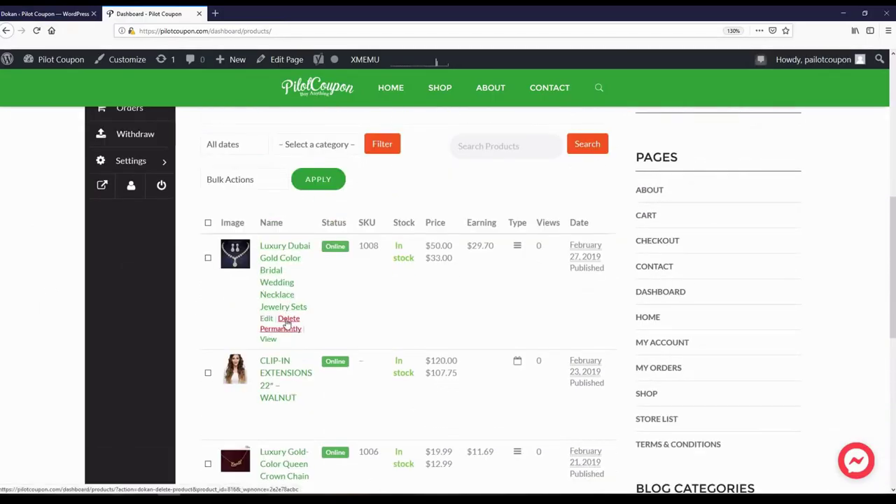
scroll(100, 282, down, 5)
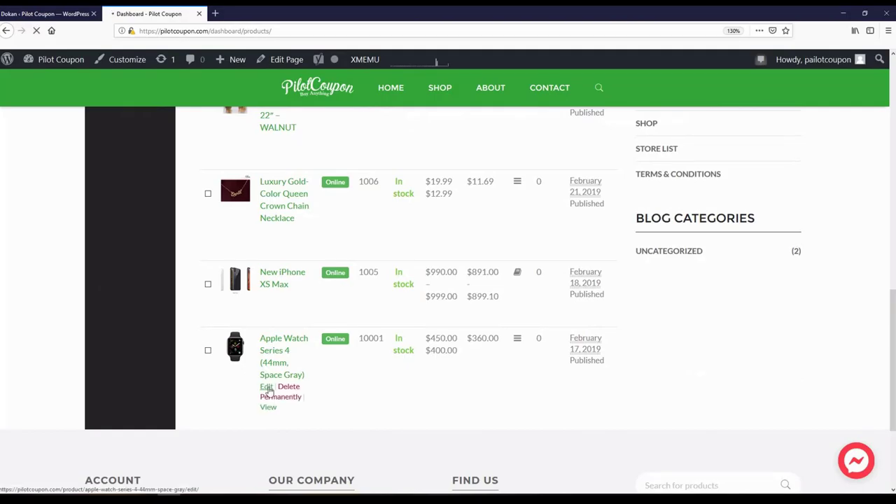
click(267, 387)
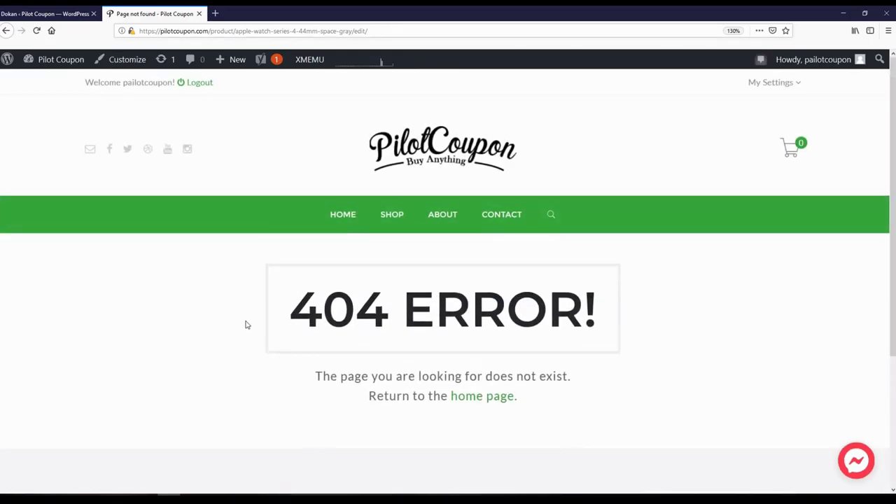
click(6, 31)
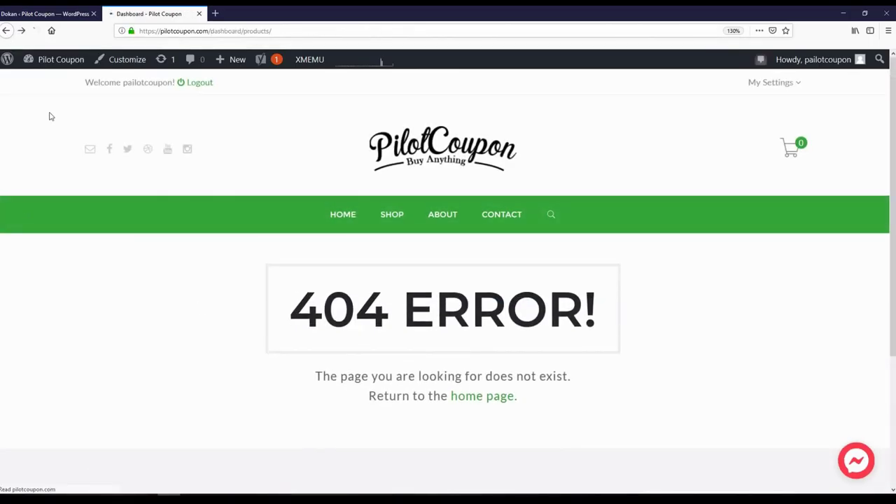
click(62, 14)
scroll(84, 259, down, 5)
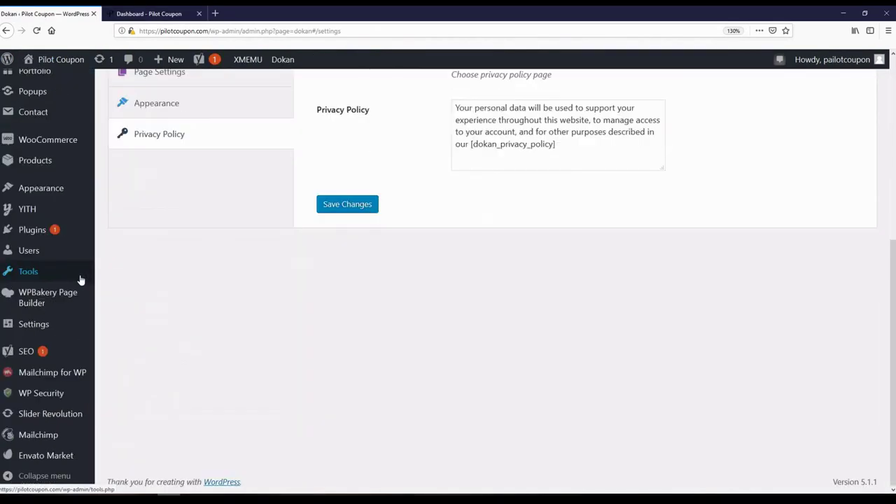
- Open Permalinks settings in a new tab and save the product/ custom product base
mouse_move(80, 283)
mouse_move(34, 324)
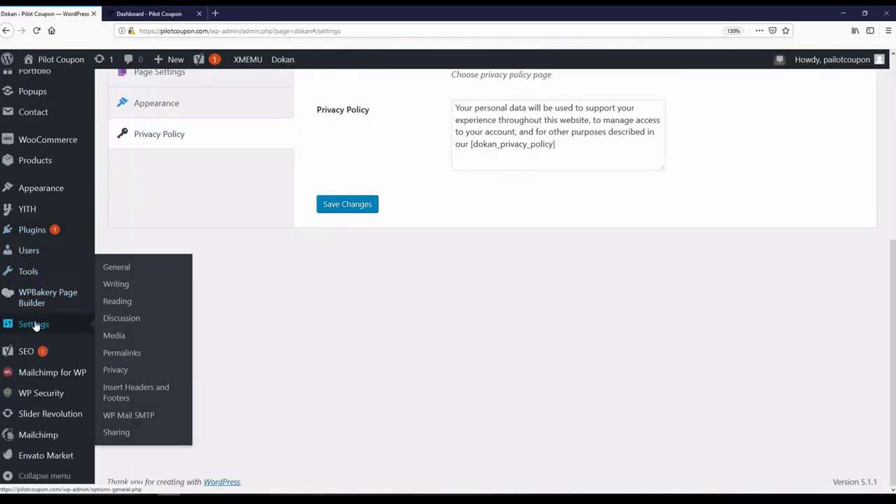
right_click(126, 354)
click(133, 361)
click(150, 13)
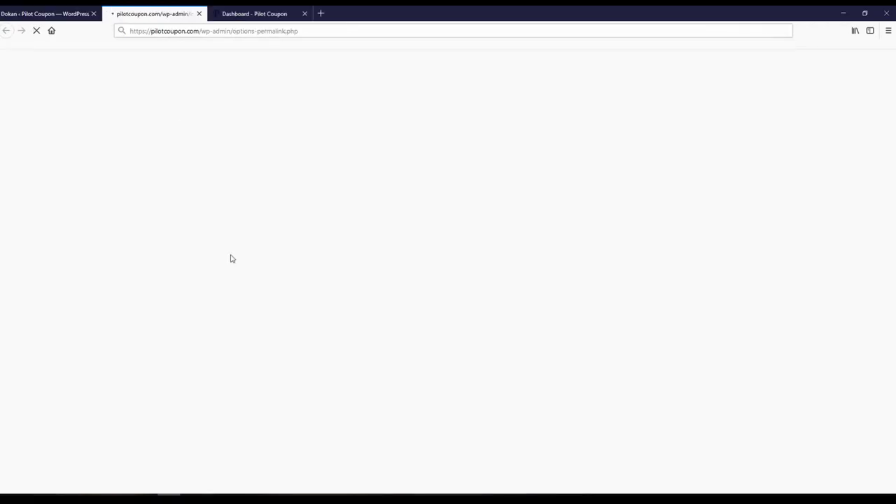
scroll(107, 273, down, 1)
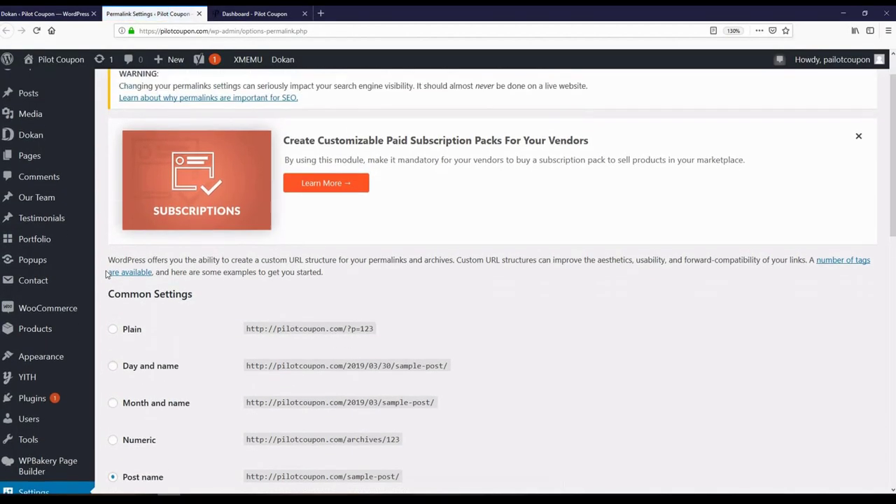
scroll(107, 272, down, 4)
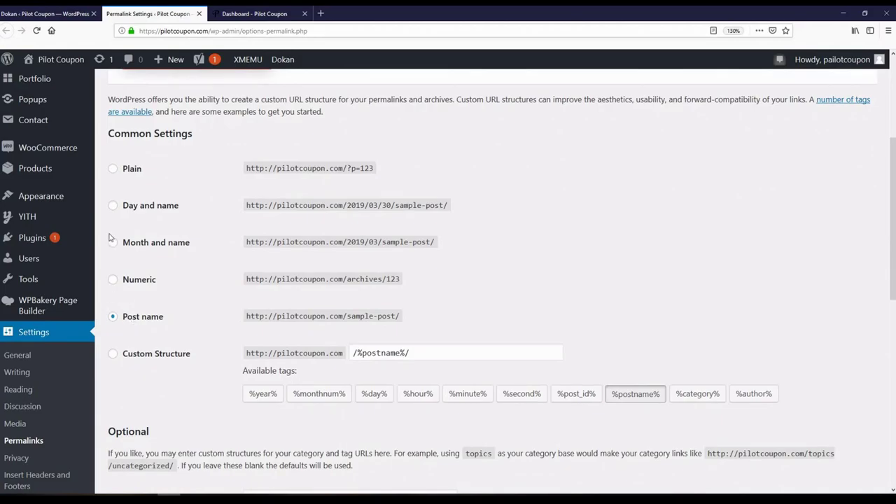
scroll(114, 208, down, 12)
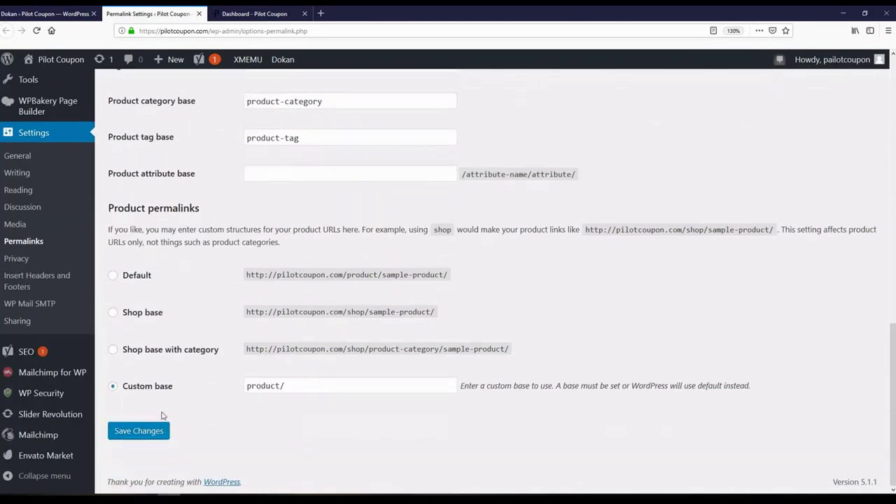
click(152, 432)
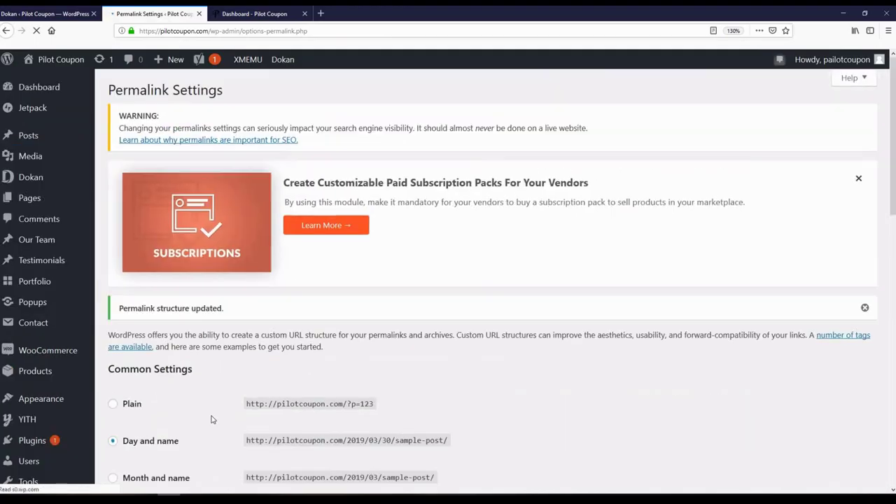
- Switch permalinks to the Post name structure, save, and check the vendor products dashboard
scroll(170, 324, down, 3)
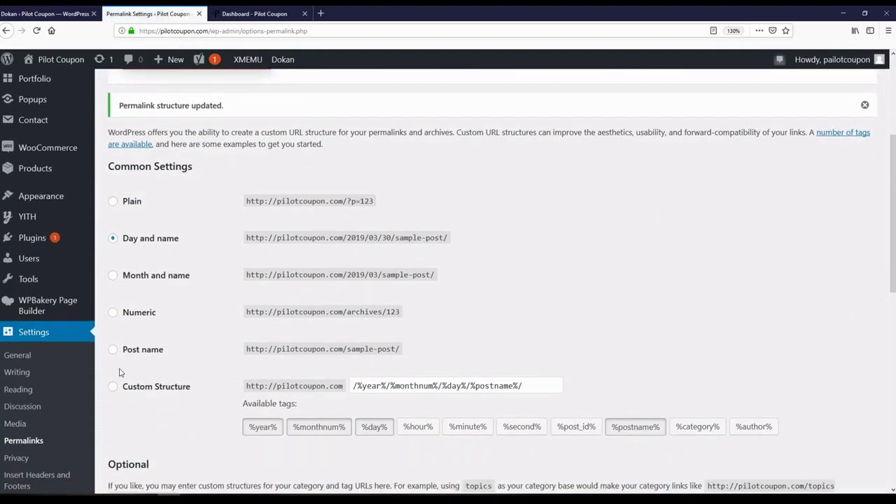
click(114, 352)
scroll(135, 339, down, 10)
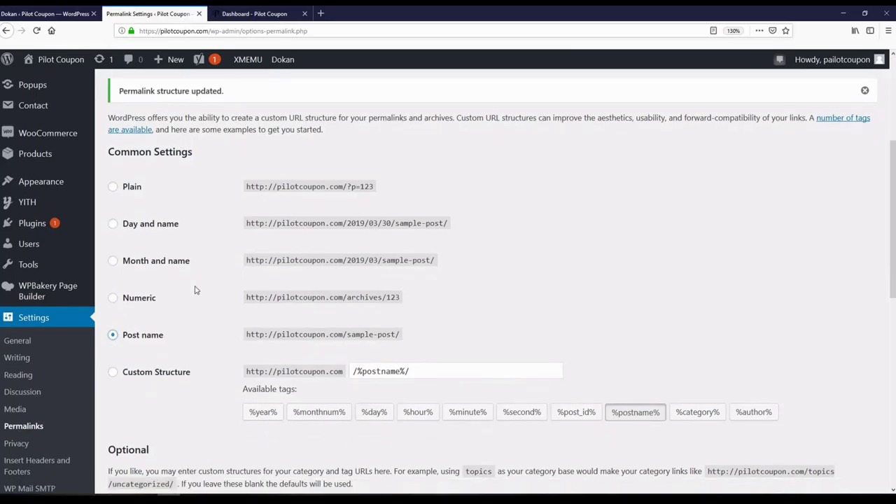
click(138, 429)
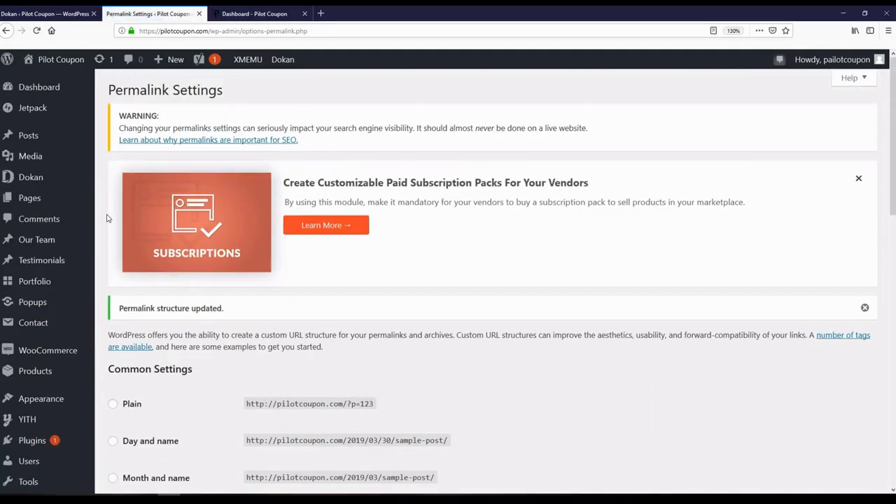
click(255, 14)
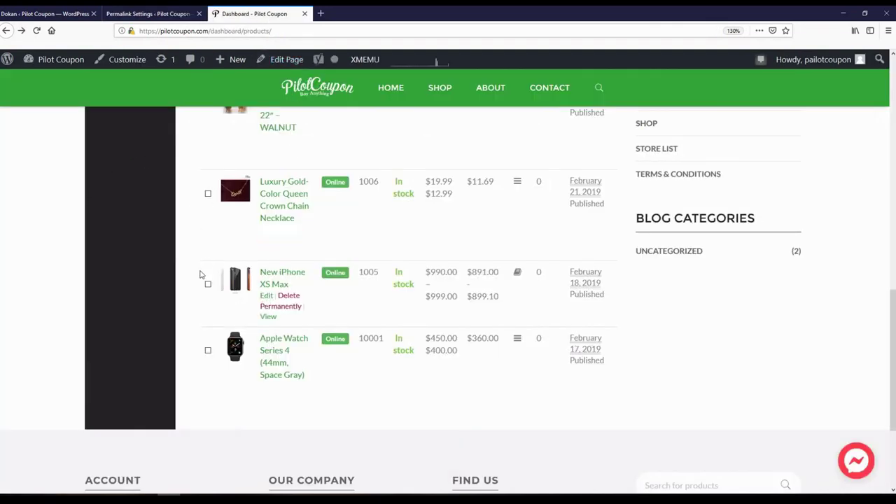
scroll(203, 280, up, 5)
scroll(257, 364, down, 3)
scroll(258, 364, down, 4)
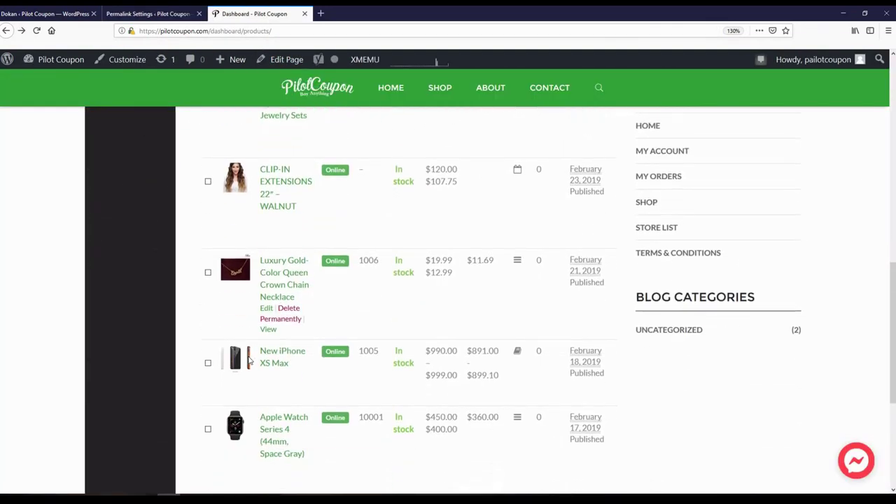
click(170, 19)
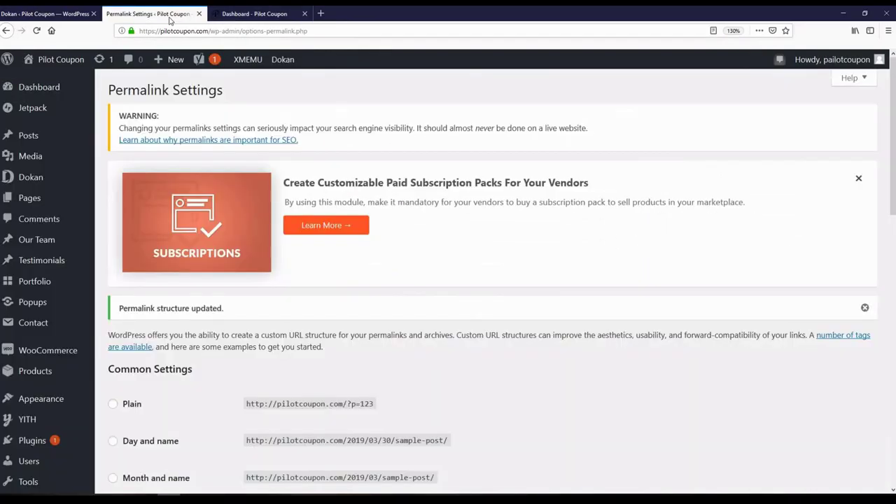
scroll(90, 254, down, 5)
scroll(102, 277, down, 2)
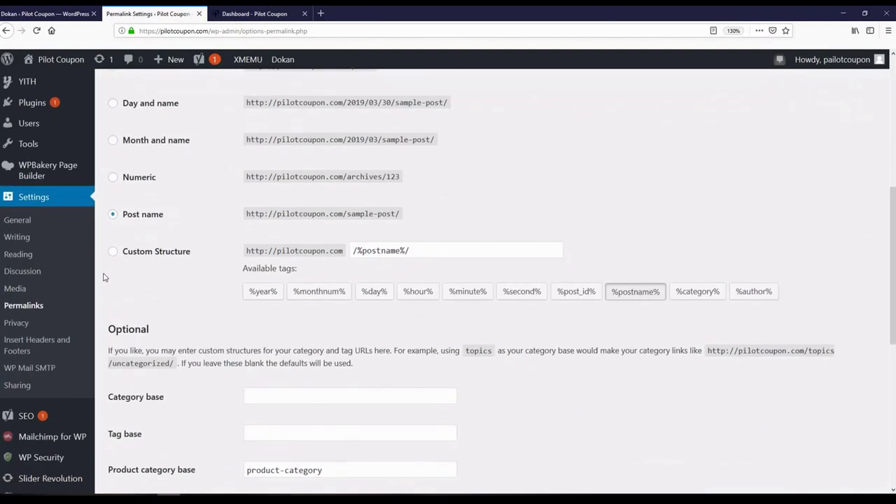
scroll(103, 277, up, 1)
- Open the administrator's profile from All Users filtered to Administrator
mouse_move(28, 190)
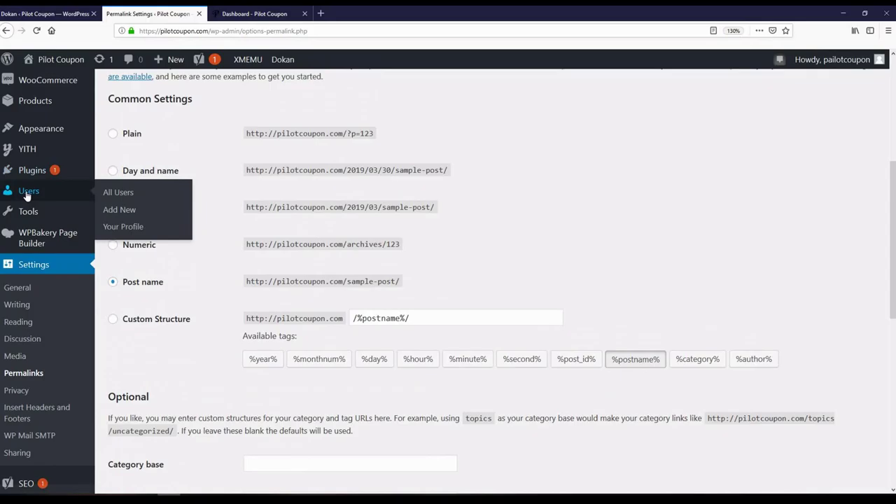
click(112, 194)
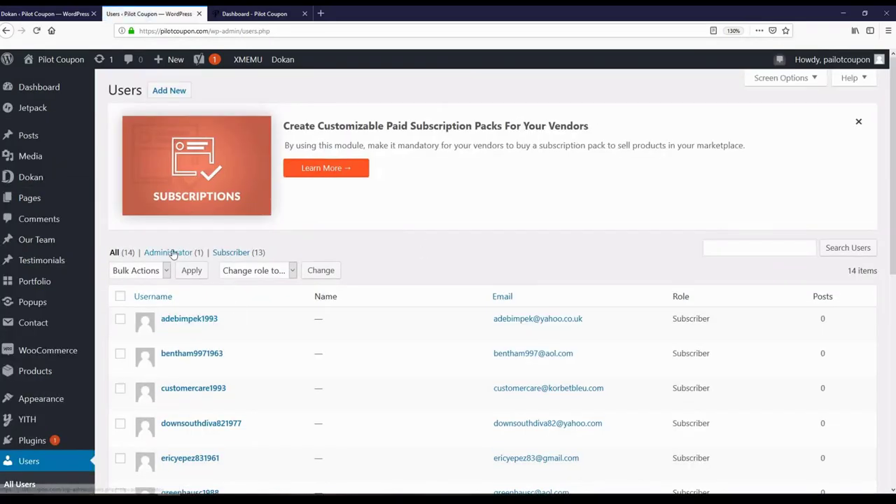
click(173, 252)
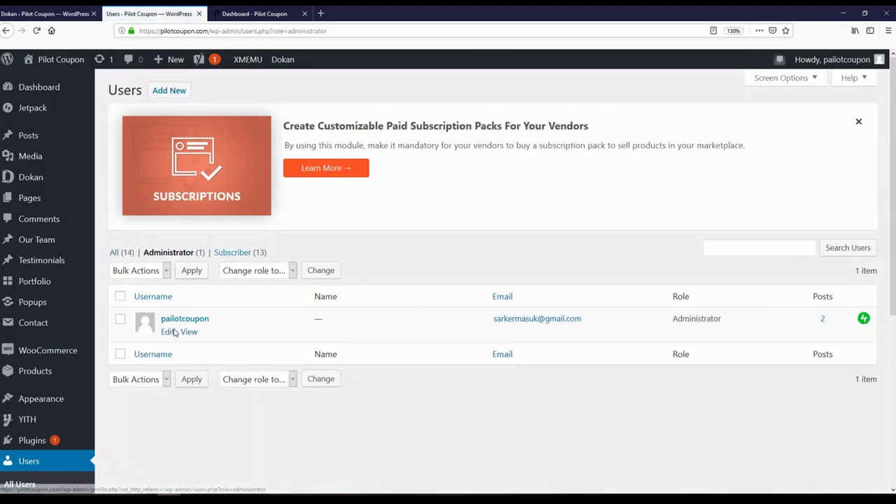
click(167, 332)
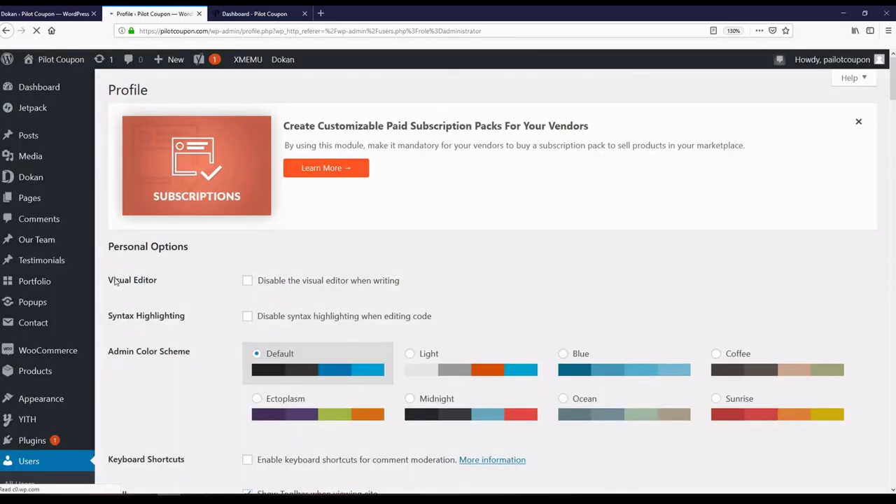
scroll(115, 278, down, 20)
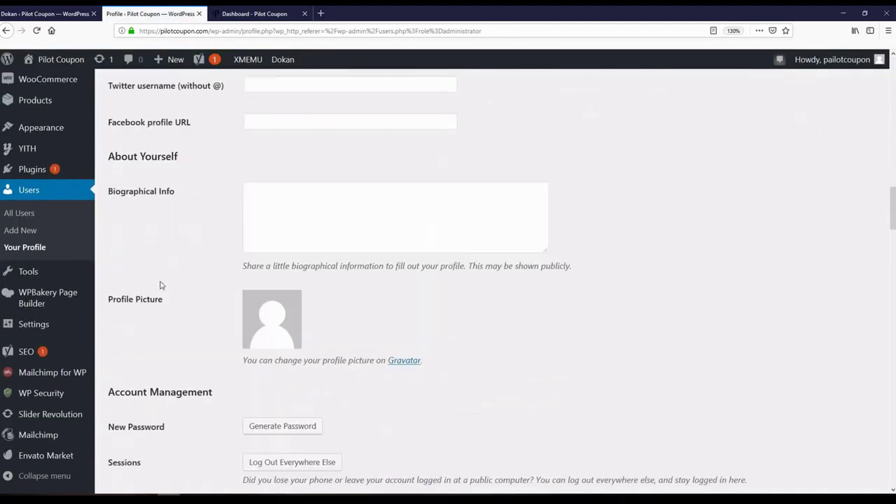
scroll(161, 282, down, 20)
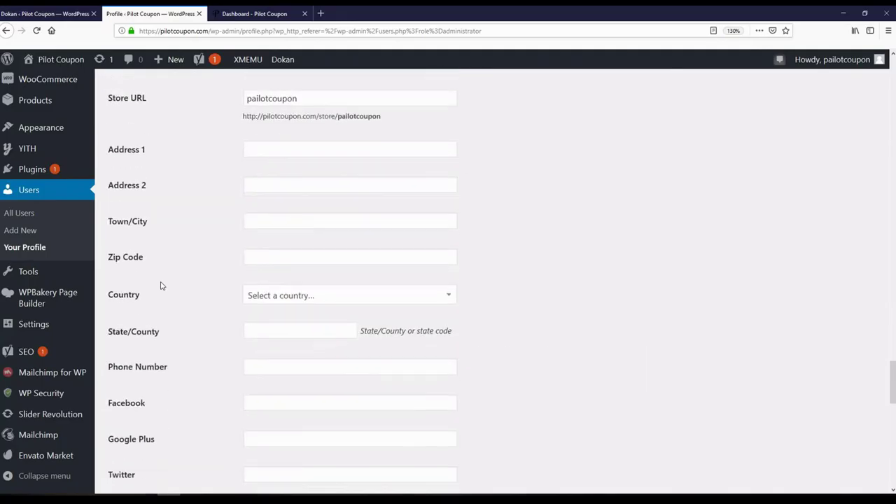
scroll(160, 284, down, 5)
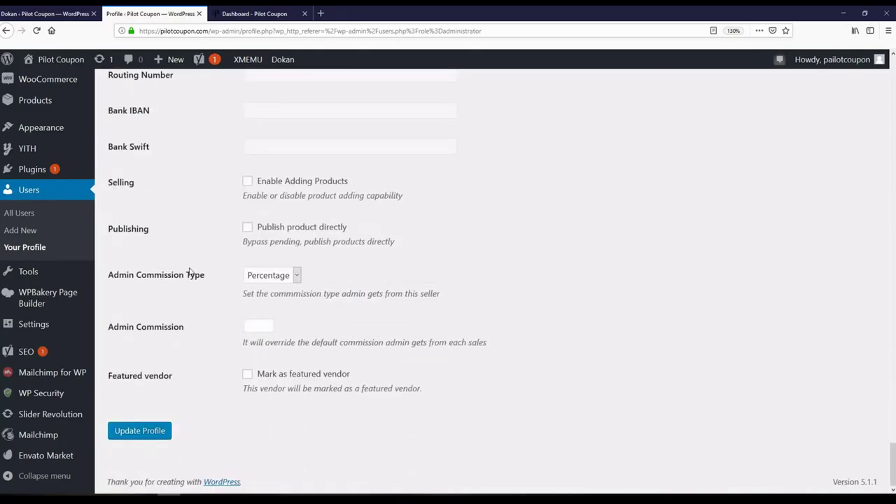
scroll(189, 272, up, 1)
scroll(189, 272, down, 2)
scroll(196, 245, up, 1)
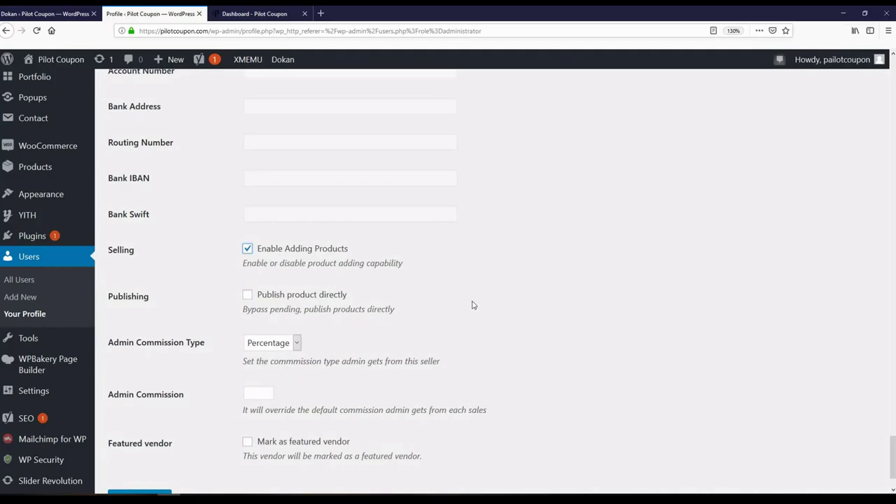
- Turn on Enable Adding Products and Publish product directly, then update the profile
click(247, 296)
scroll(146, 356, down, 2)
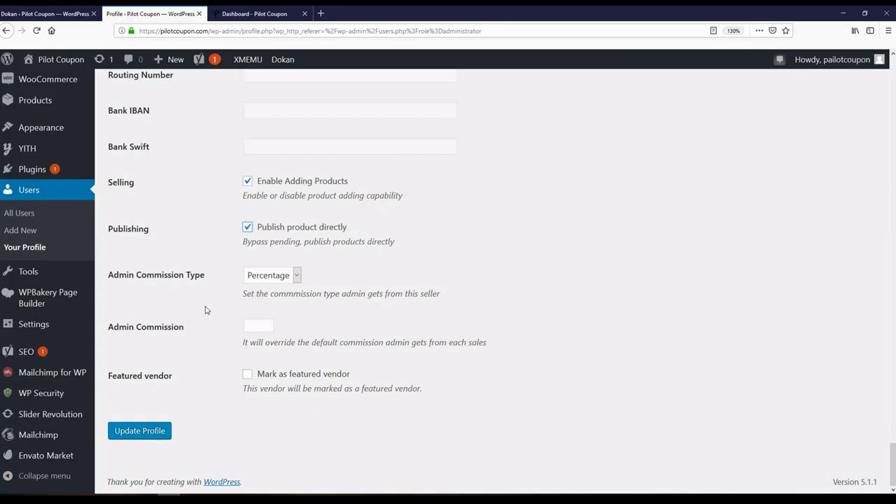
click(263, 329)
click(190, 308)
click(260, 324)
key(ctrl+a)
double_click(179, 345)
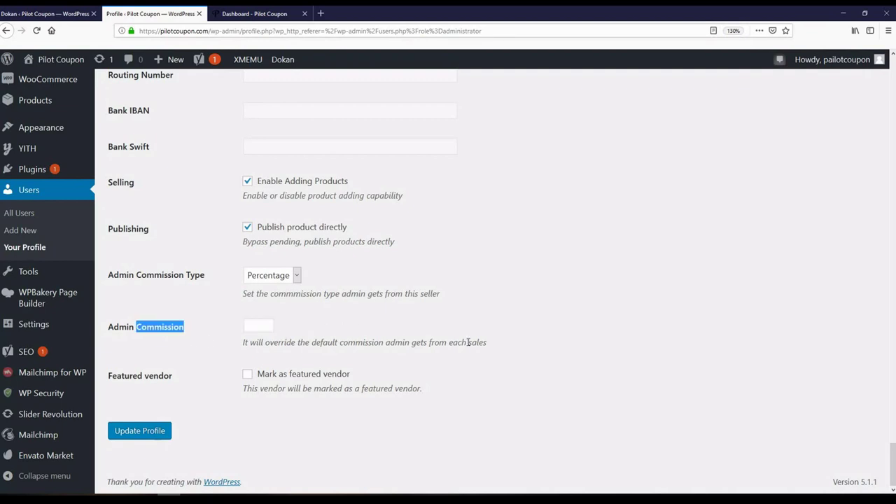
click(566, 351)
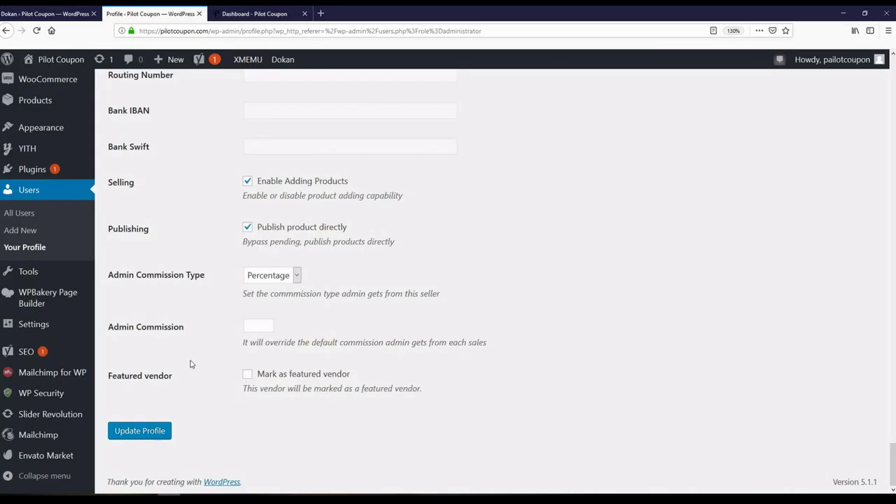
scroll(154, 287, up, 2)
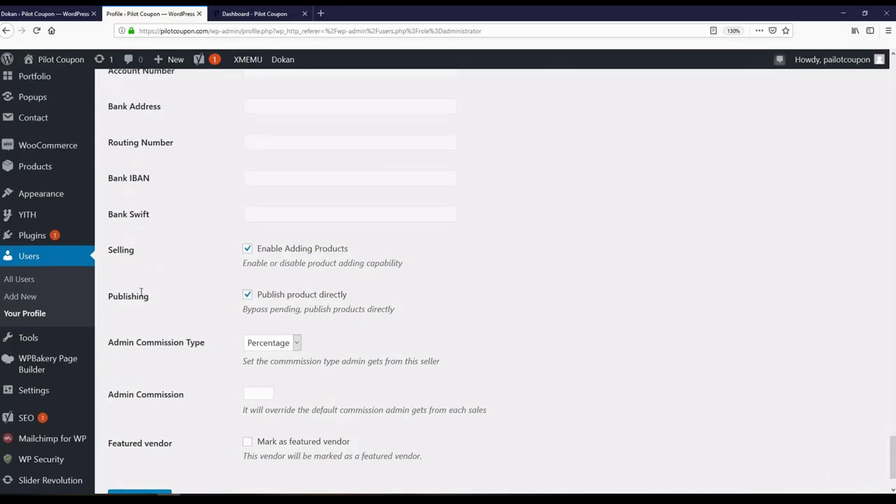
scroll(188, 318, down, 2)
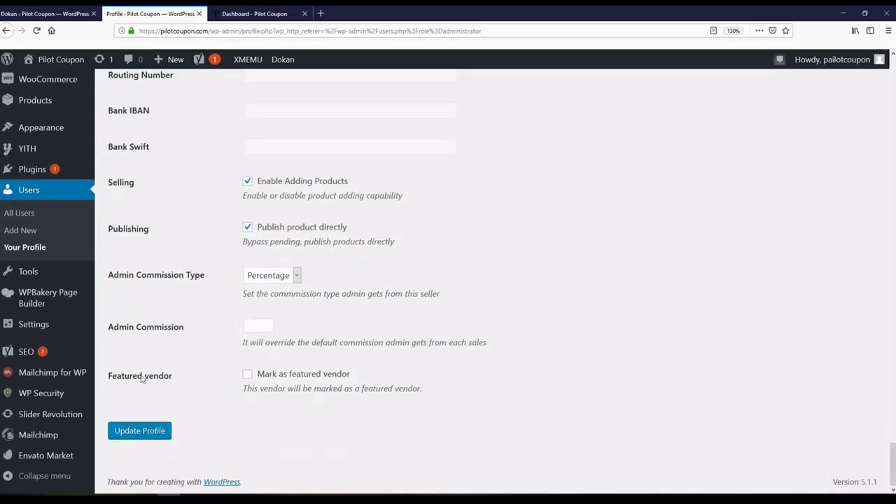
click(140, 430)
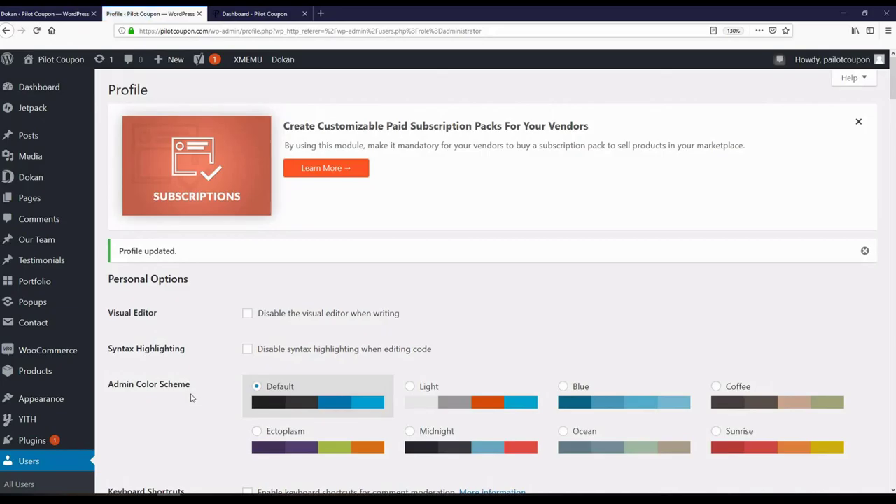
click(268, 14)
- Reload the vendor dashboard, now free of the selling error, and open the Add New Product form
scroll(75, 269, up, 8)
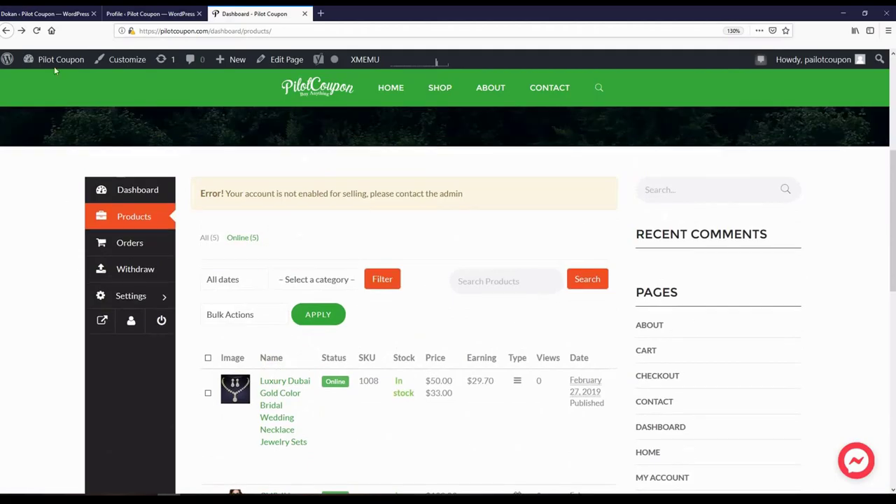
click(36, 31)
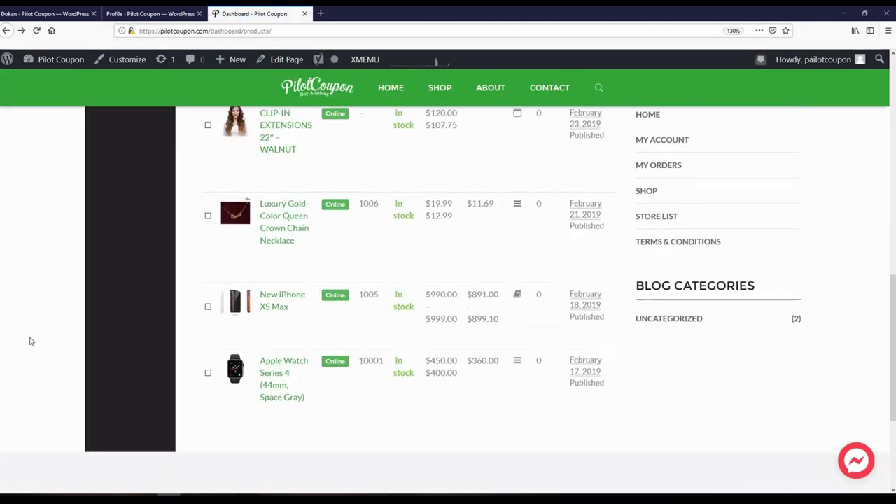
mouse_move(253, 405)
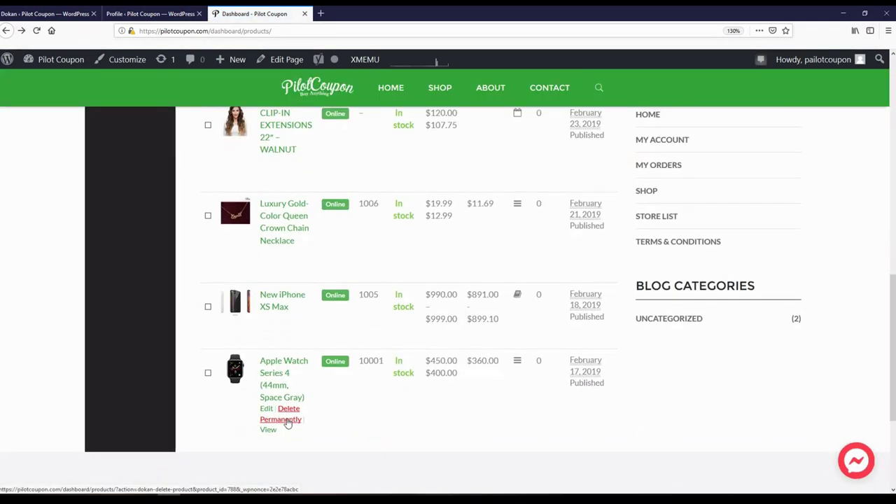
scroll(440, 423, up, 5)
scroll(427, 420, up, 2)
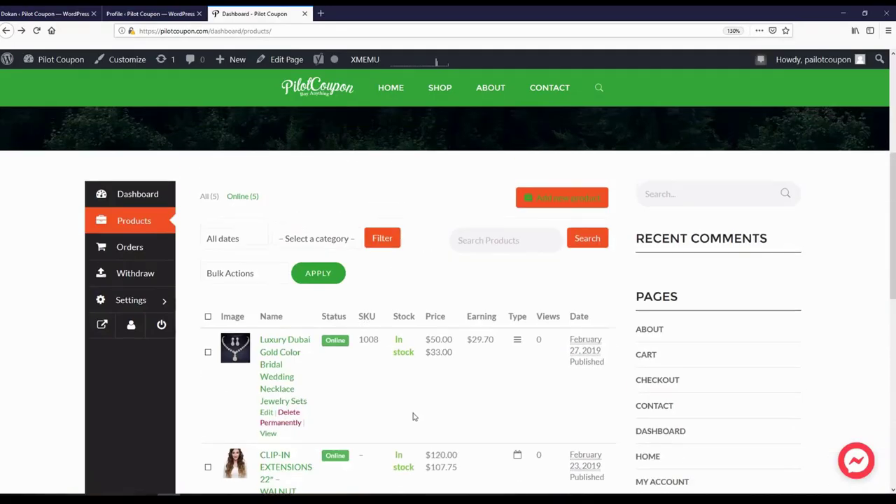
scroll(32, 308, down, 1)
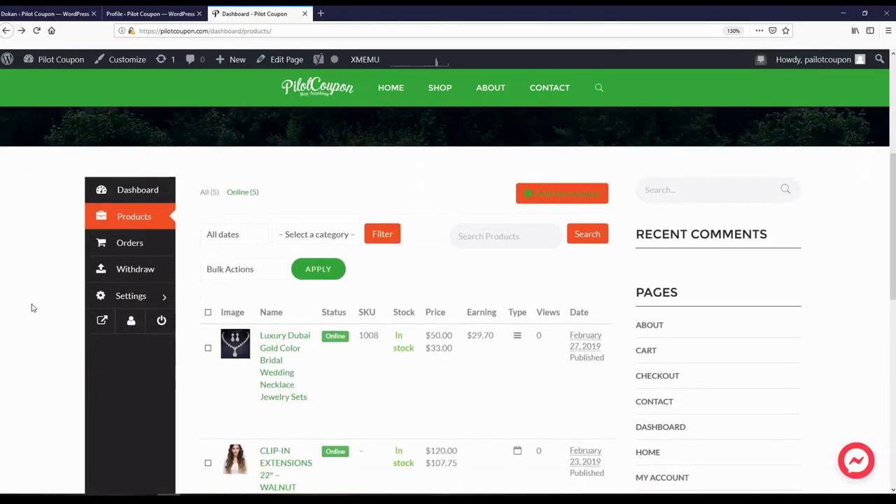
click(557, 194)
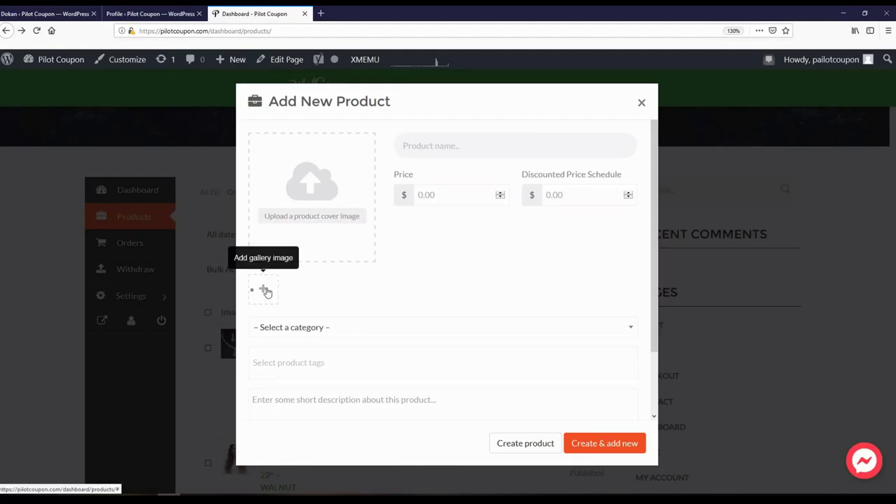
- Choose Earrings as the product category, then close the Add New Product form without saving
click(385, 336)
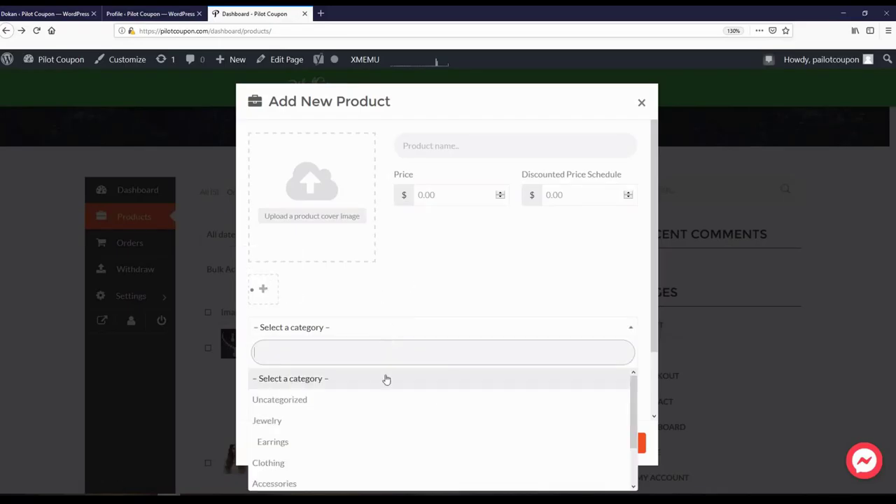
scroll(346, 434, down, 1)
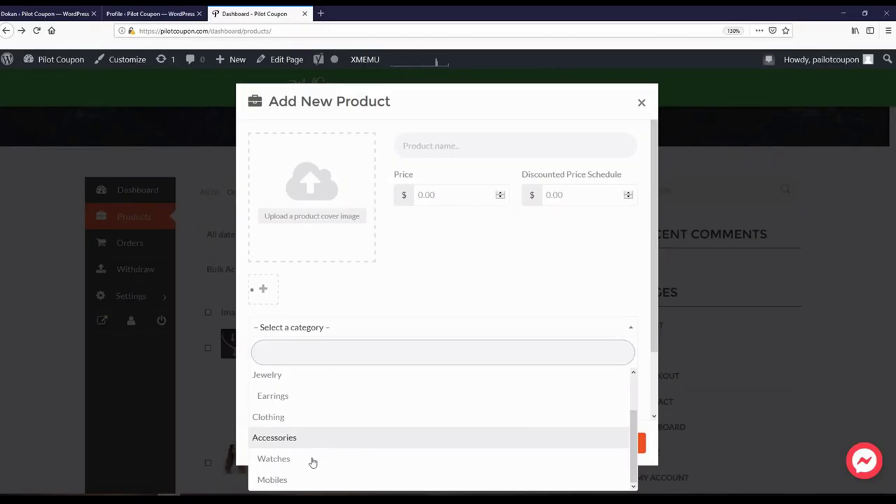
click(380, 289)
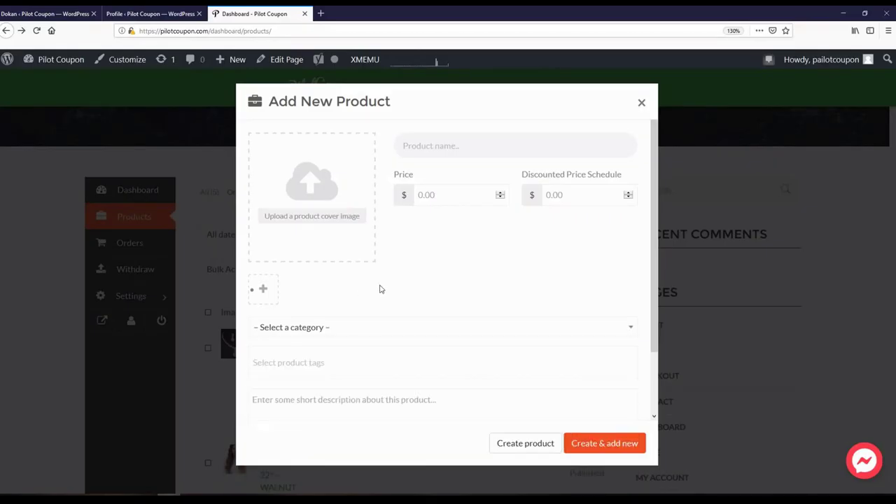
click(369, 334)
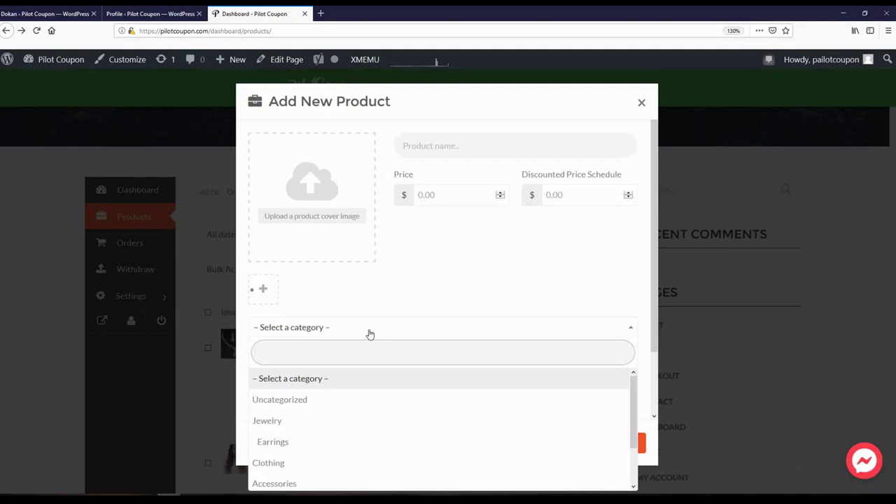
click(387, 294)
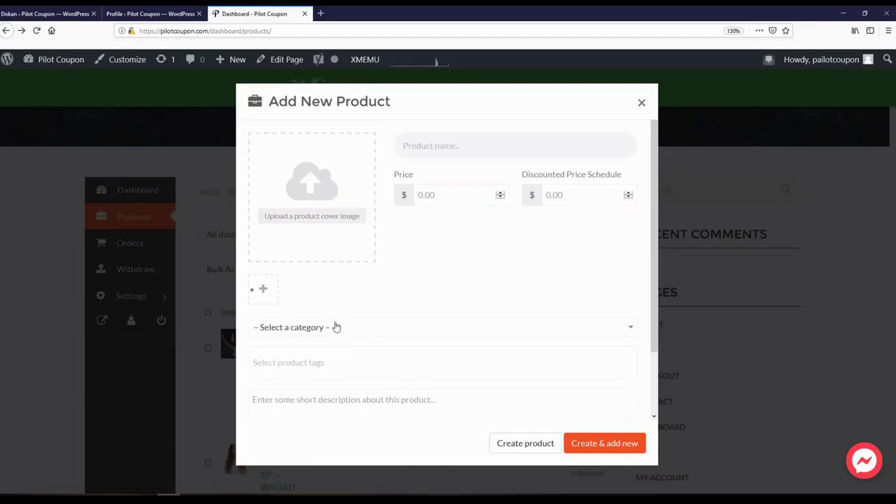
click(336, 327)
click(305, 441)
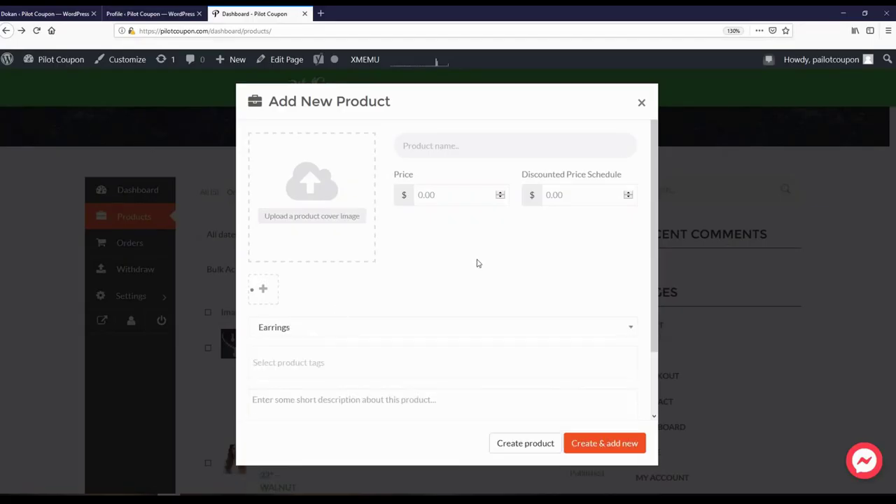
click(316, 354)
scroll(350, 336, down, 2)
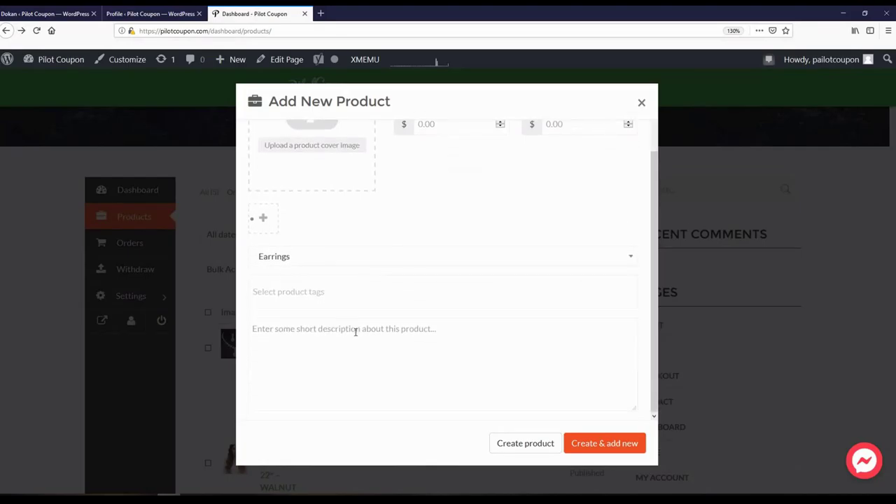
click(357, 332)
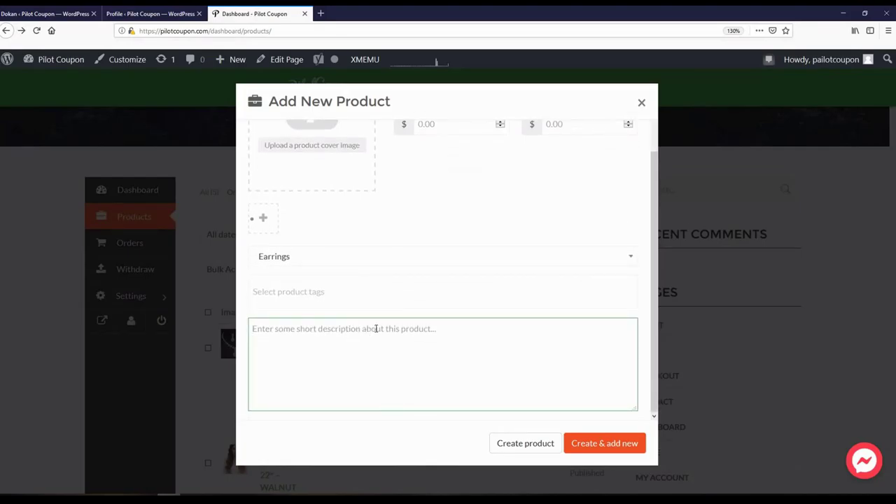
scroll(373, 332, up, 2)
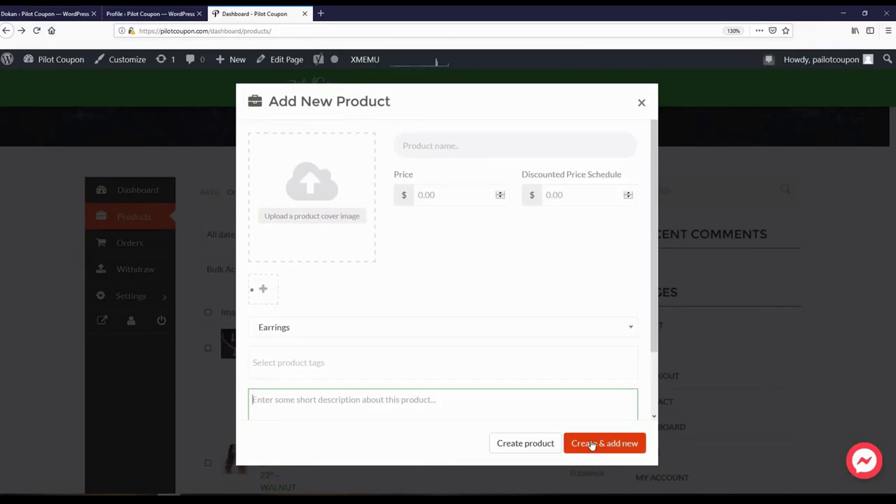
click(641, 102)
- Dismiss the product list's category filter and go to the vendor Orders page
click(320, 233)
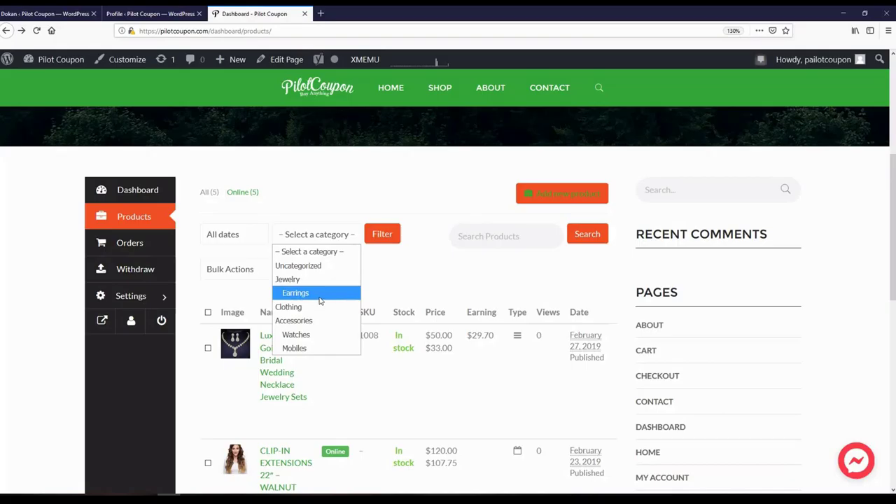
click(411, 279)
click(130, 248)
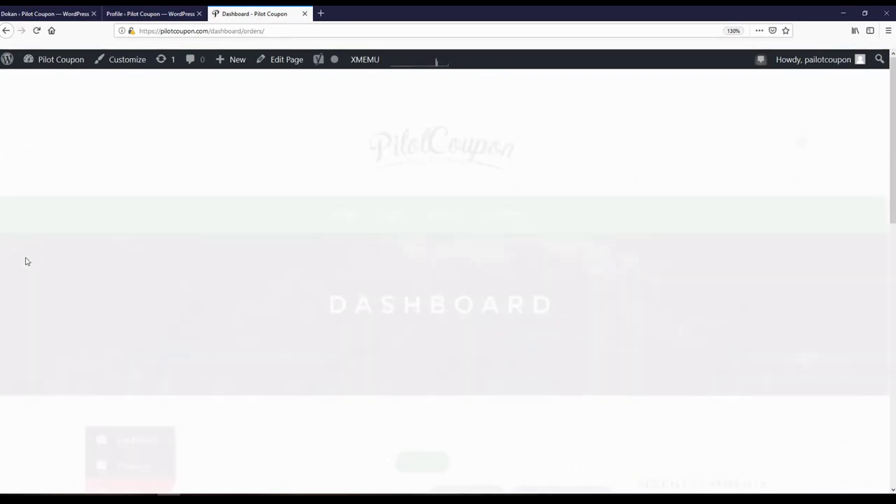
- Check the Withdraw page's $0.00 balance against the $100.00 minimum withdraw amount
scroll(44, 304, down, 3)
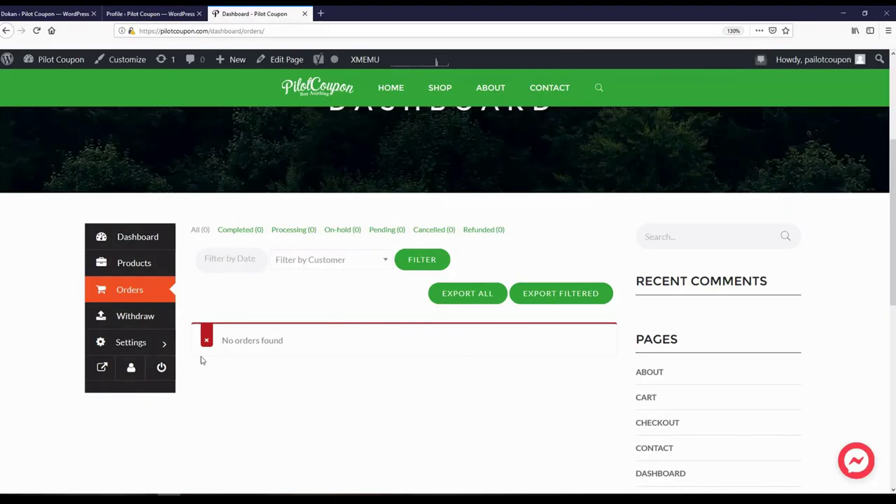
click(144, 317)
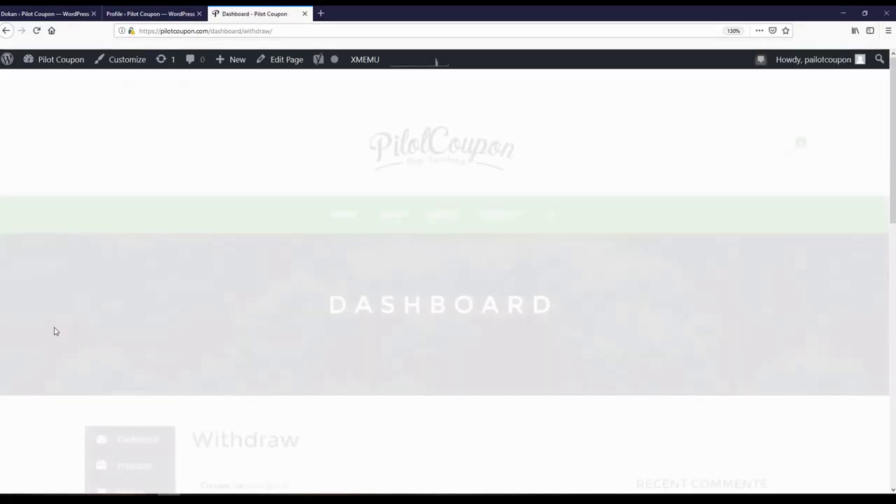
scroll(38, 322, down, 3)
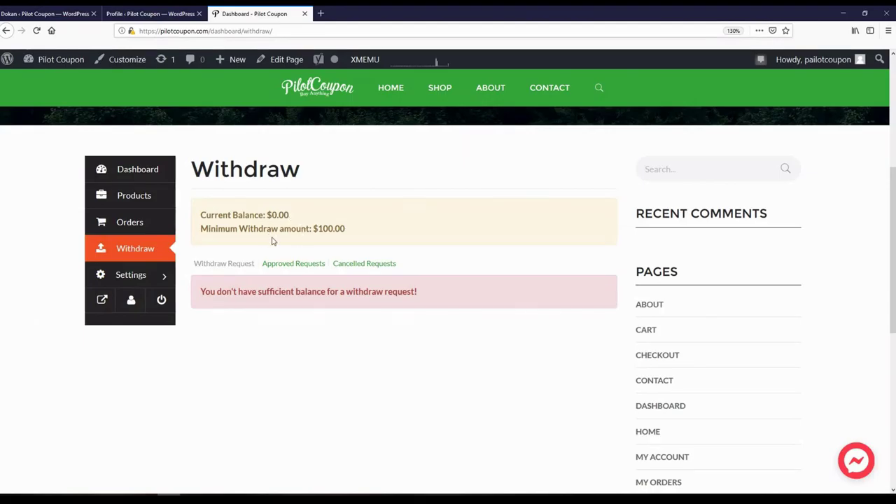
drag(263, 234, 335, 229)
click(335, 229)
scroll(119, 223, down, 1)
click(116, 207)
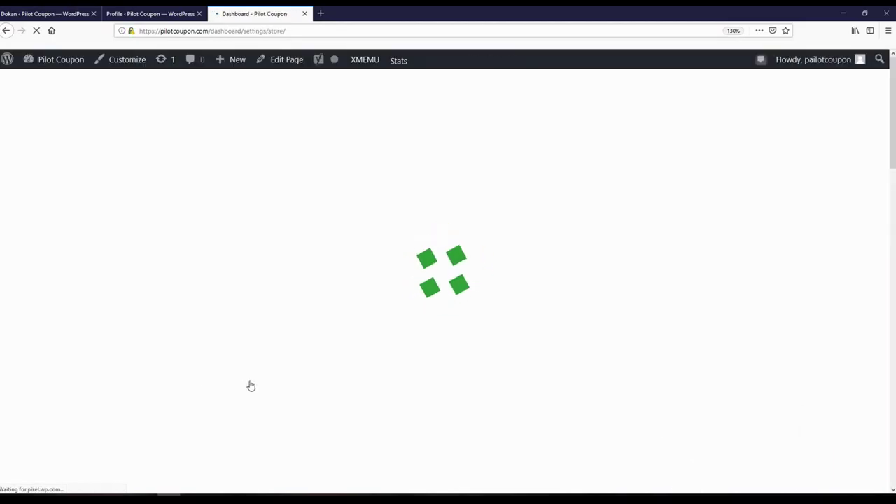
- Review the Store settings banner upload area and its required 625x300 banner size
scroll(242, 385, down, 4)
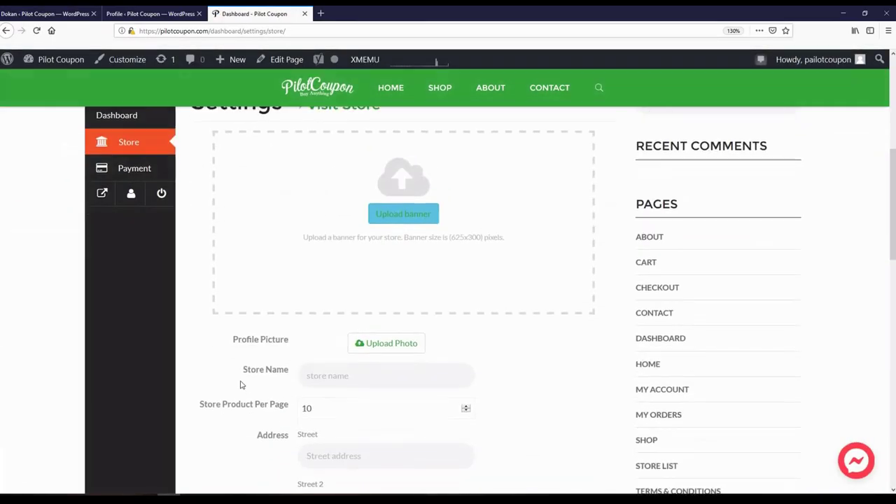
scroll(206, 344, up, 1)
scroll(202, 333, up, 1)
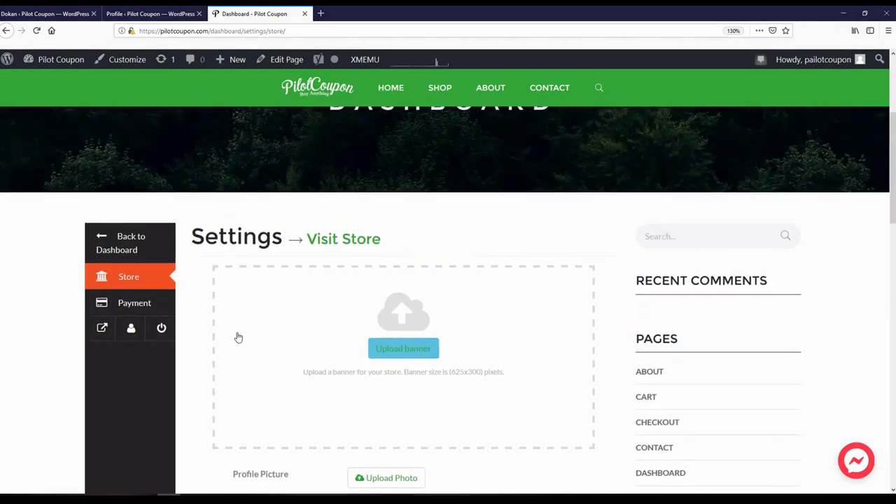
scroll(407, 344, down, 1)
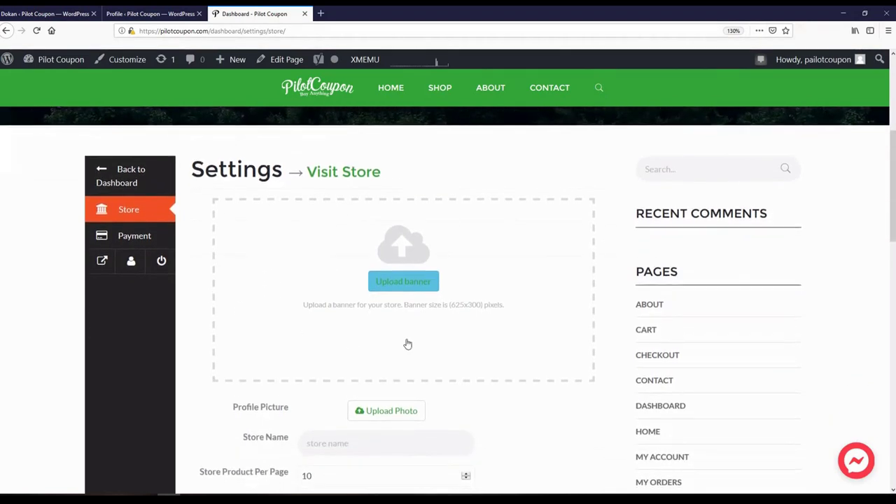
double_click(452, 309)
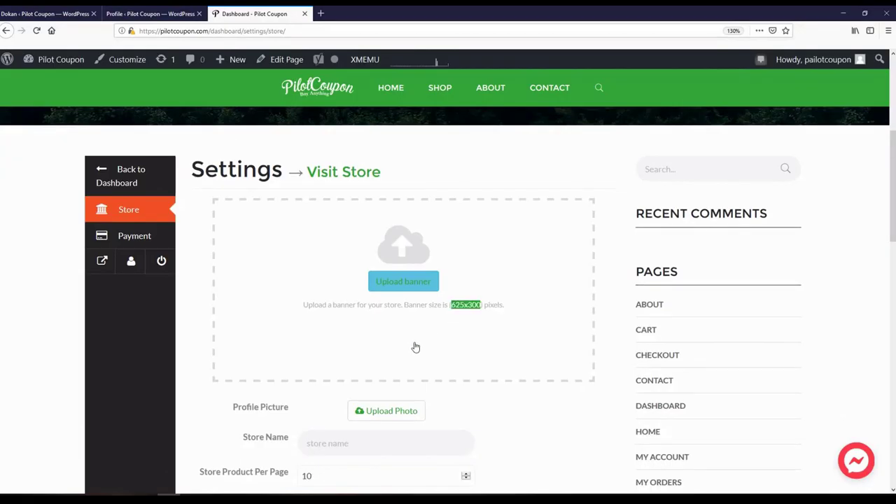
click(269, 325)
- Find the store's products-per-page setting, currently 10
scroll(203, 350, up, 1)
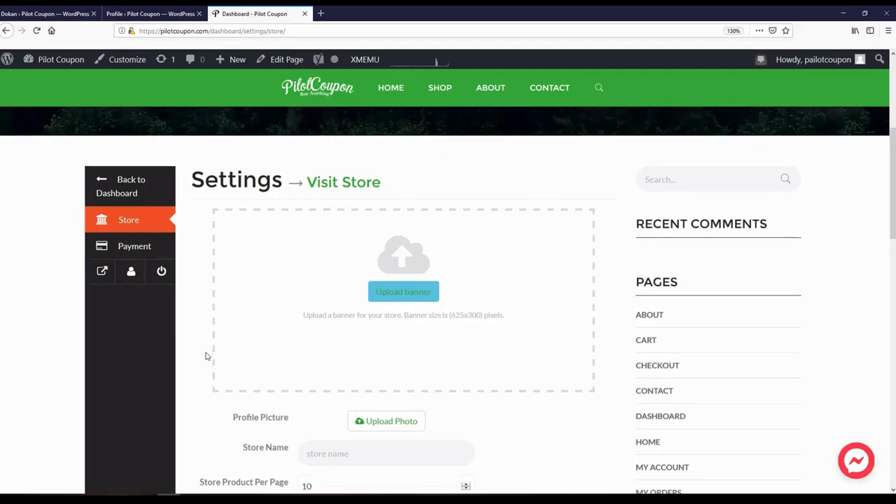
scroll(206, 355, down, 1)
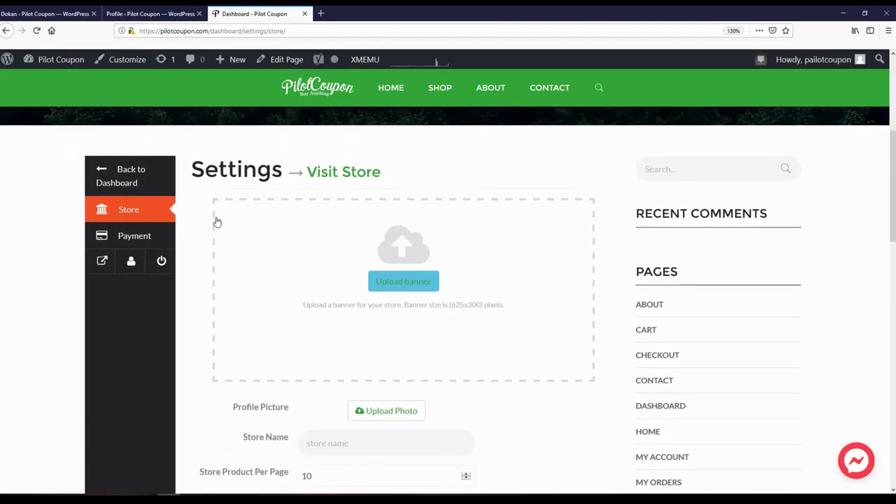
scroll(188, 323, down, 1)
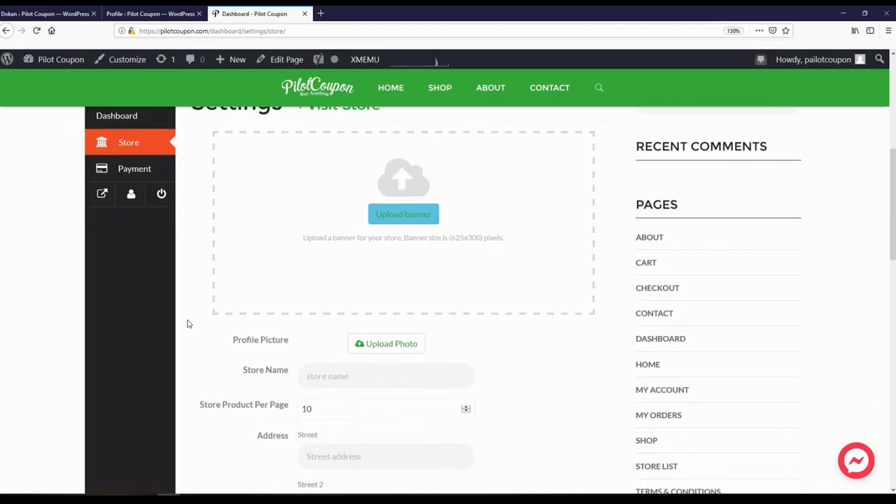
scroll(187, 321, down, 1)
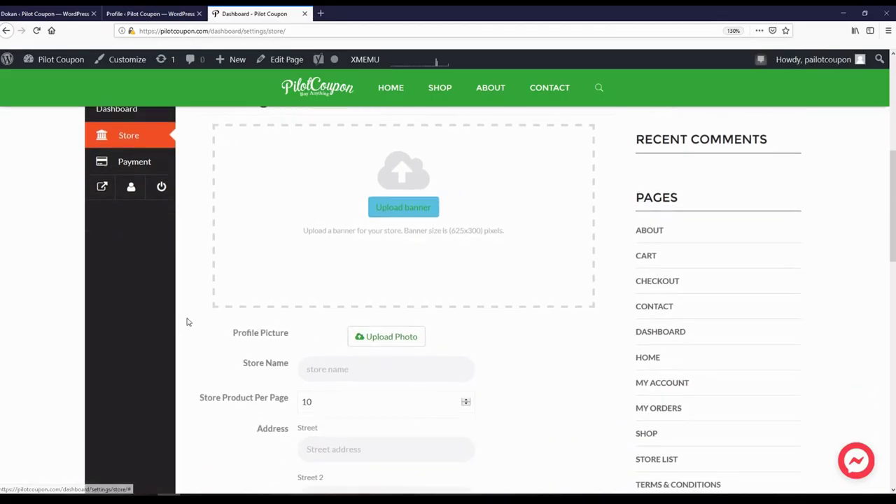
scroll(331, 239, down, 2)
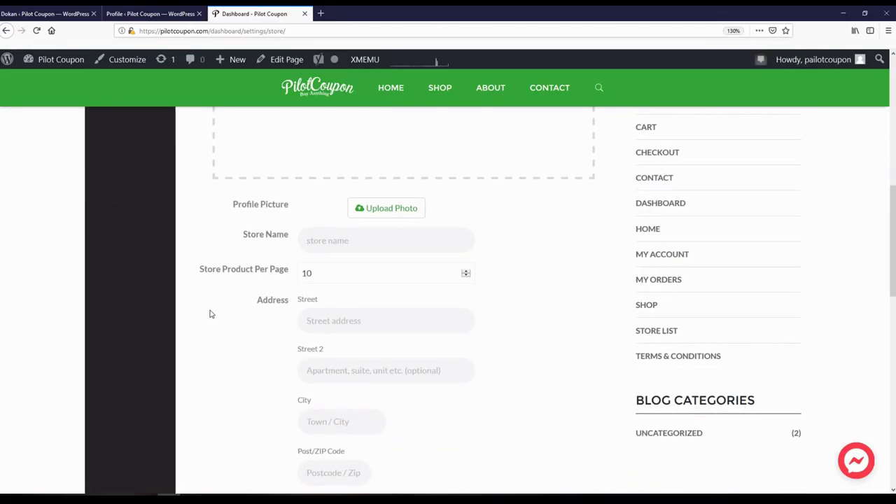
double_click(312, 274)
click(244, 361)
- Scroll through the remaining store settings, then go to the vendor's Payment settings
scroll(322, 252, down, 1)
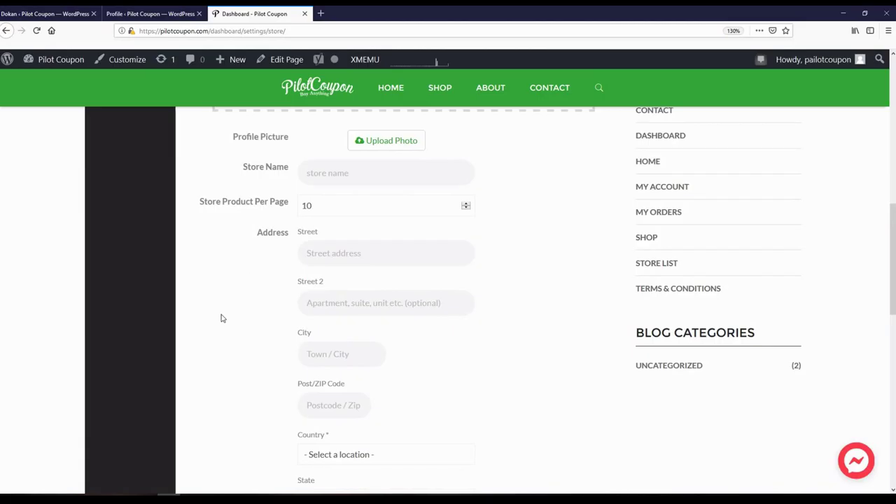
scroll(222, 318, up, 1)
scroll(222, 318, down, 1)
scroll(310, 330, down, 3)
scroll(219, 338, down, 1)
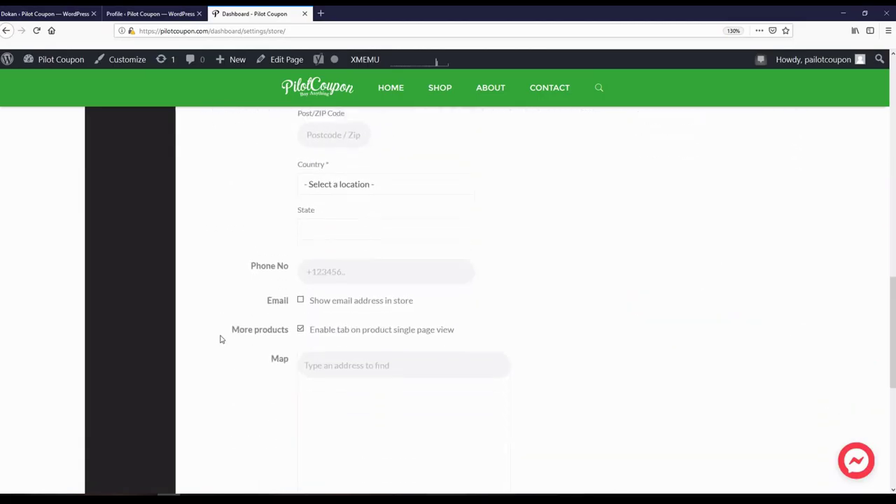
scroll(220, 338, up, 2)
scroll(251, 336, down, 1)
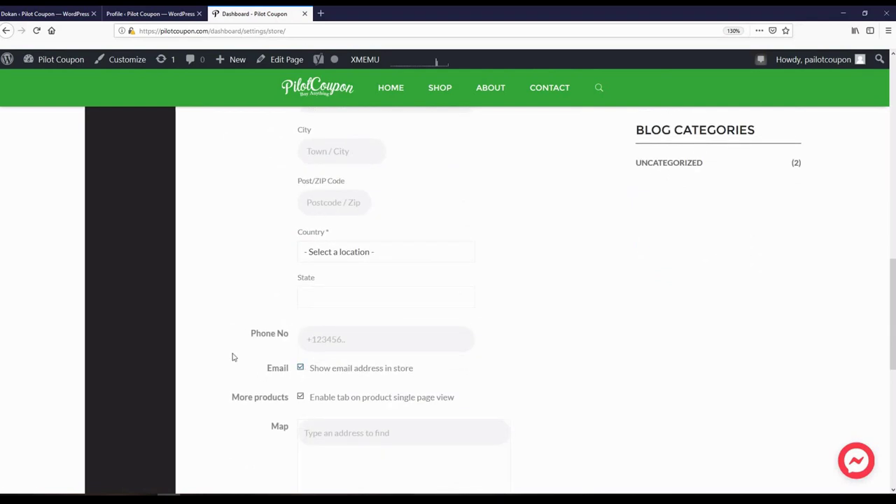
scroll(196, 347, down, 2)
scroll(197, 348, down, 2)
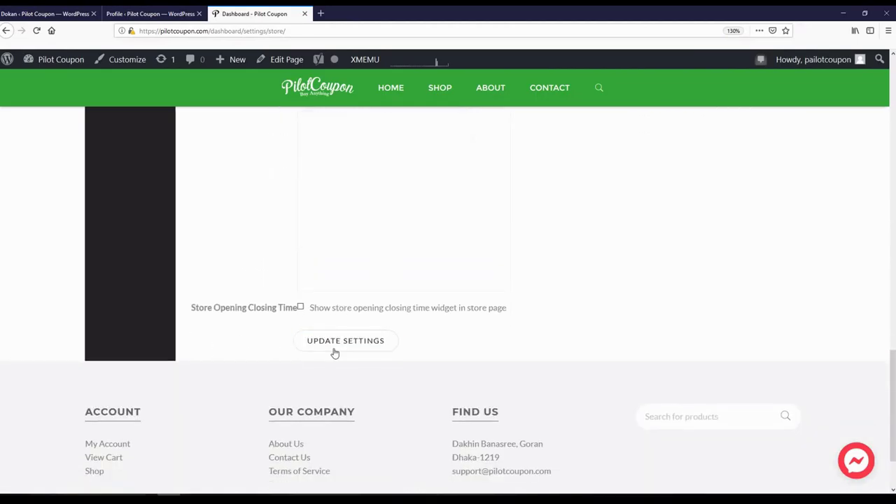
scroll(264, 372, up, 10)
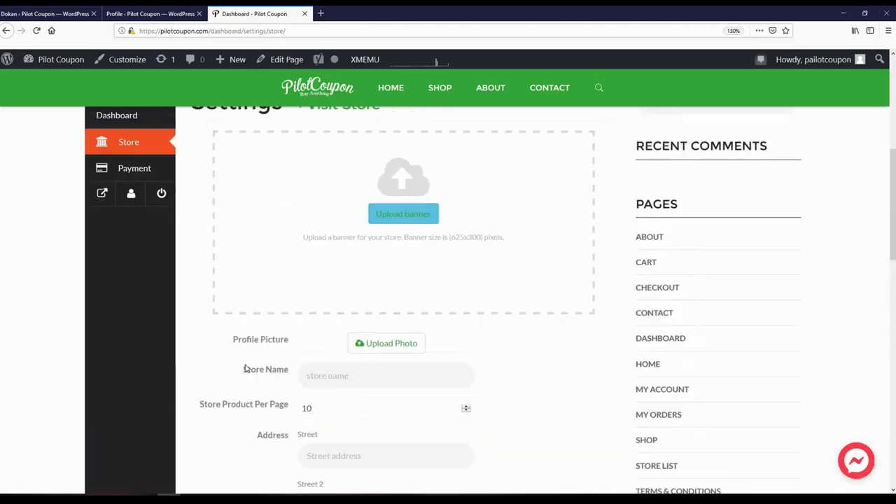
scroll(206, 355, up, 5)
scroll(206, 355, down, 3)
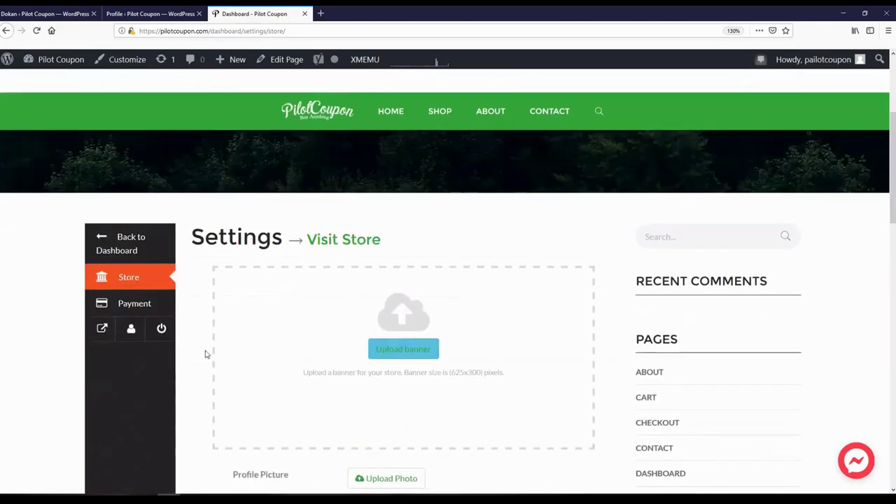
scroll(205, 354, up, 3)
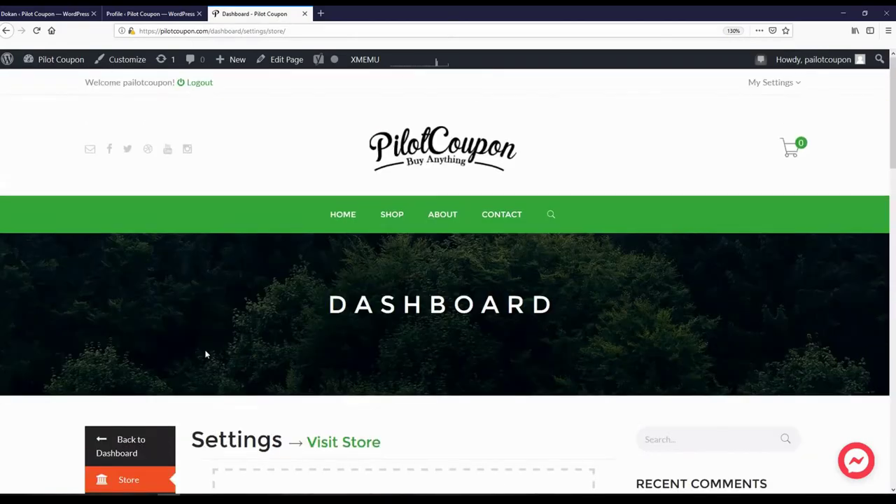
scroll(206, 354, down, 3)
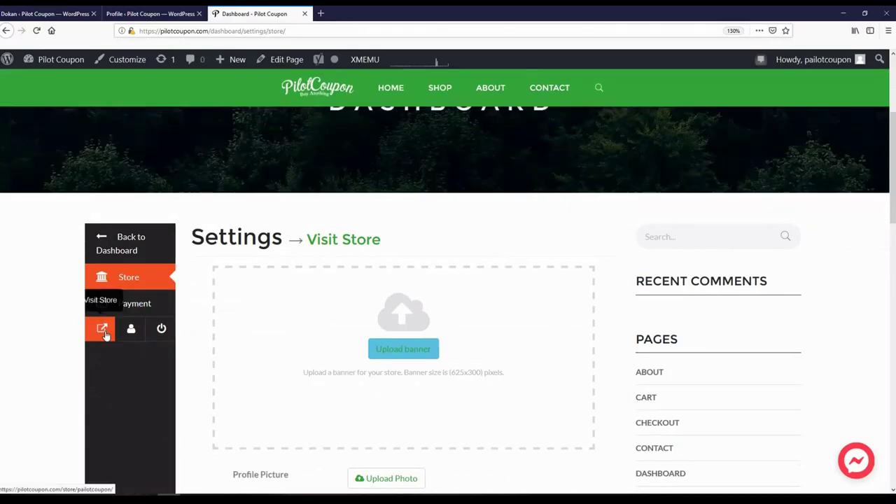
click(161, 312)
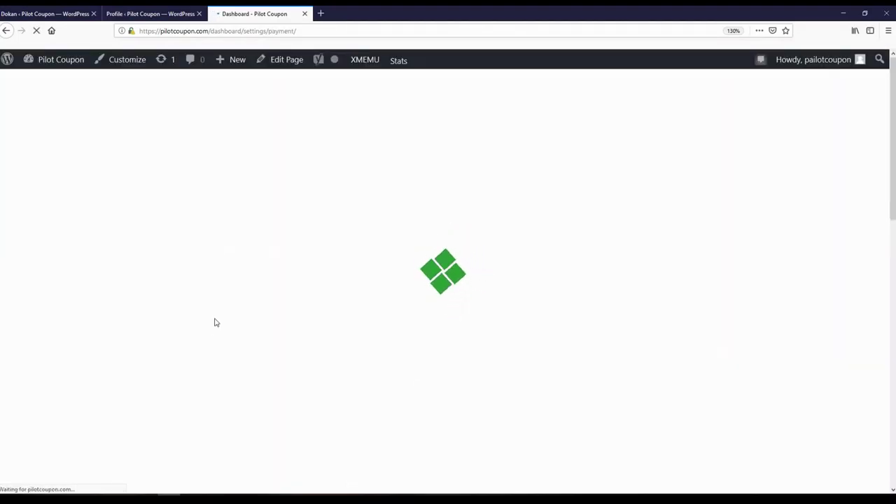
- Inspect the empty Bank Transfer fields, such as account name and bank address, down to Update Settings
scroll(215, 318, down, 5)
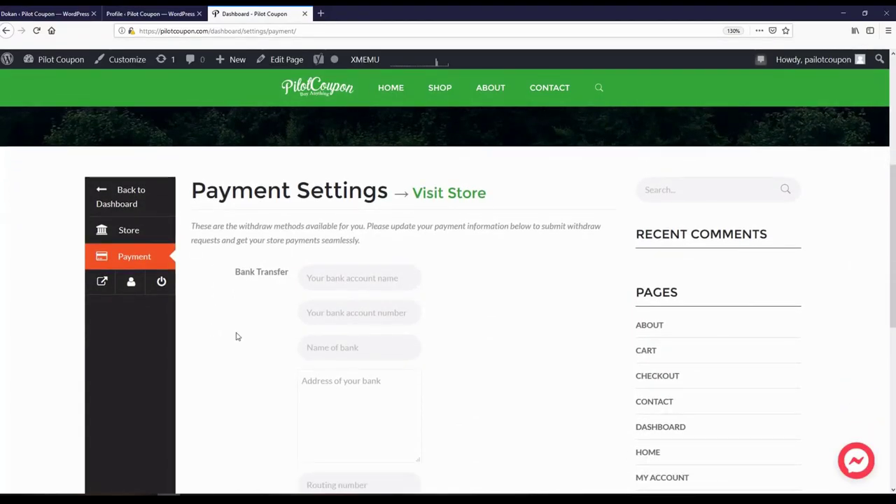
click(333, 278)
click(336, 382)
click(237, 358)
scroll(237, 359, down, 3)
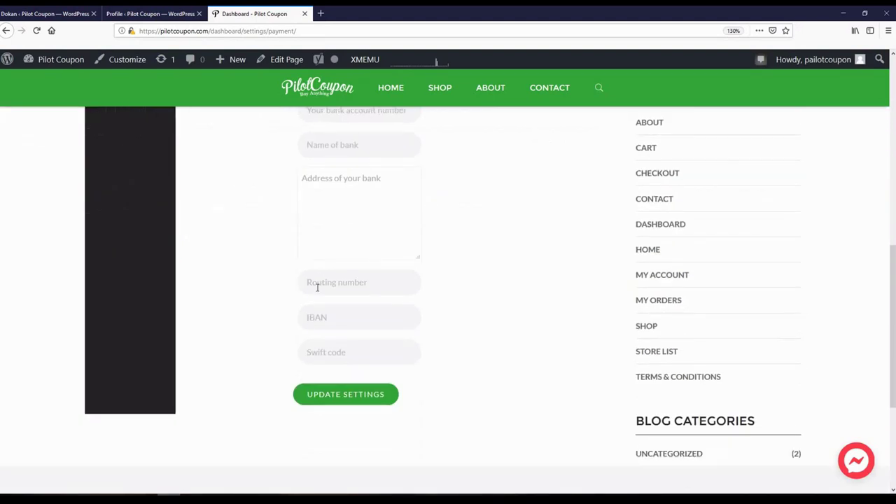
scroll(266, 324, up, 3)
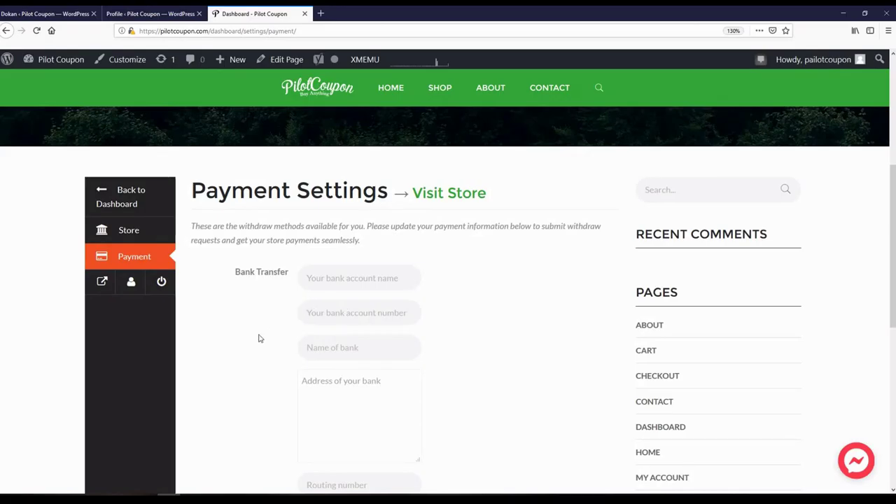
scroll(255, 339, up, 3)
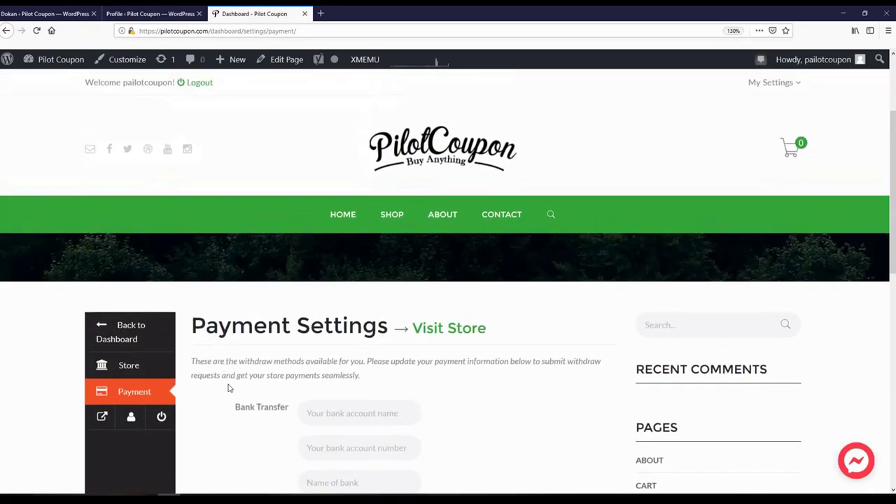
scroll(227, 388, down, 1)
scroll(227, 388, down, 1)
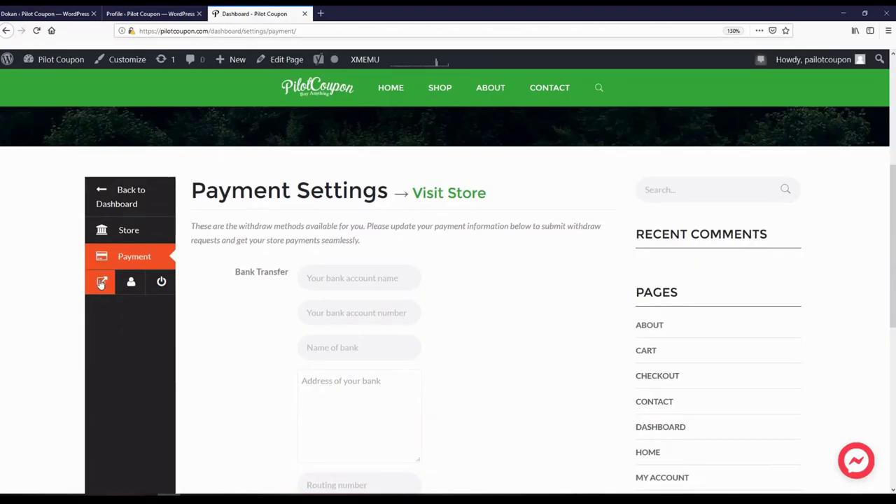
scroll(263, 373, up, 2)
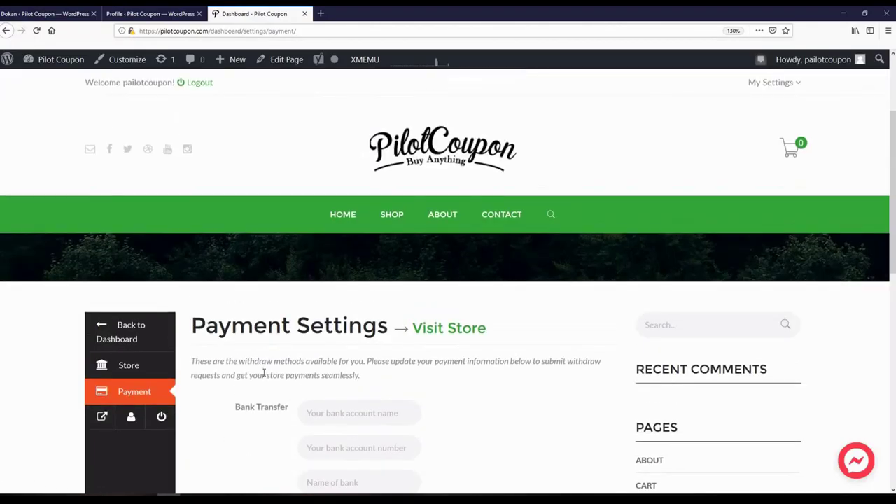
scroll(270, 388, down, 2)
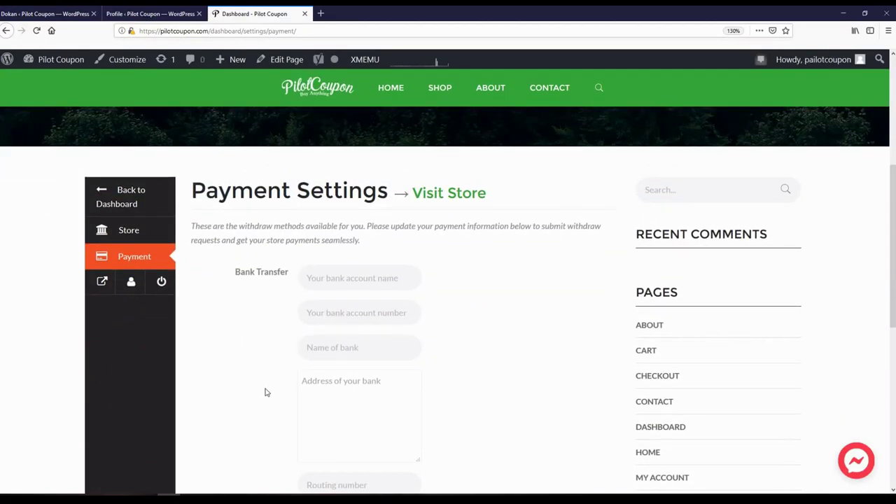
- Open the vendor's public store in a new tab and browse its categories, contact form and five products
click(102, 283)
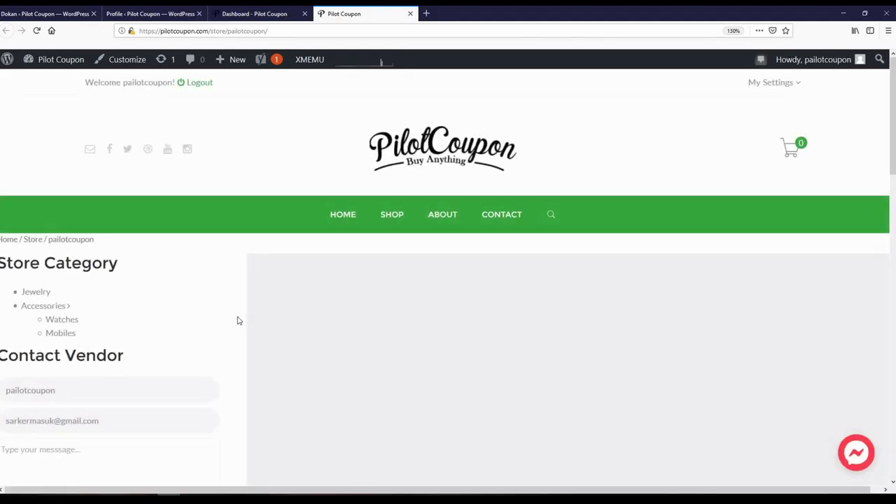
scroll(237, 321, down, 3)
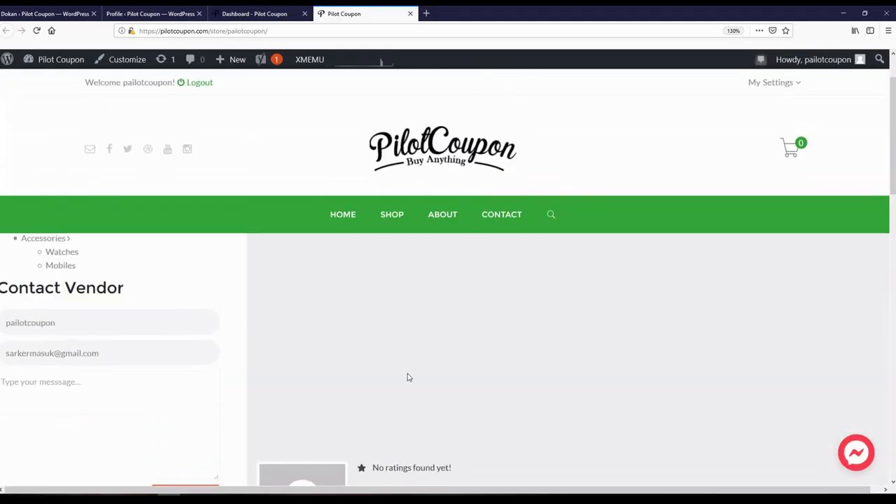
scroll(382, 342, up, 1)
scroll(450, 345, down, 3)
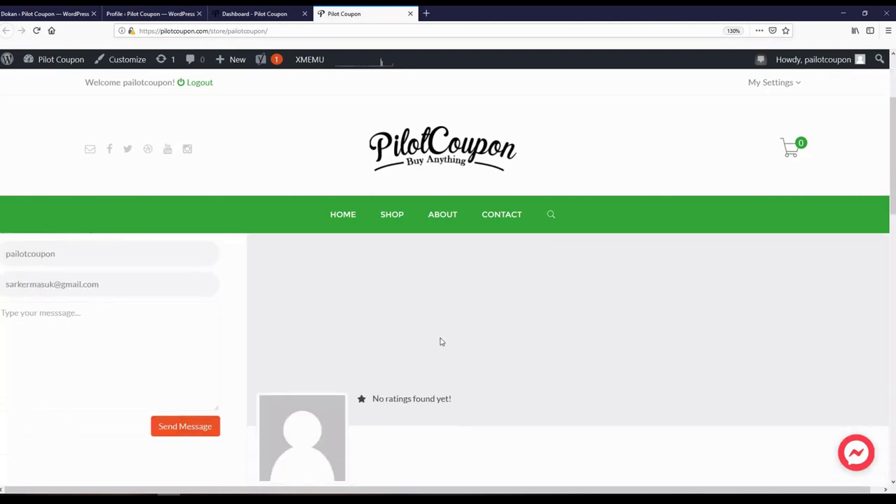
scroll(440, 341, down, 6)
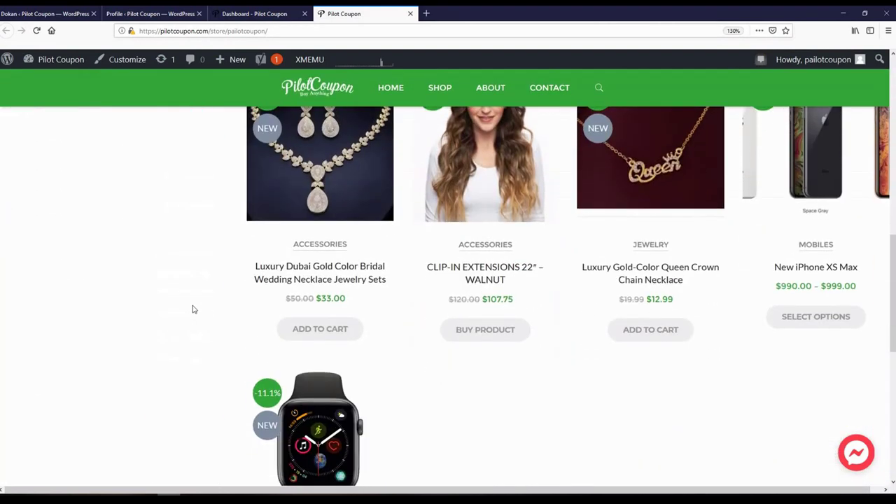
scroll(193, 309, down, 2)
scroll(194, 309, up, 3)
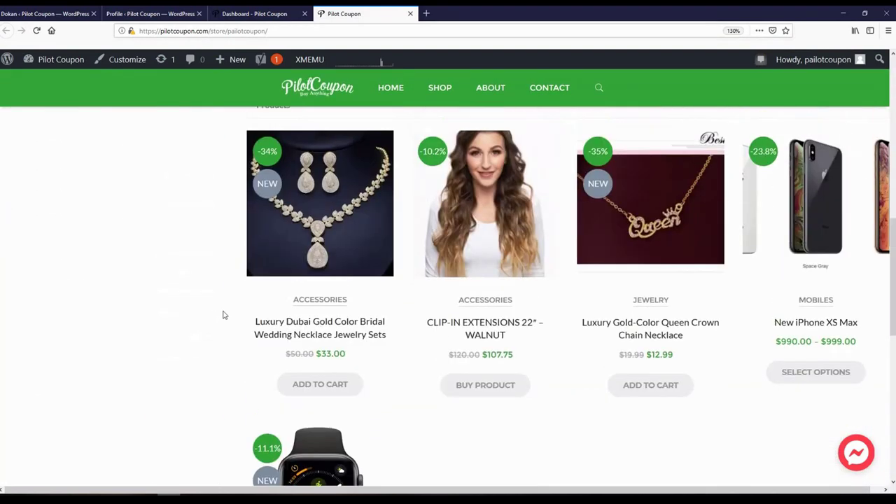
scroll(223, 314, up, 5)
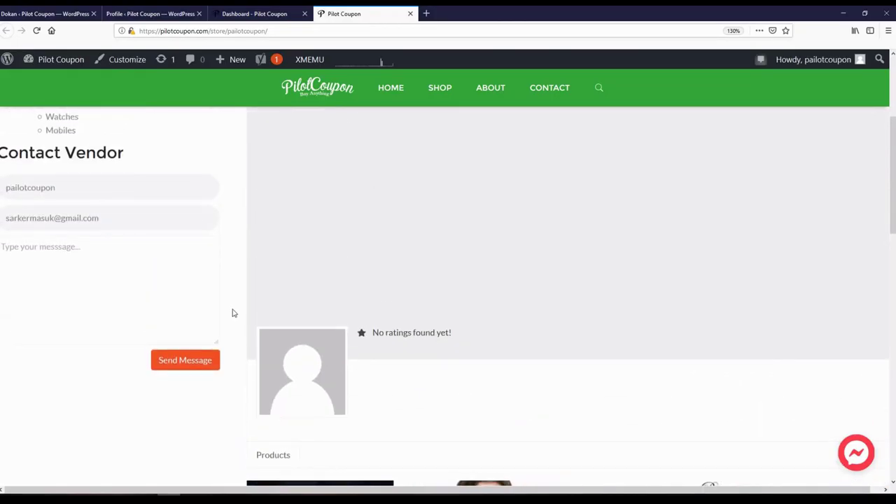
scroll(234, 313, down, 3)
scroll(187, 308, down, 3)
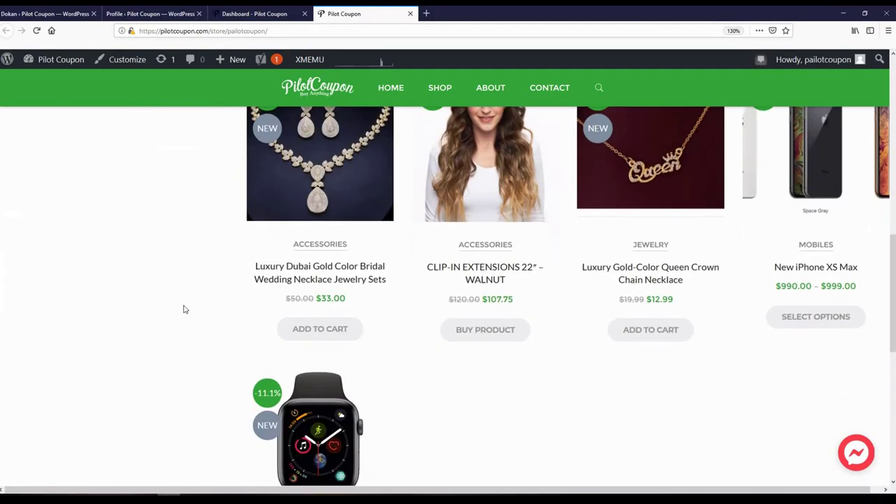
- Open the CLIP-IN EXTENSIONS 22″ – WALNUT product page and show its Vendor Info tab
click(476, 270)
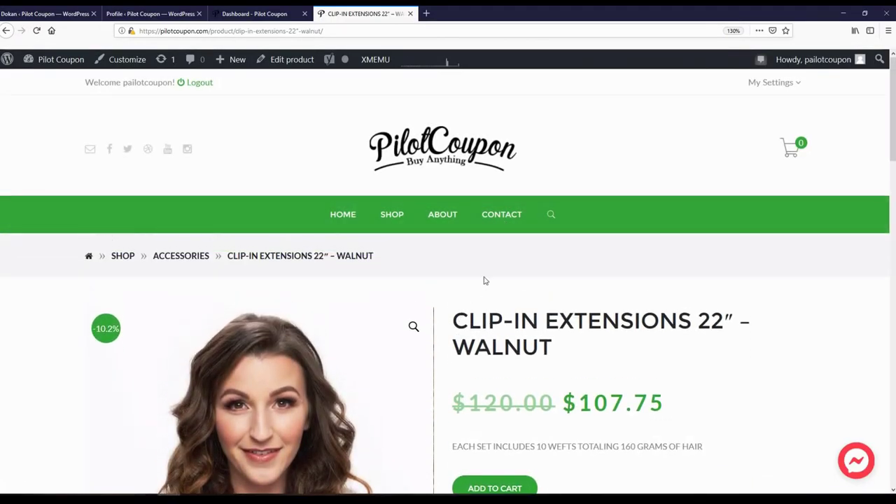
scroll(495, 271, down, 10)
scroll(408, 296, up, 2)
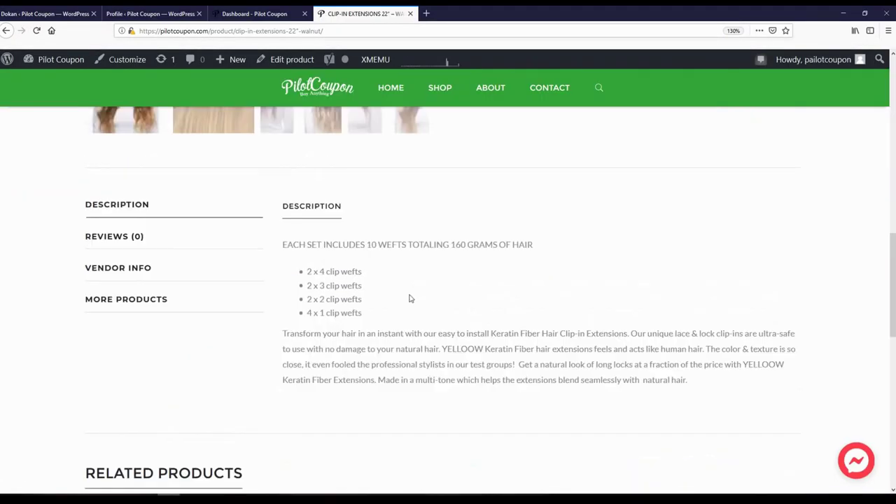
click(119, 358)
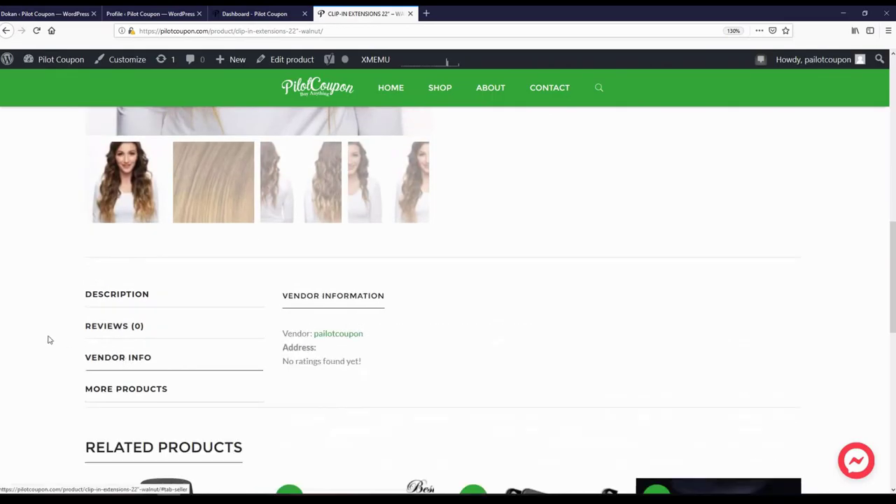
scroll(38, 321, down, 3)
scroll(308, 201, up, 1)
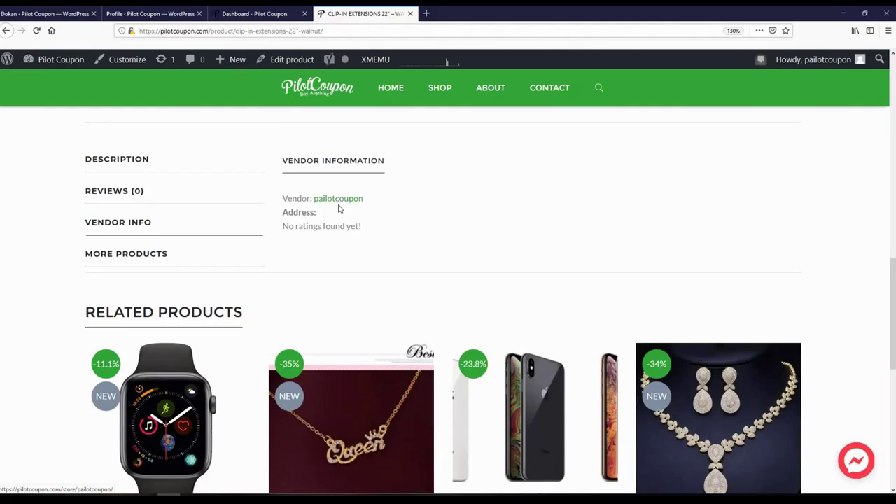
- Check the vendor's 'No ratings found yet!' notice, then go to the vendor's store page
drag(329, 215, 354, 234)
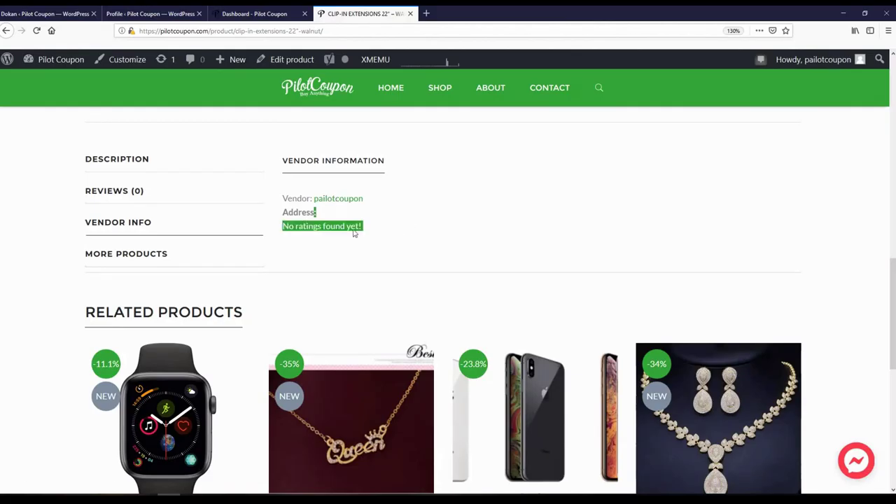
double_click(326, 226)
double_click(299, 228)
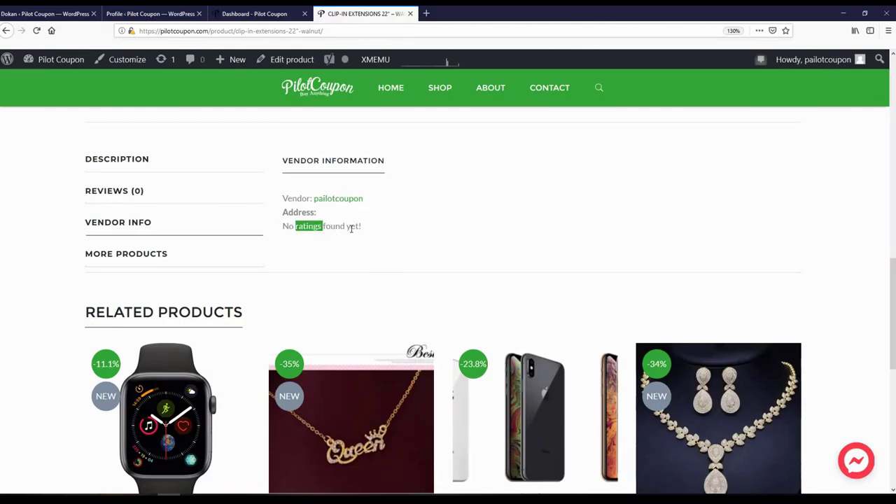
click(352, 229)
scroll(490, 266, up, 5)
scroll(434, 281, down, 6)
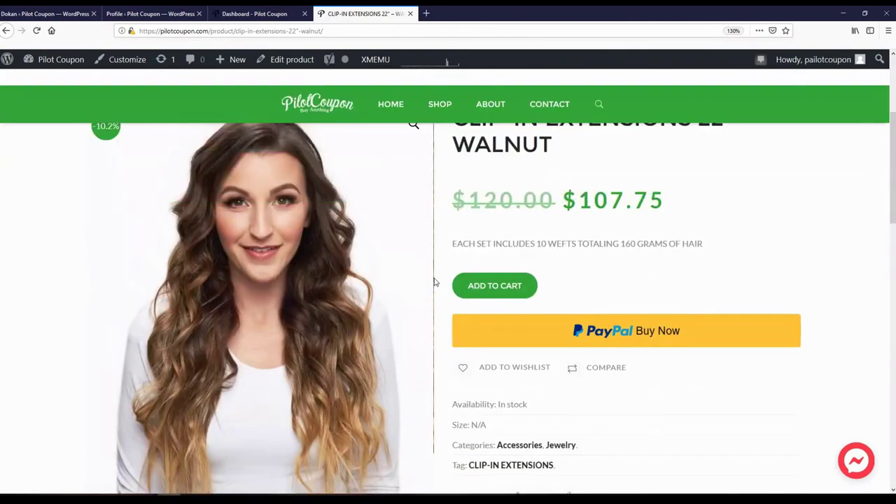
scroll(626, 381, up, 6)
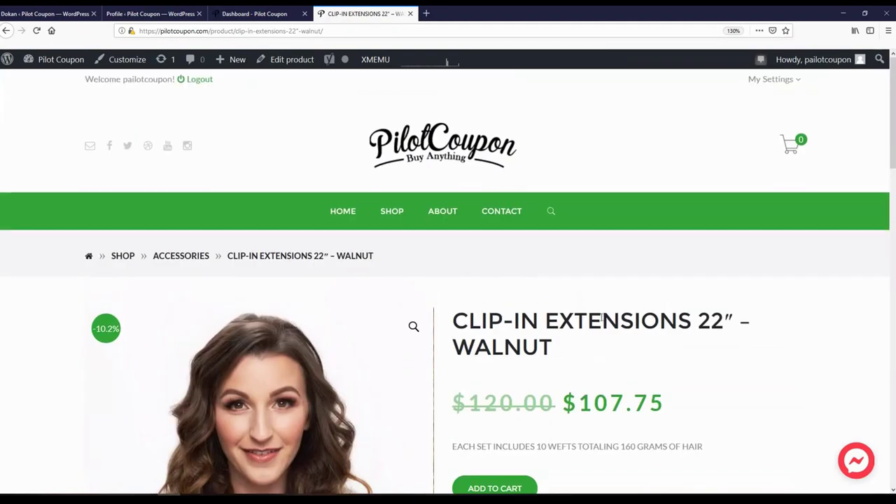
scroll(745, 360, down, 2)
scroll(746, 358, up, 2)
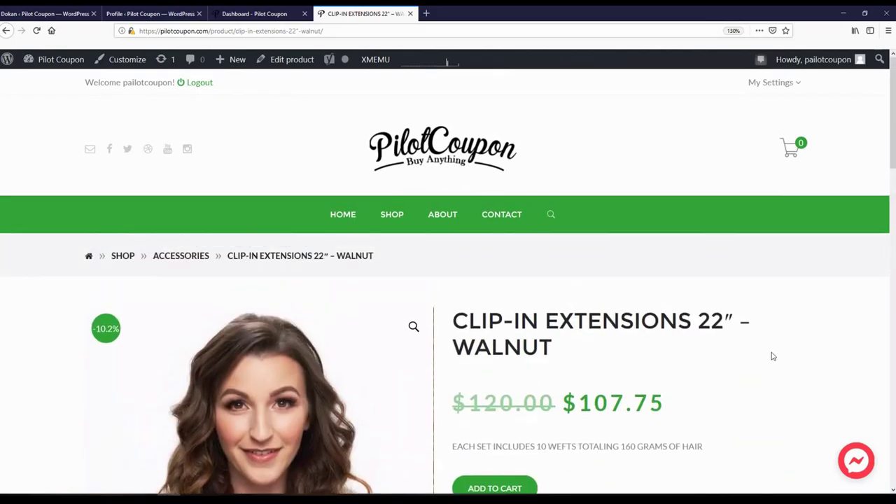
scroll(771, 356, down, 10)
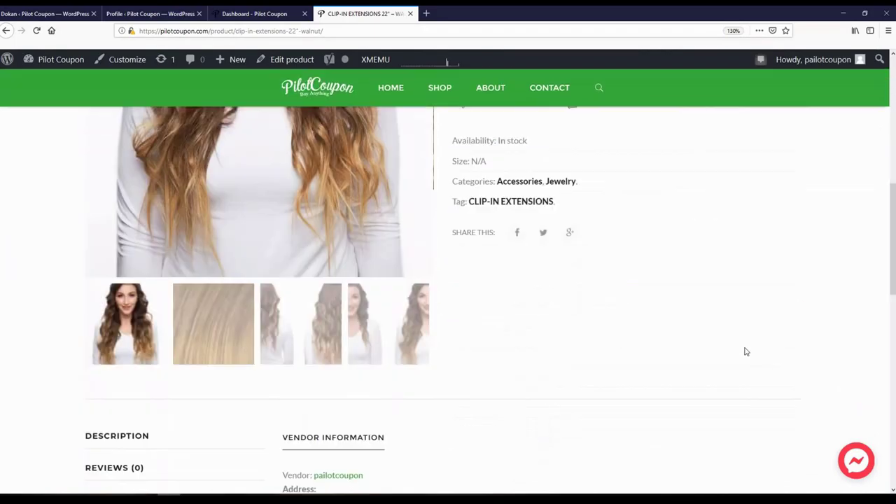
click(335, 271)
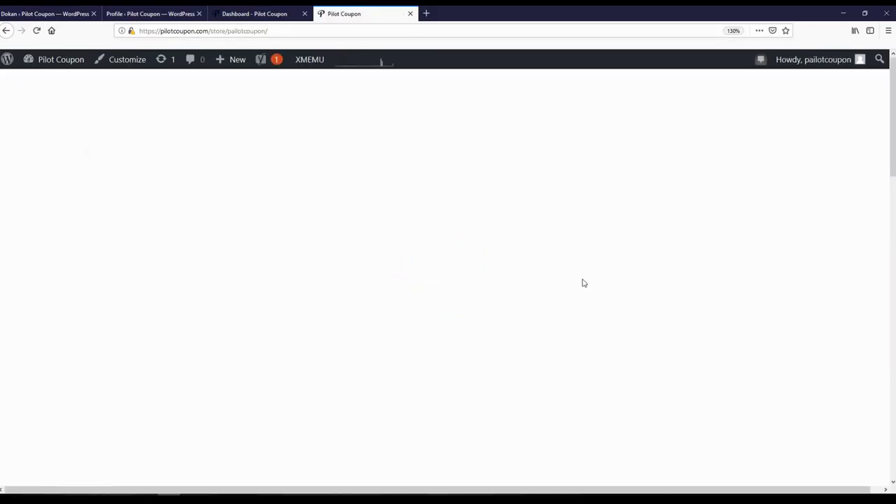
- Scroll up and down through the vendor store page's products and sidebar
scroll(315, 273, down, 3)
scroll(260, 308, down, 10)
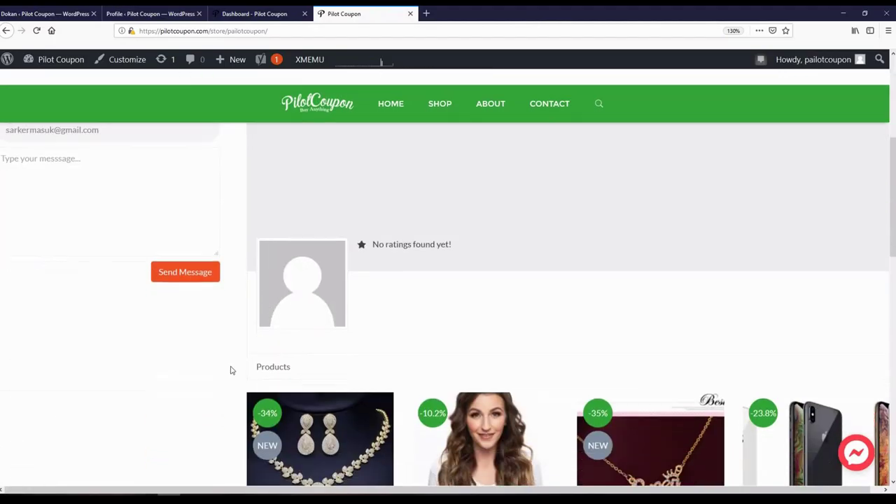
scroll(210, 357, up, 8)
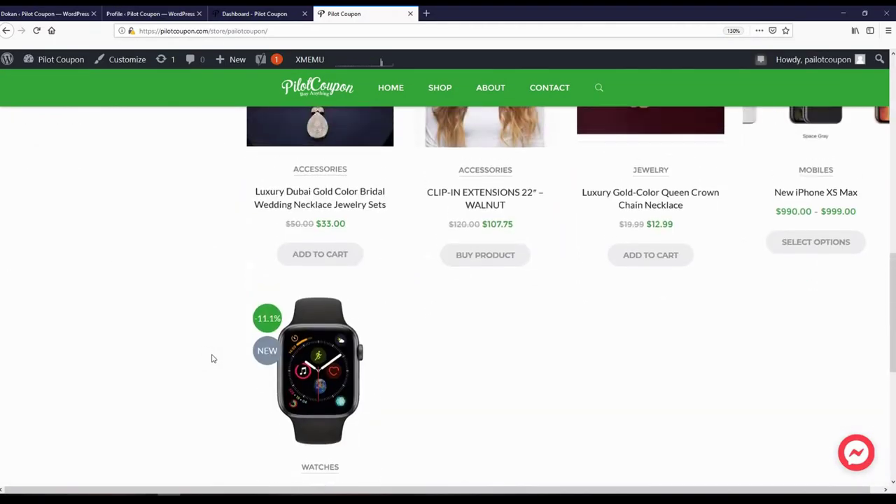
scroll(210, 358, down, 3)
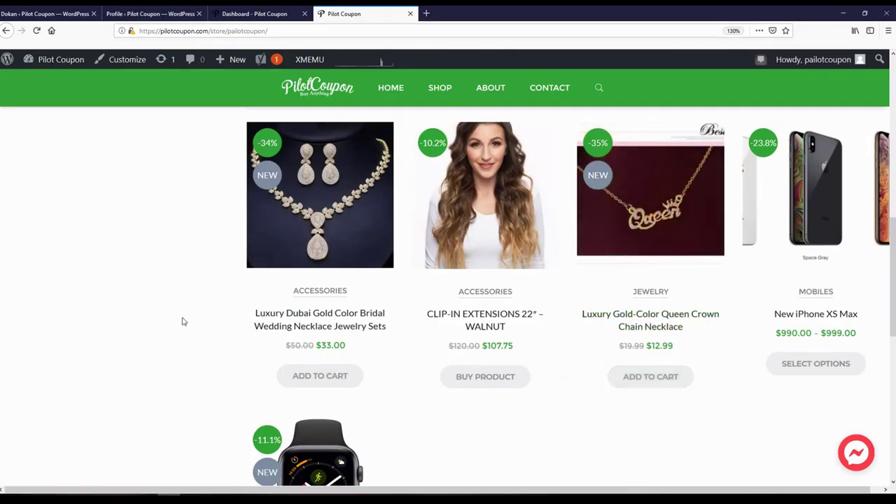
scroll(182, 321, down, 3)
scroll(210, 306, up, 5)
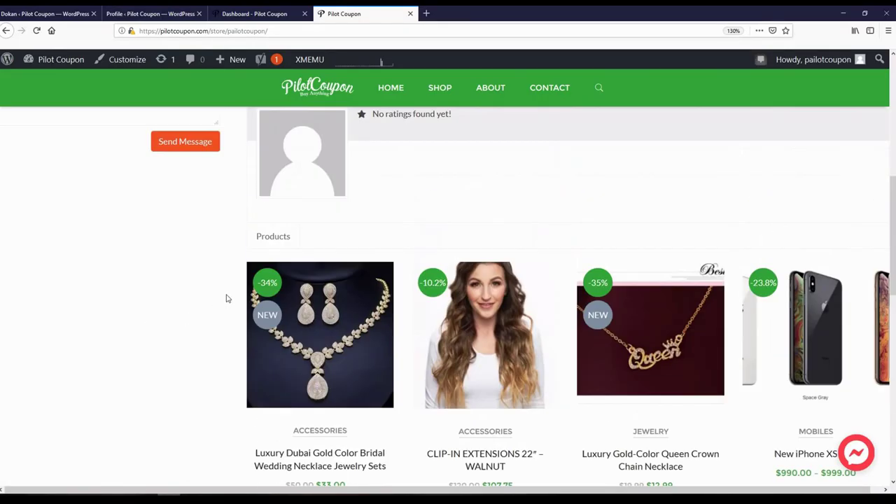
scroll(226, 298, up, 8)
scroll(230, 311, down, 5)
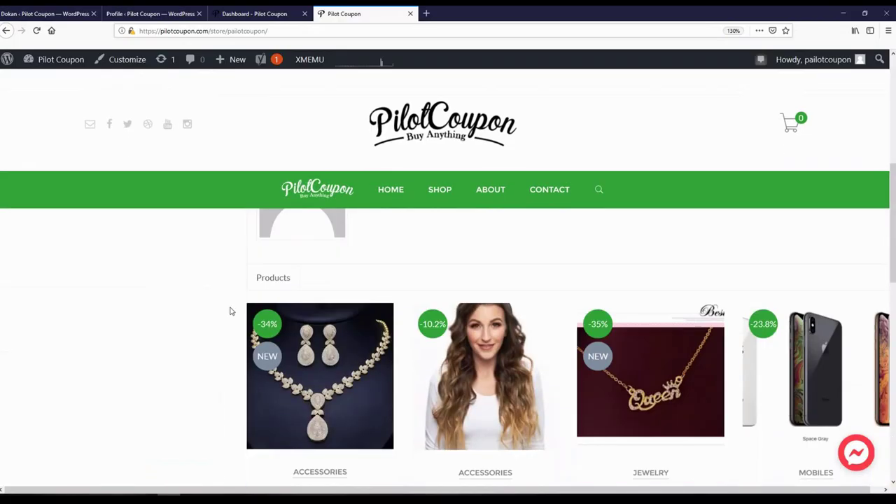
scroll(230, 311, down, 5)
scroll(168, 314, up, 3)
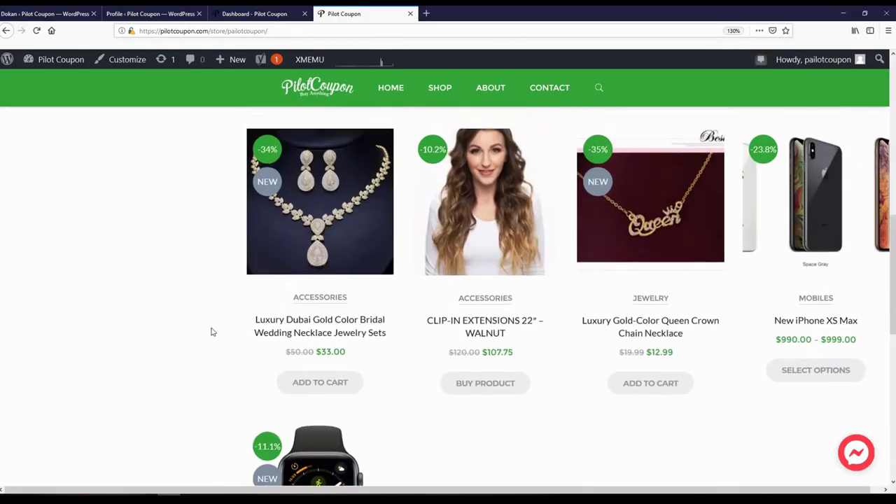
scroll(214, 331, up, 3)
scroll(220, 332, down, 6)
scroll(221, 332, up, 5)
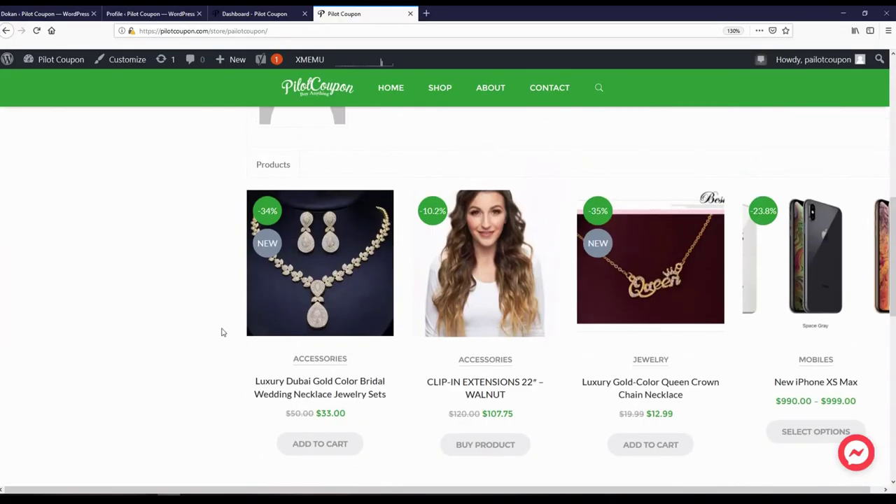
scroll(222, 332, up, 3)
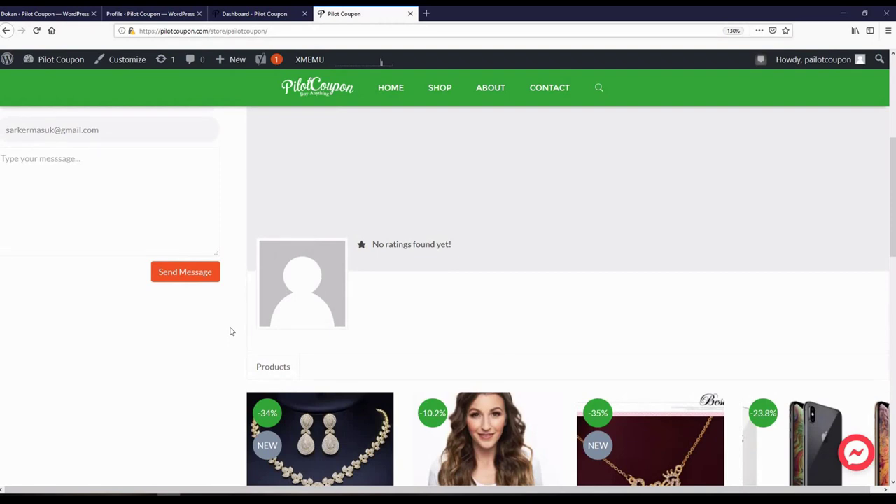
scroll(228, 333, down, 7)
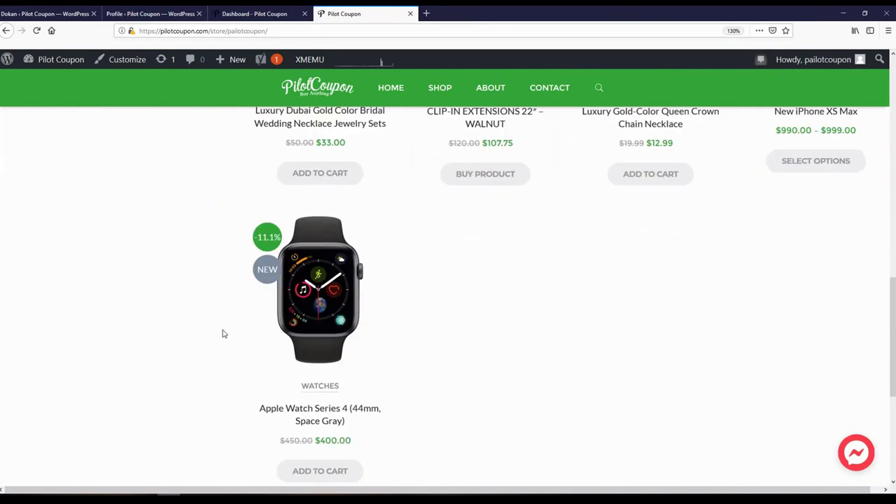
scroll(223, 334, up, 7)
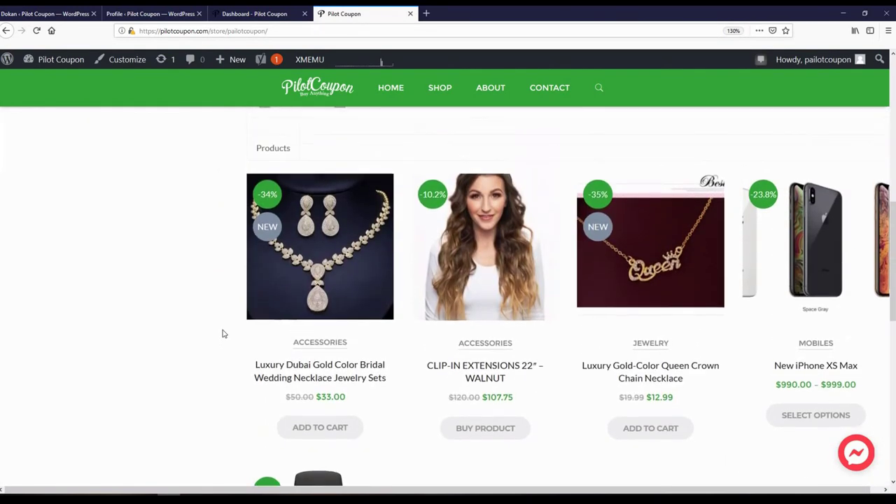
scroll(223, 333, down, 3)
scroll(224, 336, up, 5)
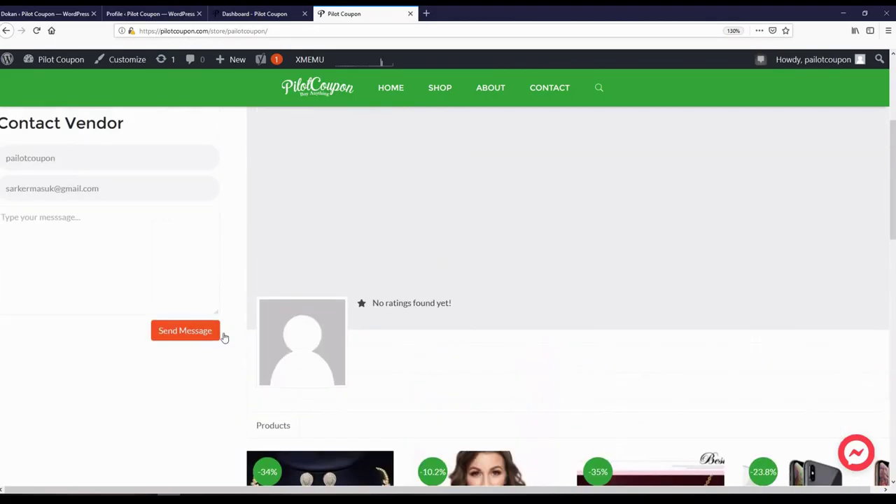
scroll(234, 326, down, 10)
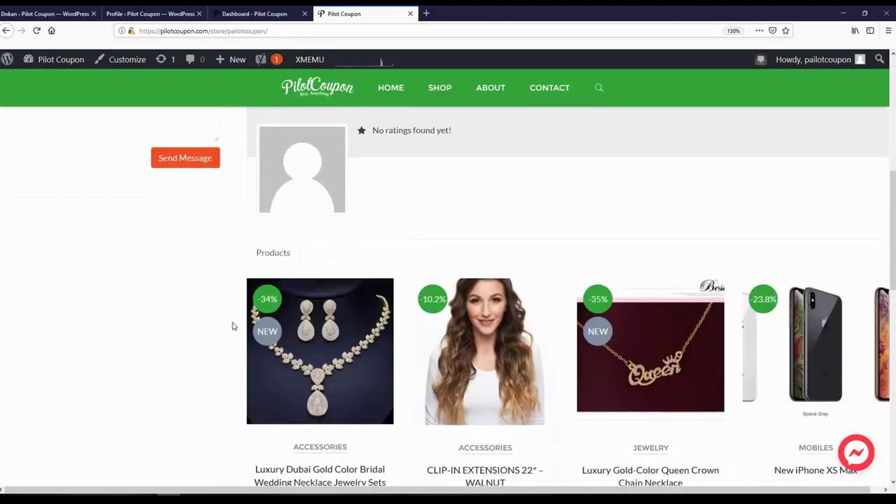
scroll(232, 325, up, 6)
scroll(230, 327, up, 6)
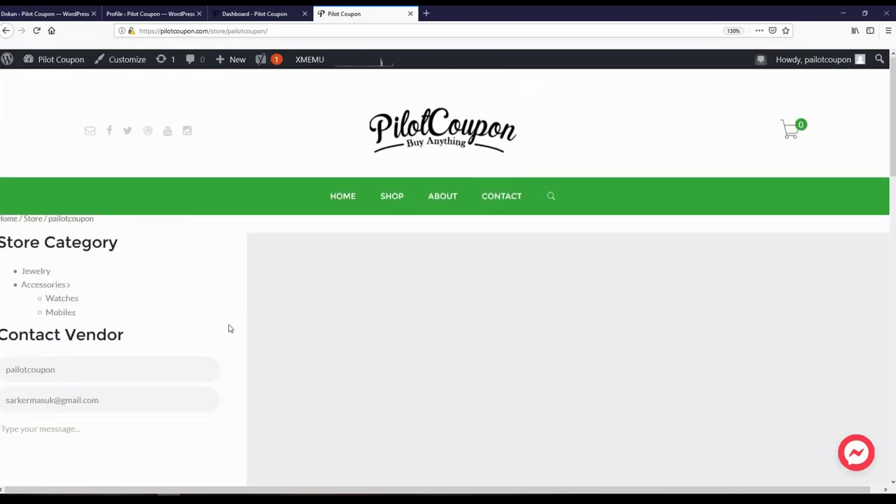
scroll(229, 326, down, 7)
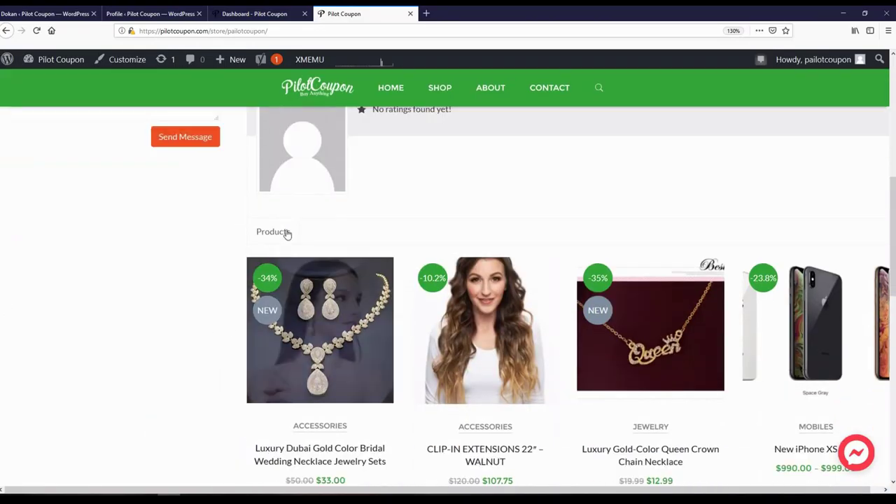
scroll(419, 257, up, 5)
scroll(424, 321, down, 2)
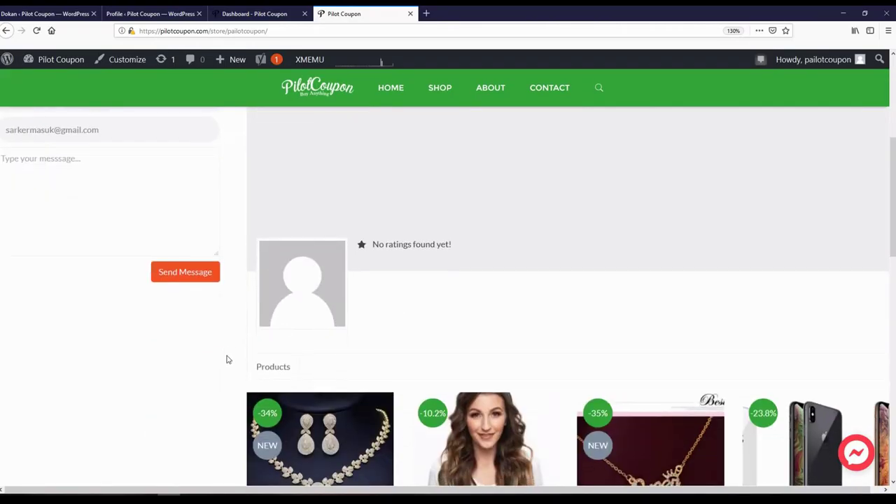
scroll(224, 358, down, 7)
scroll(224, 358, up, 8)
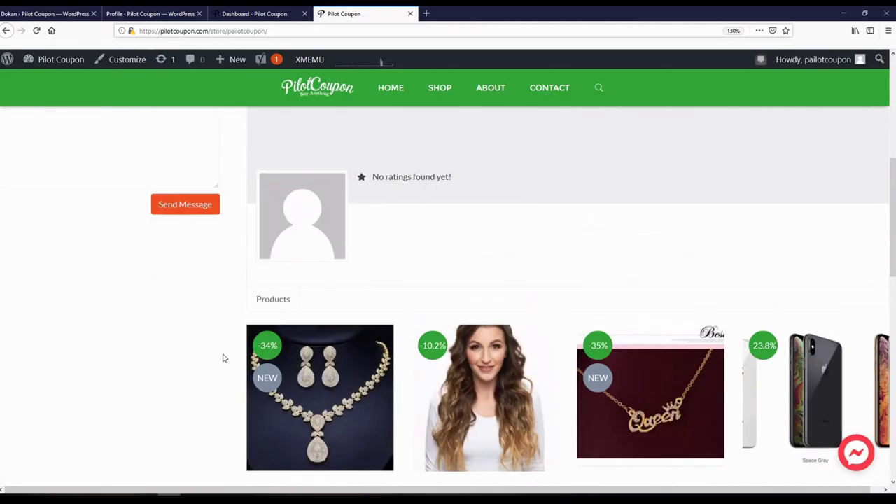
scroll(224, 358, up, 3)
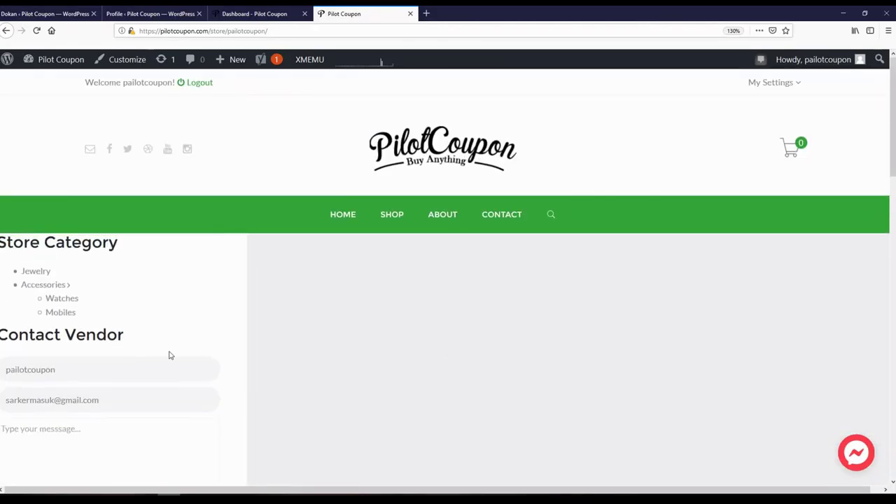
scroll(65, 369, down, 2)
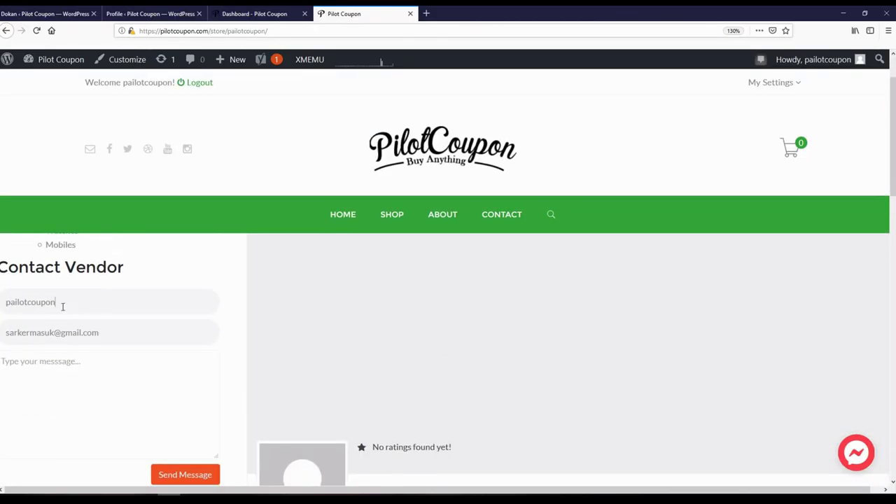
- Focus the Contact Vendor message box, then switch back to the Dokan General settings window
click(69, 375)
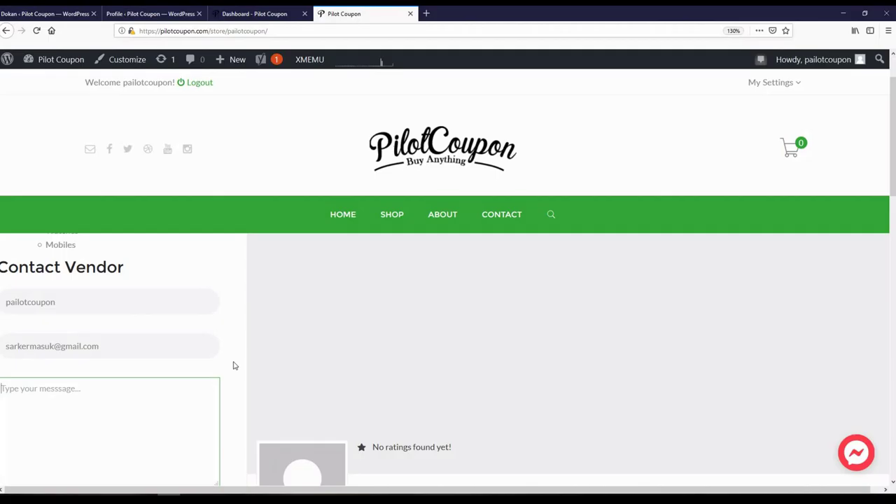
scroll(235, 365, down, 2)
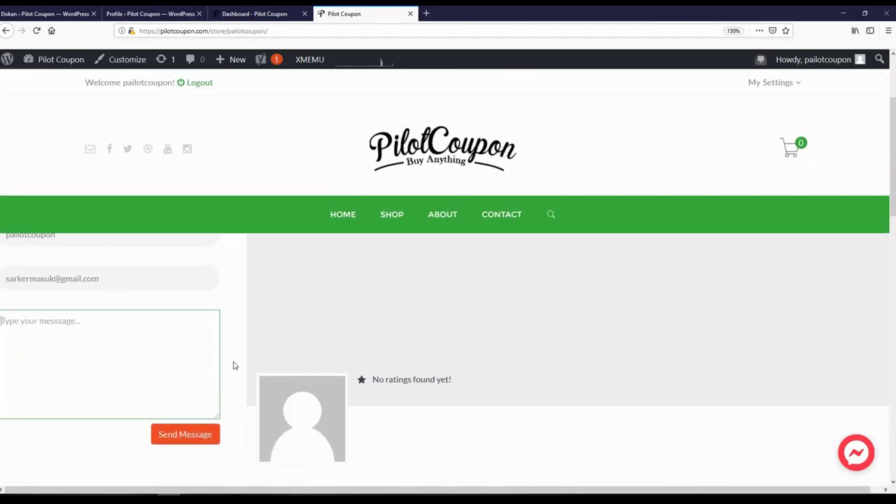
scroll(235, 365, up, 3)
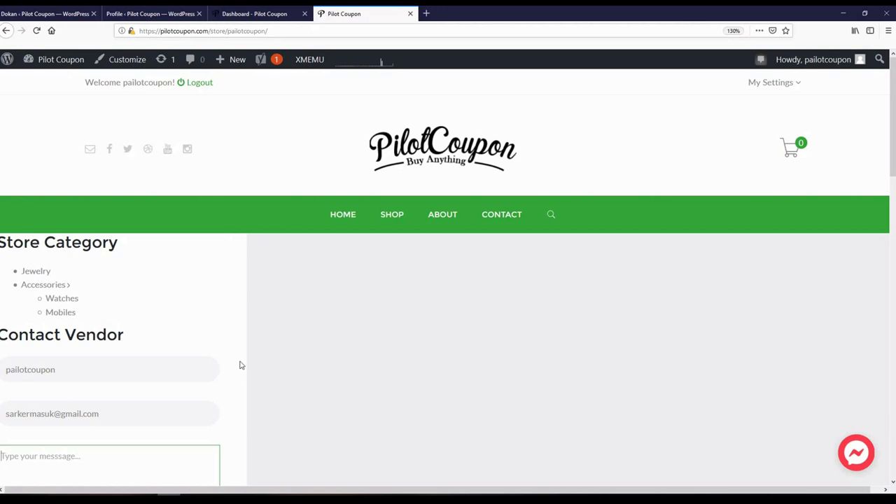
scroll(239, 365, down, 3)
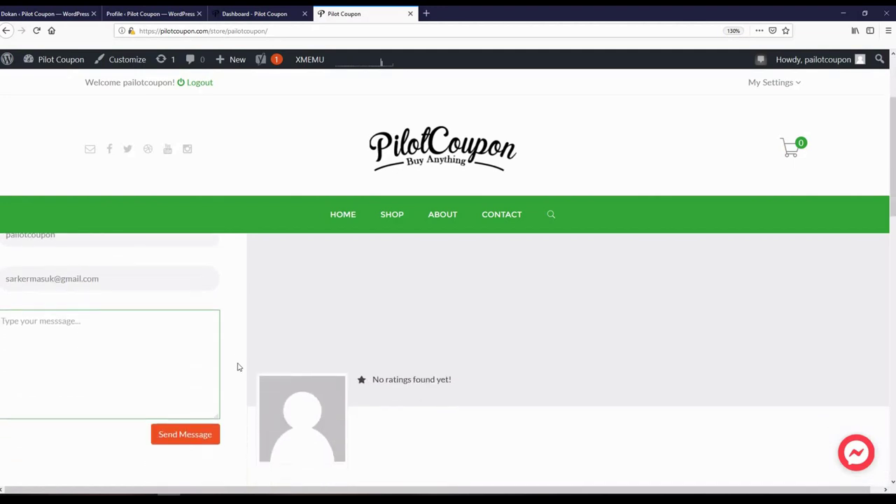
scroll(234, 369, down, 2)
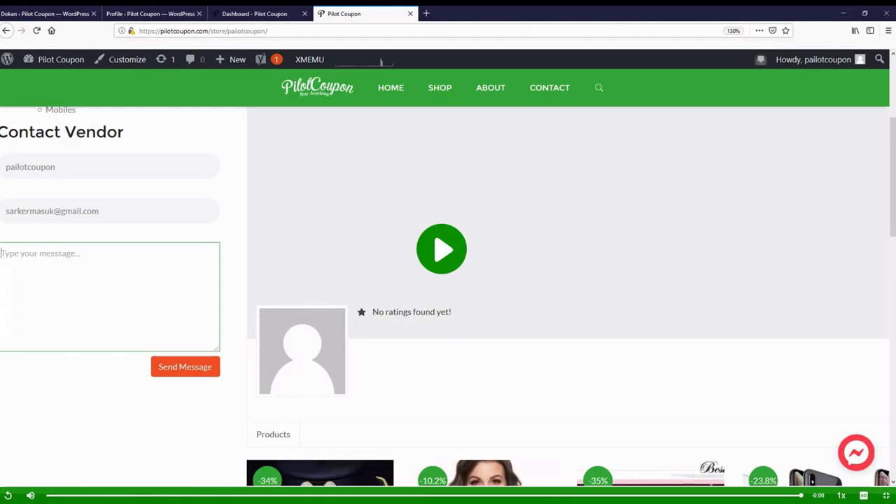
click(8, 495)
click(8, 494)
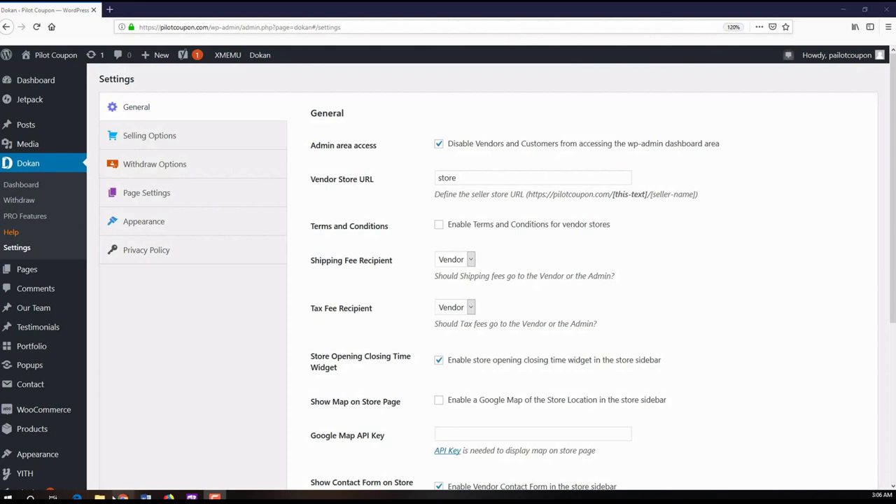
- Load the PilotCoupon home page from the pasted URL and dismiss the Messenger greeting
click(116, 496)
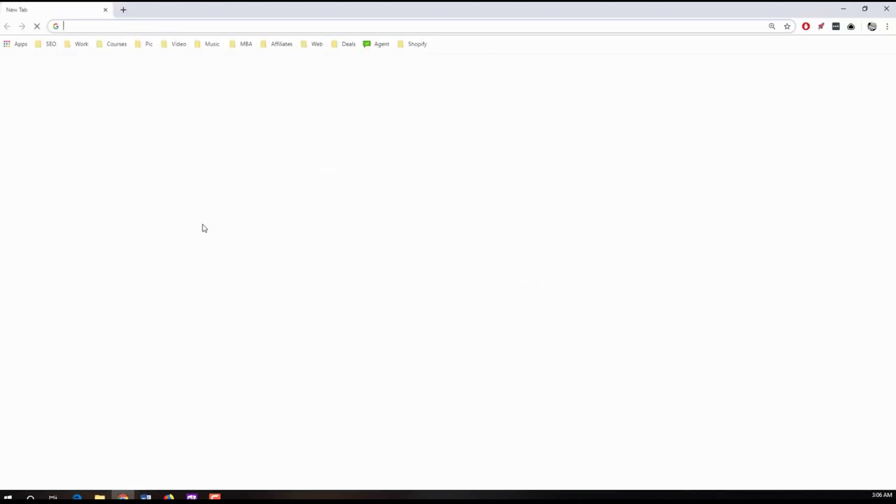
text(https://pilotcoupon.com)
key(Return)
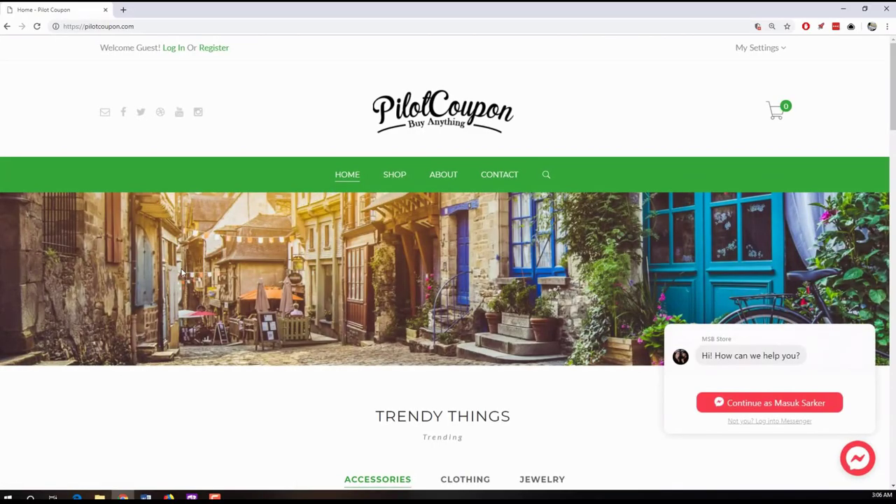
click(868, 457)
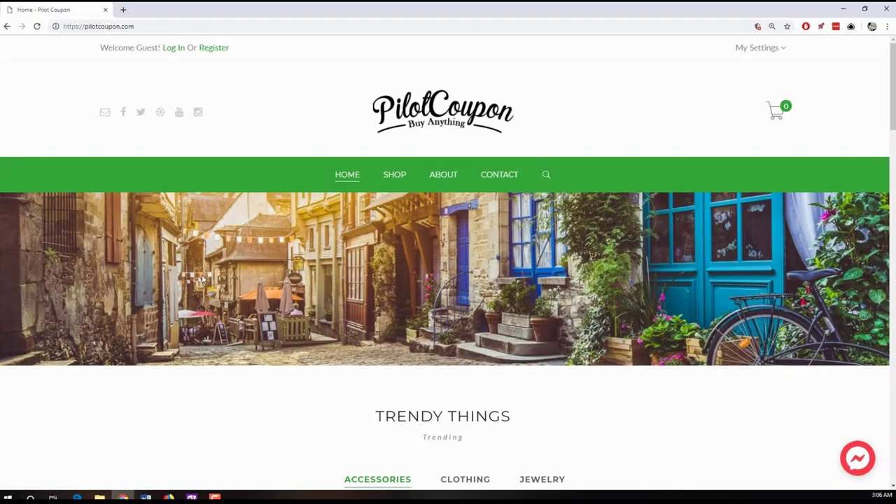
- Look over the Sign Up form's Username and Email fields, close it, and return to Dokan settings
click(214, 49)
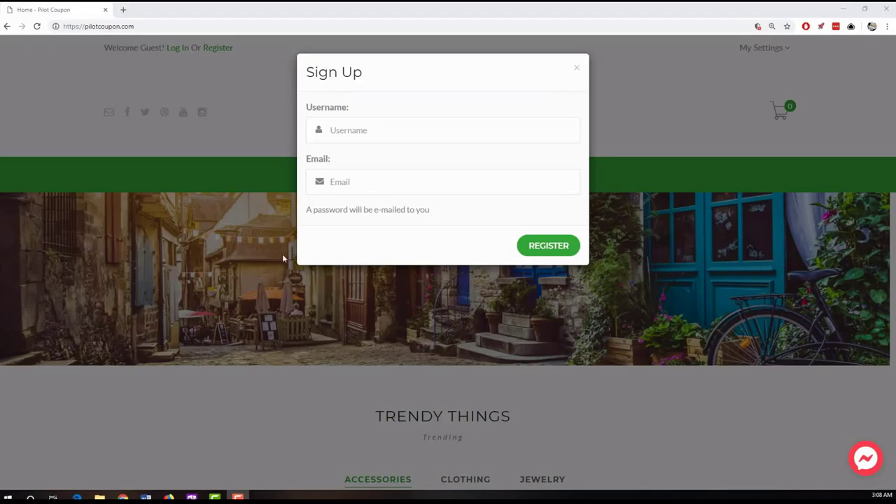
click(362, 131)
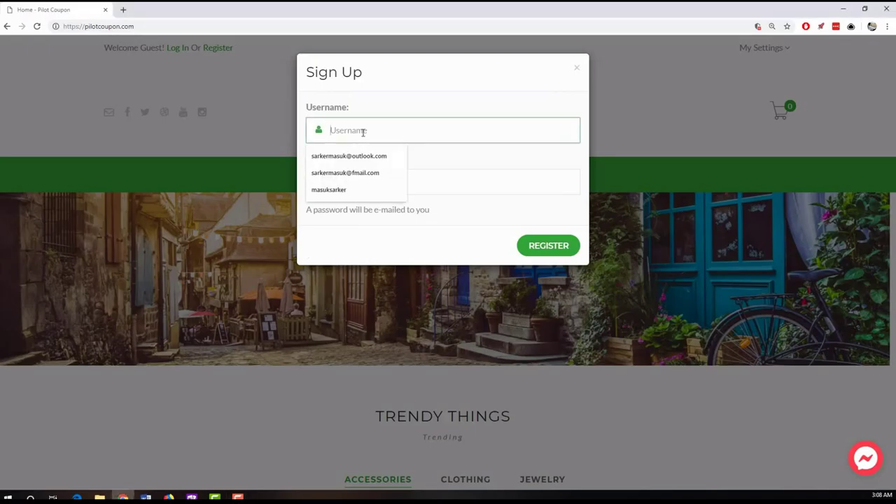
click(442, 176)
click(449, 220)
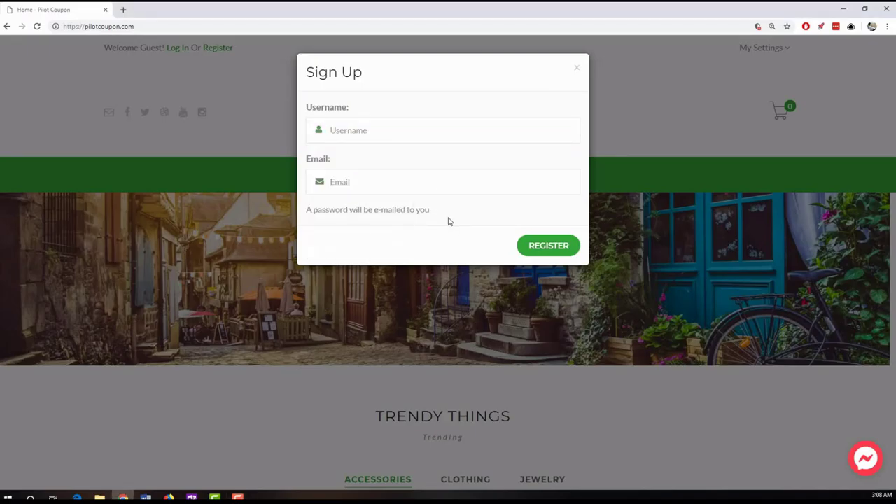
click(576, 68)
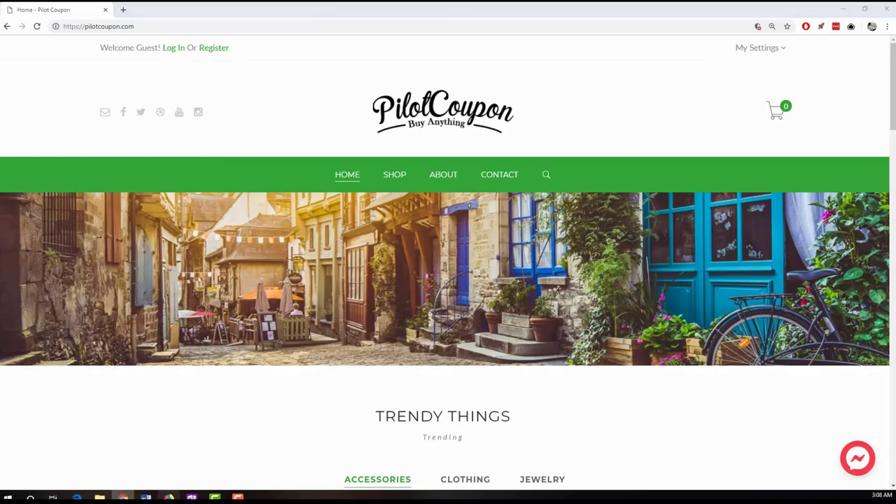
click(168, 497)
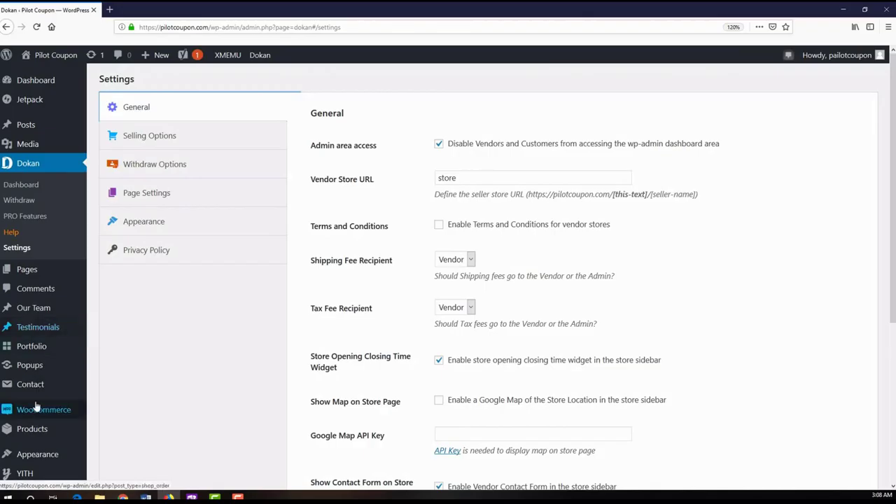
- In Theme Options opened in a new tab, set Show Login Link Off, save, and minimize
scroll(42, 406, down, 1)
scroll(45, 382, down, 2)
mouse_move(42, 277)
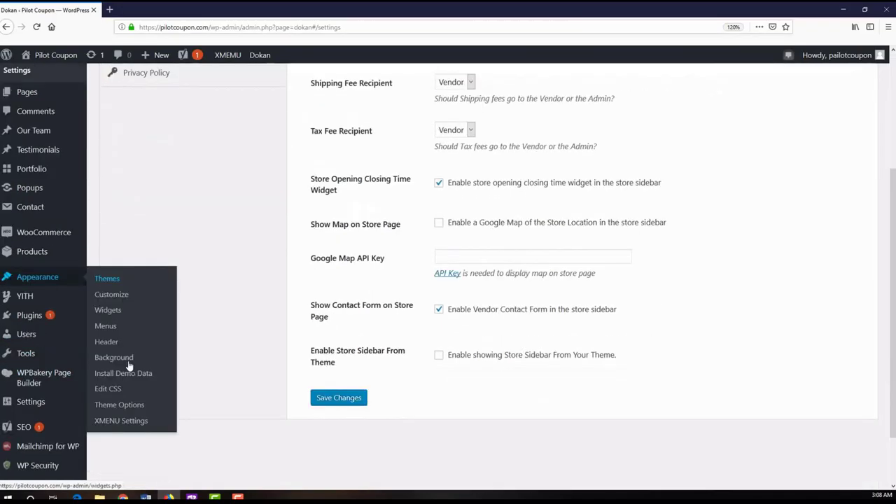
right_click(165, 275)
key(Escape)
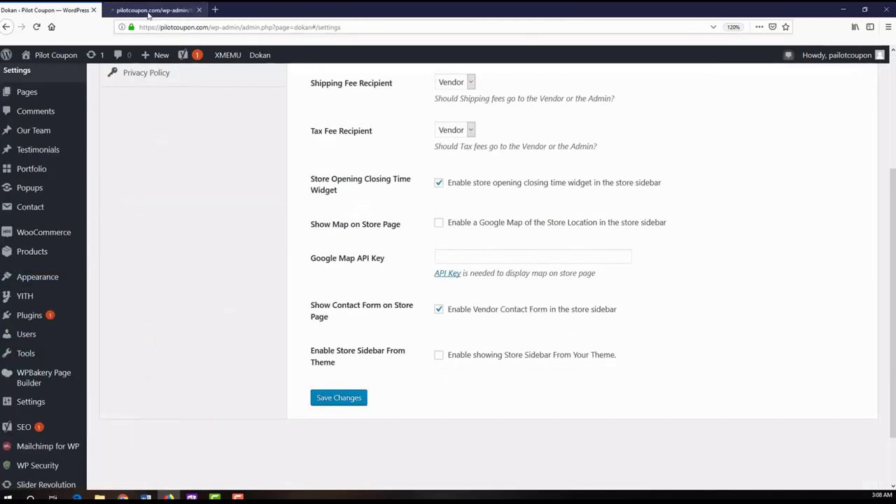
key(ctrl+Tab)
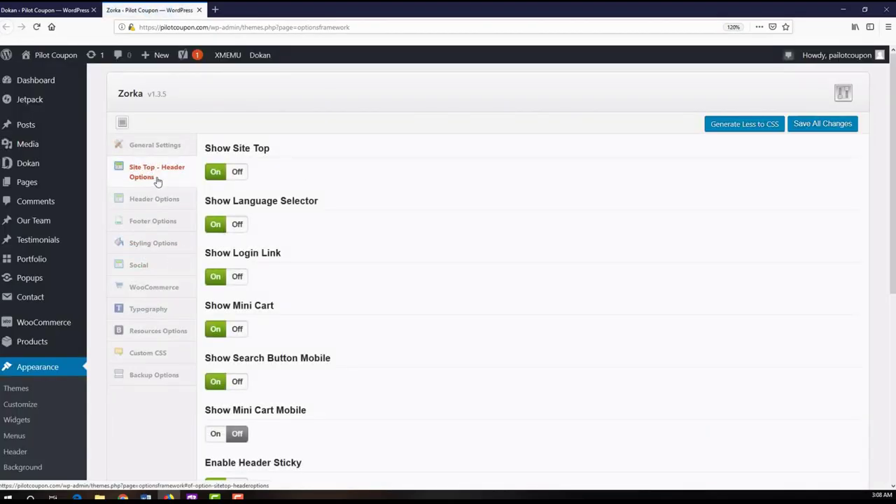
scroll(391, 210, down, 2)
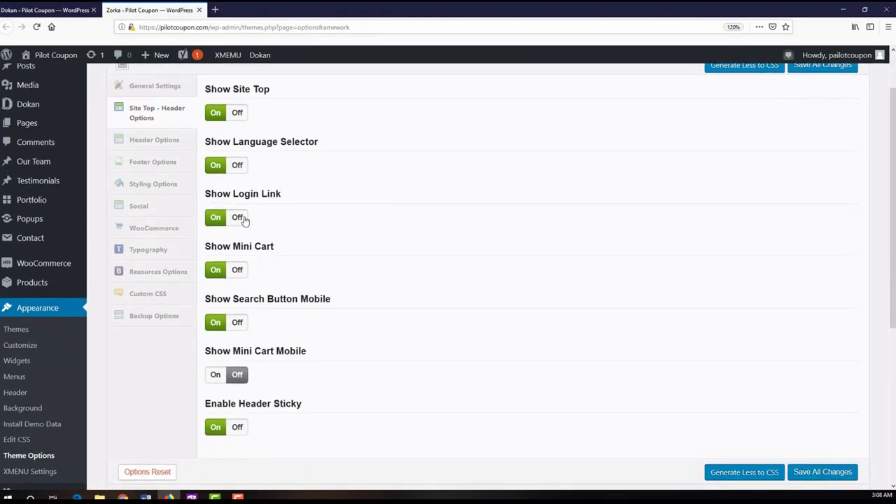
click(238, 217)
scroll(340, 260, down, 3)
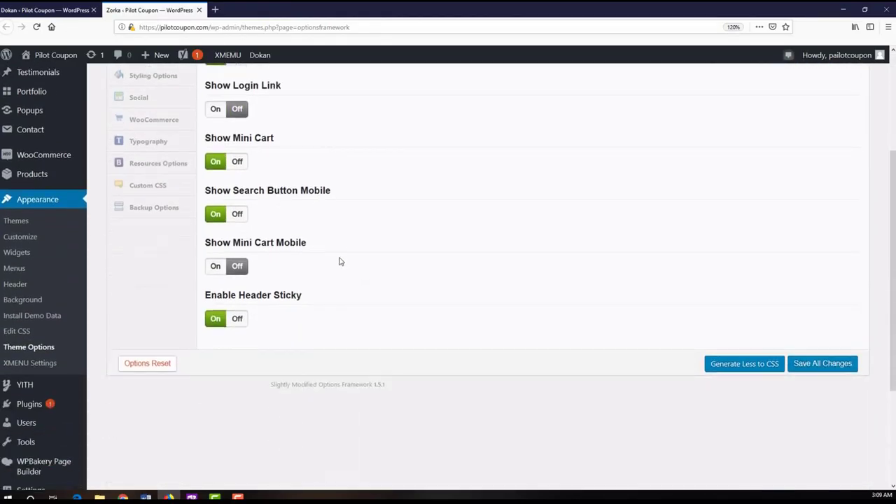
click(830, 357)
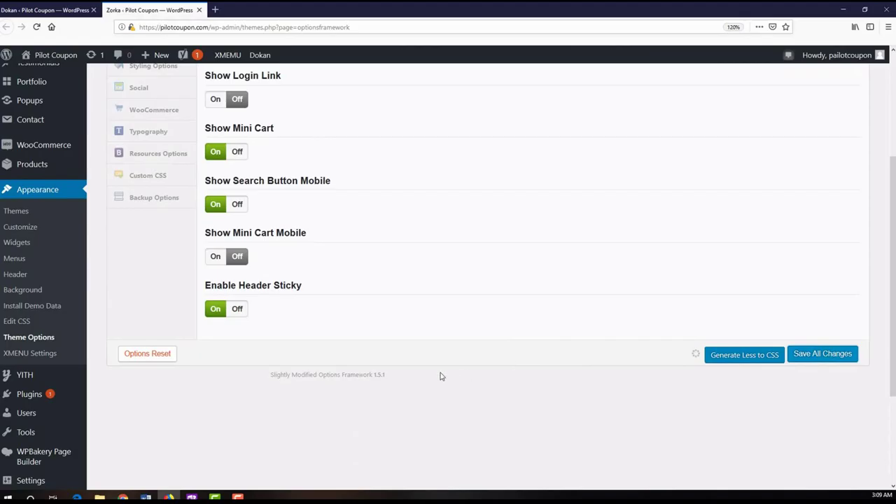
scroll(454, 374, up, 5)
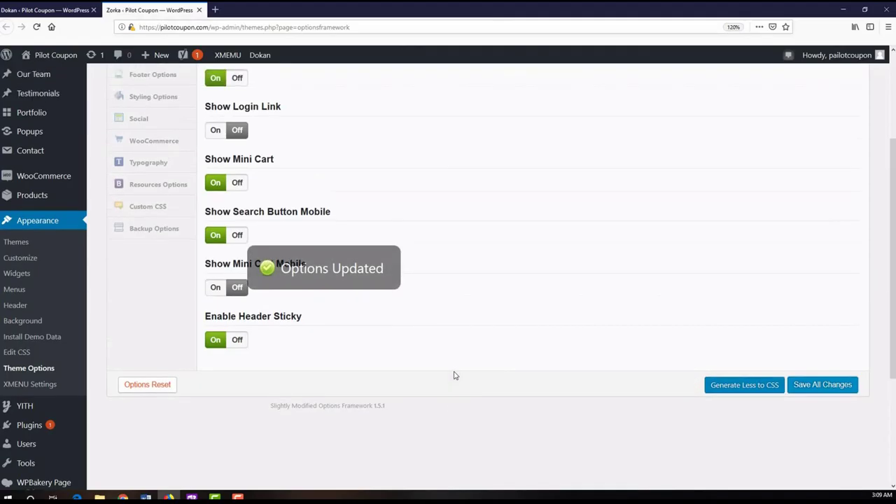
click(840, 9)
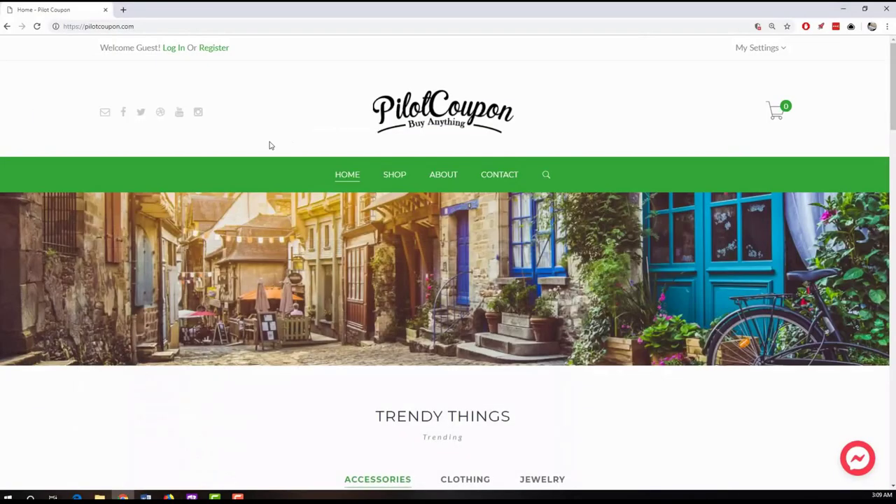
- Reload the storefront, go to My Settings > My Account, and choose customer registration
click(37, 26)
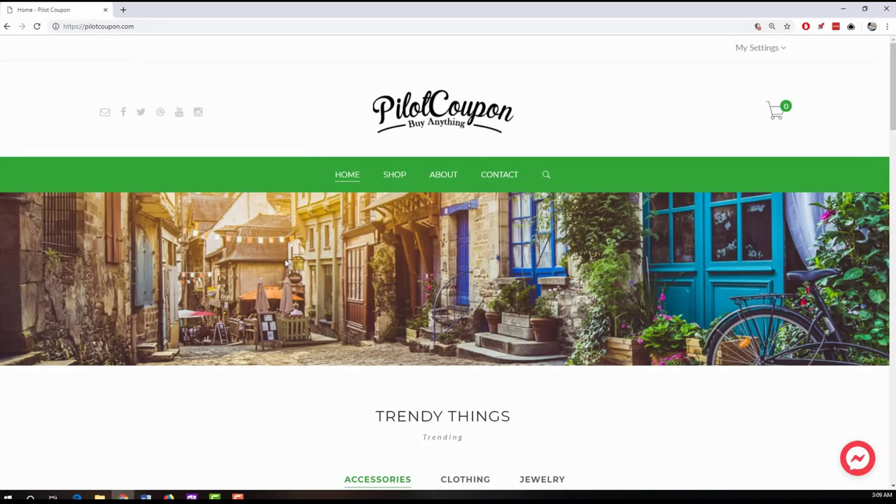
click(764, 50)
click(733, 74)
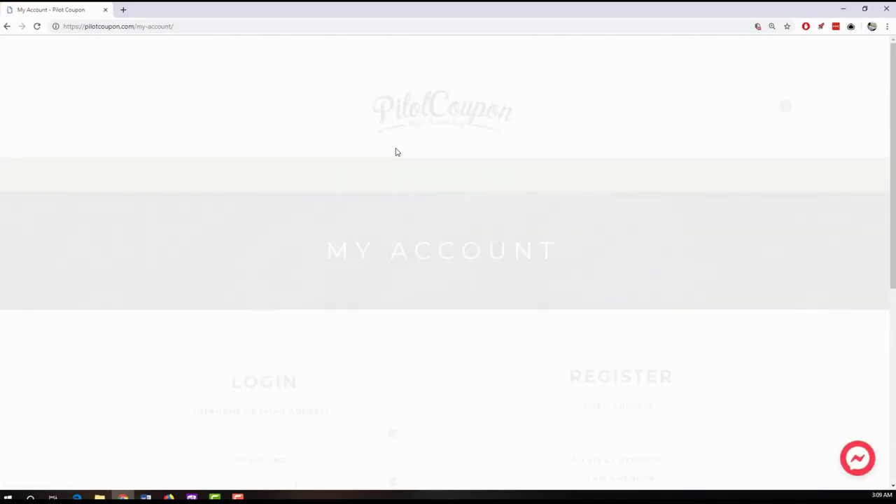
scroll(451, 267, down, 2)
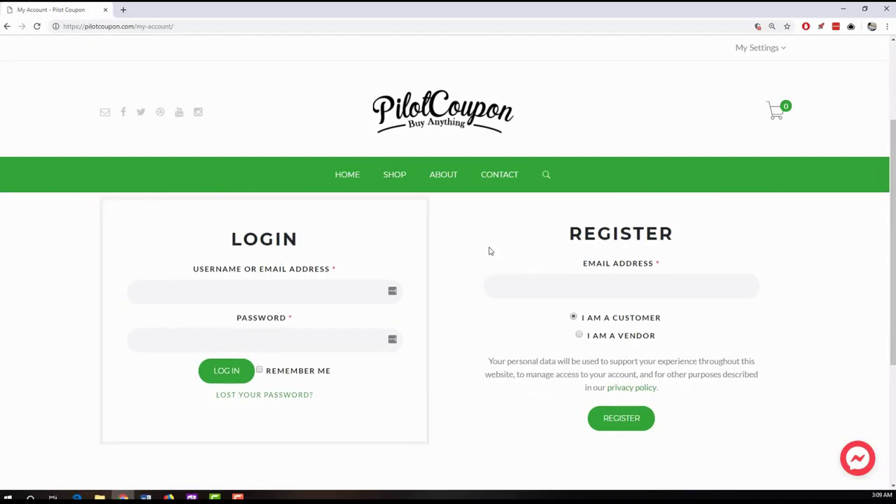
scroll(487, 250, down, 2)
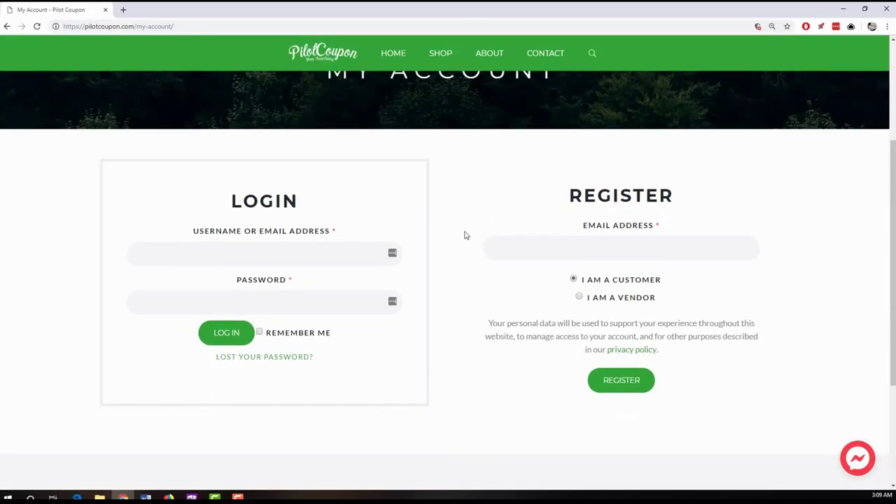
scroll(465, 235, up, 2)
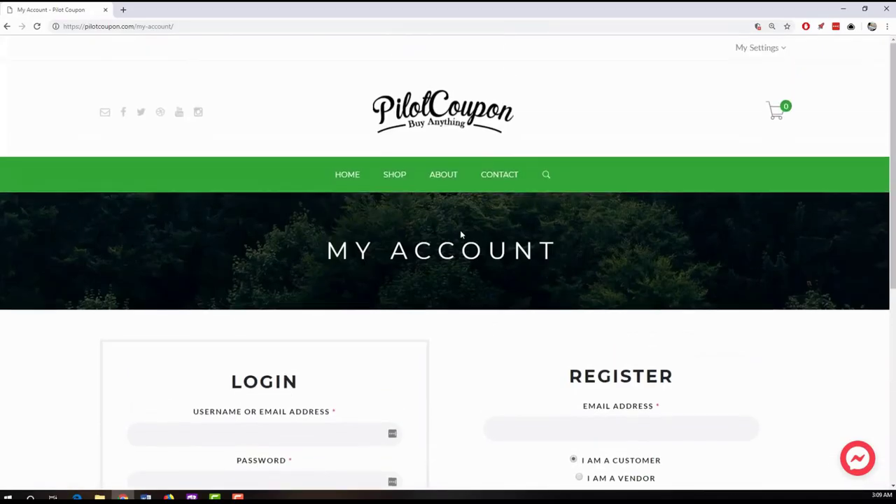
scroll(460, 229, down, 2)
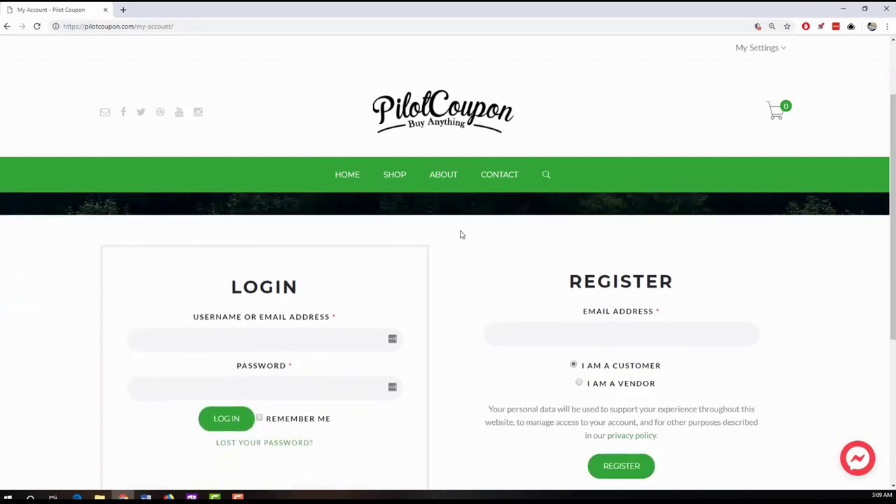
click(574, 350)
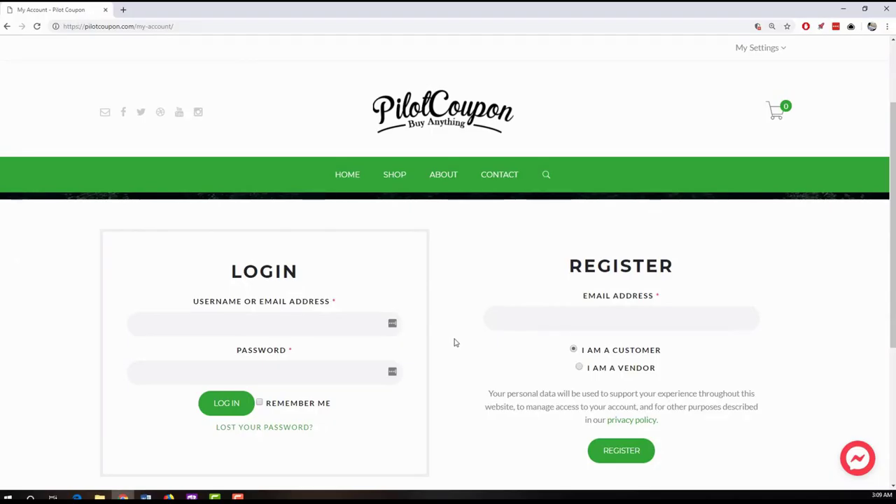
- Choose 'I am a vendor' and autofill the email and name fields from a saved entry
click(578, 367)
scroll(478, 329, down, 1)
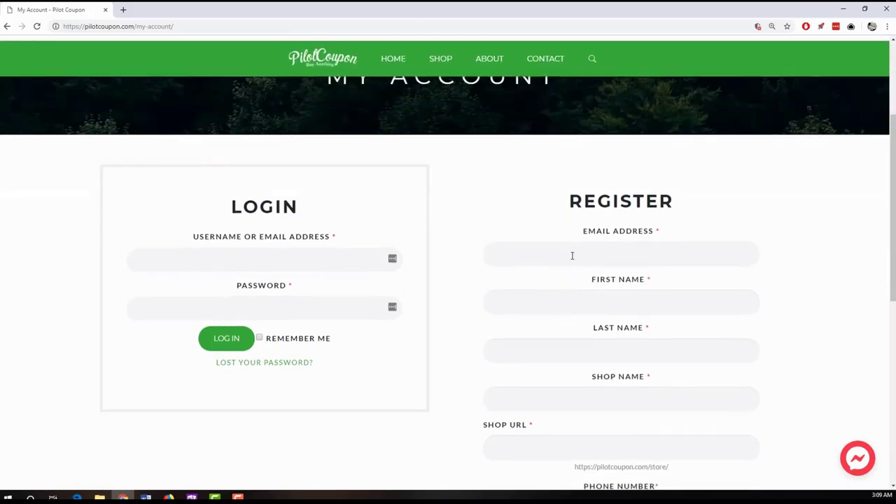
click(571, 254)
click(829, 296)
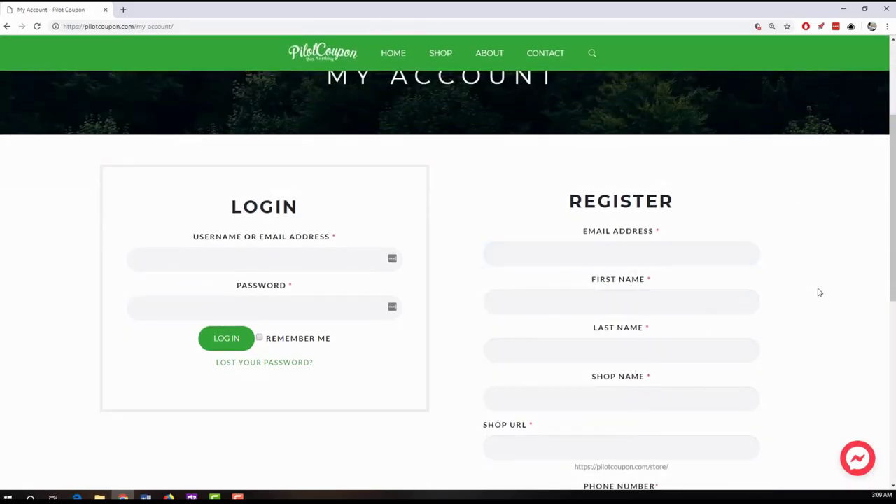
scroll(819, 293, down, 3)
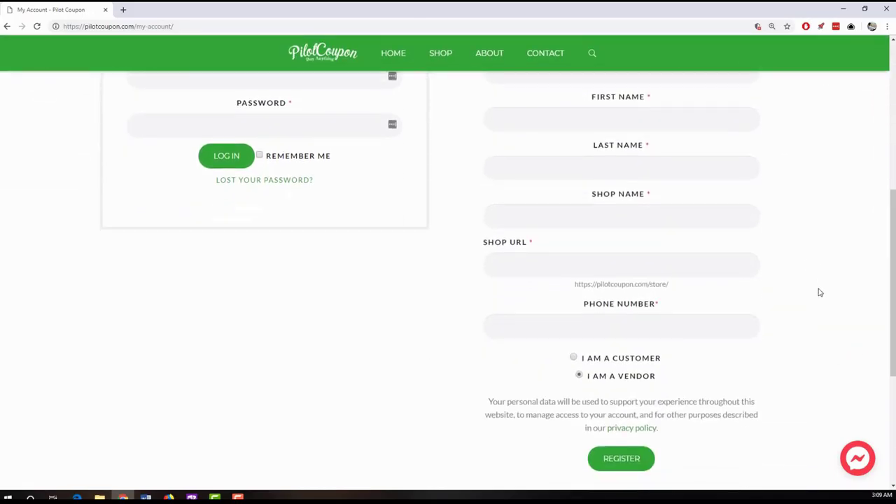
scroll(819, 292, down, 1)
scroll(814, 292, up, 5)
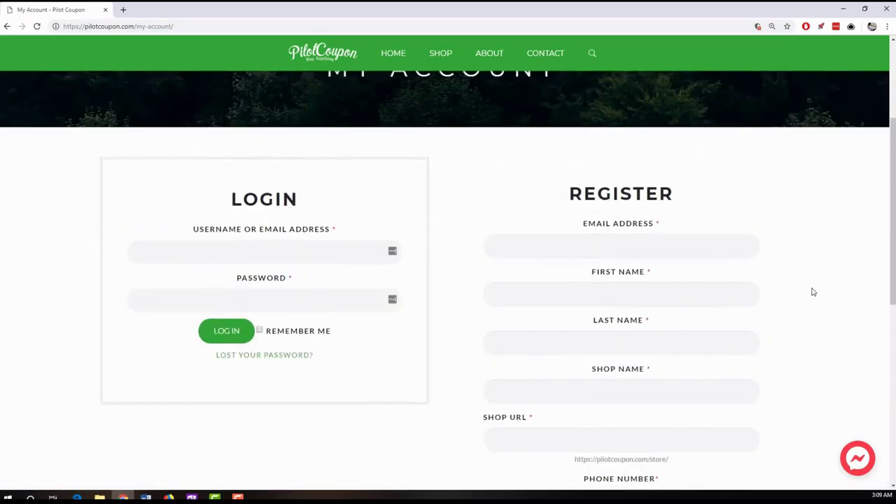
click(643, 283)
text(sar)
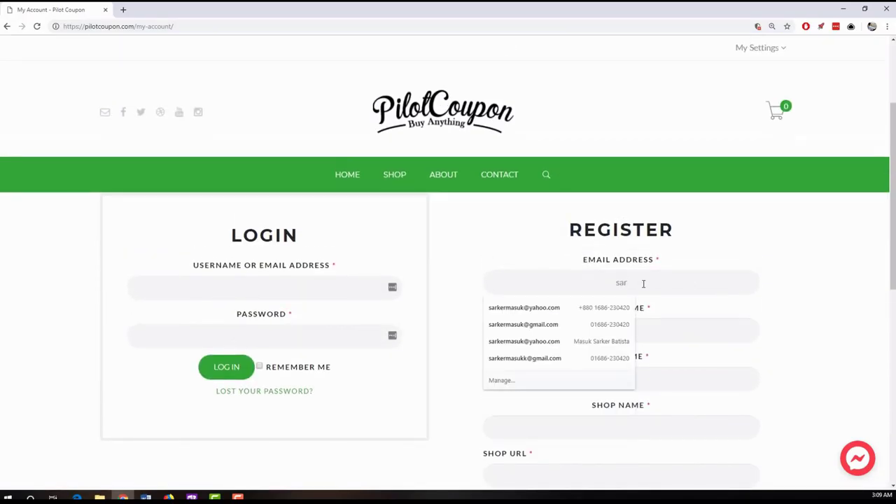
click(614, 307)
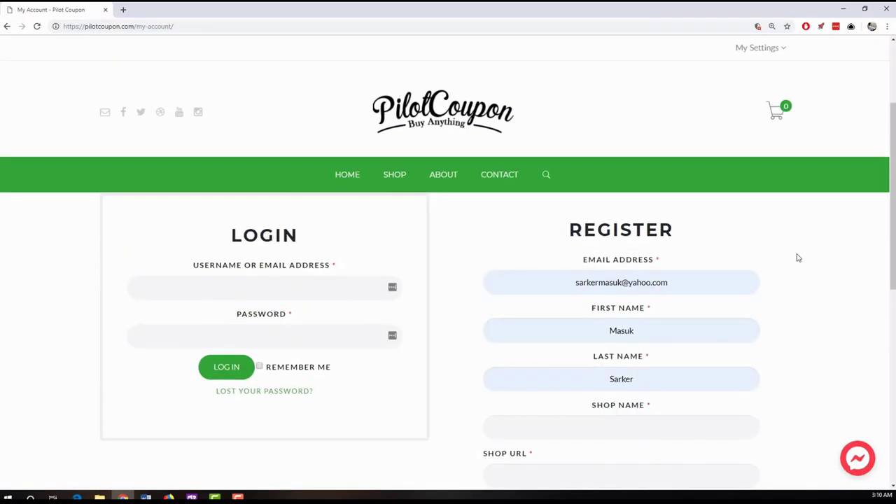
- Enter shop name msbshop so the shop URL msbshop fills in and shows Available
scroll(784, 261, down, 1)
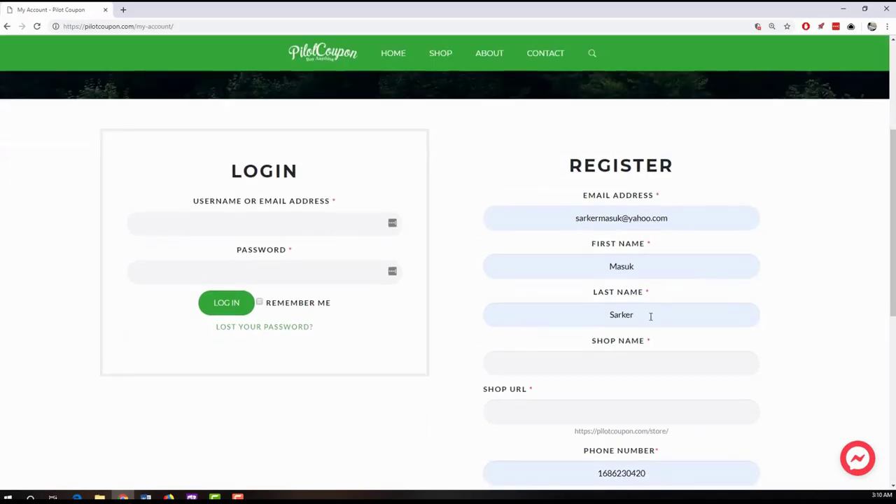
scroll(553, 361, down, 1)
click(618, 305)
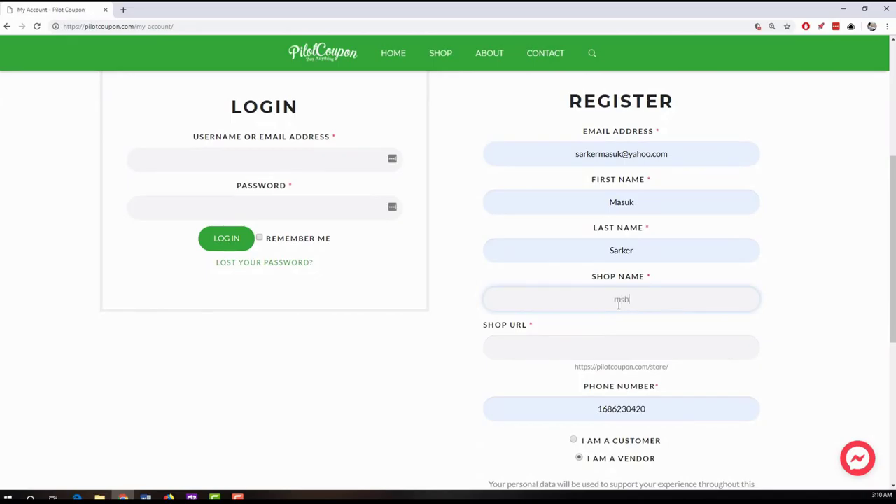
text(msbshop)
key(Tab)
click(429, 369)
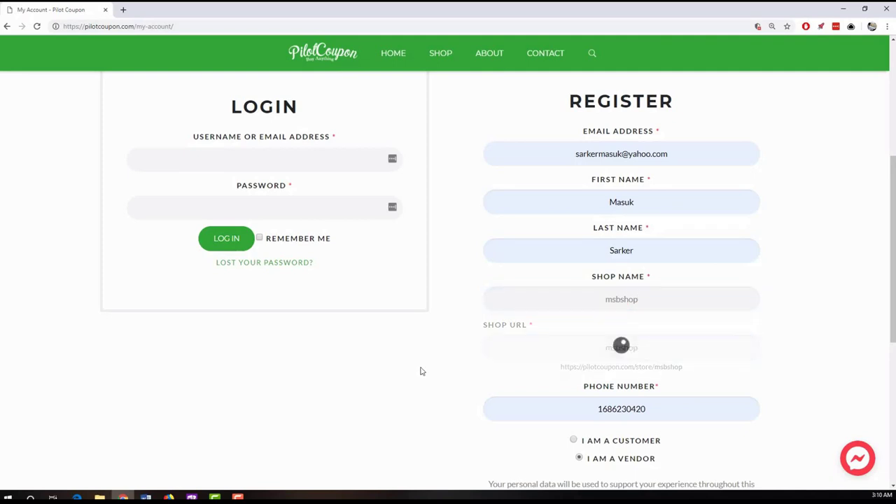
scroll(427, 369, down, 1)
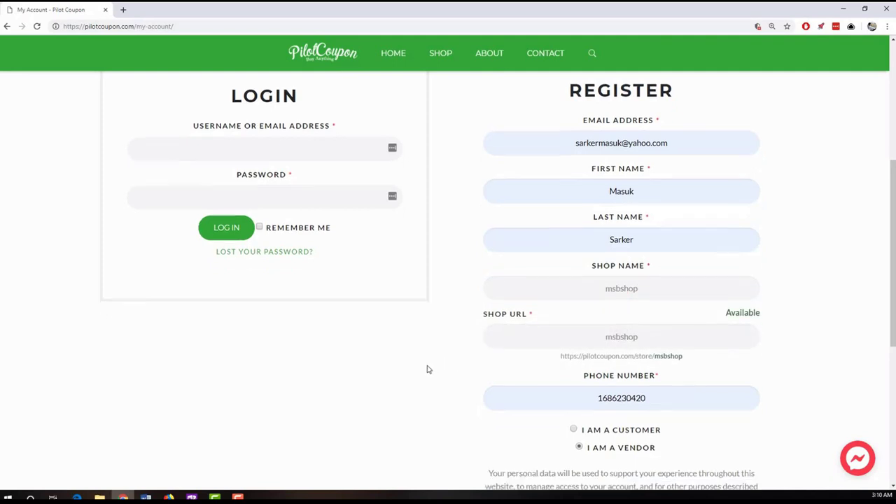
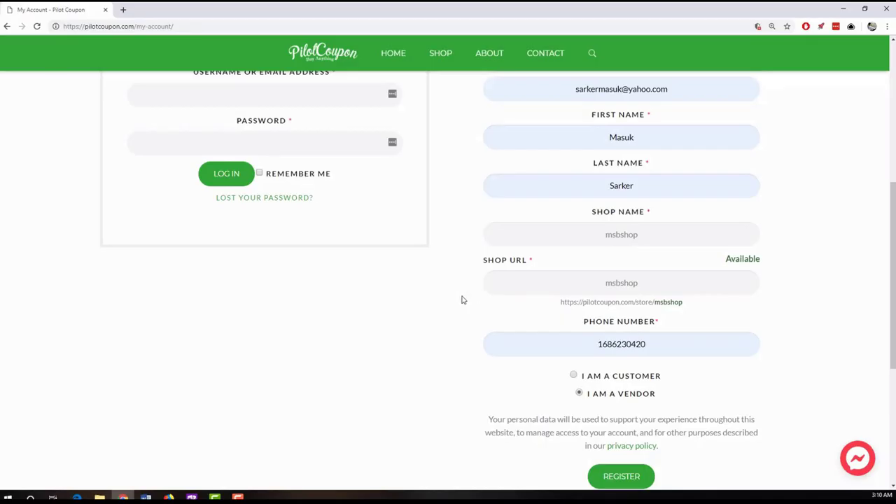
- Replace the phone number with a new one and submit the vendor registration
scroll(470, 307, down, 2)
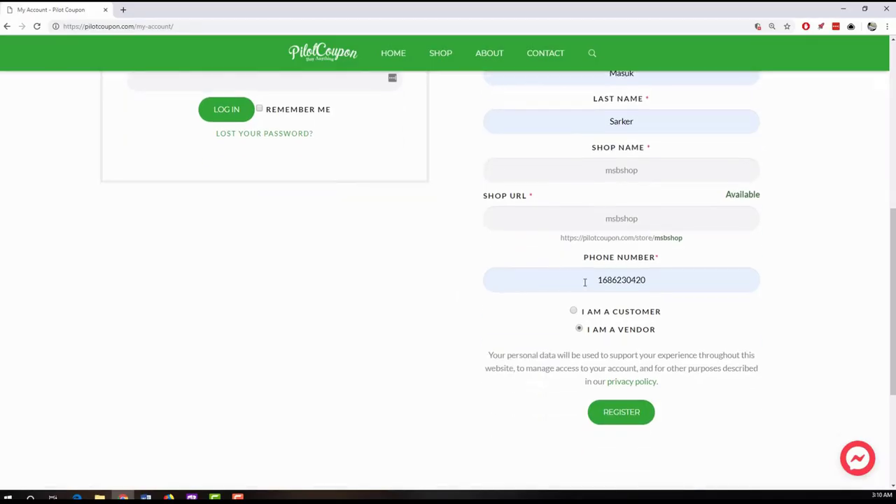
double_click(692, 277)
key(BackSpace)
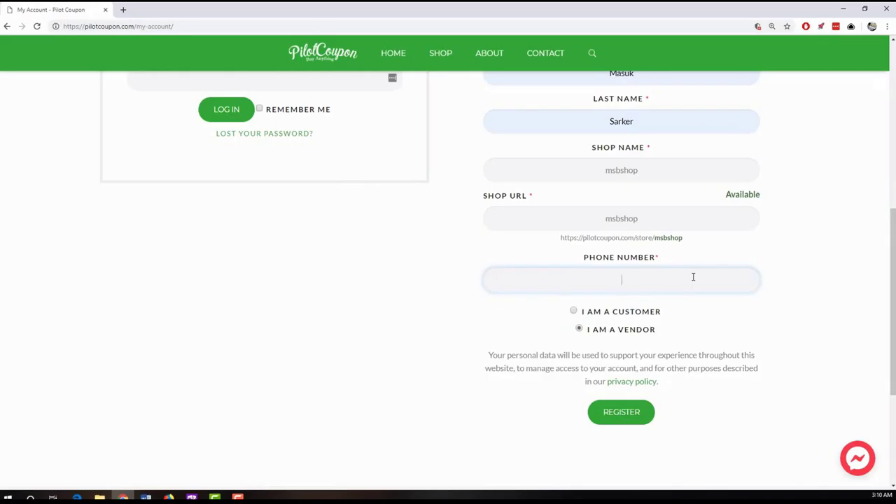
click(454, 315)
scroll(453, 316, down, 1)
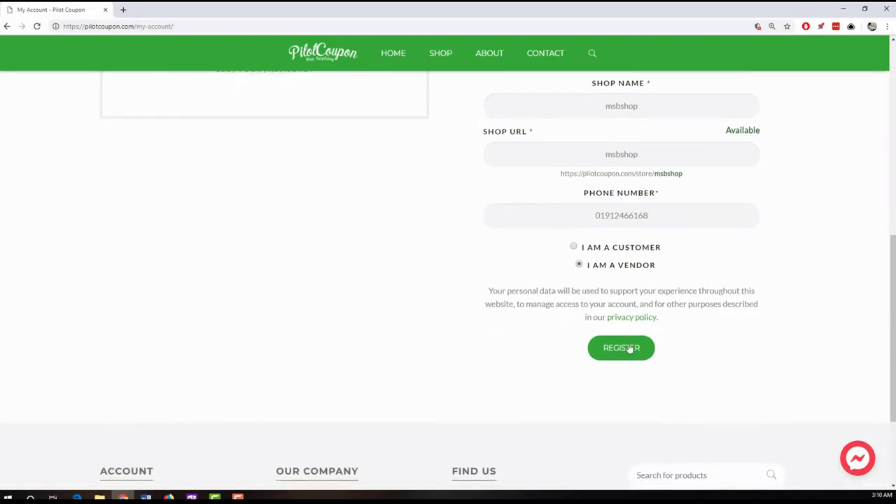
click(630, 346)
scroll(465, 315, up, 4)
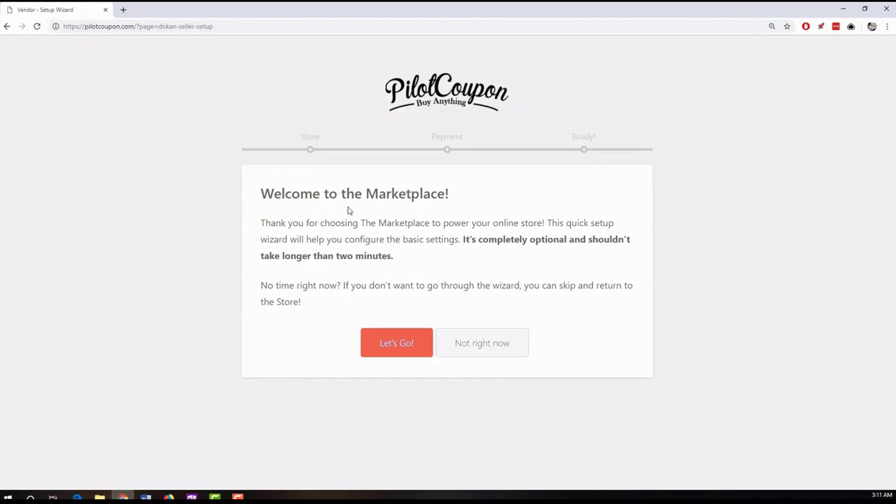
- Start the store setup wizard and autofill the street address from a saved entry
click(397, 343)
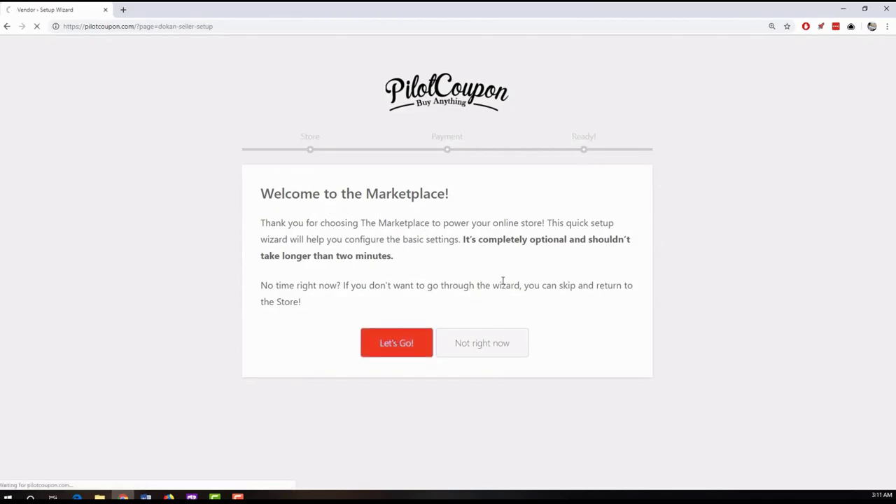
scroll(153, 250, down, 1)
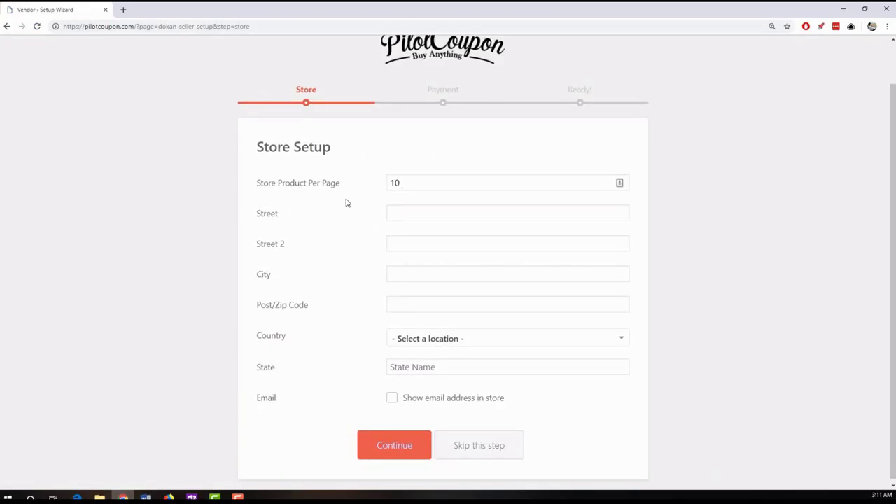
click(410, 214)
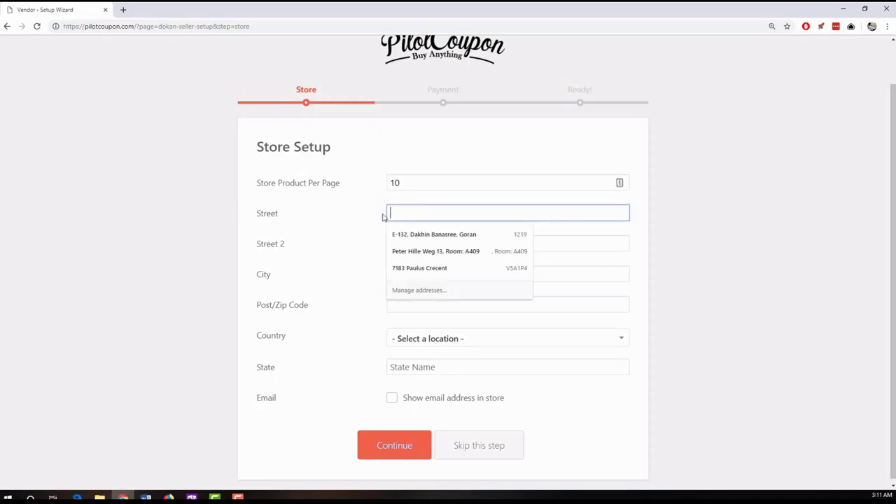
click(350, 217)
click(406, 215)
click(413, 251)
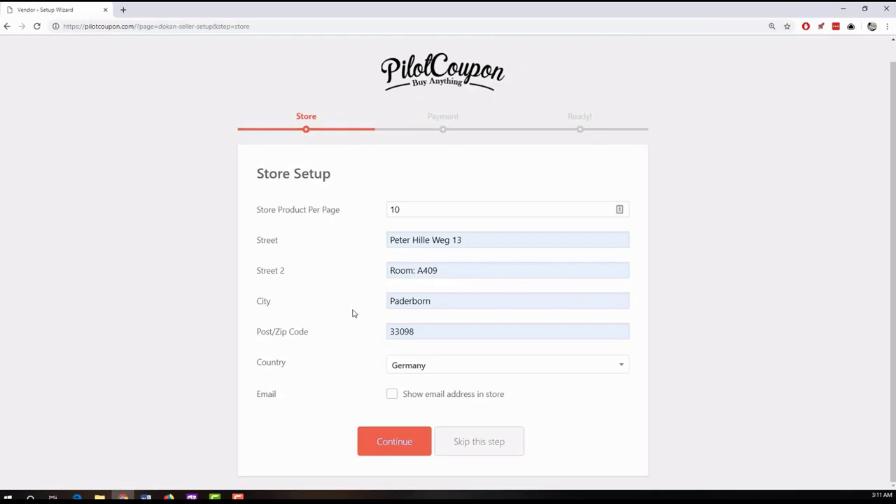
- Set the store country to Bangladesh
click(424, 364)
scroll(430, 298, down, 2)
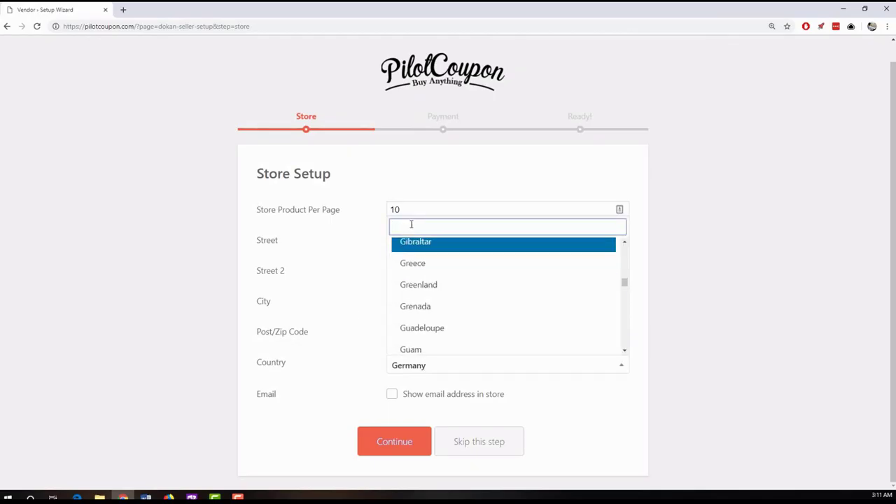
text(bangla)
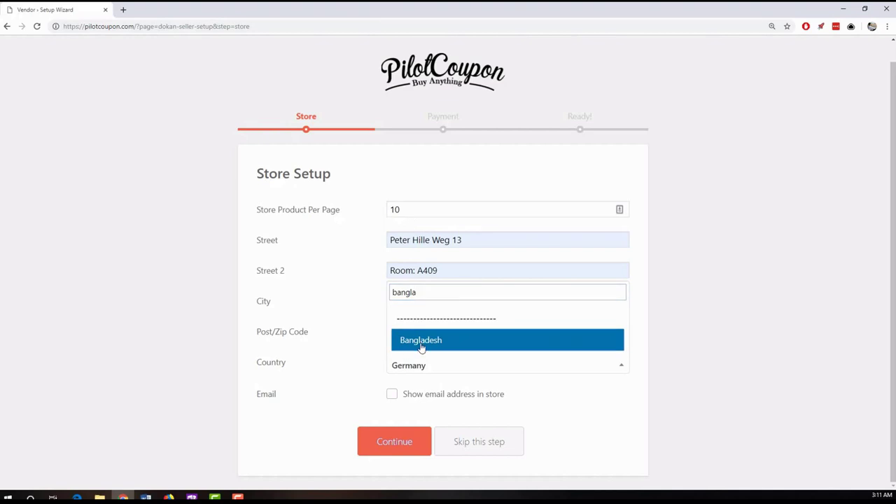
click(420, 342)
scroll(742, 311, down, 1)
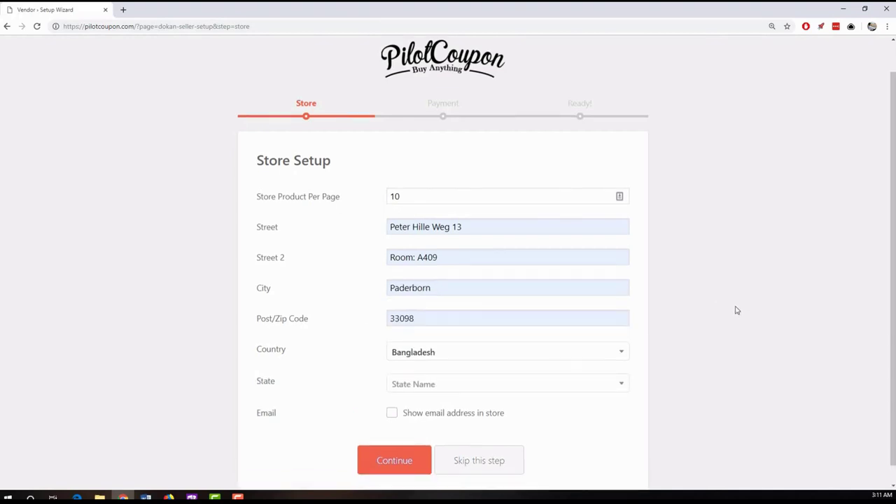
scroll(737, 312, up, 2)
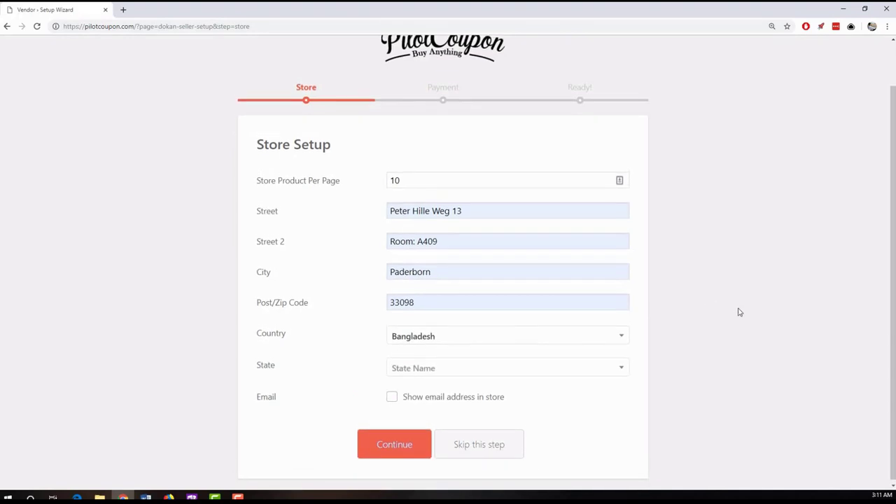
scroll(716, 308, down, 2)
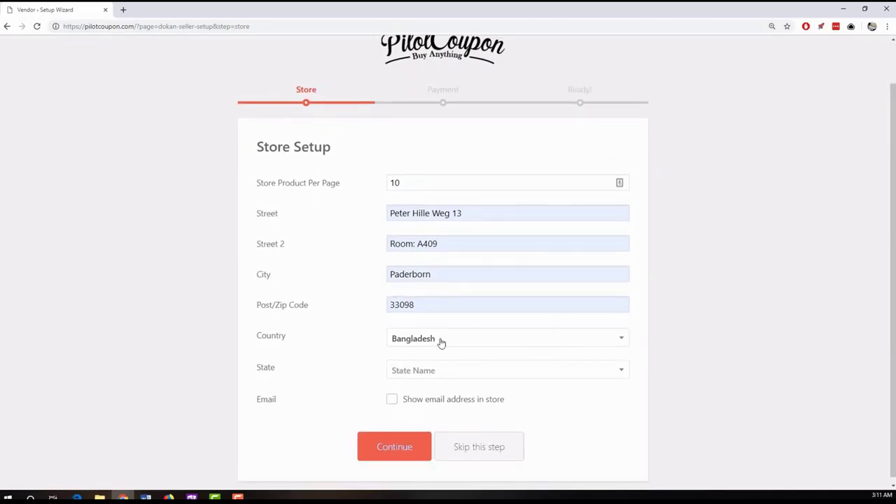
- Set the state to Dhaka and save the store details
click(425, 371)
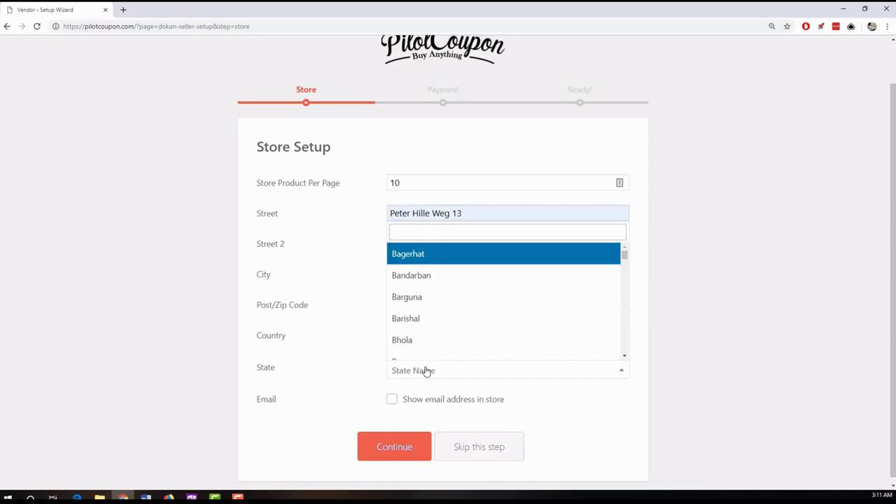
scroll(453, 298, down, 4)
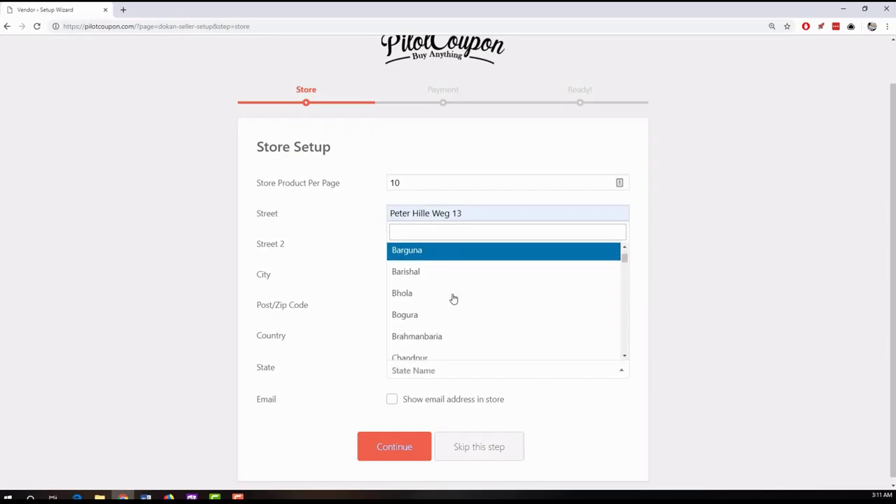
scroll(453, 299, down, 3)
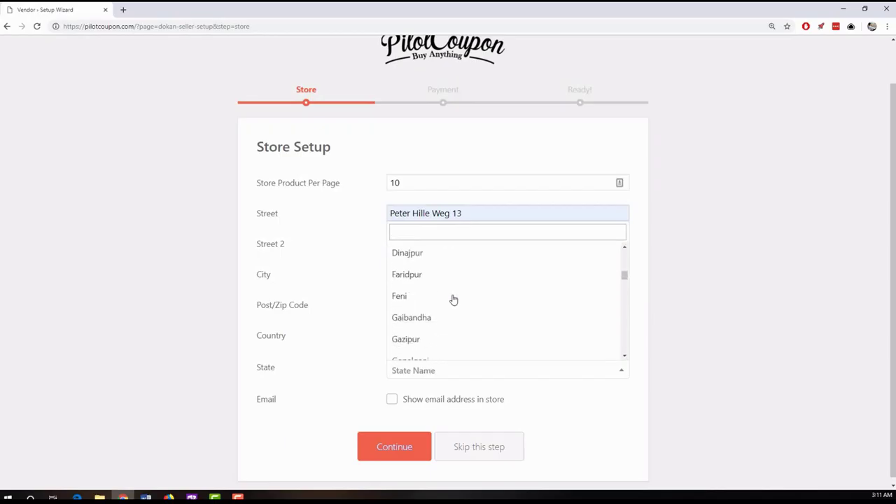
scroll(453, 299, up, 4)
scroll(453, 299, up, 3)
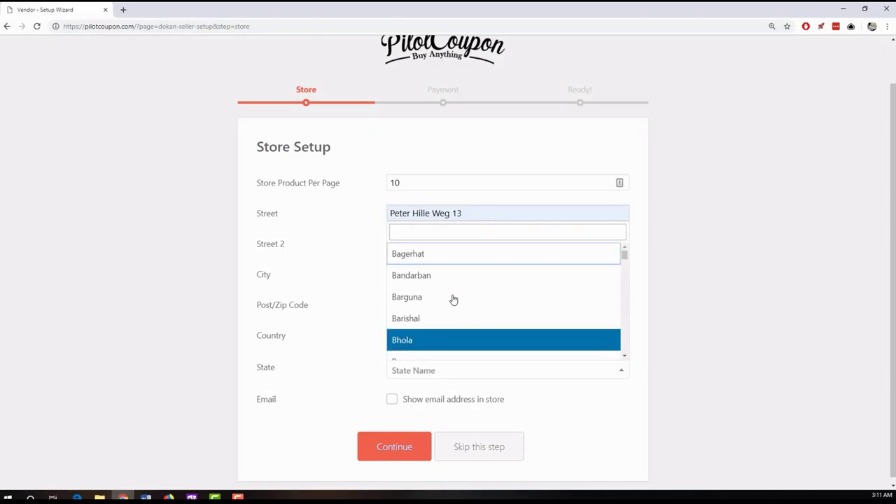
scroll(452, 299, down, 5)
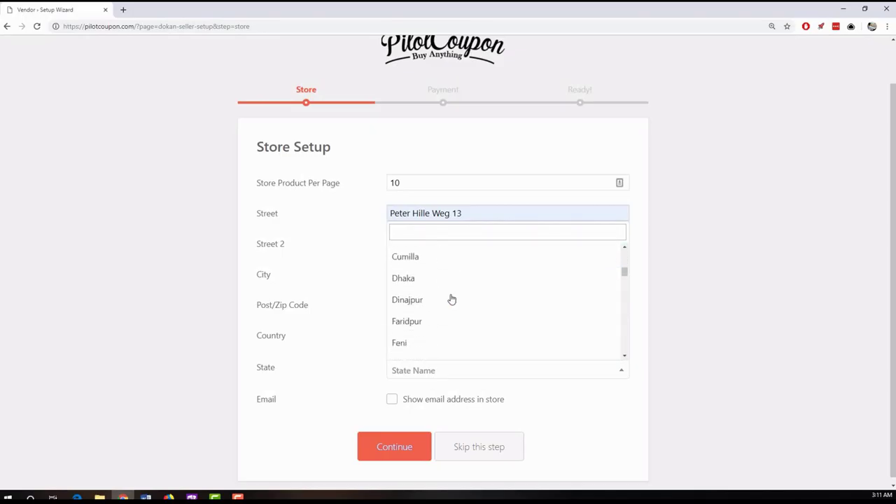
click(420, 278)
click(173, 352)
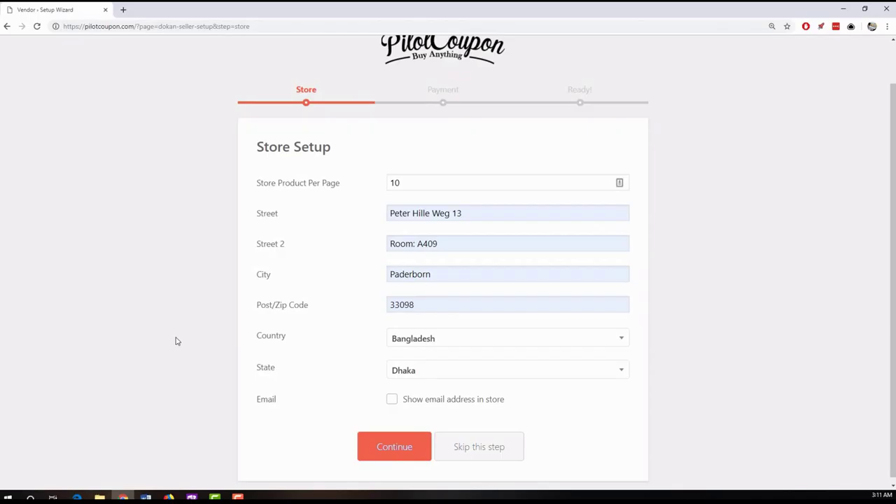
scroll(177, 341, up, 1)
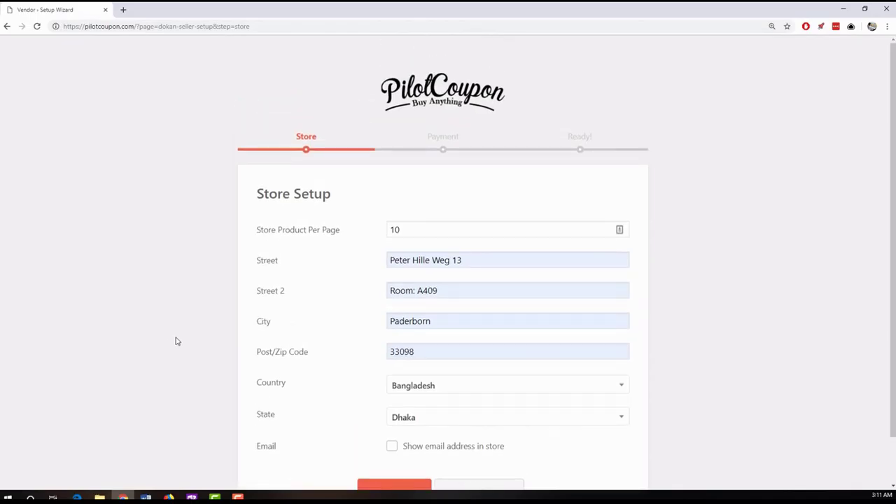
scroll(177, 341, down, 1)
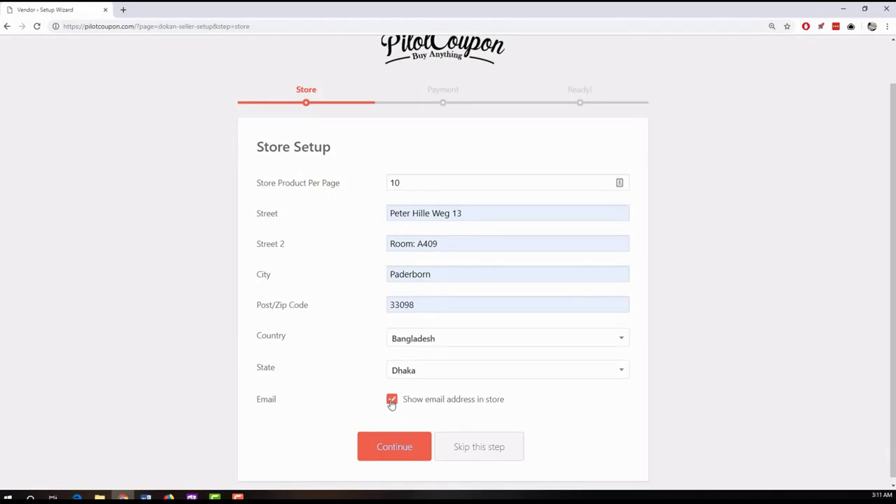
click(384, 448)
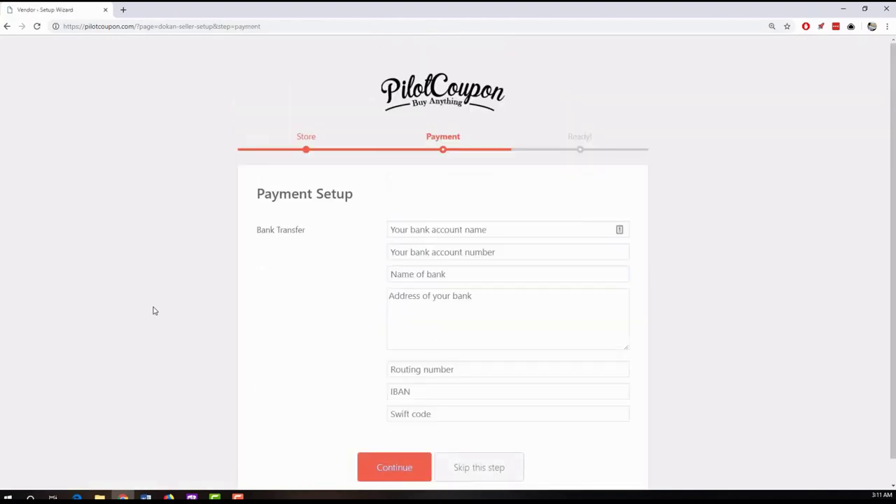
- Skip payment setup without bank details and go to the store dashboard
scroll(154, 310, down, 1)
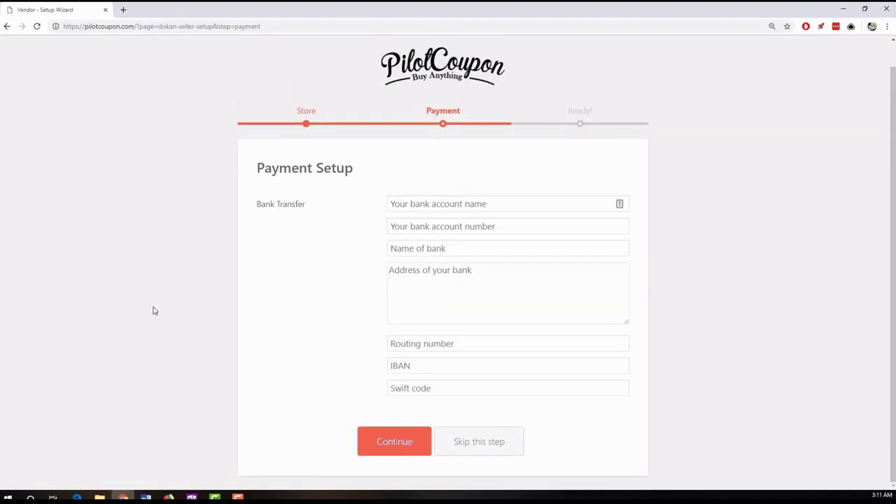
click(392, 204)
click(321, 270)
scroll(162, 261, up, 1)
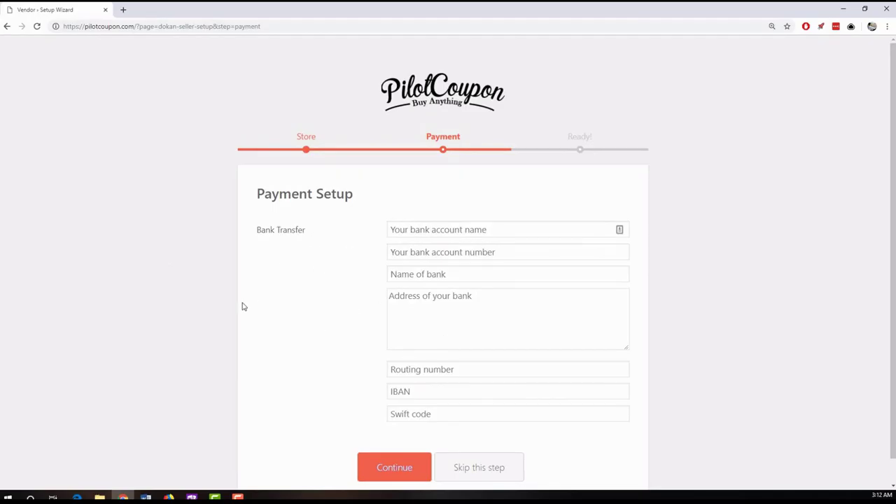
scroll(183, 306, down, 1)
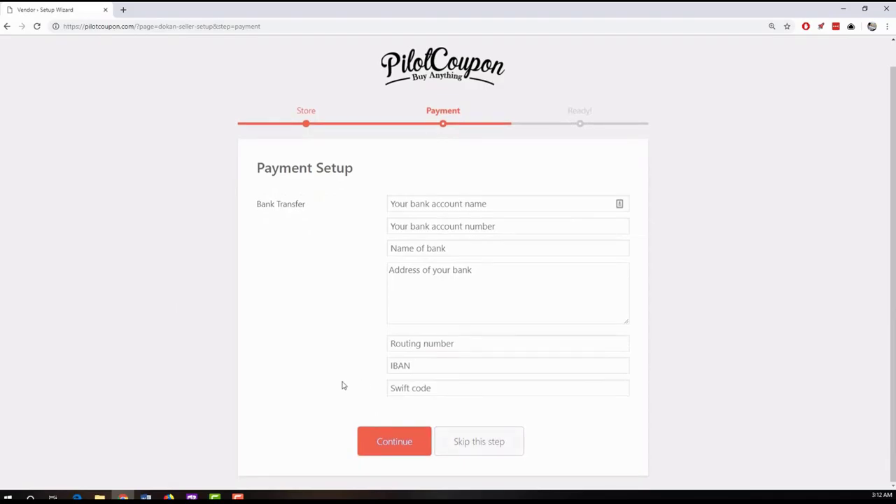
click(480, 441)
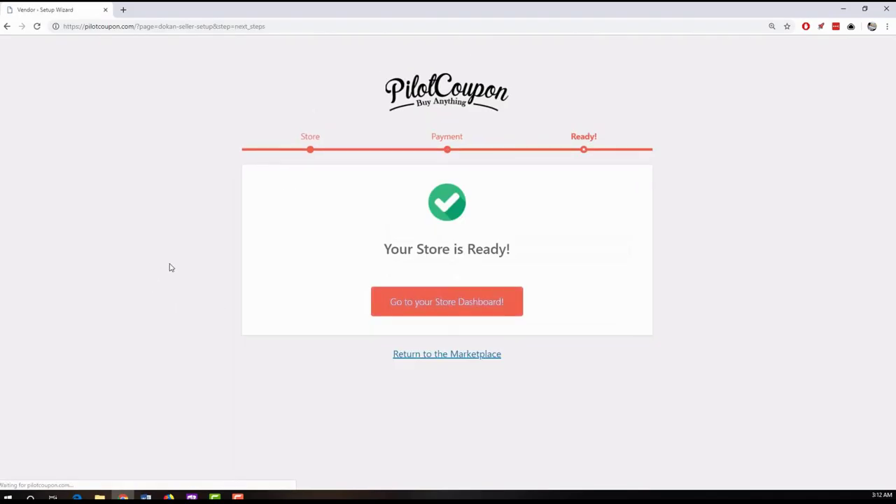
click(414, 304)
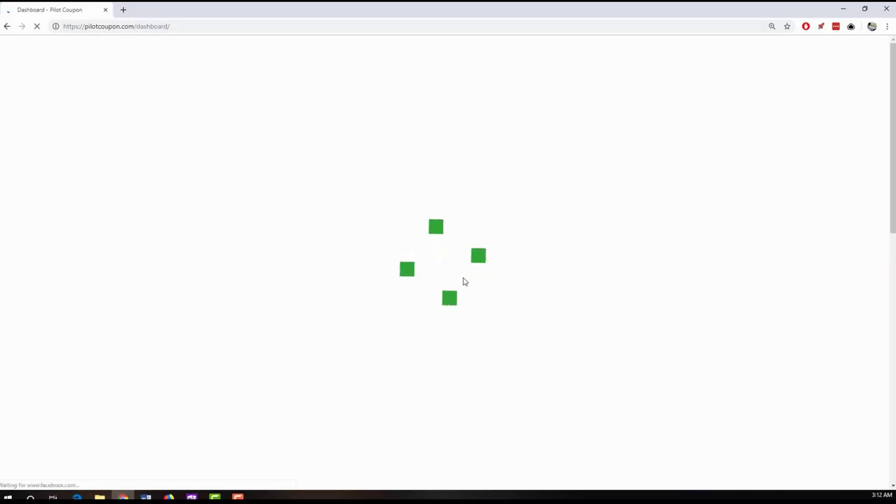
- Scroll through the Dokan vendor dashboard and go to Products from the sidebar
scroll(98, 275, down, 1)
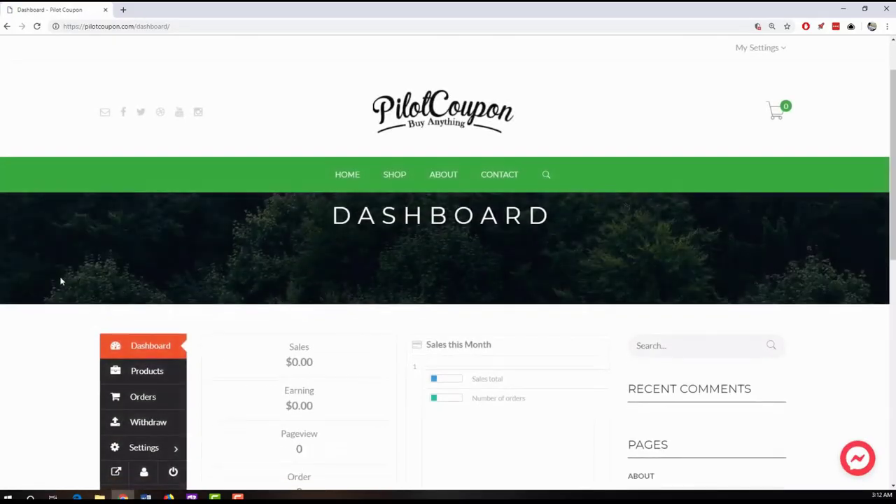
scroll(61, 281, down, 2)
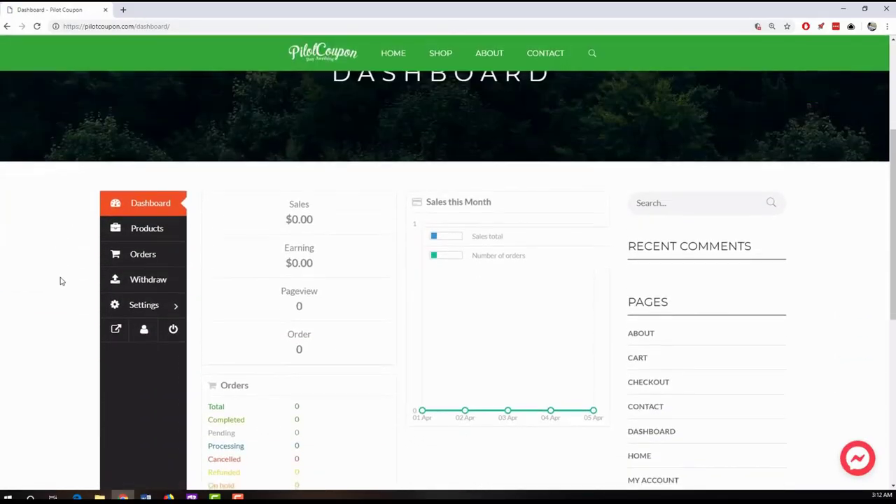
scroll(61, 281, down, 3)
scroll(60, 280, up, 6)
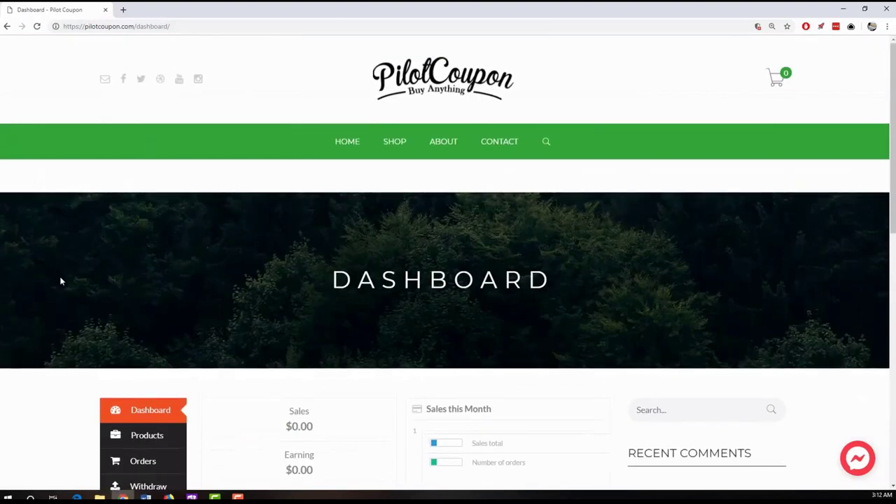
scroll(60, 280, down, 3)
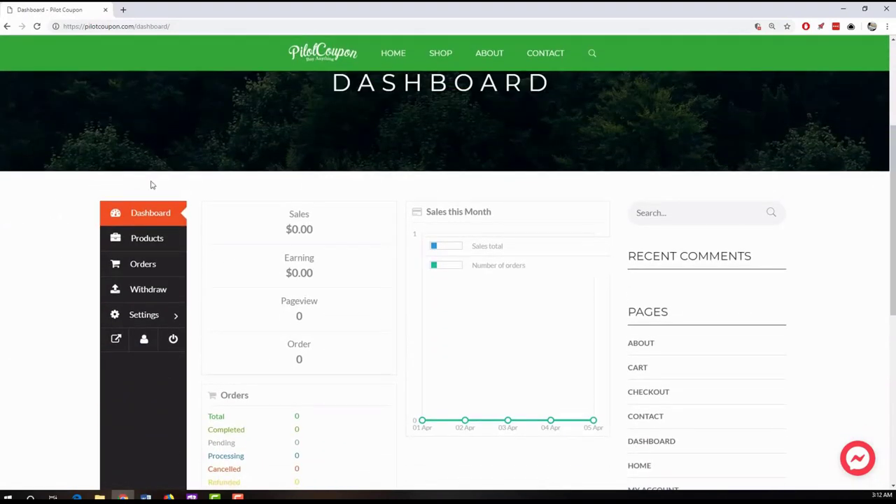
click(146, 242)
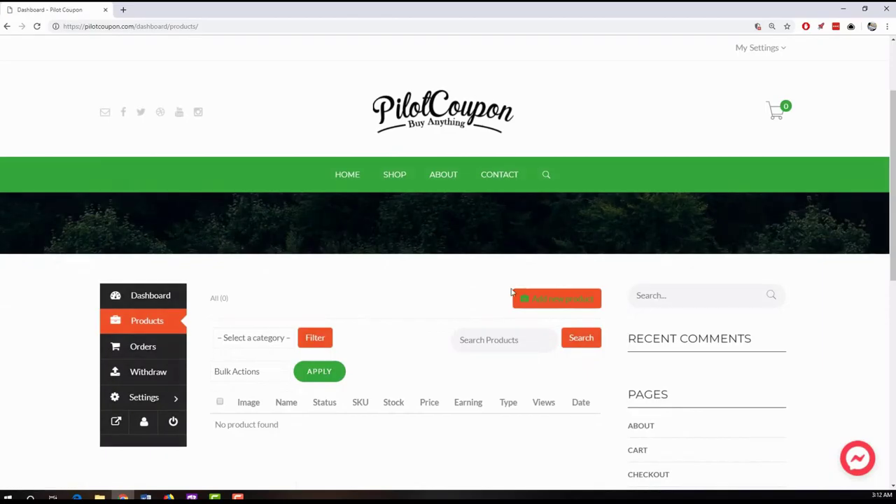
- Start a new product from the vendor Products page
click(531, 298)
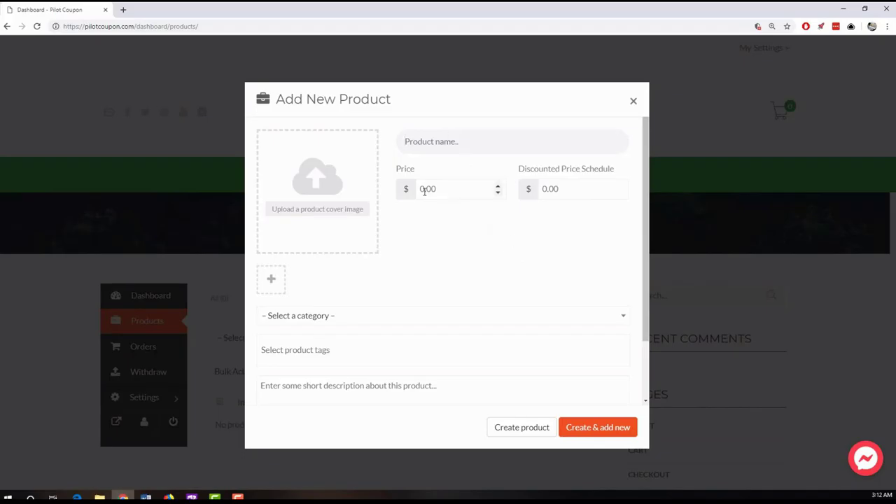
scroll(354, 283, down, 2)
scroll(449, 240, up, 2)
scroll(450, 245, down, 2)
scroll(450, 244, up, 2)
- Upload lucid-product-image-JH18-5.8-crystal.jpg from the Desktop as the product's cover image
click(346, 208)
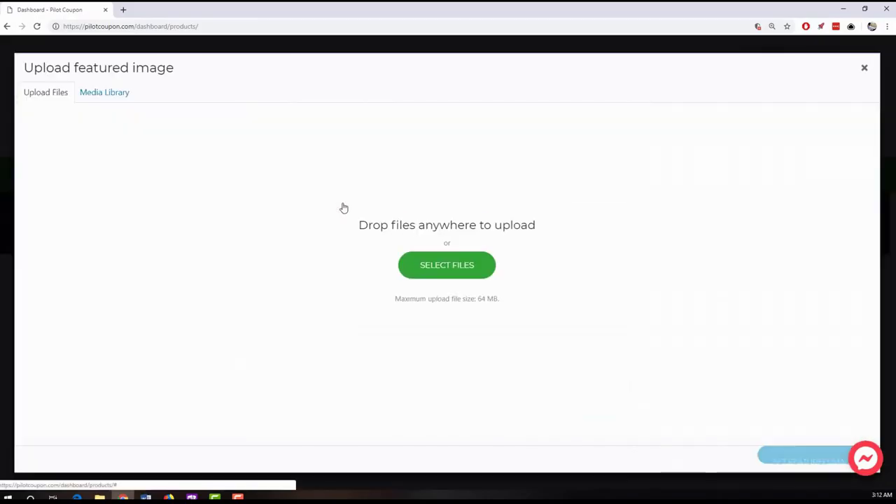
click(444, 264)
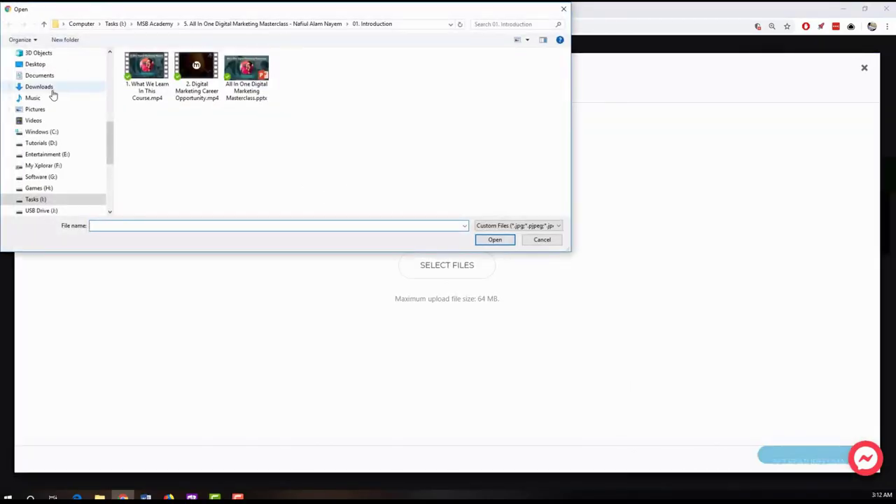
click(36, 63)
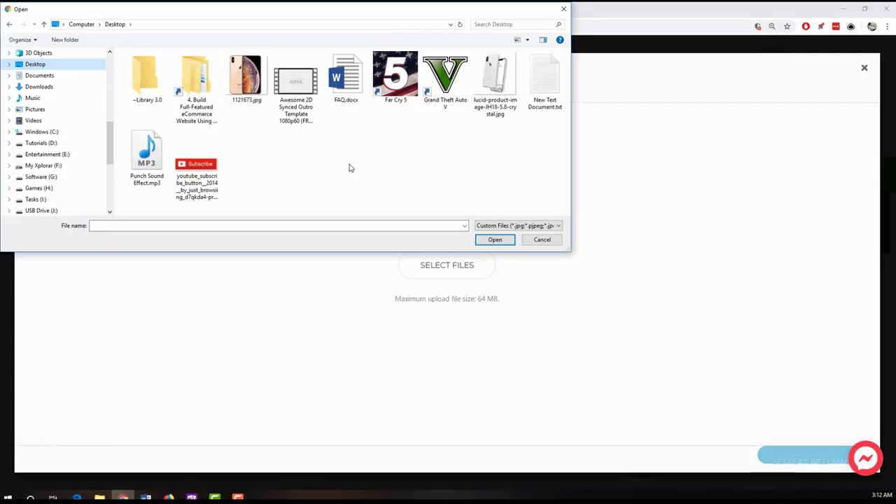
click(498, 84)
double_click(498, 84)
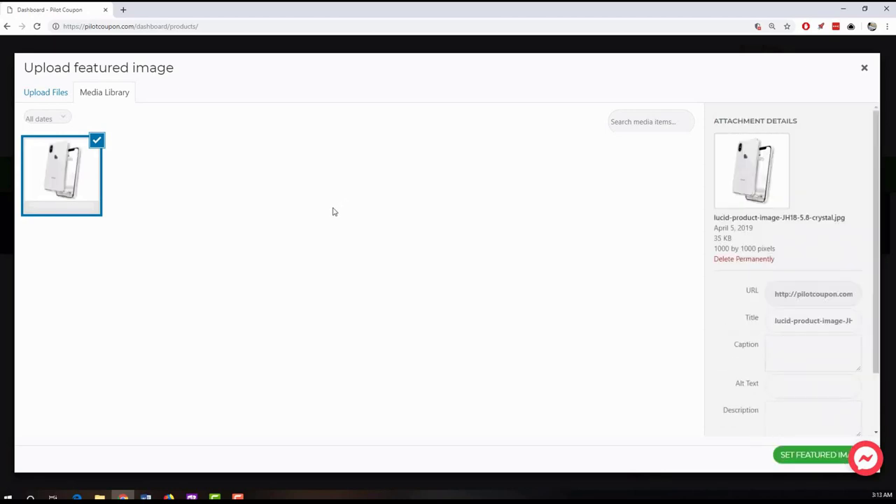
click(782, 454)
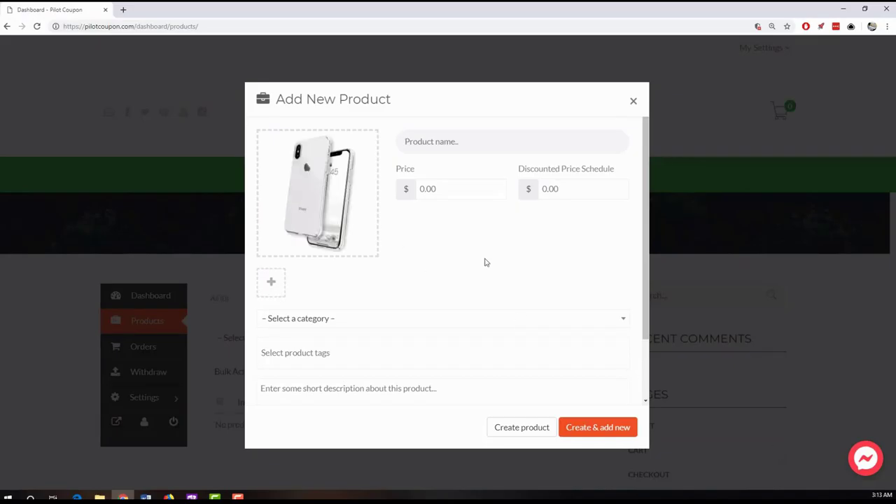
- Upload 1121673.jpg and add it to the product gallery
click(272, 284)
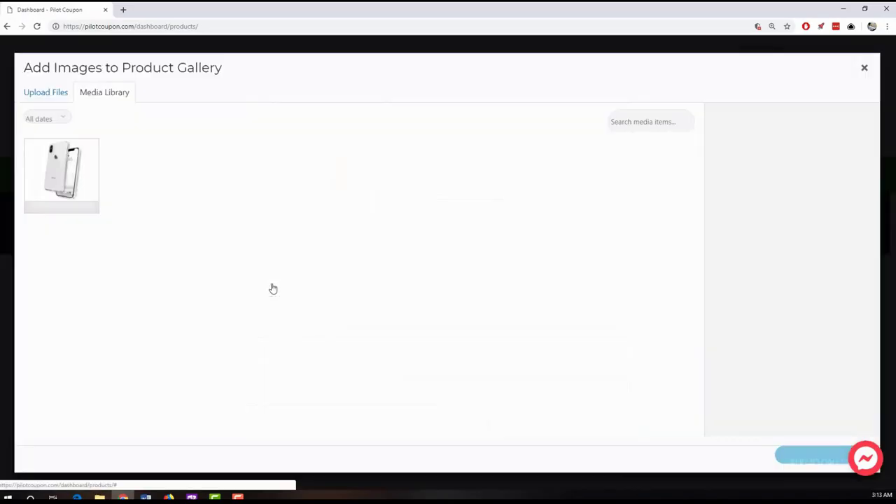
click(61, 93)
click(424, 266)
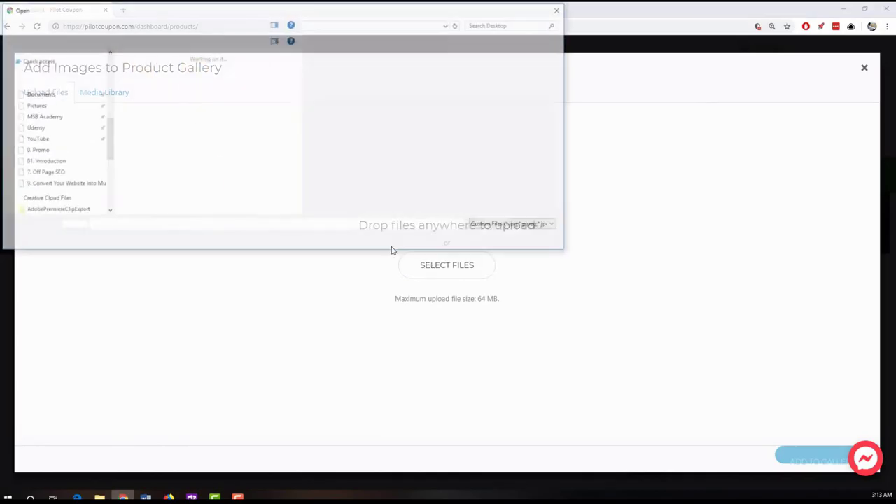
double_click(245, 74)
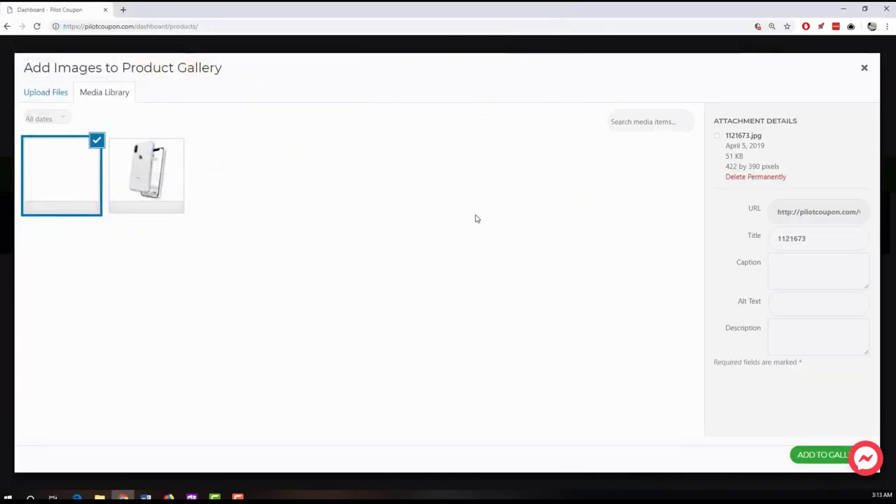
click(800, 452)
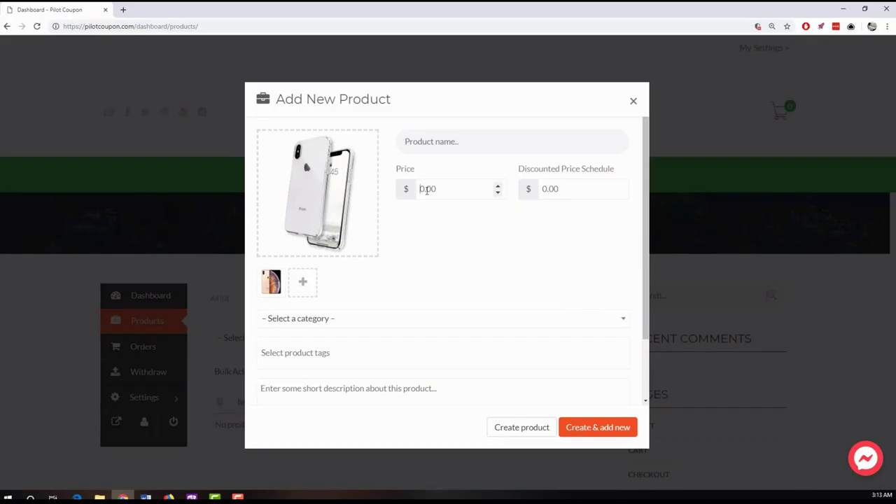
- Enter a price of 1500 and move to the discounted price
text(2)
key(BackSpace)
text(1500)
key(Tab)
- Set the discounted price to 1100 and file the product under Mobiles
text(1)
click(547, 242)
scroll(483, 241, down, 1)
click(390, 244)
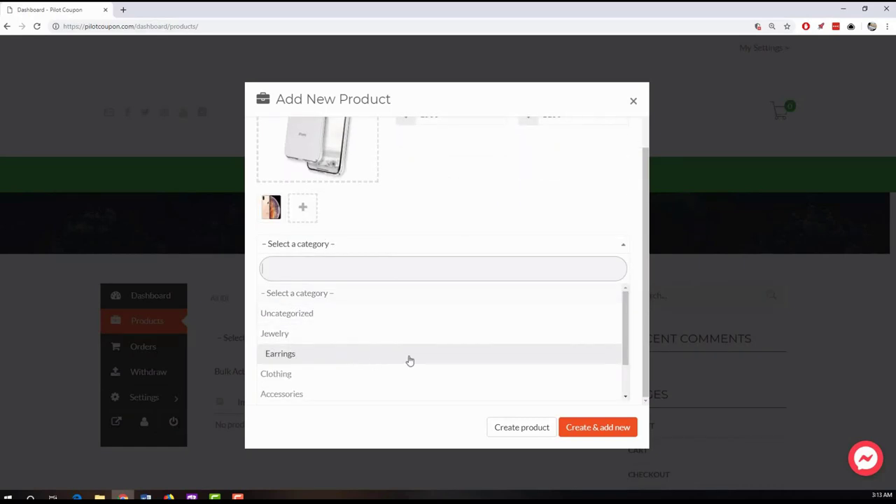
scroll(407, 357, down, 1)
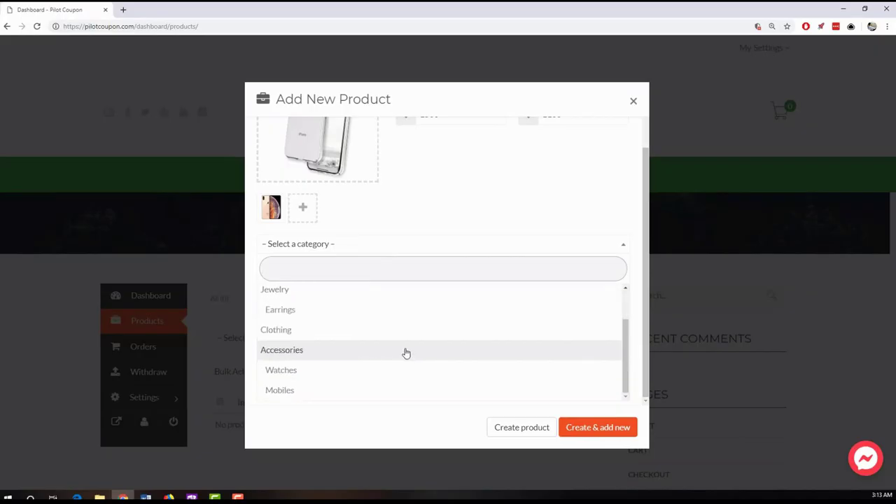
click(336, 394)
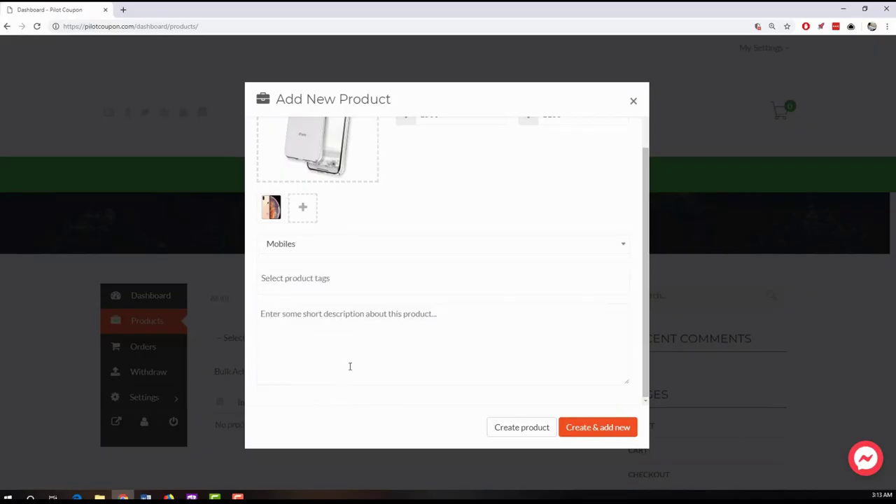
- Confirm the Mobiles category, then switch to the WordPress admin's theme options window
click(411, 254)
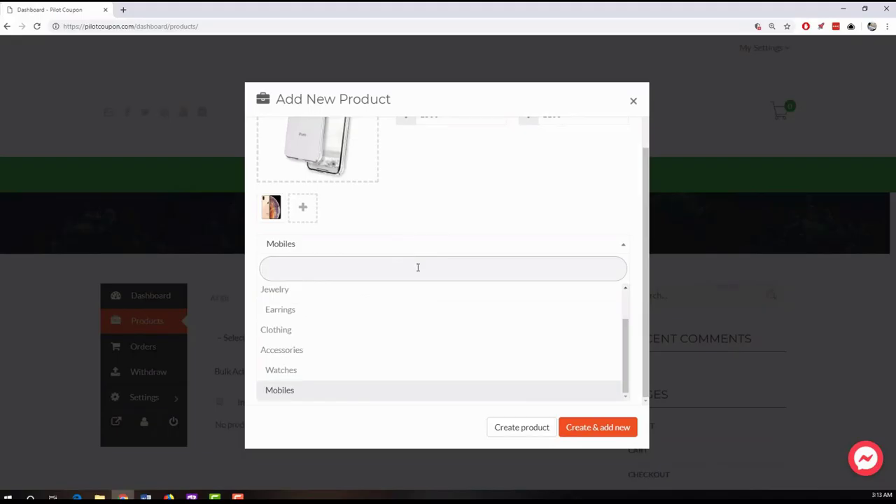
scroll(449, 358, up, 2)
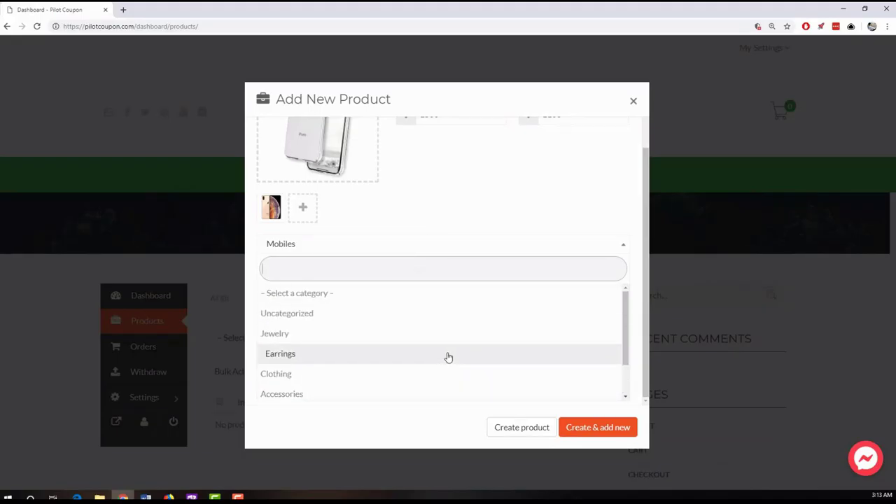
scroll(438, 371, down, 1)
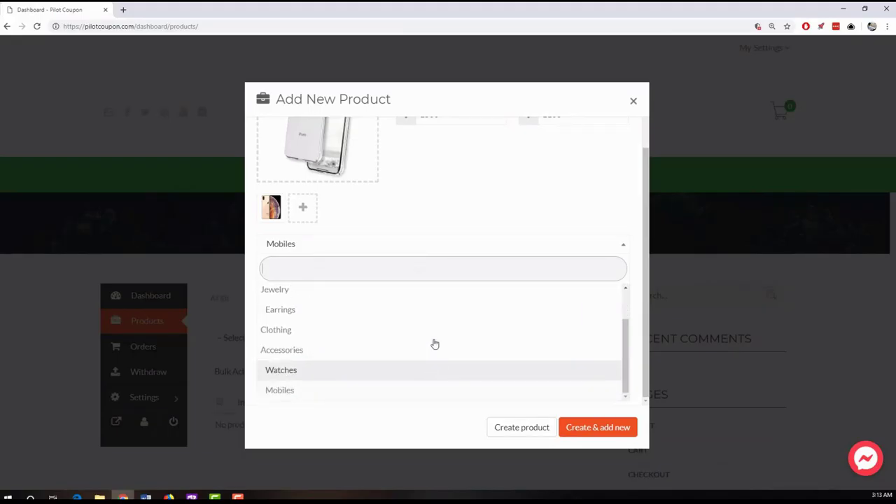
click(488, 198)
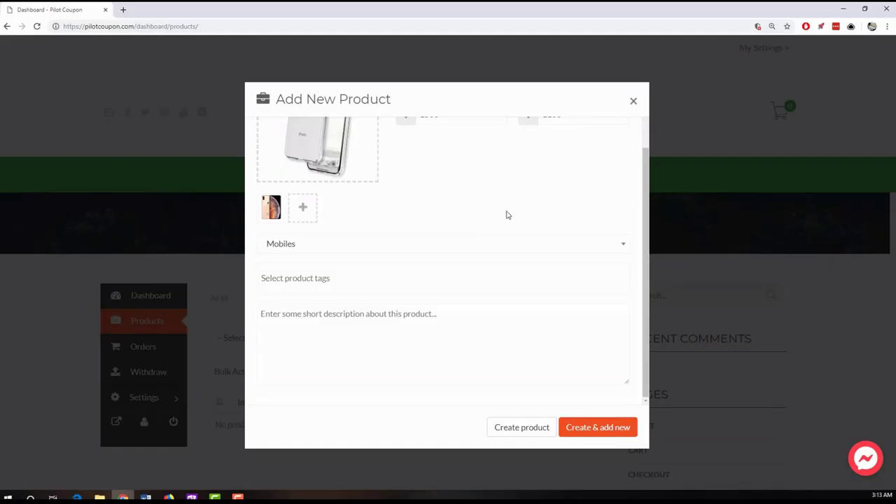
scroll(518, 220, up, 2)
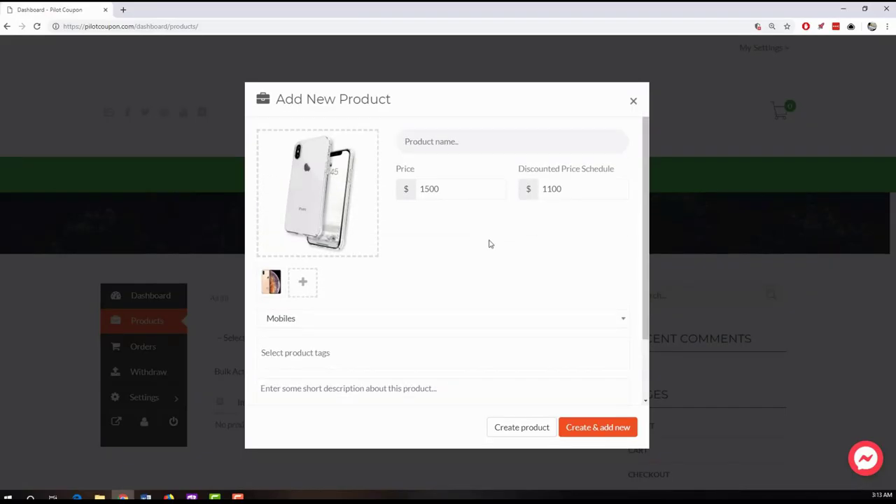
click(168, 497)
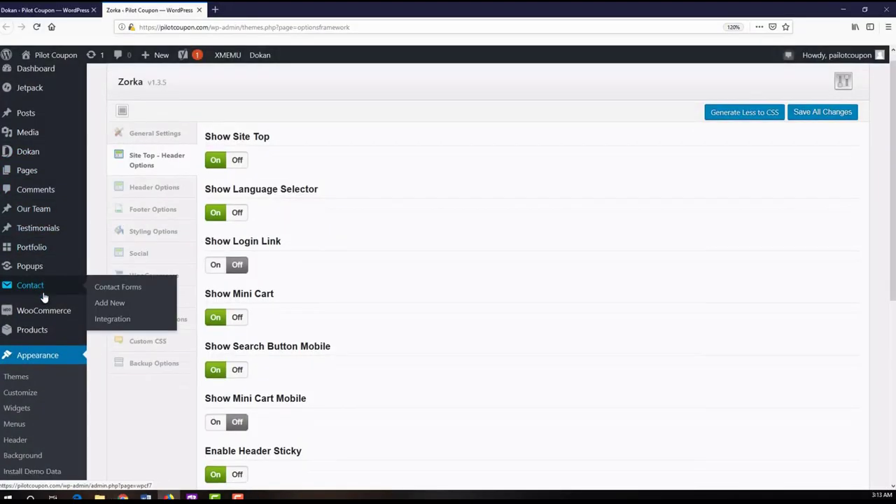
- Open the admin's Product categories page in a new tab and review the list
scroll(38, 278, down, 2)
mouse_move(38, 279)
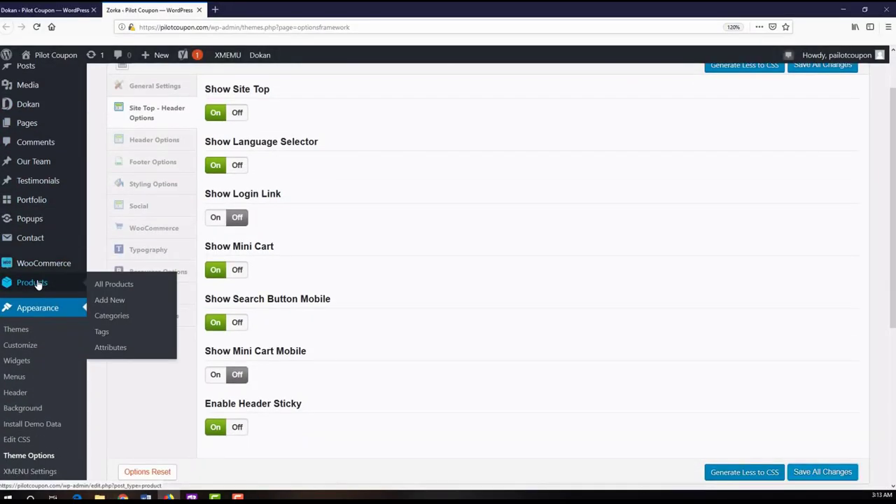
middle_click(105, 315)
key(ctrl+Tab)
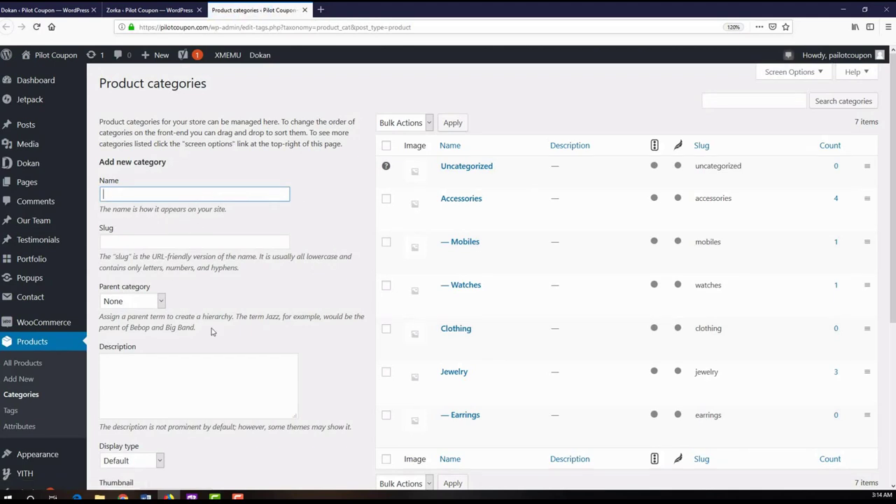
scroll(170, 300, down, 5)
scroll(280, 357, up, 5)
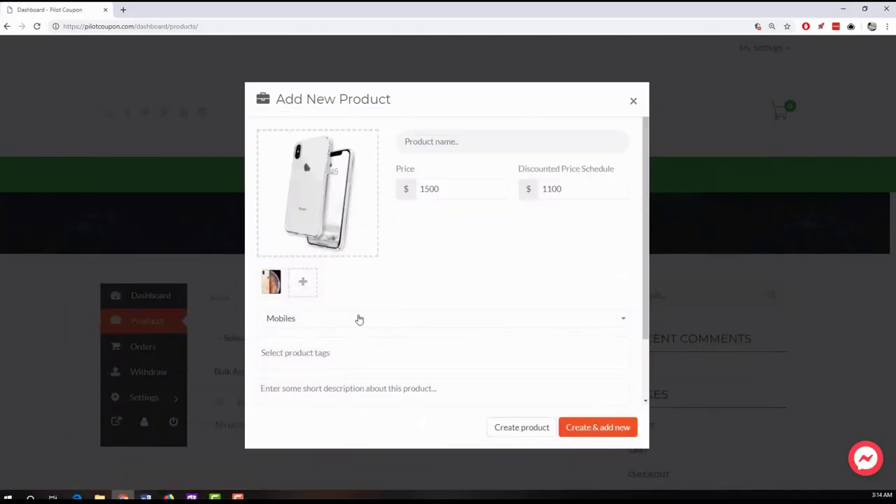
- Keep the Mobiles category and tag the product as apple
click(359, 319)
click(359, 319)
scroll(541, 256, down, 1)
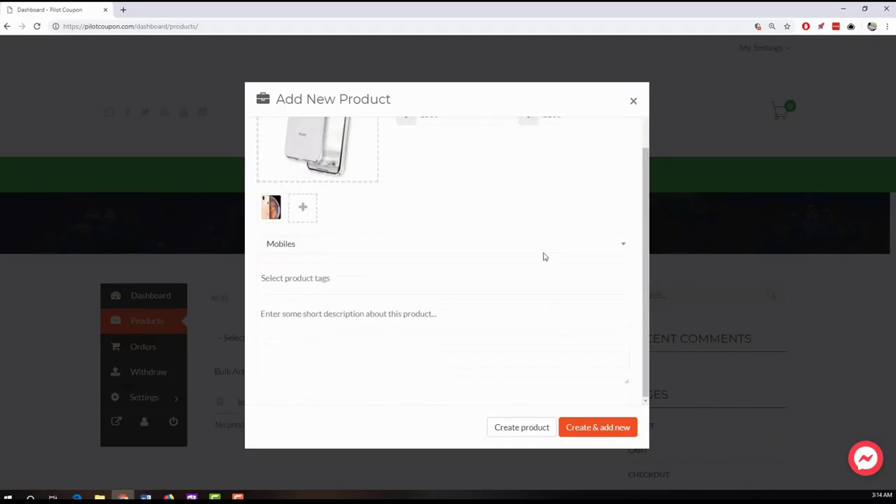
click(304, 280)
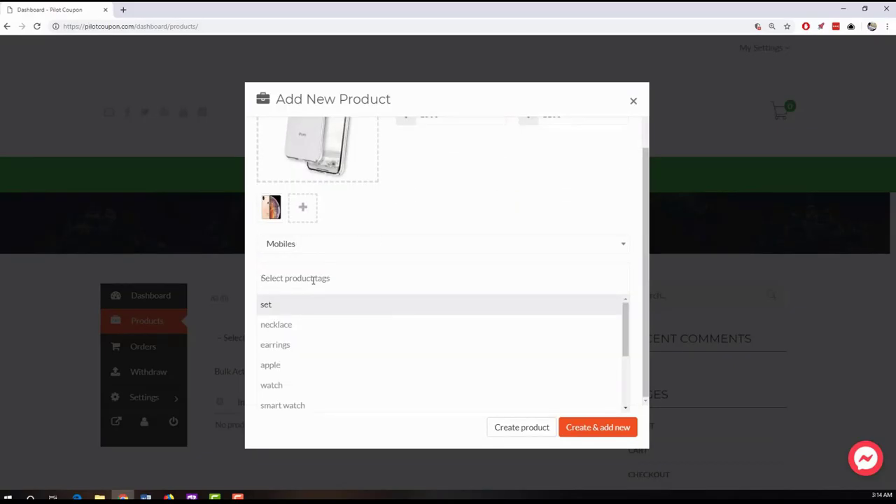
scroll(341, 326, down, 3)
scroll(341, 326, up, 2)
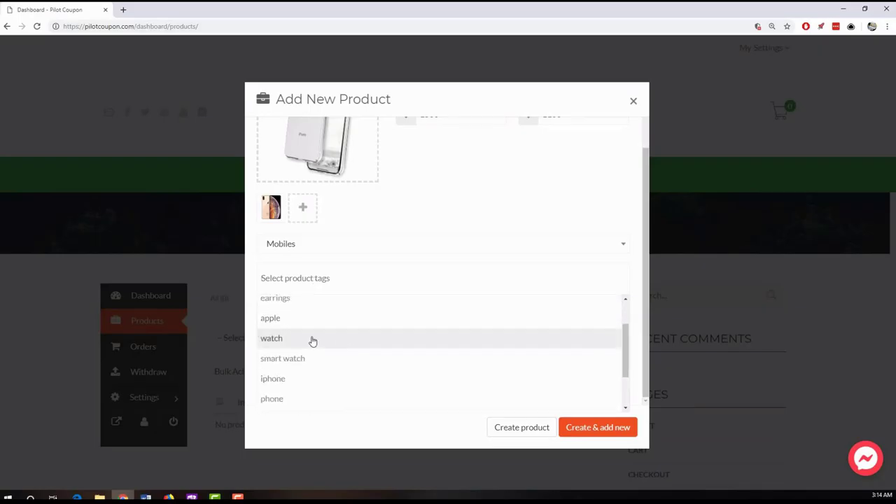
click(304, 319)
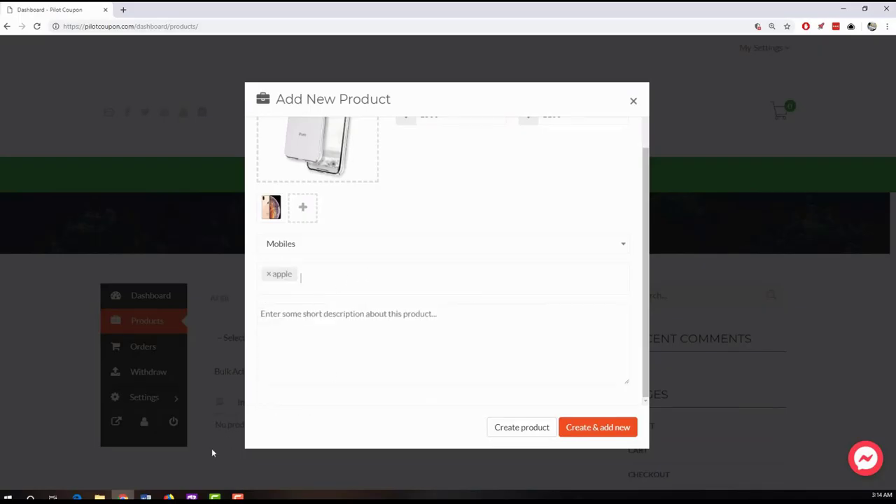
- Glance at the admin categories, then return to the form's short description box
click(168, 497)
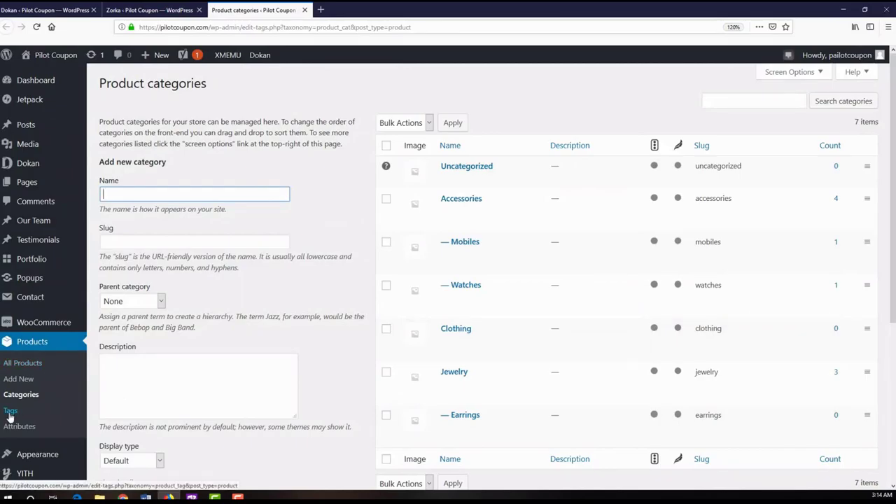
click(842, 11)
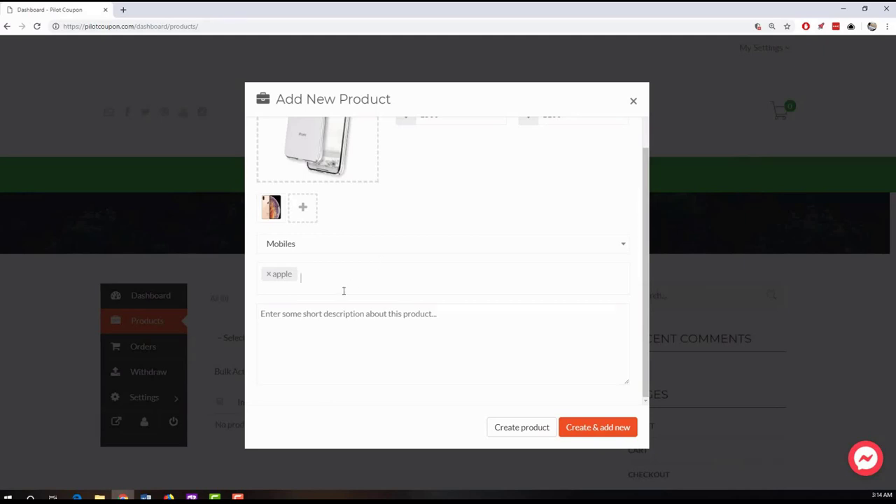
click(308, 332)
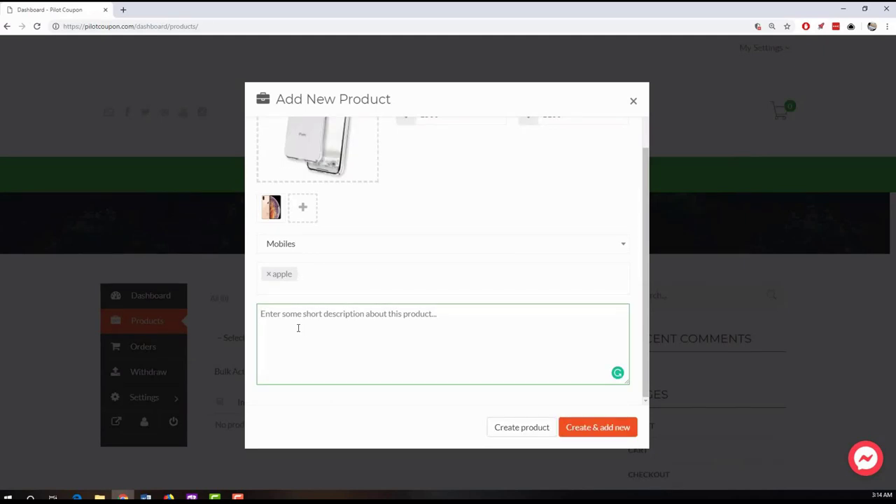
- Write the short description 'It's a demo iPhone.'
text(i)
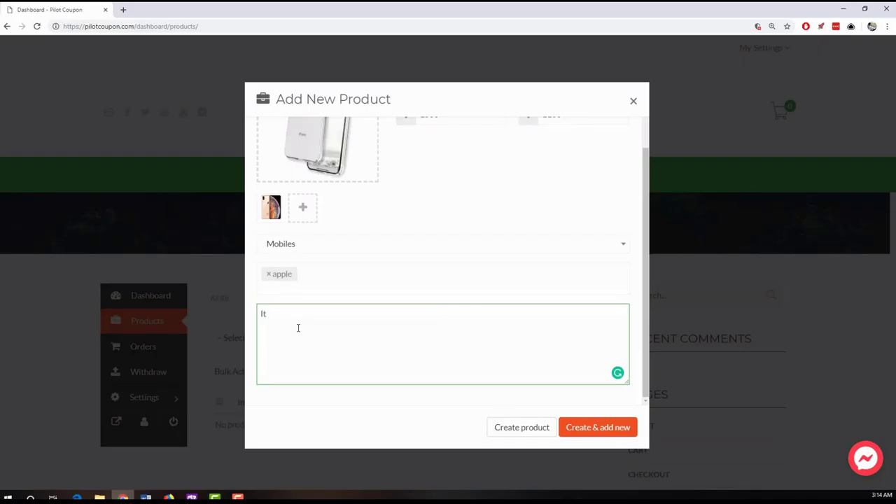
text(t's a demo iphone)
click(396, 406)
scroll(471, 301, up, 2)
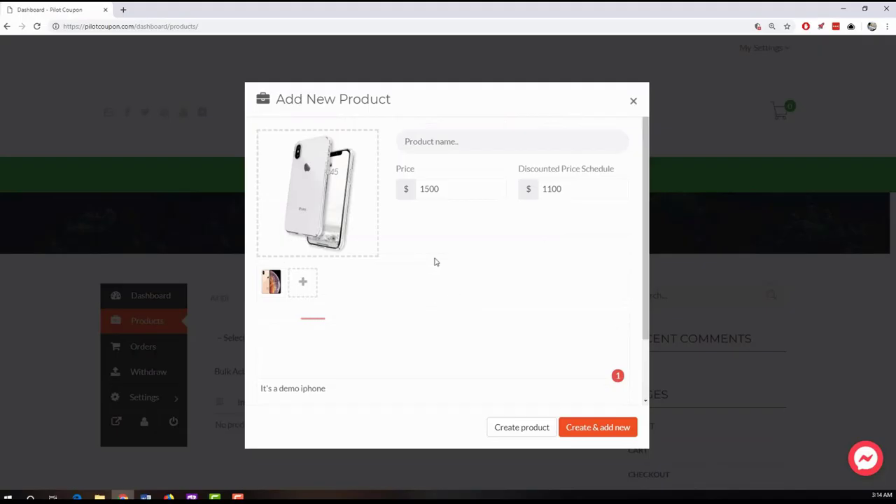
scroll(466, 260, down, 2)
scroll(462, 252, up, 2)
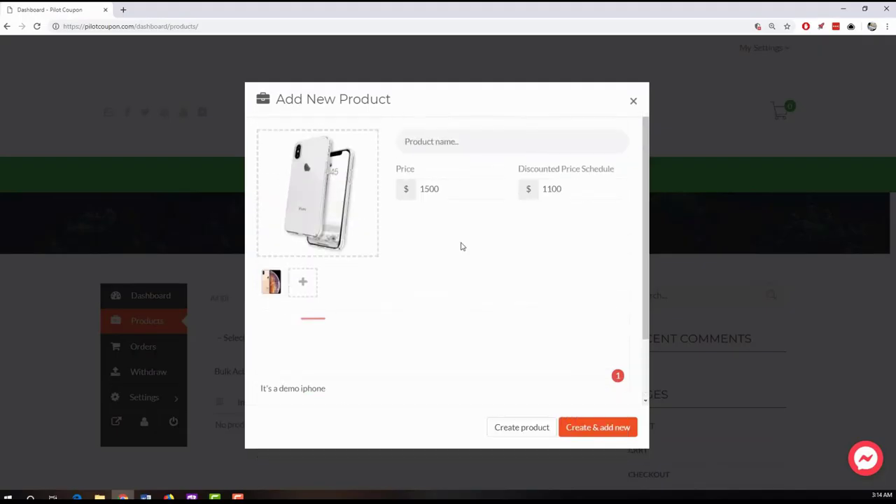
- Name the product 'New iPhone XS Max'
click(435, 141)
text(New iPhone XS Max)
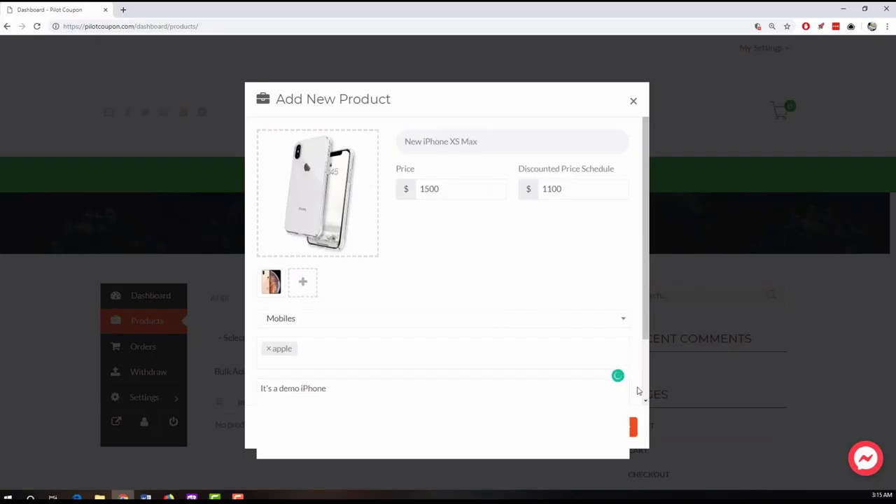
scroll(634, 393, down, 1)
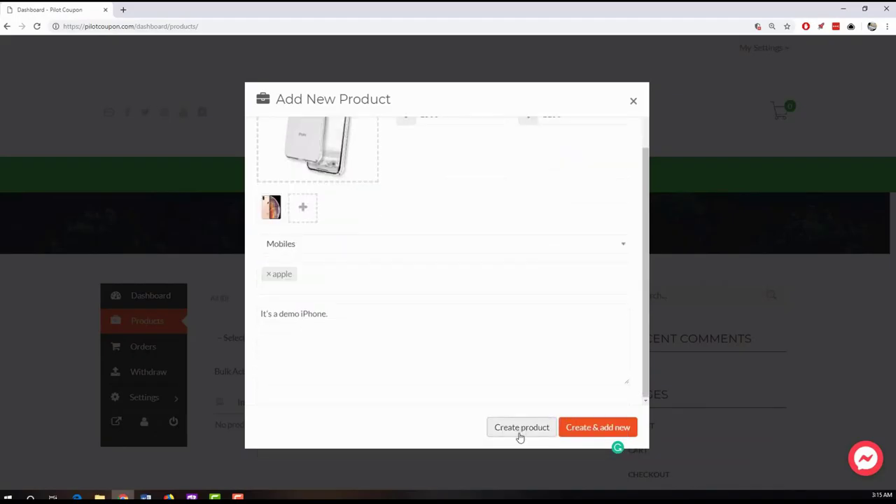
- Submit New iPhone XS Max and confirm it lists as Pending Review at $1,500 reduced to $1,100
click(520, 435)
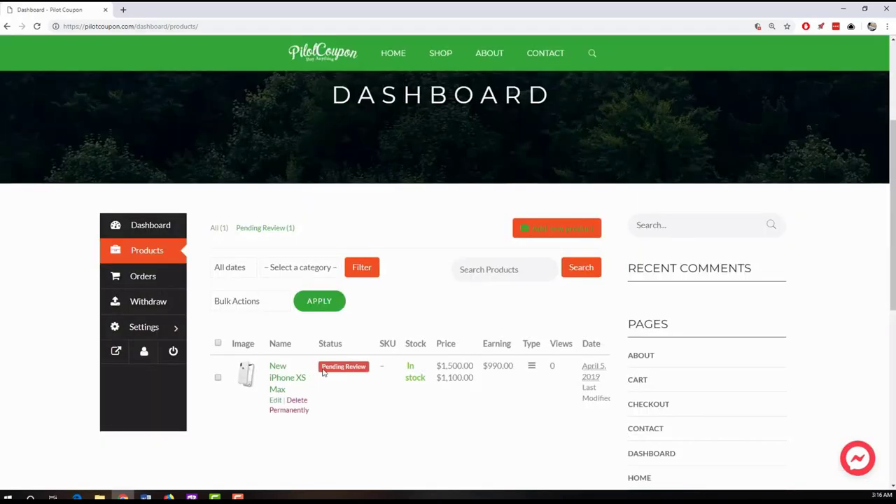
scroll(293, 256, up, 3)
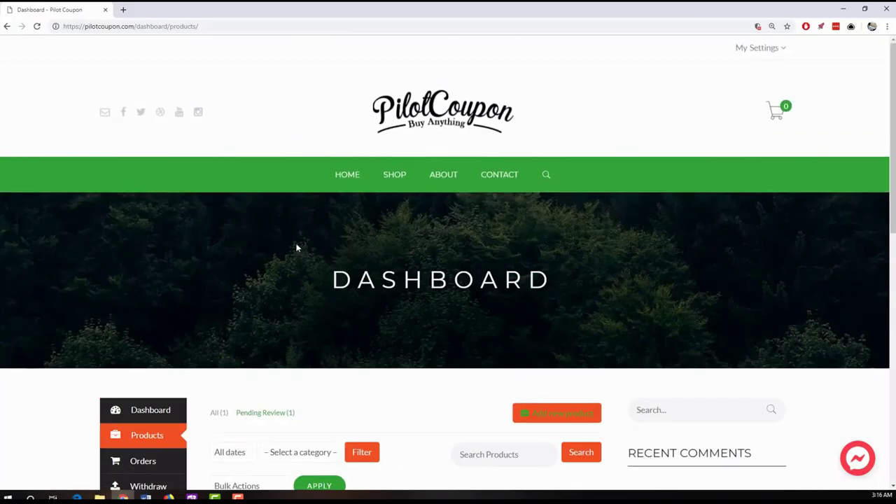
scroll(322, 245, down, 2)
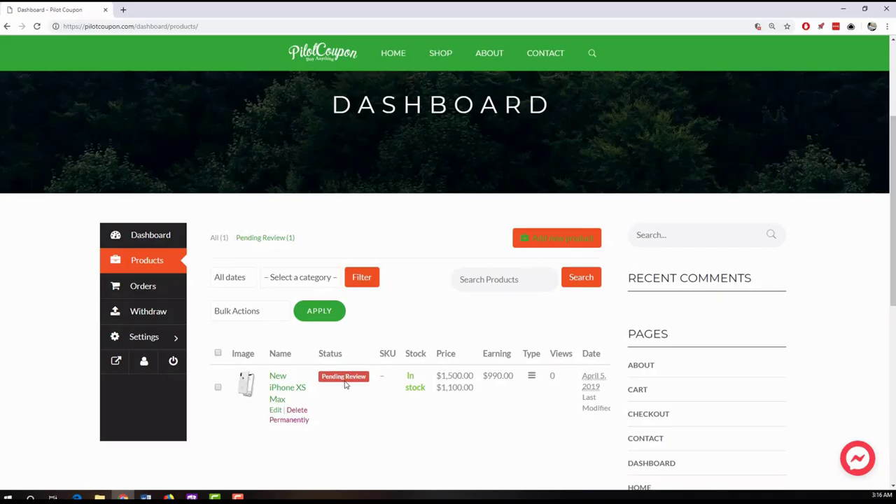
scroll(380, 380, up, 2)
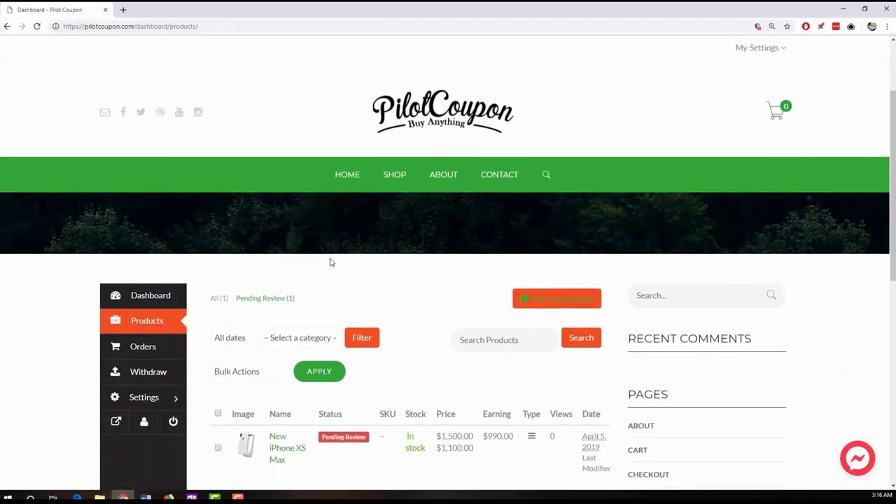
scroll(335, 260, down, 2)
mouse_move(359, 382)
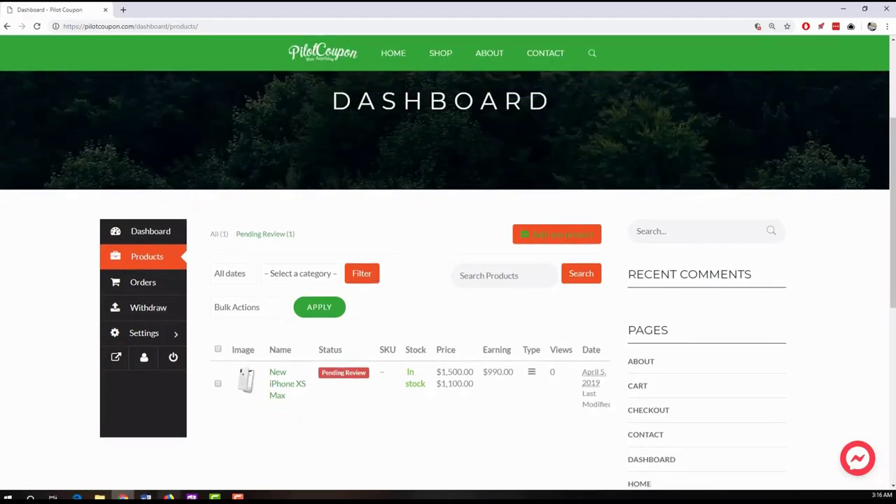
click(169, 497)
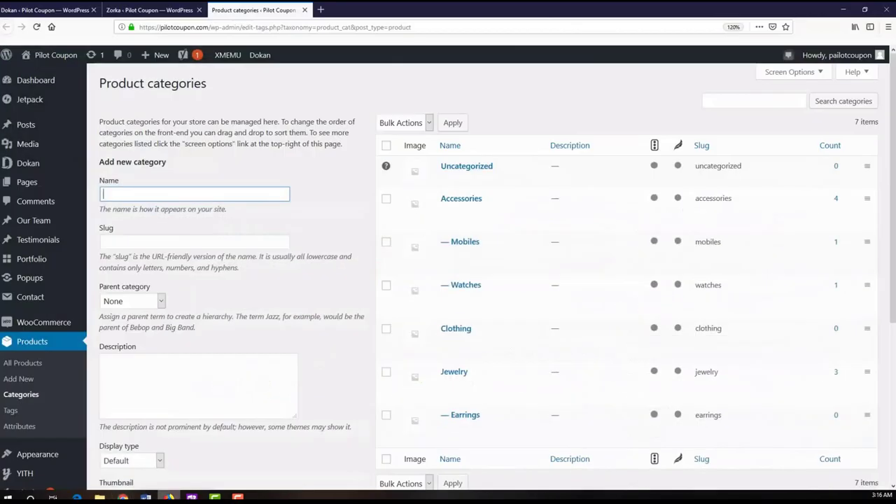
- Quick-edit New iPhone XS Max in All Products and change its status to Published
click(34, 363)
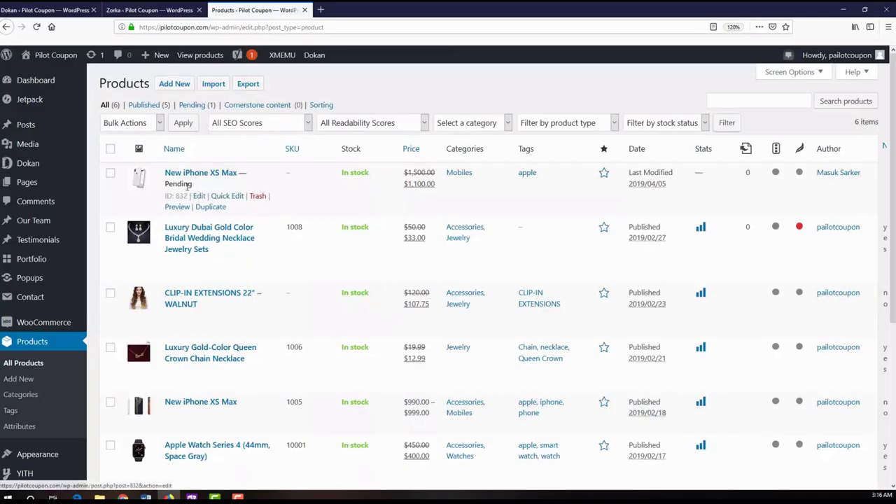
click(228, 196)
click(483, 249)
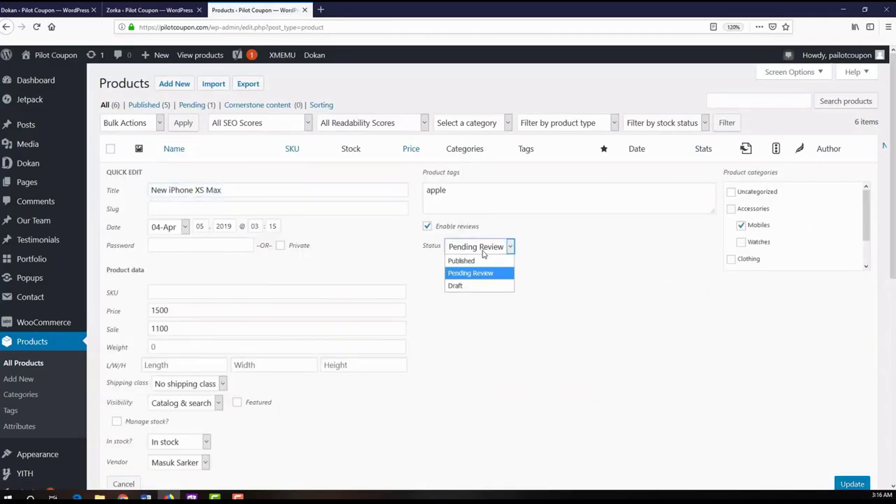
click(482, 261)
scroll(525, 284, down, 1)
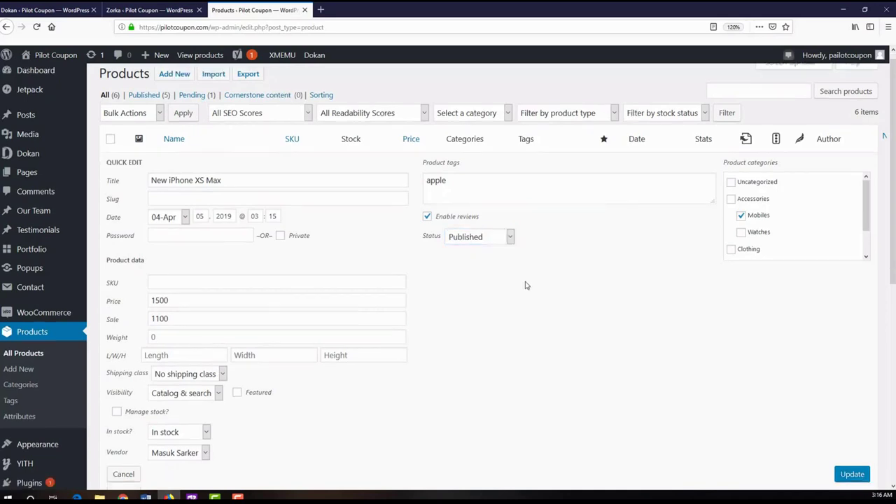
click(846, 427)
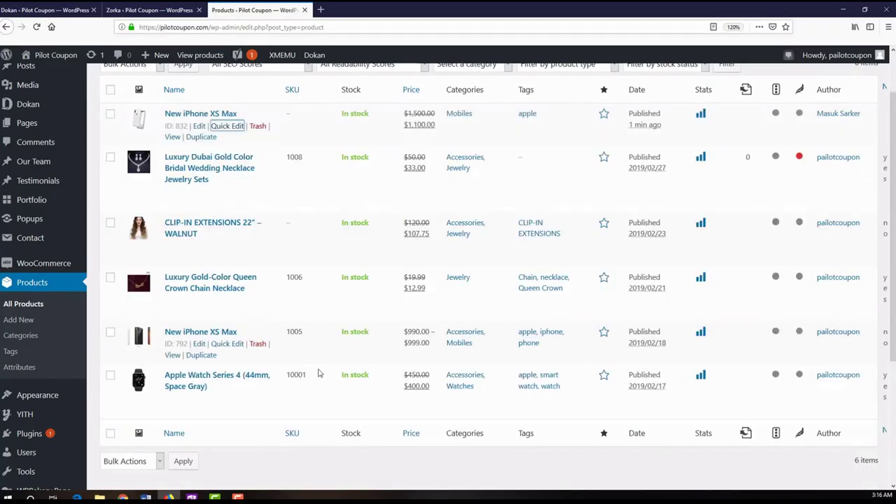
click(122, 496)
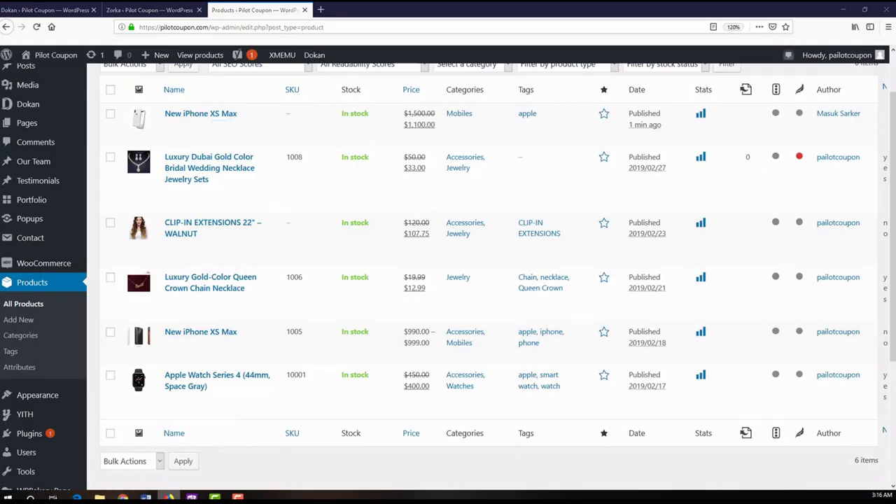
- Open the PilotCoupon logo link in a new tab and find New iPhone XS Max under Trendy Things
scroll(16, 289, up, 5)
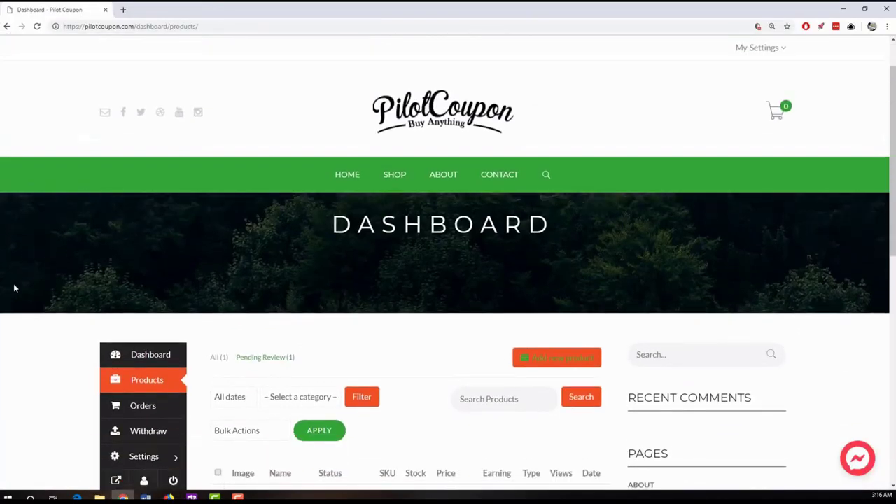
right_click(408, 124)
click(423, 126)
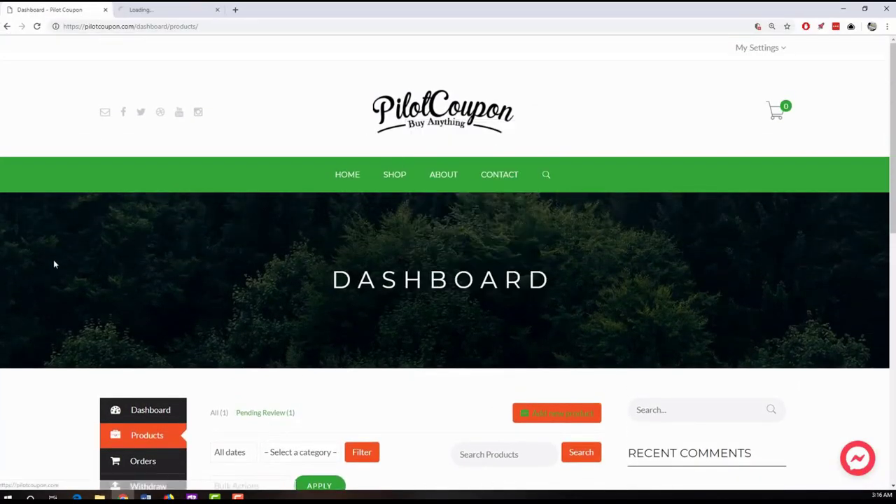
scroll(54, 262, down, 3)
click(147, 11)
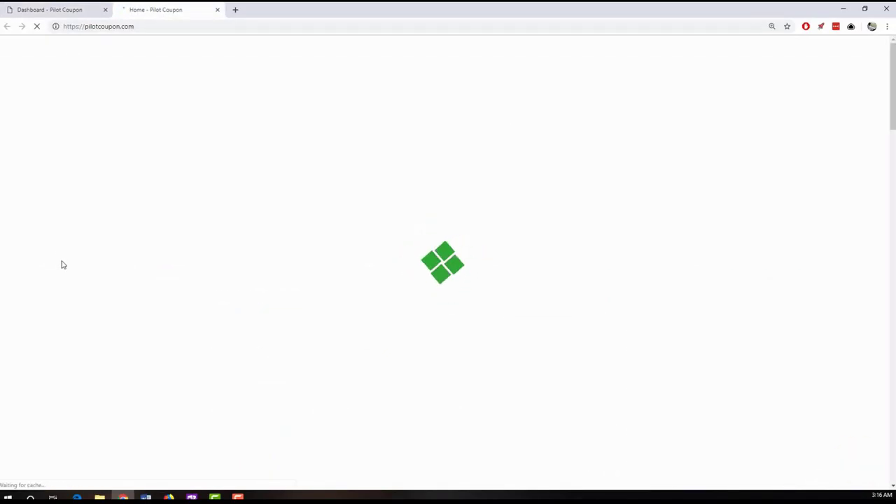
scroll(61, 265, down, 3)
scroll(59, 263, down, 1)
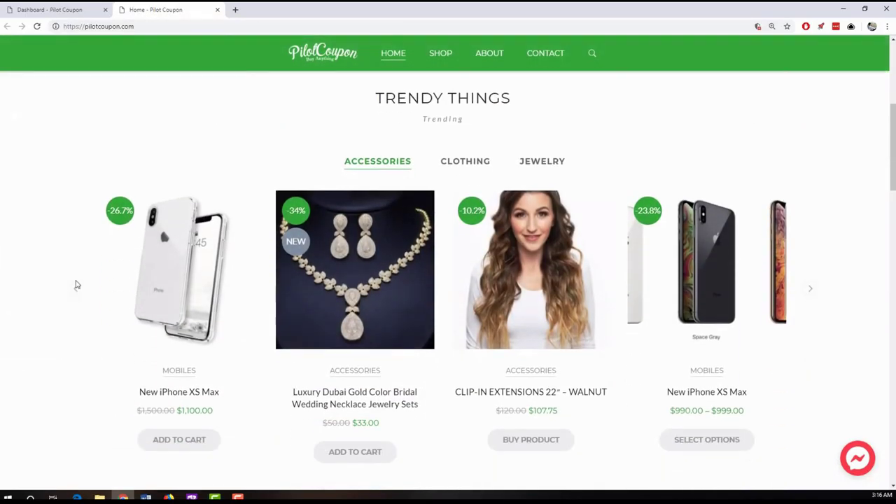
scroll(44, 275, down, 1)
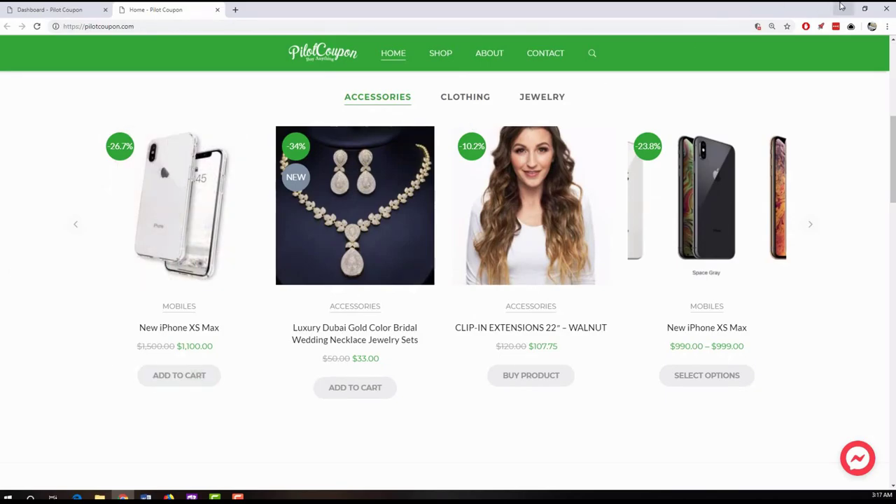
- Reload the vendor Products dashboard to confirm New iPhone XS Max shows Online, then minimize Chrome
click(70, 9)
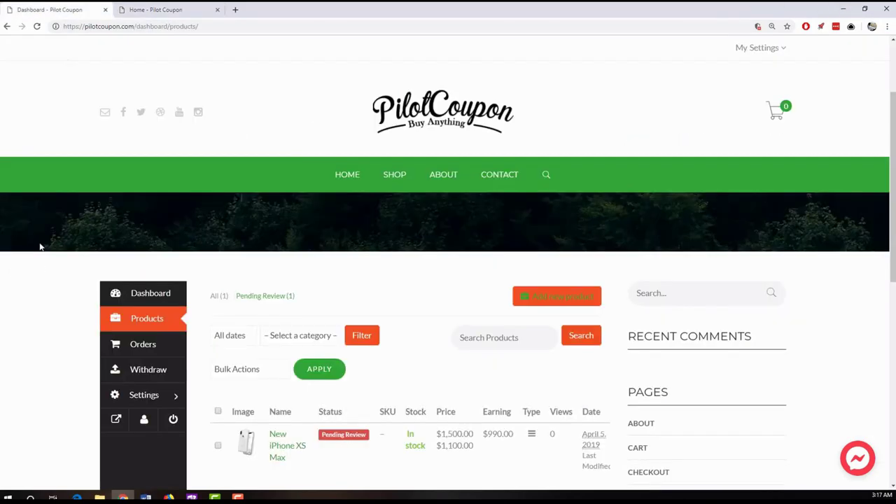
scroll(37, 264, down, 3)
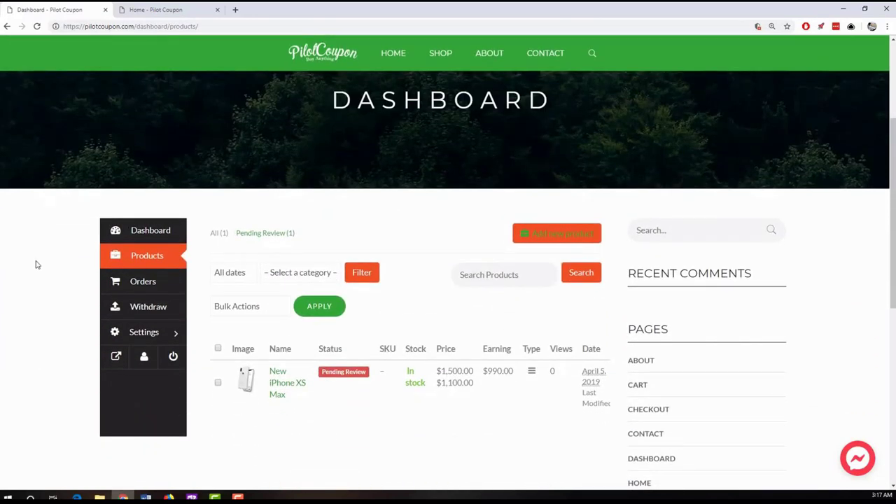
click(37, 26)
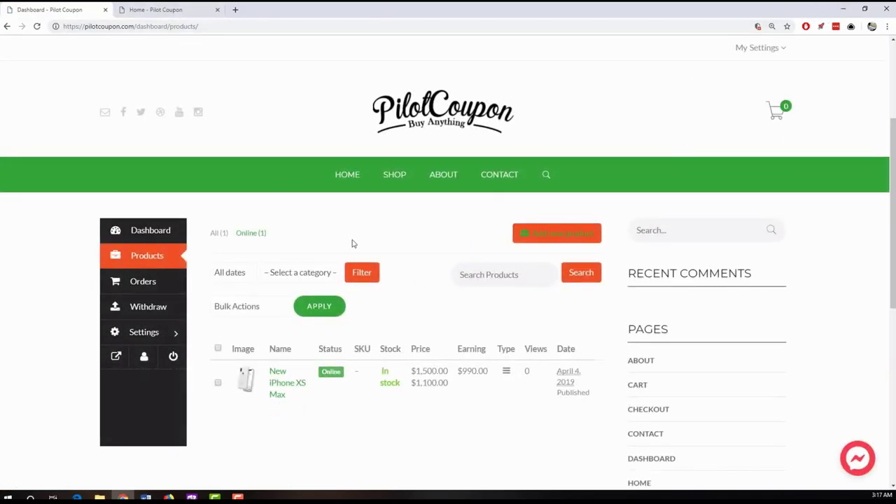
mouse_move(370, 382)
click(177, 12)
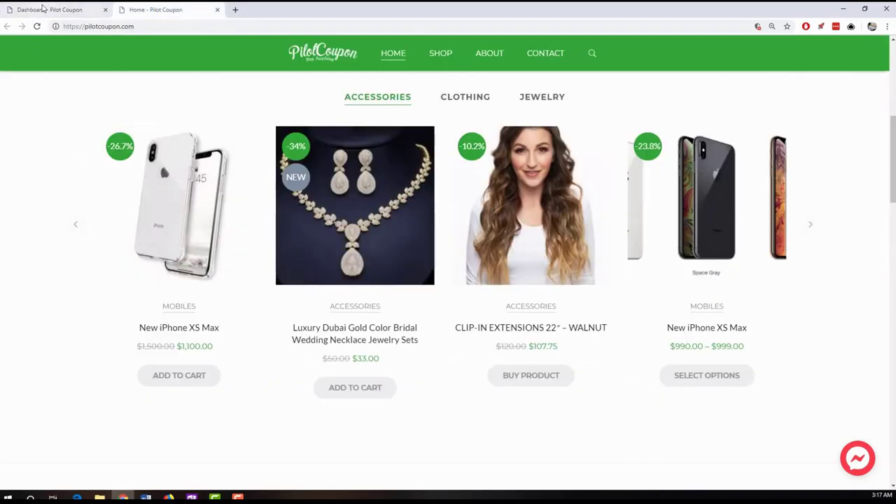
click(45, 9)
click(842, 9)
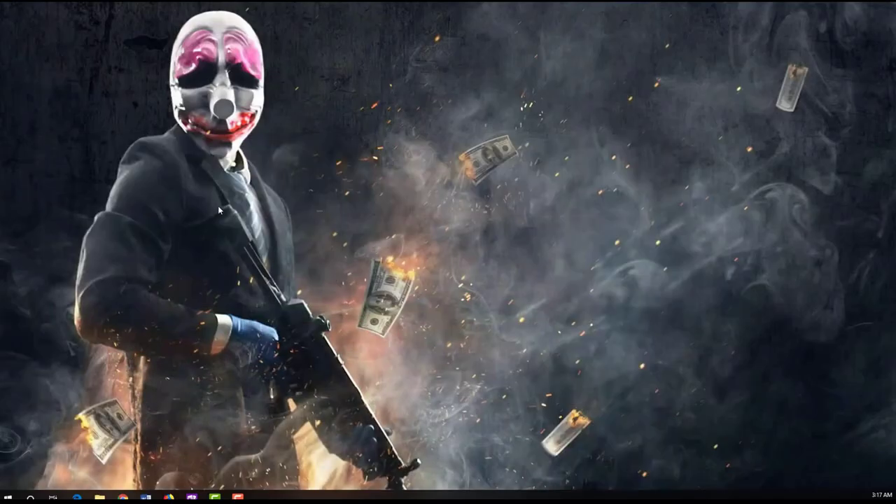
click(179, 494)
- Filter All Users to the Vendor role and open the vendor's profile for editing
scroll(70, 301, down, 3)
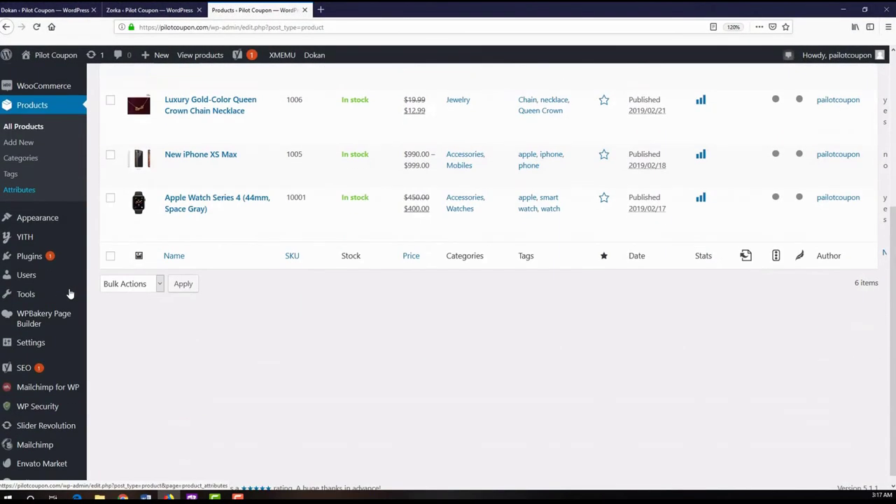
mouse_move(68, 294)
mouse_move(42, 278)
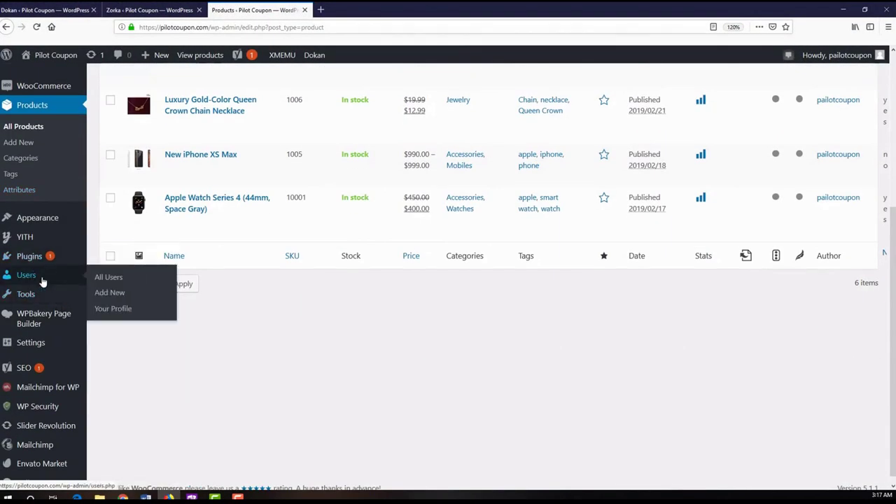
click(109, 277)
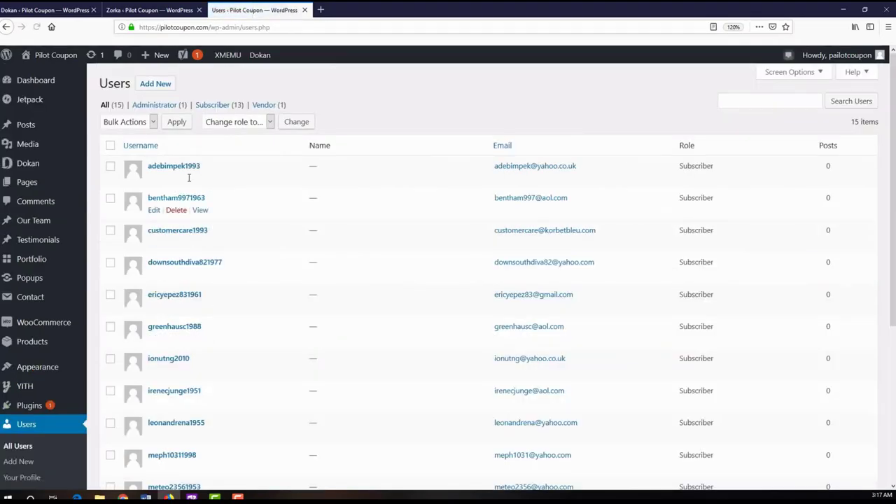
click(270, 105)
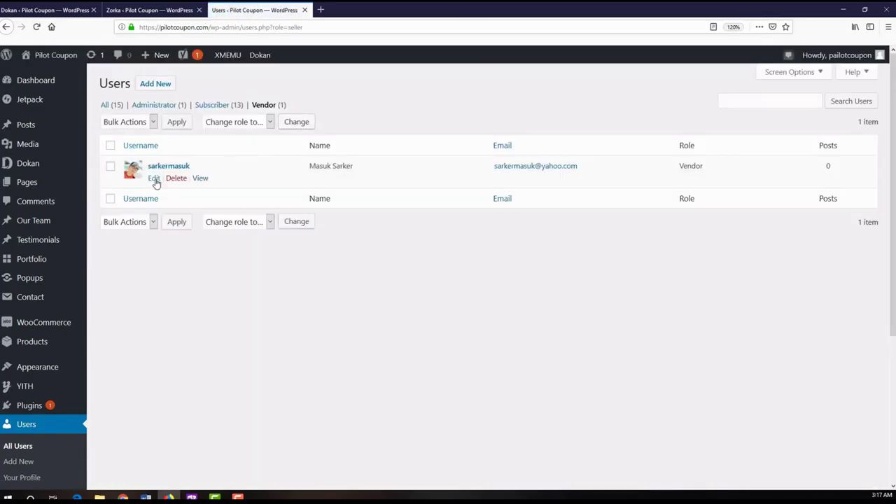
click(154, 179)
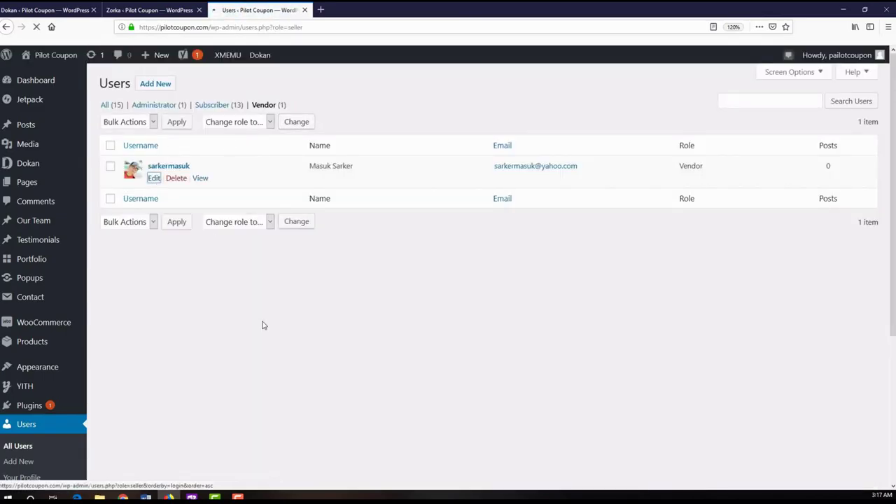
- Update the vendor user with Enable Adding Products and Publish product directly on, then minimize
scroll(178, 236, down, 3)
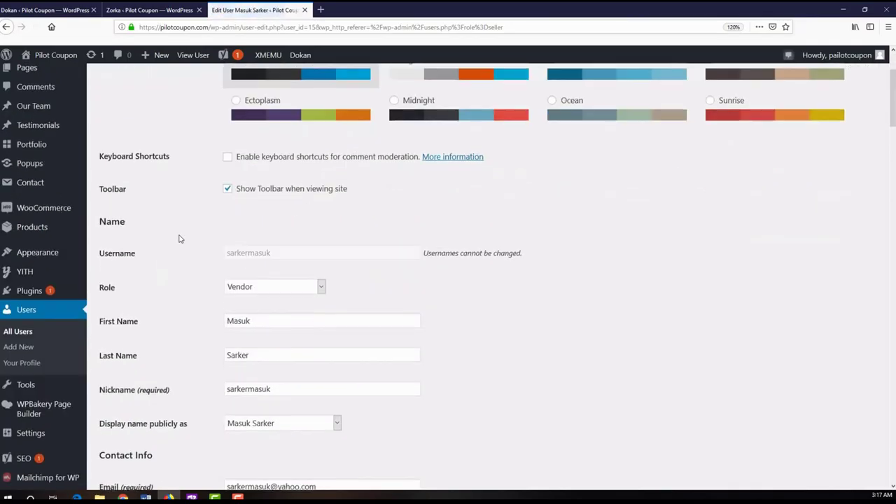
scroll(177, 238, down, 4)
scroll(176, 259, down, 10)
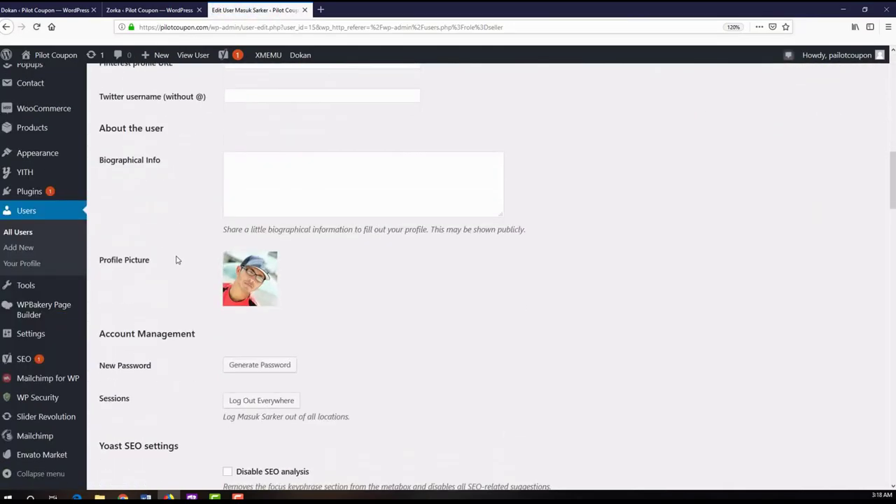
scroll(177, 260, down, 15)
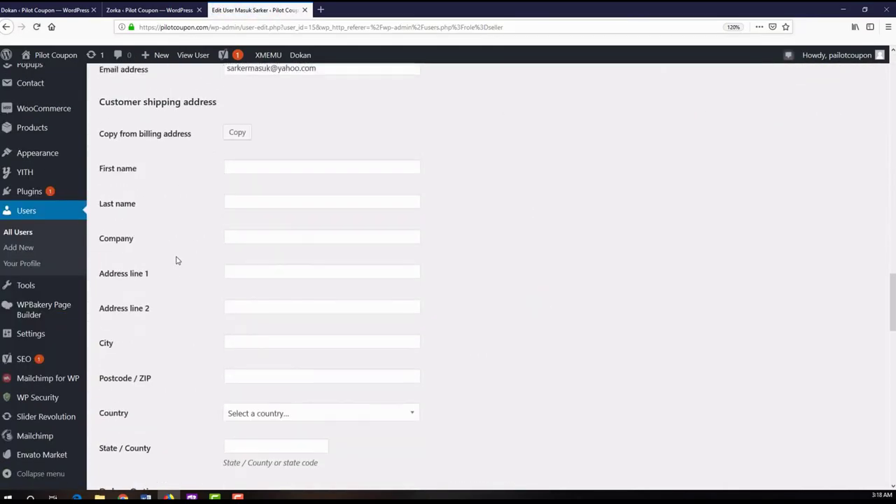
scroll(177, 259, down, 8)
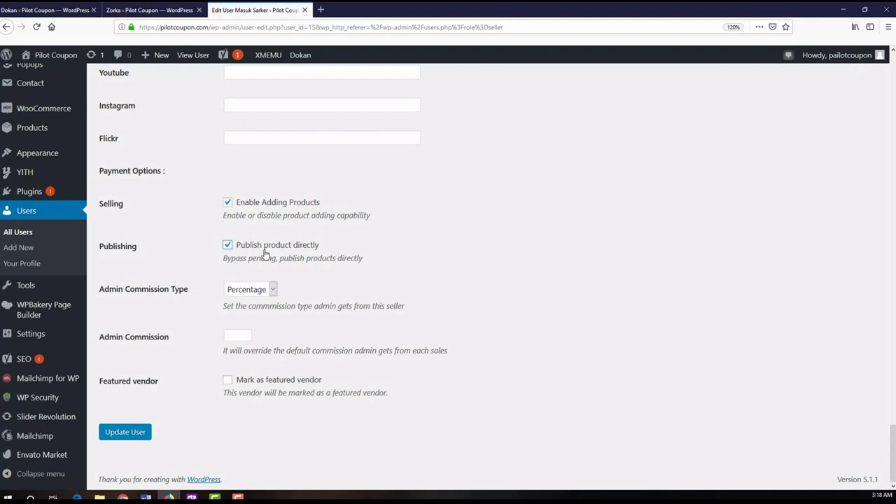
click(131, 435)
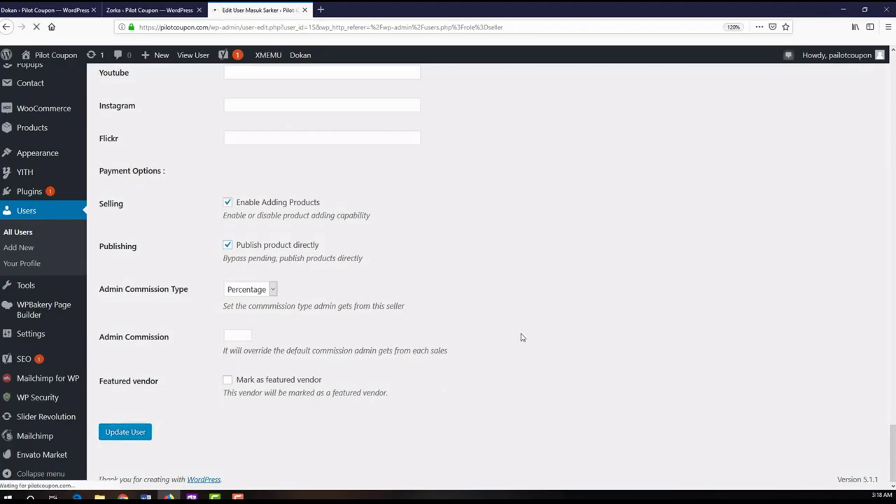
click(845, 11)
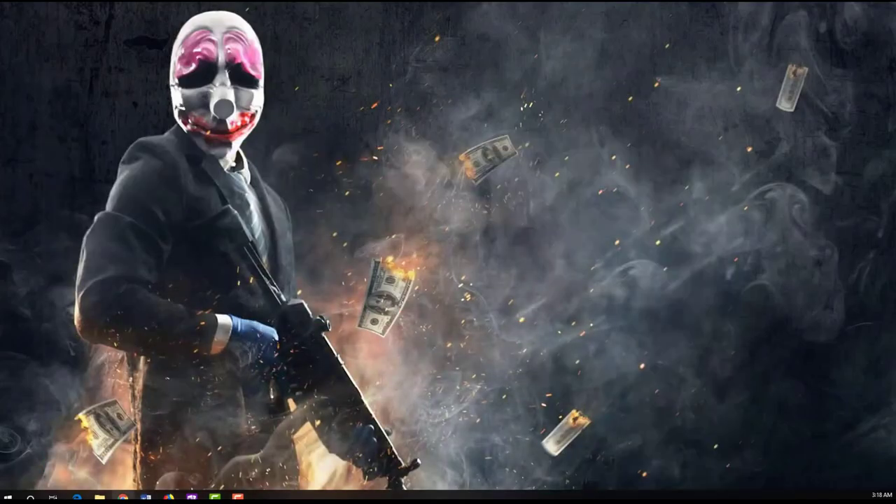
- Bring Chrome back from the taskbar to show the vendor Products dashboard
click(124, 497)
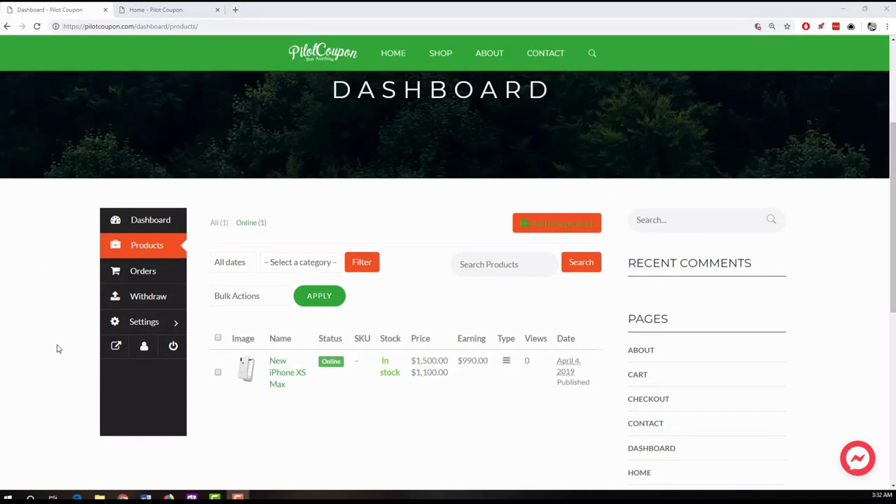
- In a new tab, go to yahoo.com Mail and open the Pilot Coupon account-created email
scroll(58, 349, up, 5)
scroll(54, 350, down, 1)
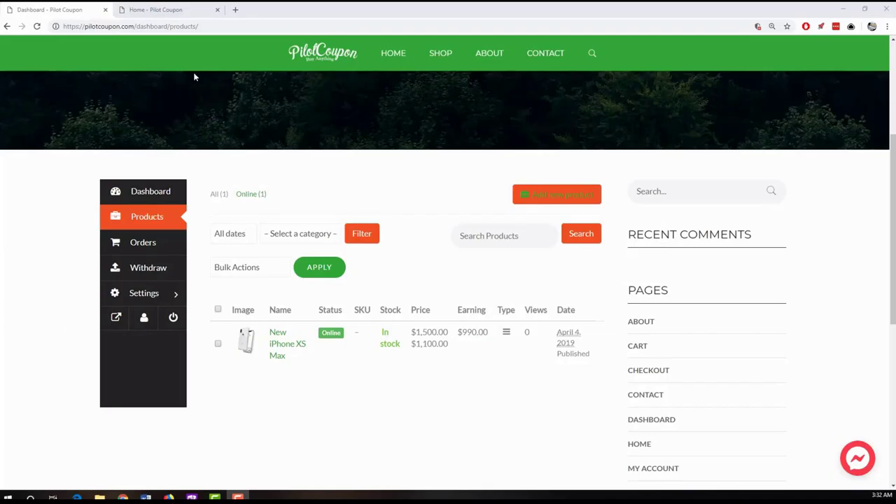
click(236, 11)
text(yah)
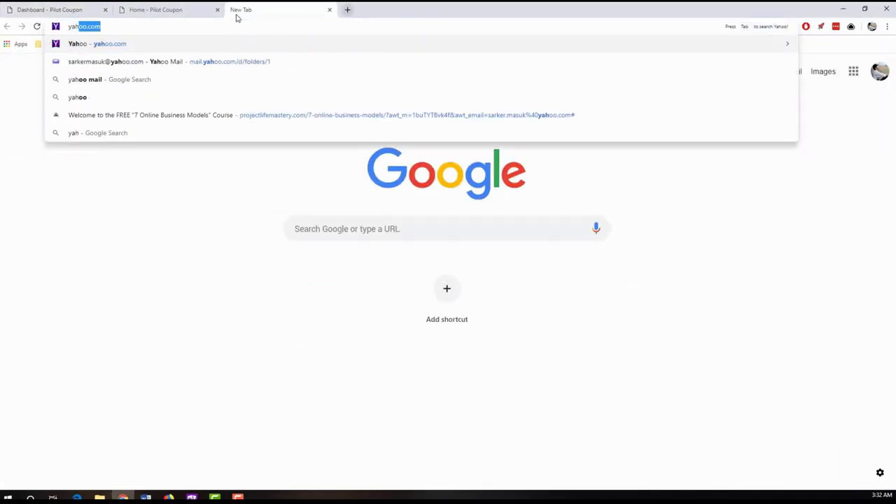
key(Return)
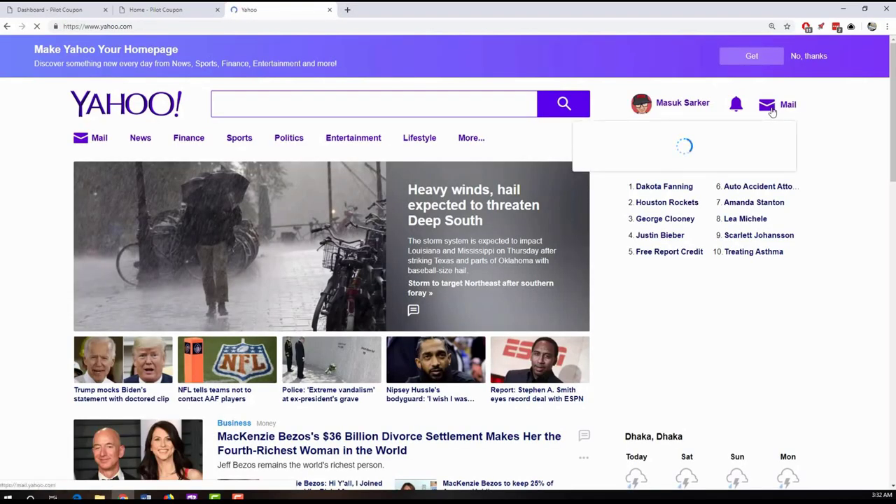
click(771, 112)
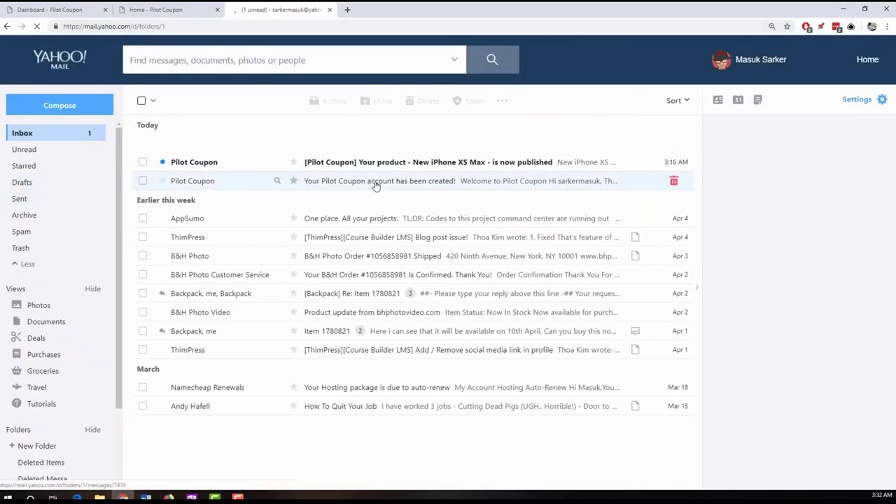
click(371, 183)
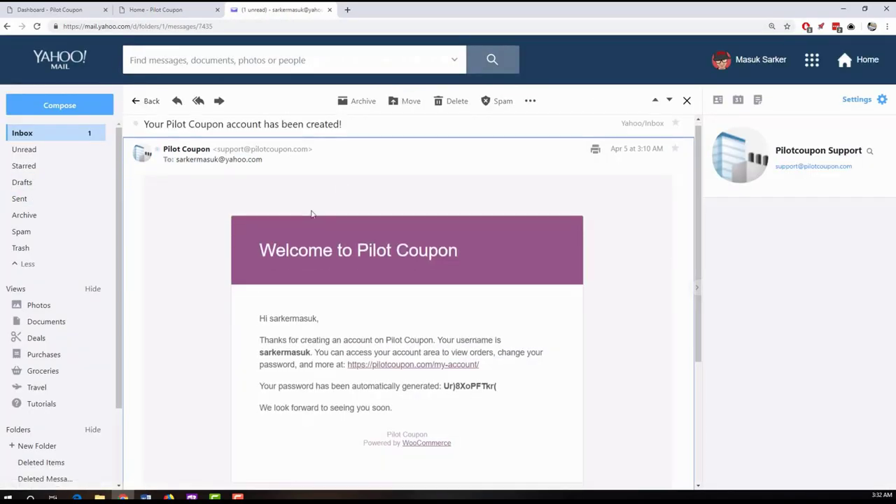
- Copy the generated password from the email and return to the store Dashboard tab
scroll(312, 213, down, 1)
drag(443, 343, 509, 350)
click(465, 346)
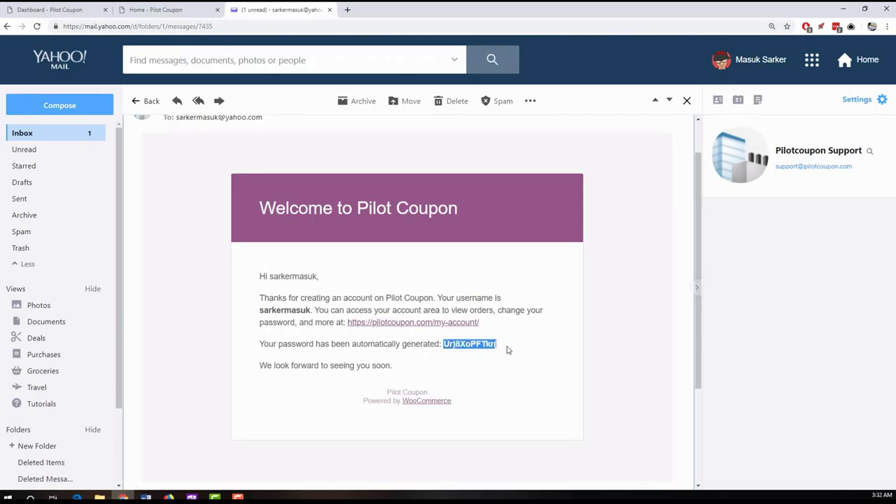
click(215, 284)
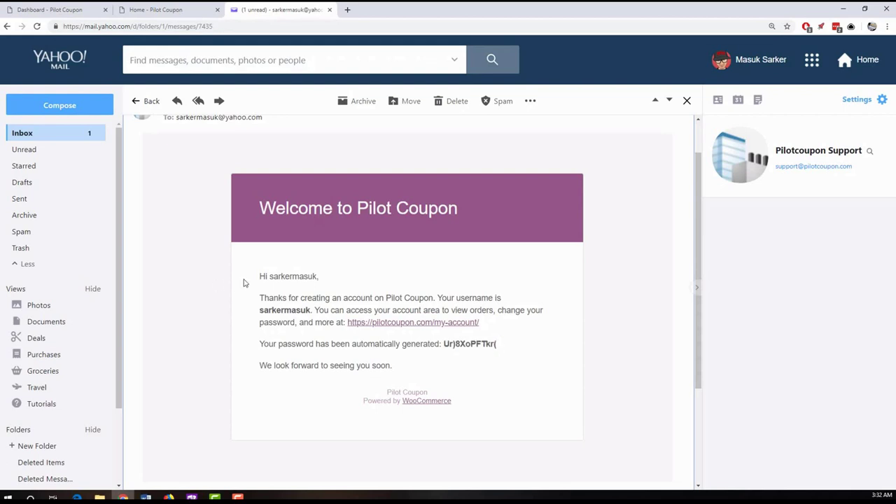
drag(445, 344, 504, 347)
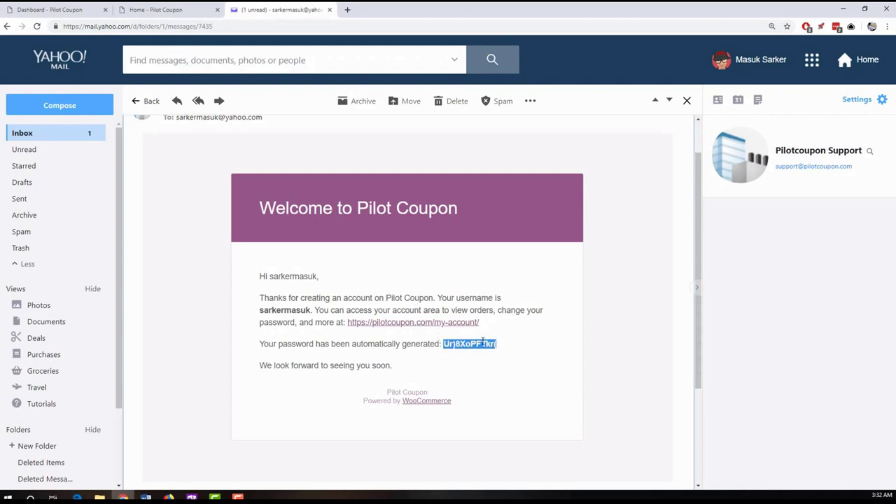
right_click(483, 342)
click(499, 347)
click(49, 9)
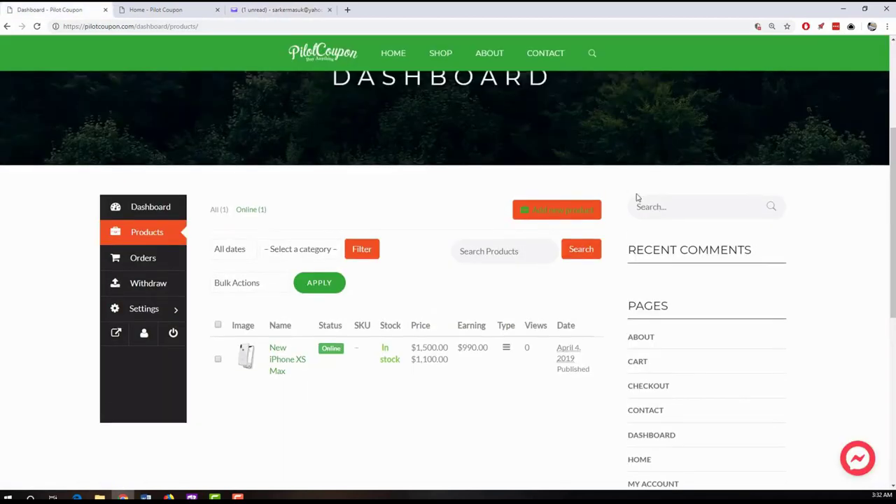
- Open My Account and paste the copied password into the current password field
scroll(637, 198, up, 3)
mouse_move(751, 56)
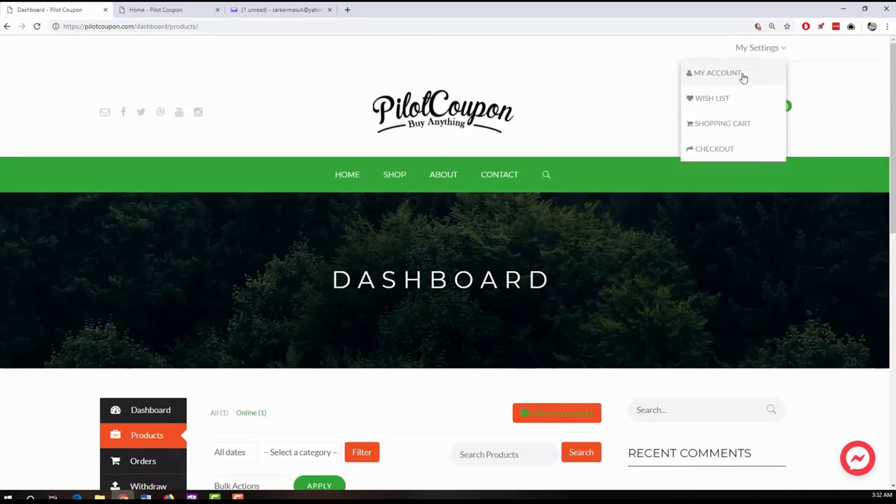
click(727, 77)
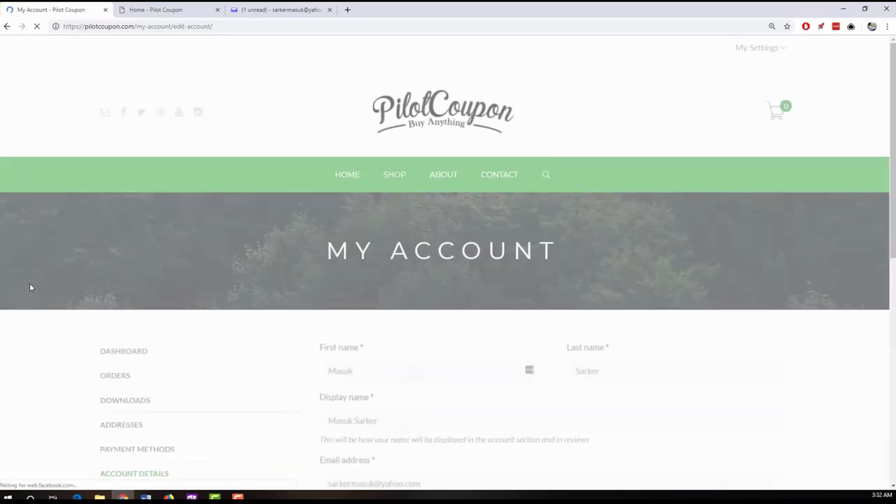
scroll(29, 286, down, 3)
scroll(29, 286, down, 2)
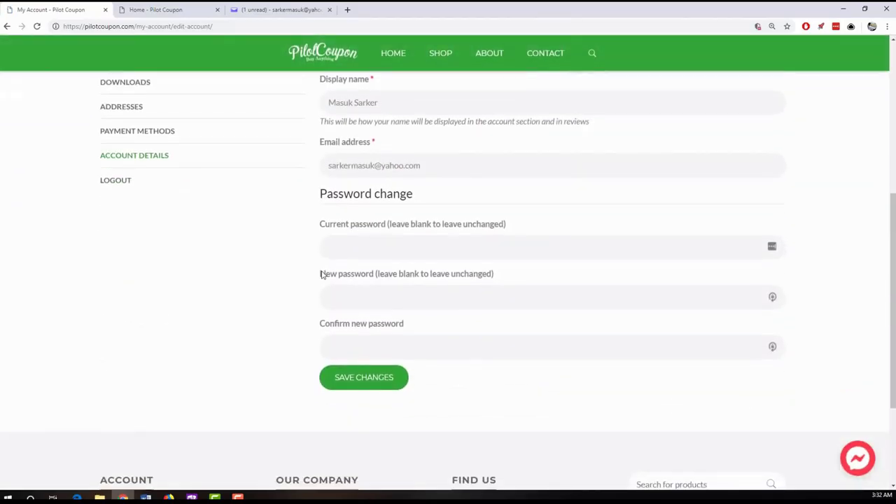
right_click(345, 254)
click(365, 341)
click(356, 340)
- Return to the account Dashboard and open the Dokan Vendor Dashboard overview
scroll(64, 312, up, 2)
scroll(35, 306, down, 1)
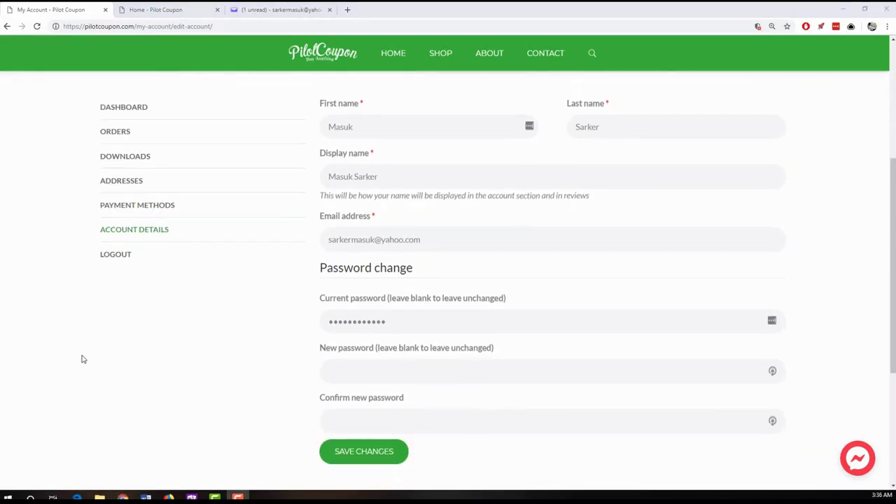
scroll(77, 357, up, 2)
scroll(73, 358, up, 2)
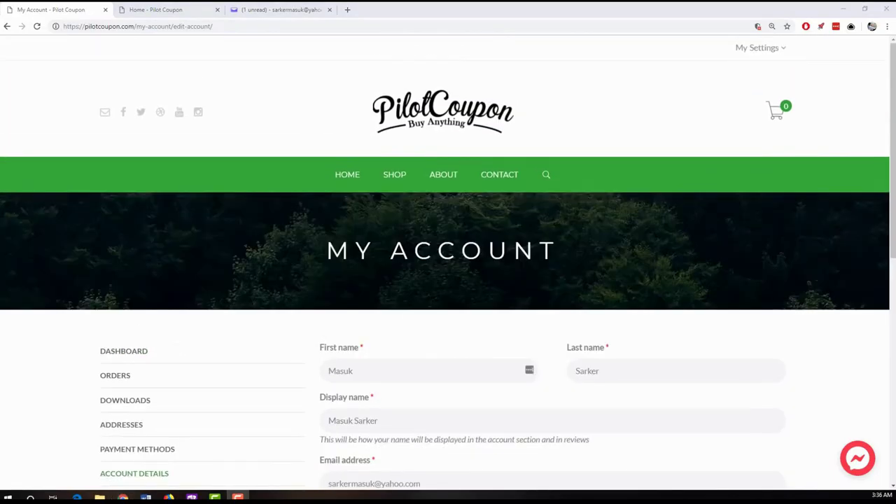
click(133, 352)
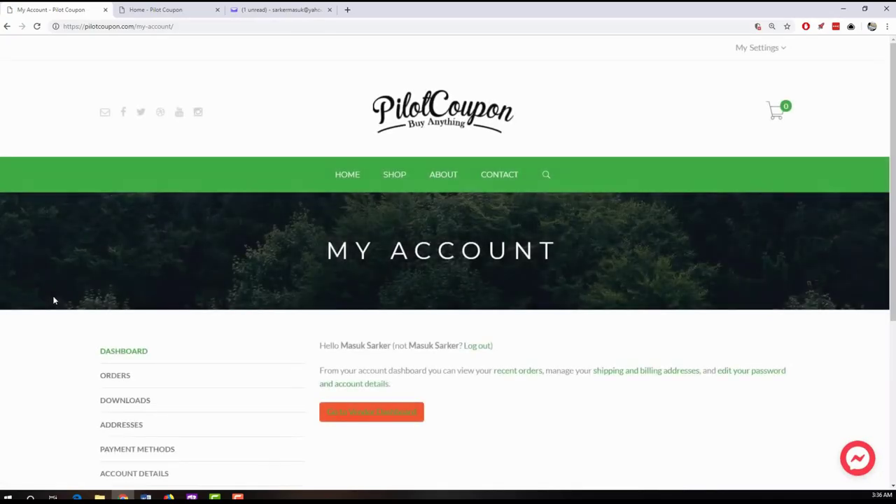
click(364, 415)
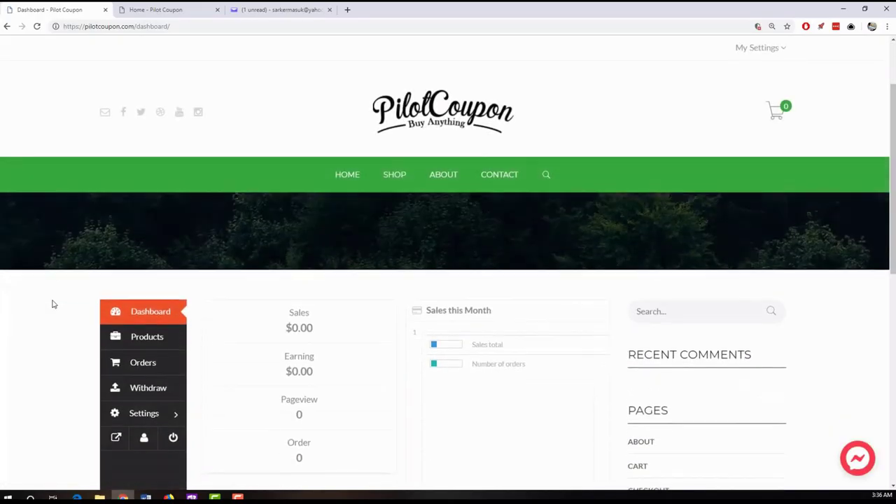
scroll(52, 303, down, 2)
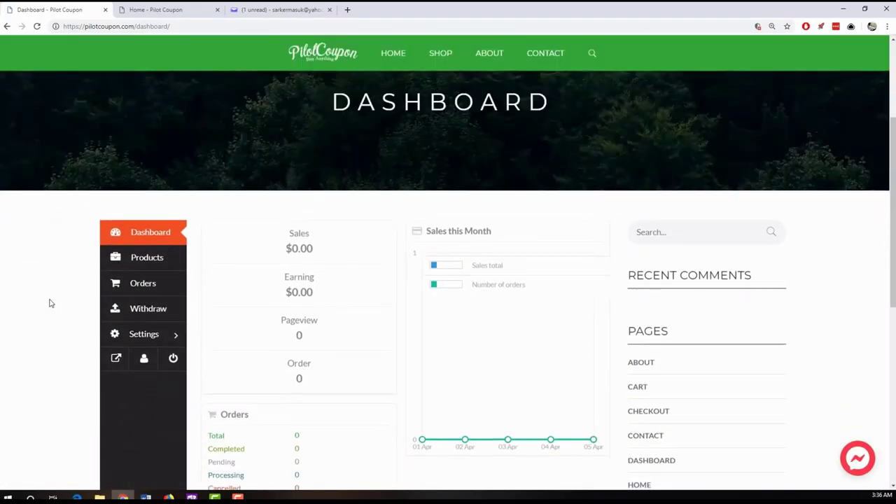
- Check the vendor Withdraw page's $0.00 balance, then bring the Firefox admin window forward
scroll(266, 228, up, 2)
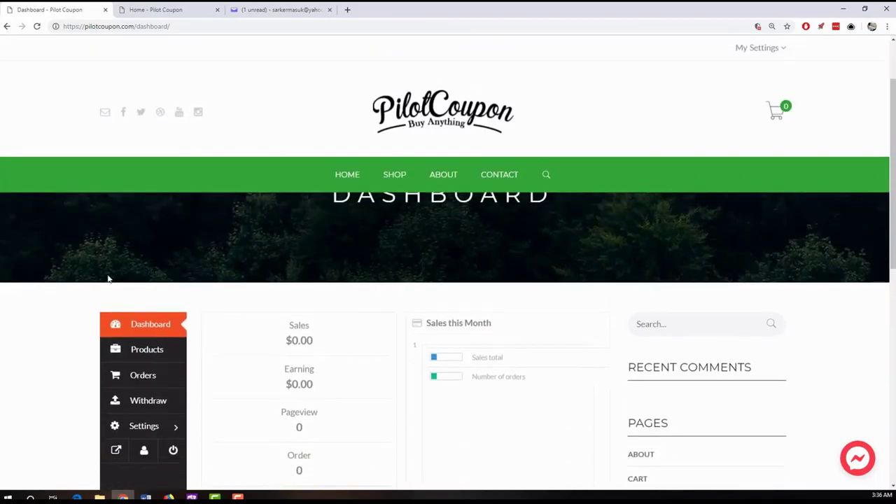
scroll(84, 279, down, 1)
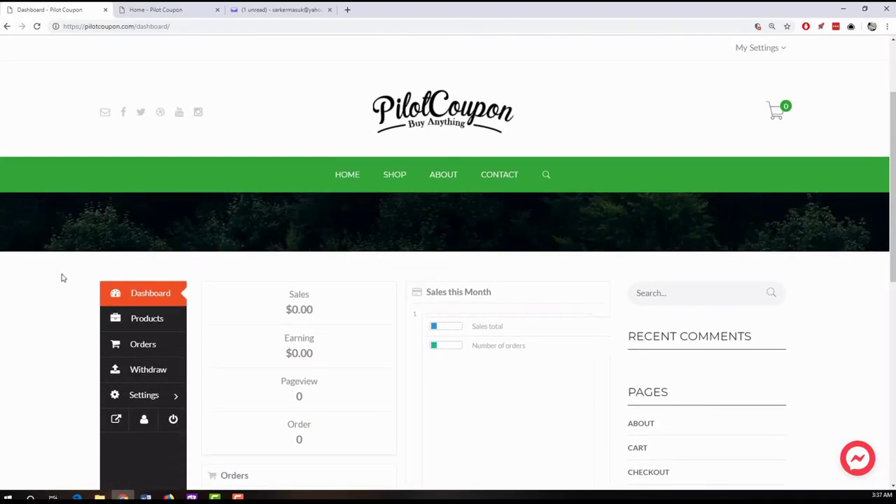
click(148, 369)
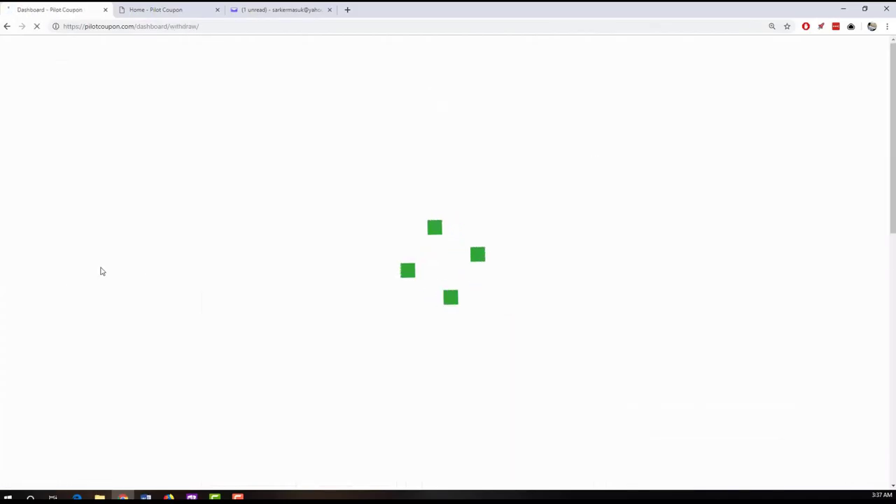
scroll(70, 308, down, 2)
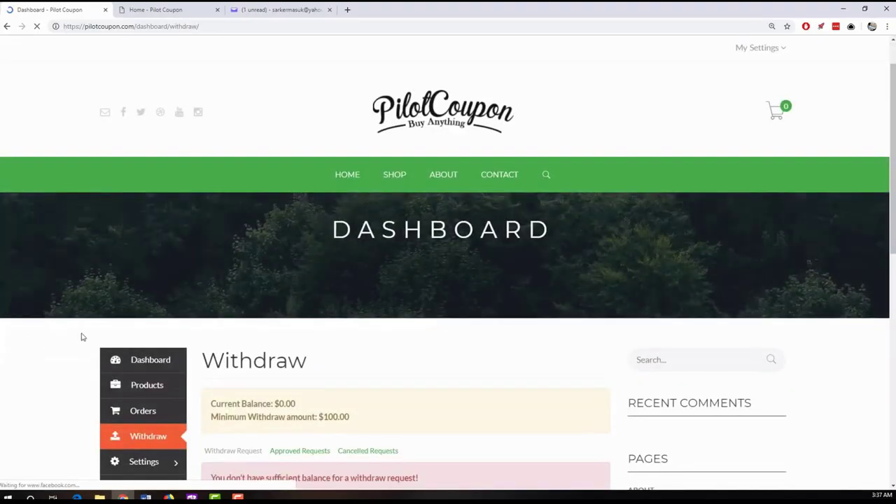
click(169, 496)
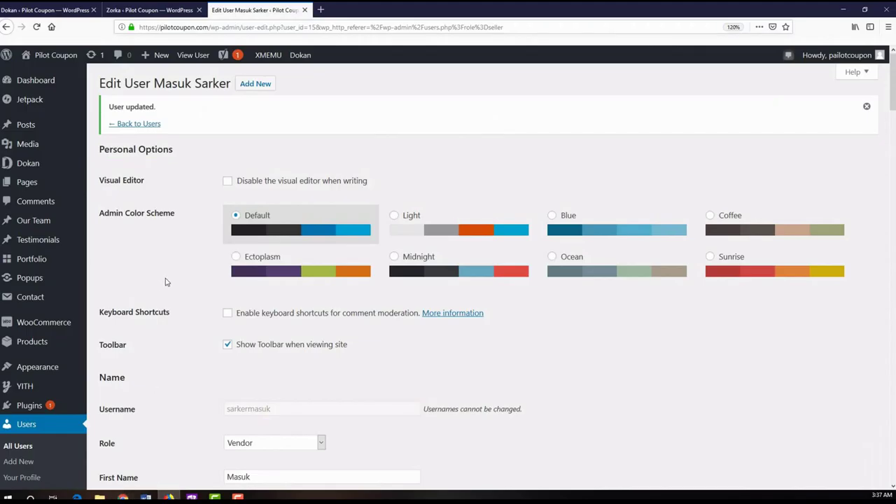
- Open the Dokan Withdraw admin page from the Dokan sidebar submenu
mouse_move(34, 165)
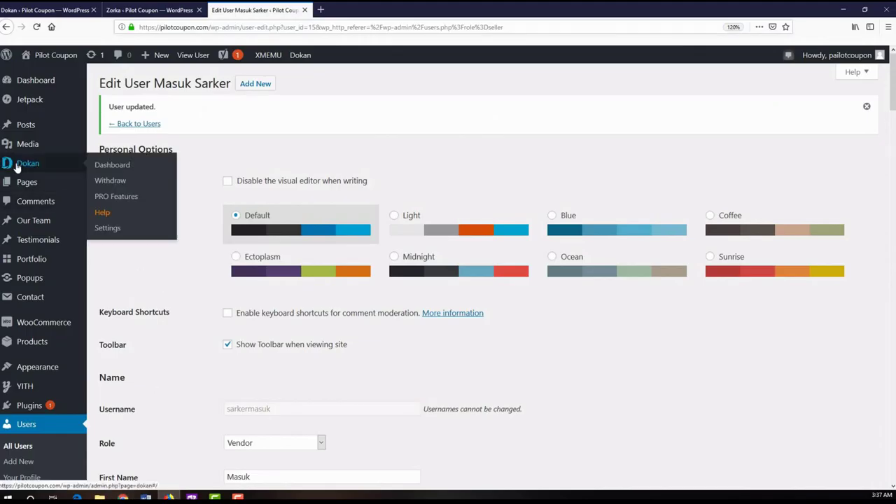
click(112, 182)
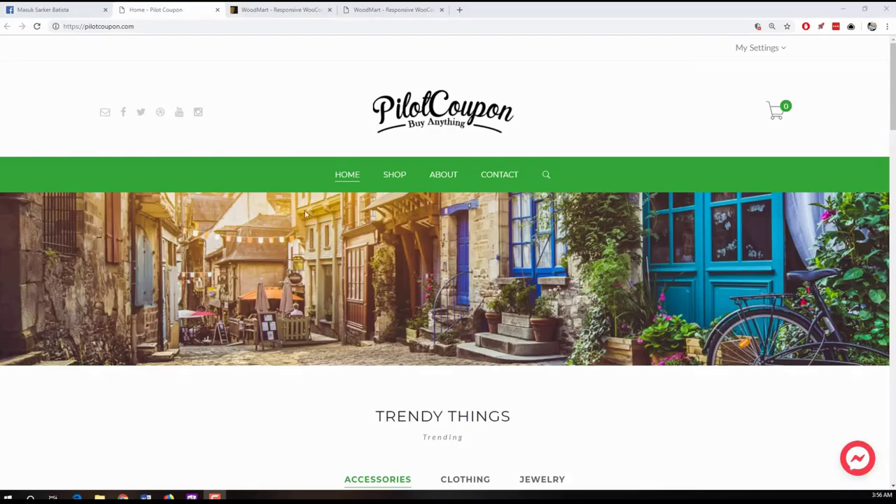
scroll(82, 363, down, 3)
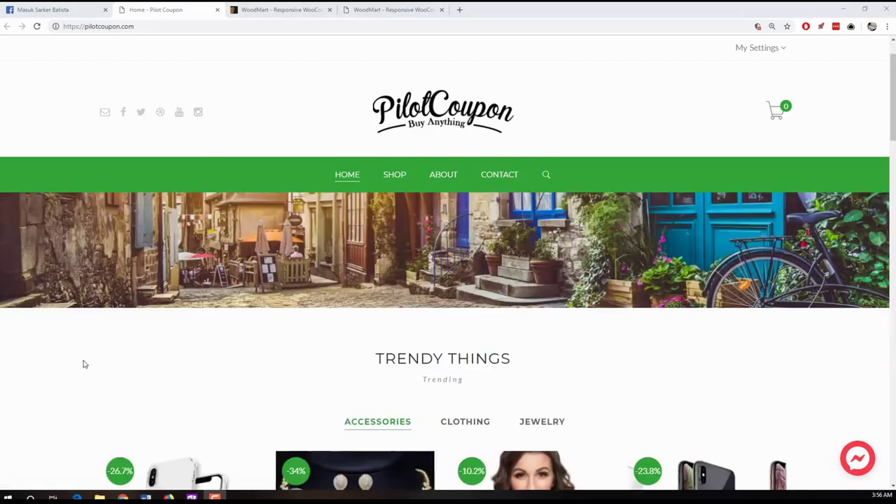
scroll(79, 345, up, 3)
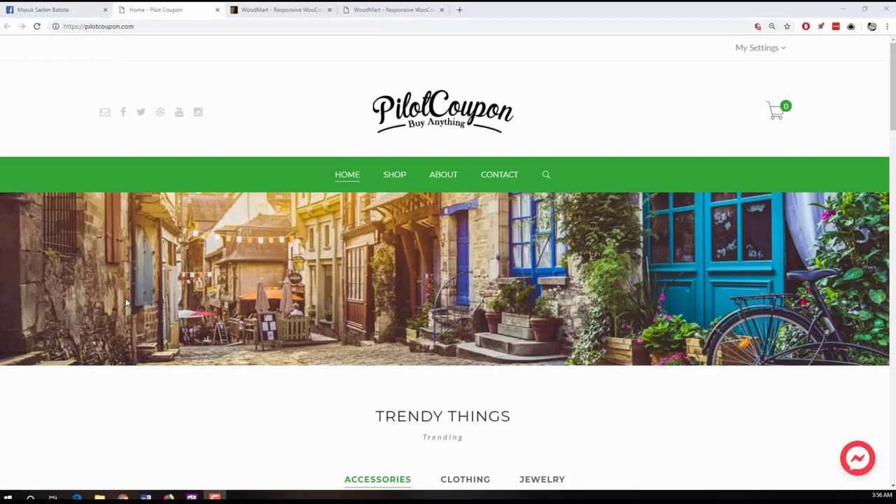
scroll(127, 303, down, 3)
scroll(60, 304, up, 3)
- Look over the WoodMart theme page on ThemeForest
click(253, 9)
scroll(56, 242, up, 3)
scroll(44, 246, down, 4)
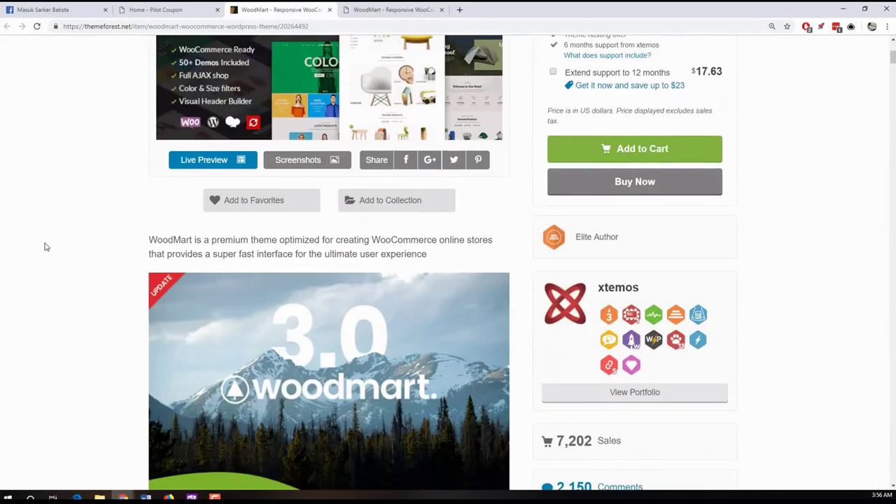
scroll(37, 251, up, 1)
scroll(35, 251, up, 3)
scroll(32, 257, down, 4)
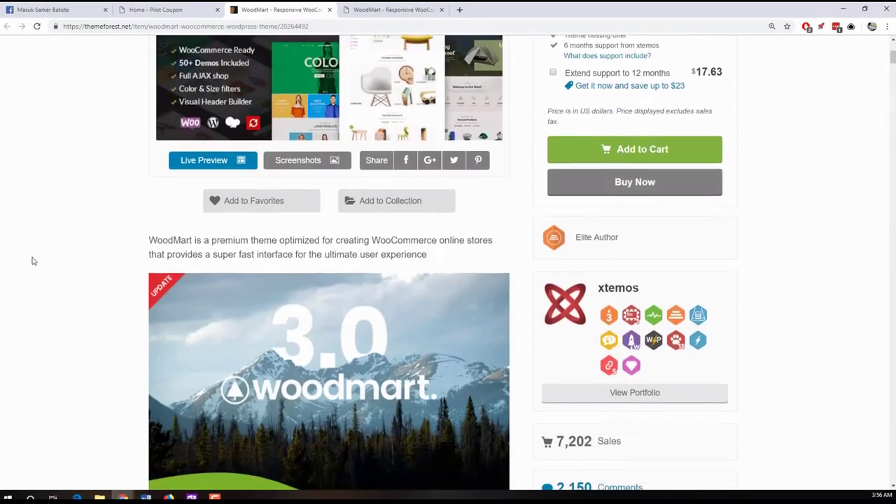
scroll(33, 258, up, 3)
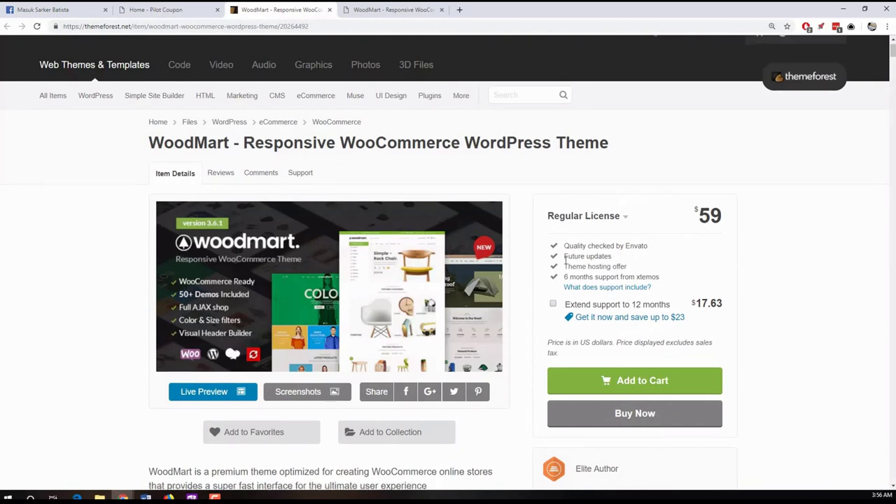
scroll(530, 310, down, 5)
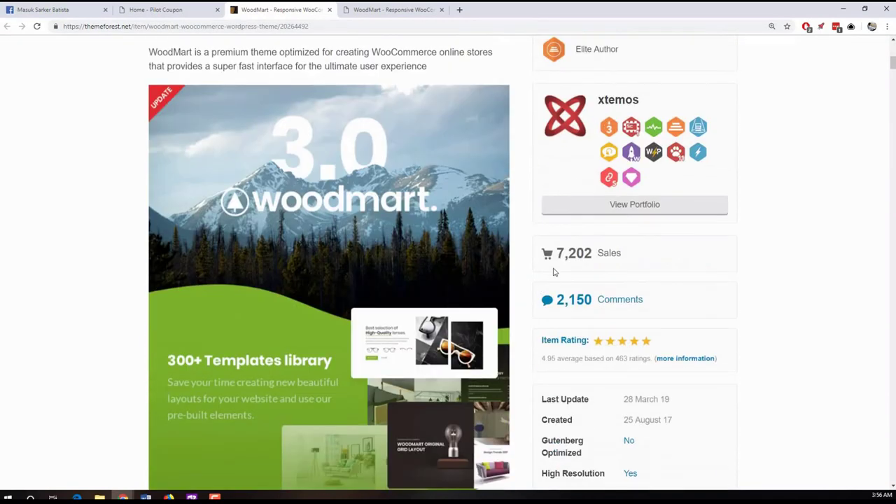
scroll(112, 290, up, 6)
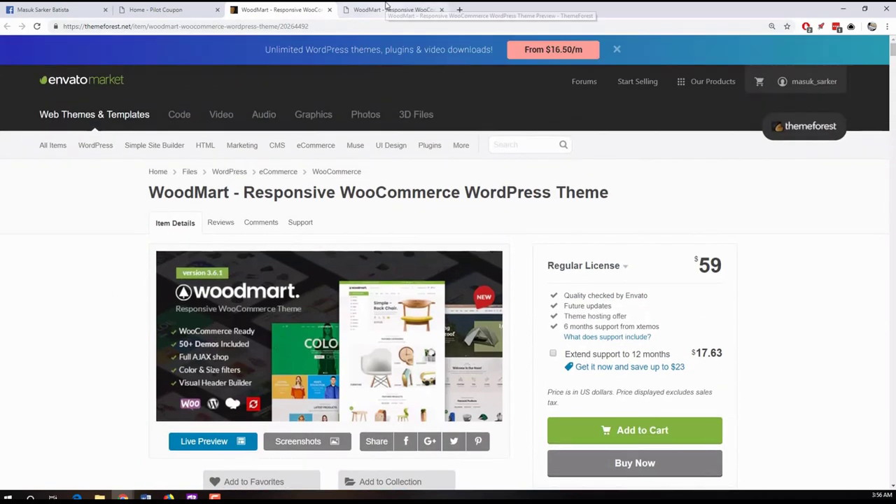
- Scroll through the WoodMart live preview demo store
click(392, 10)
scroll(62, 263, down, 3)
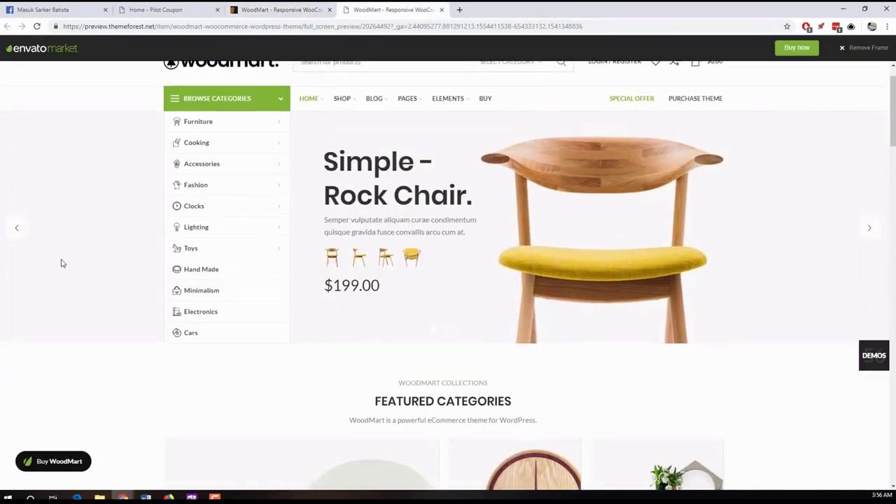
scroll(61, 263, down, 20)
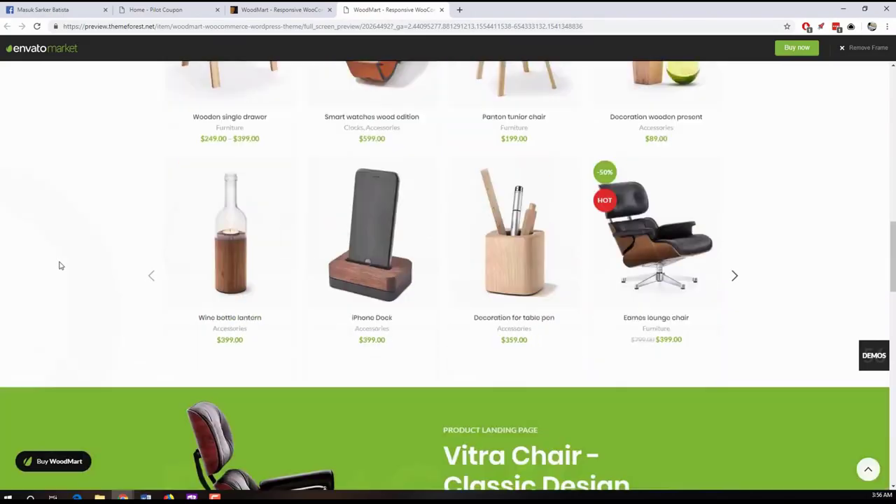
scroll(58, 268, down, 4)
scroll(63, 287, up, 15)
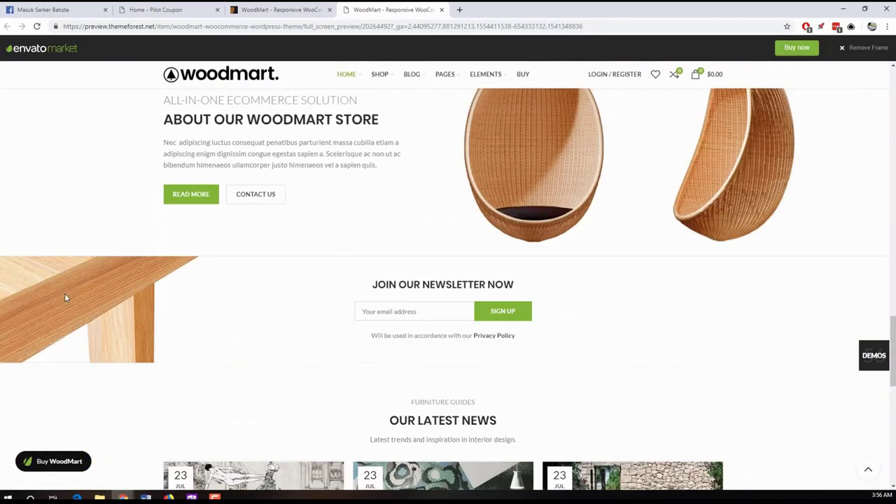
scroll(65, 297, up, 10)
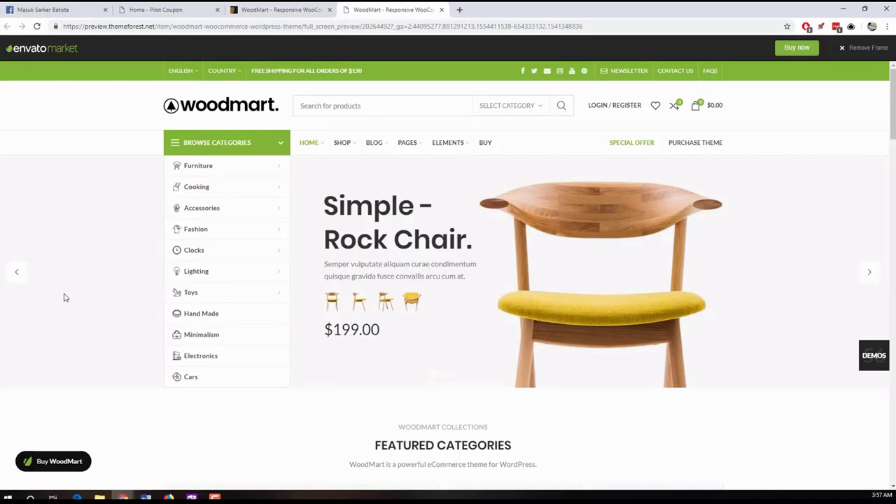
scroll(69, 284, down, 1)
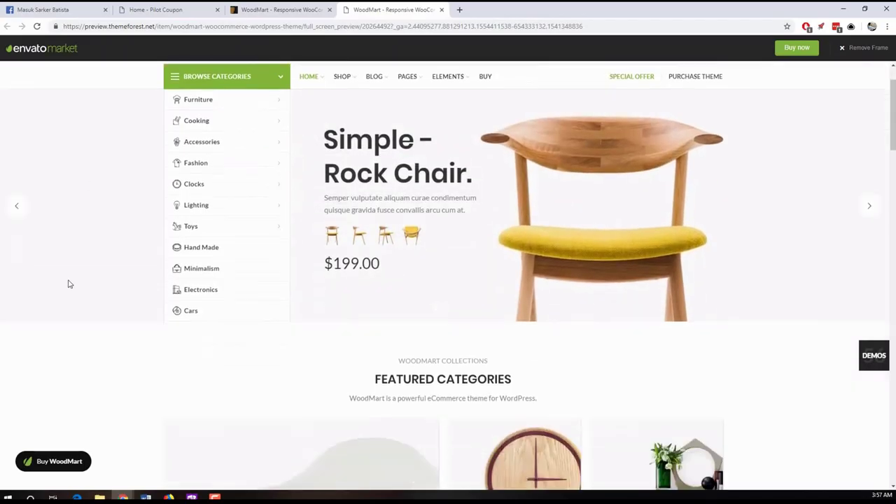
scroll(68, 283, down, 1)
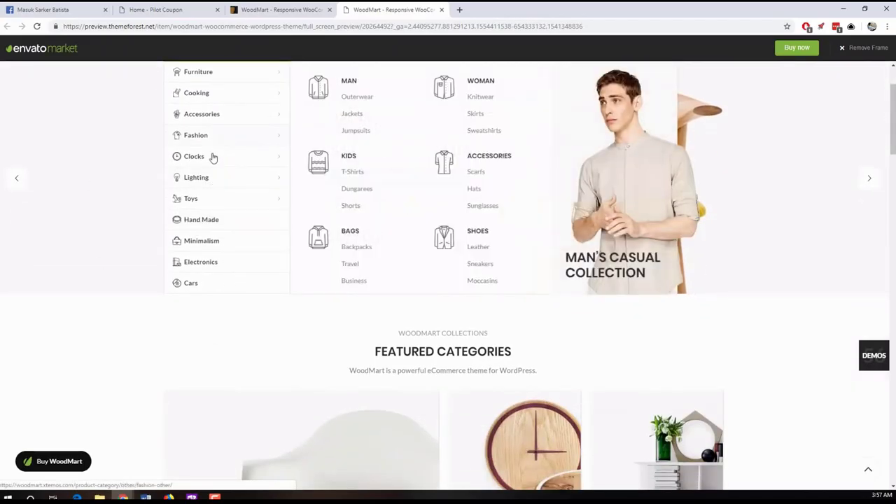
scroll(213, 157, up, 1)
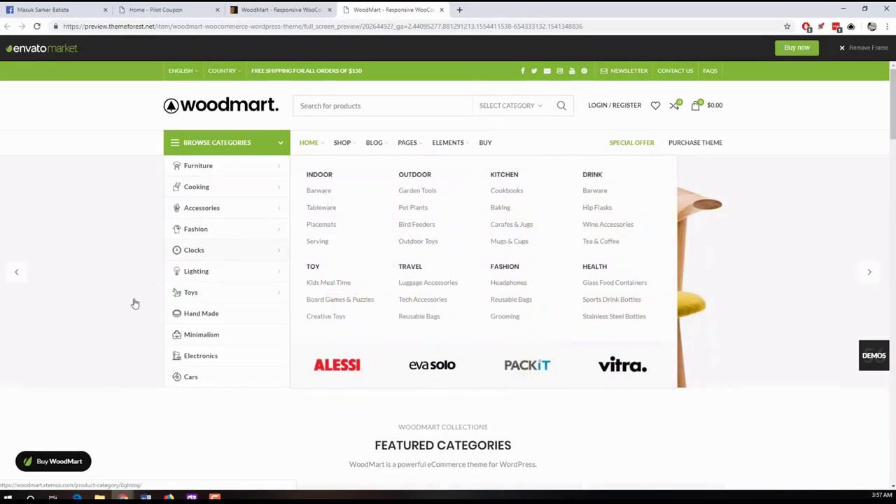
scroll(102, 302, down, 1)
scroll(102, 304, up, 1)
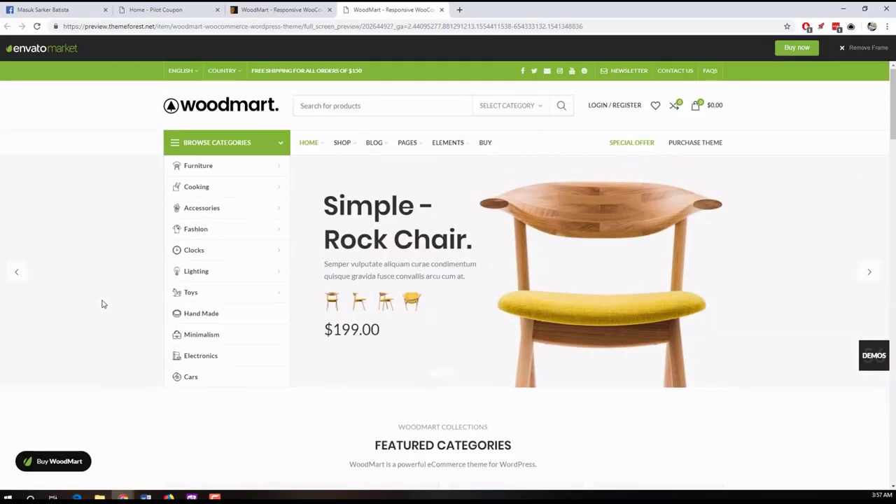
scroll(102, 303, down, 2)
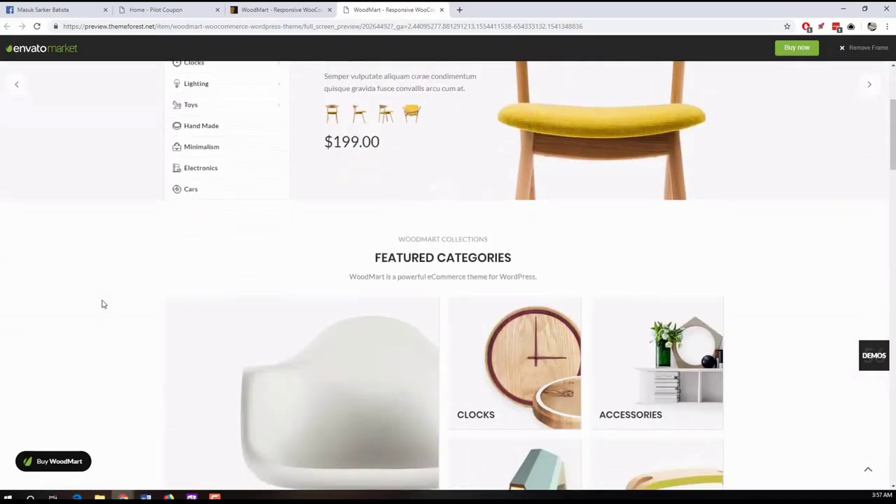
scroll(102, 304, up, 2)
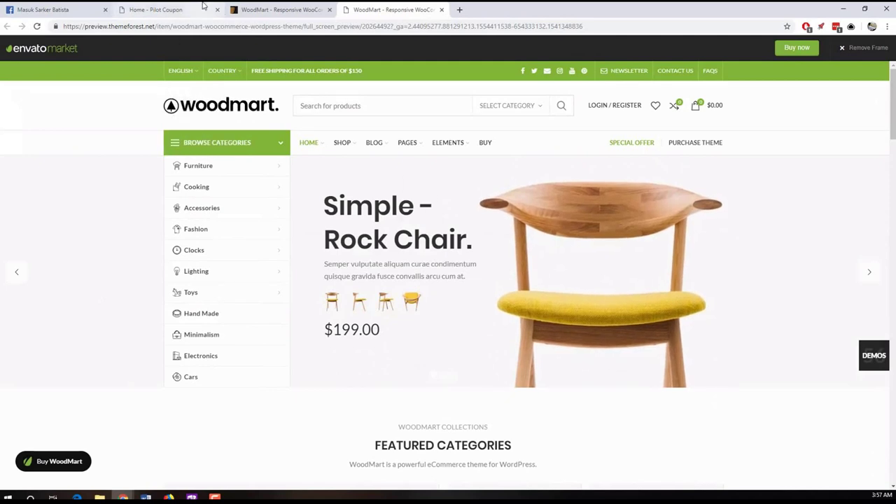
- Glance at the Pilot Coupon home page, then go back to the WoodMart demo
click(158, 9)
click(392, 8)
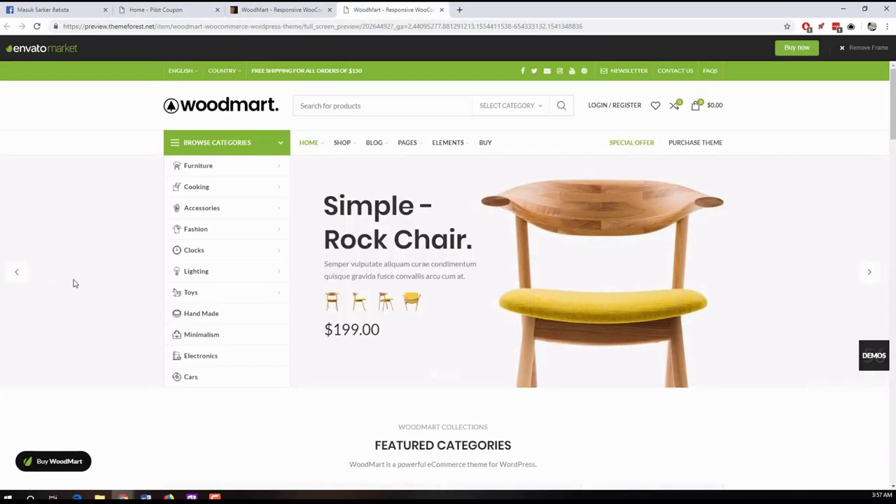
scroll(75, 283, down, 15)
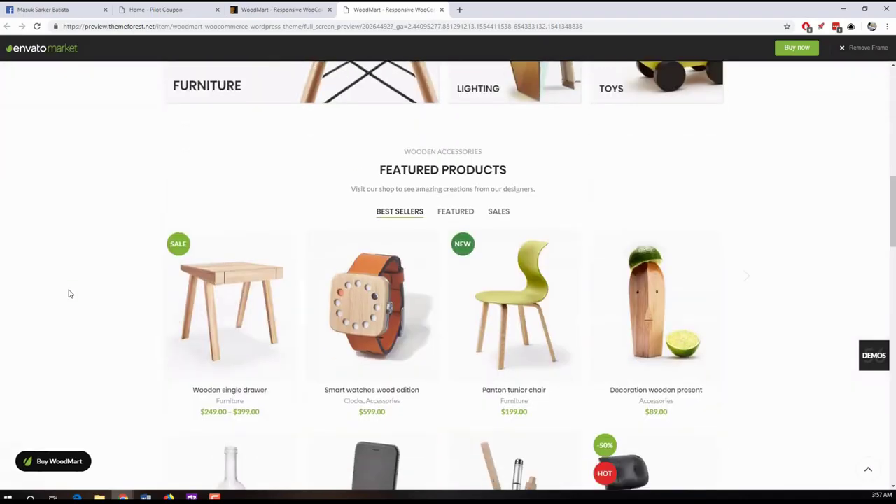
scroll(61, 342, up, 15)
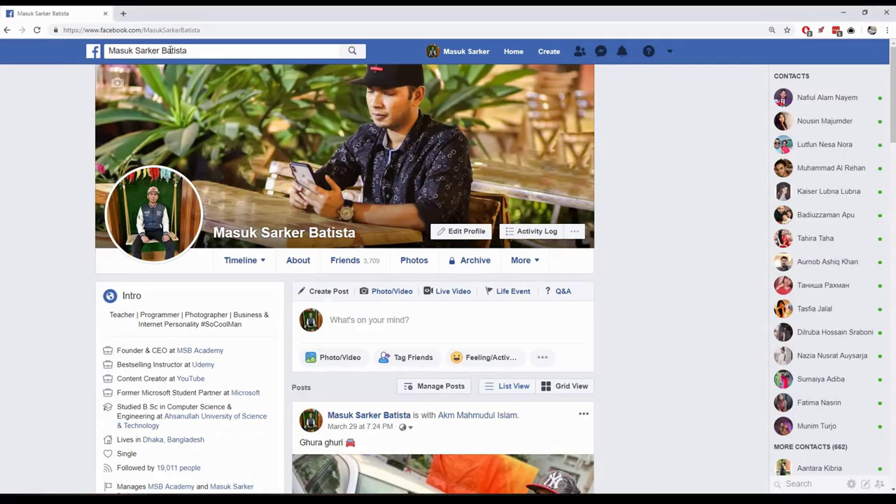
- Search Facebook for বেচা কেনা and browse the Groups results
click(224, 50)
text(বেচা কেনা)
key(Return)
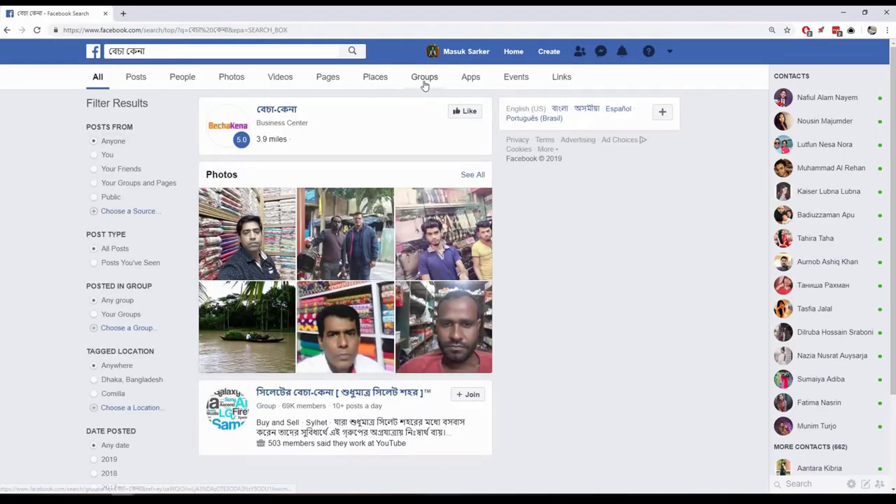
click(423, 83)
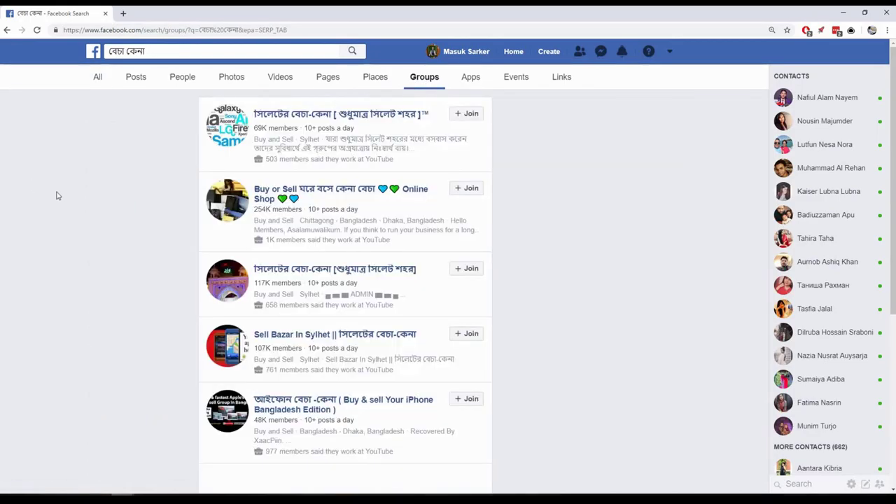
scroll(44, 192, down, 8)
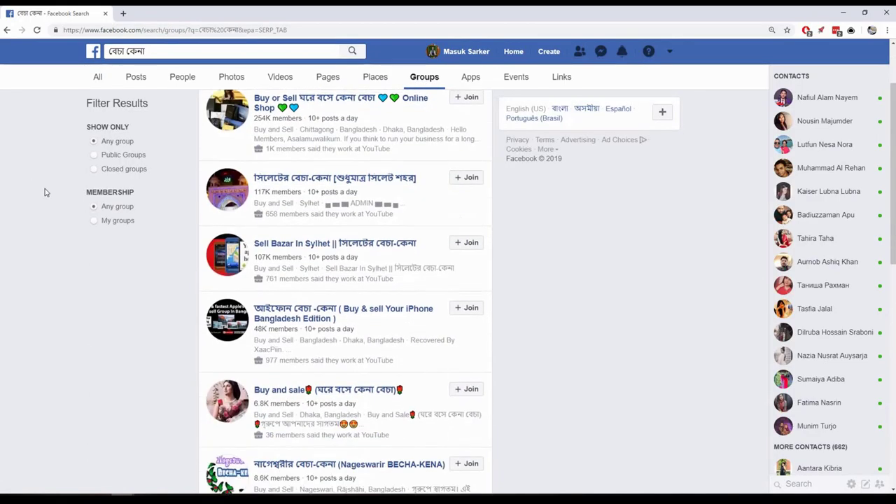
scroll(44, 192, up, 10)
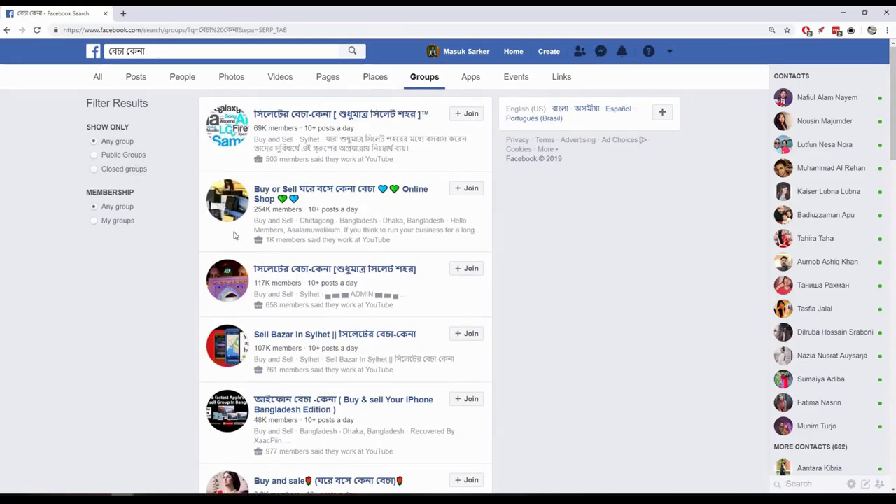
scroll(145, 301, down, 1)
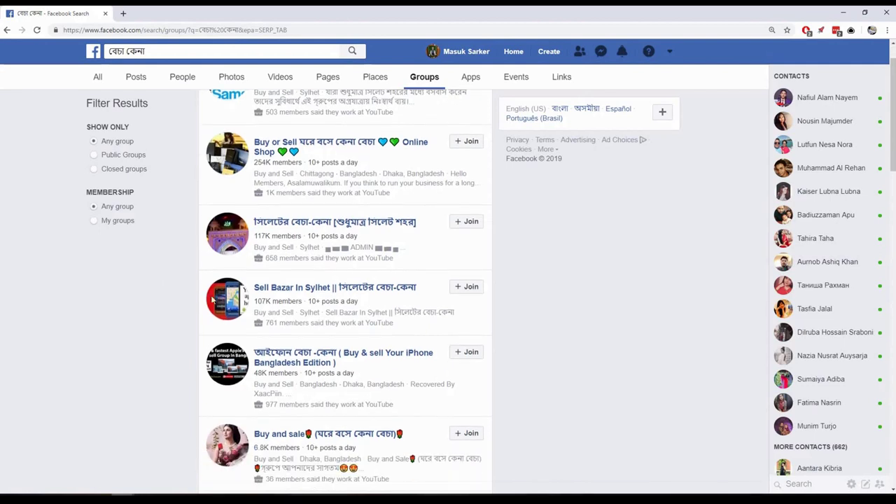
scroll(144, 308, down, 1)
scroll(139, 308, down, 1)
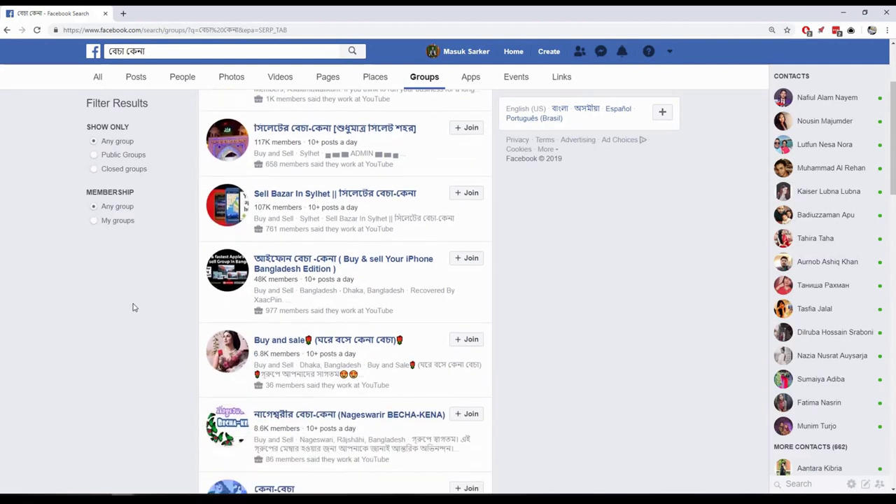
scroll(77, 301, up, 3)
scroll(73, 252, down, 2)
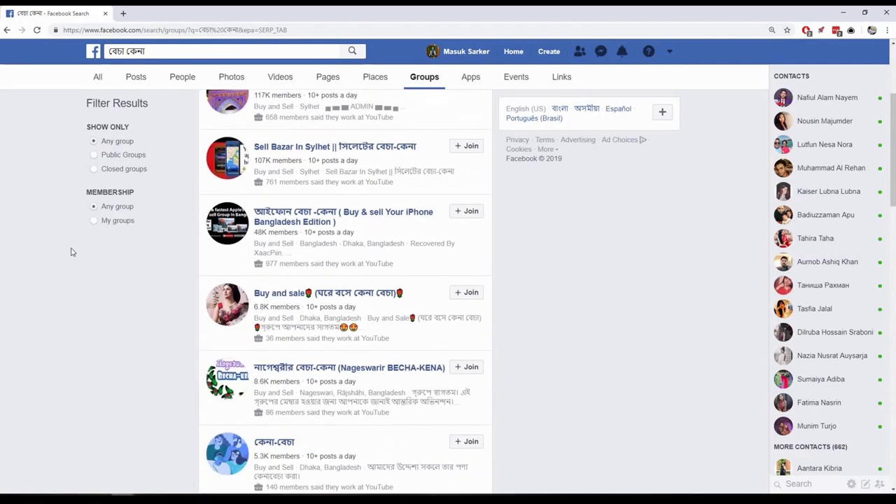
scroll(33, 261, up, 2)
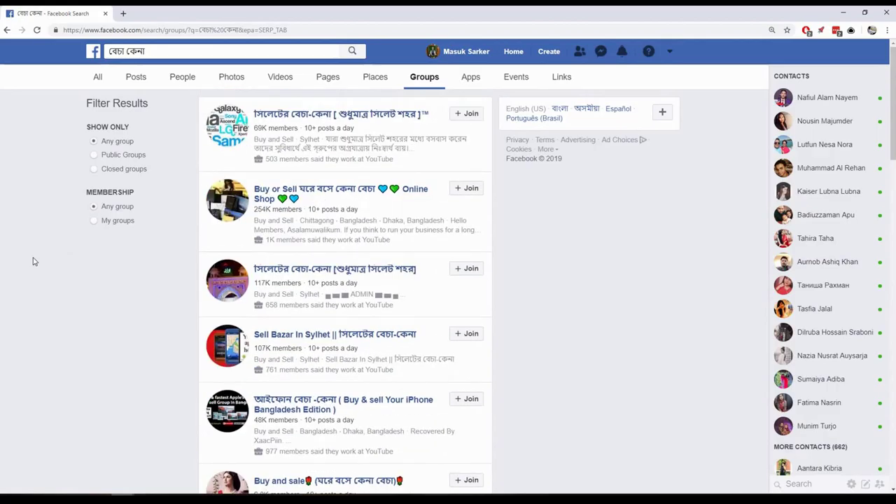
scroll(32, 259, down, 3)
scroll(56, 276, up, 3)
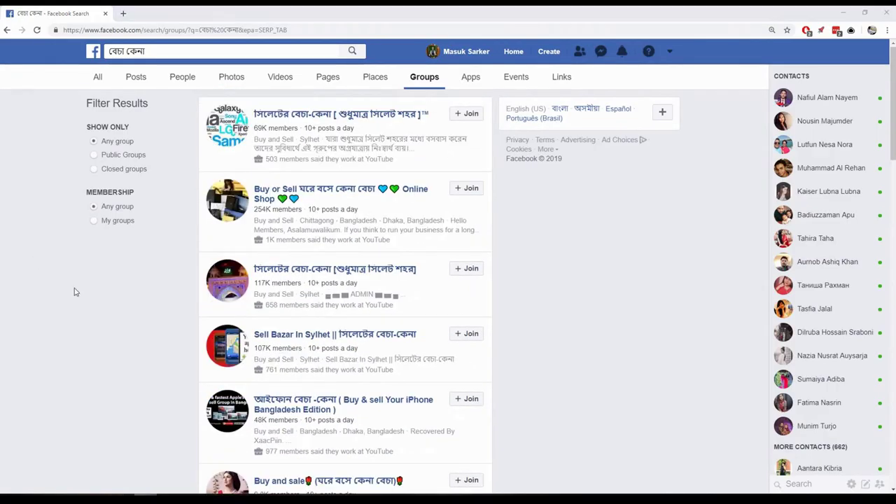
- Search groups for ক্রয় বিক্রয় and scroll through the results
click(134, 56)
text(ক্রয় বিক্রয়)
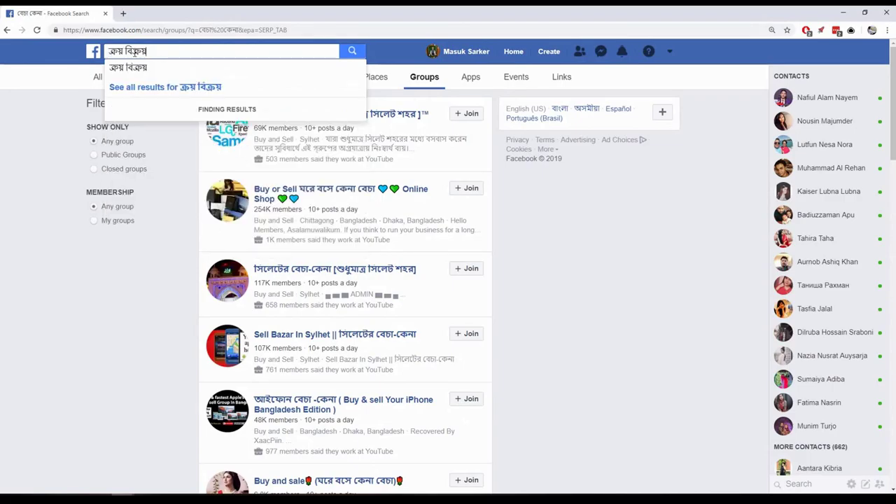
click(194, 138)
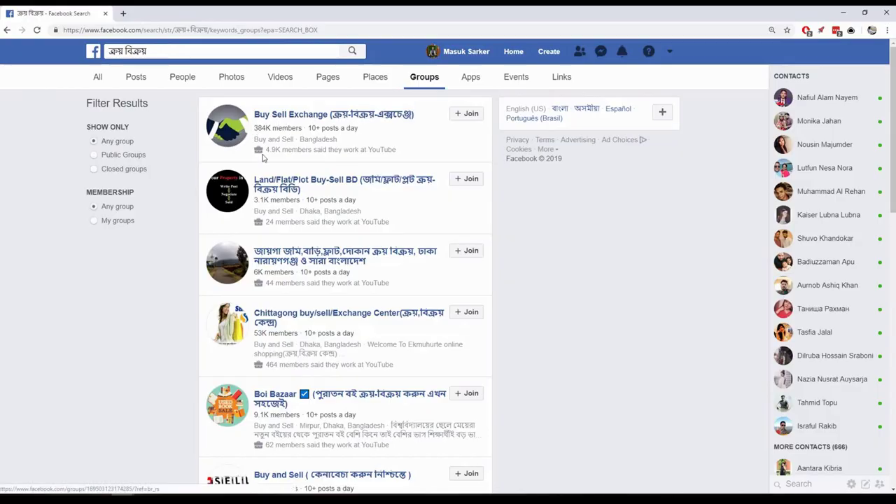
scroll(174, 274, down, 1)
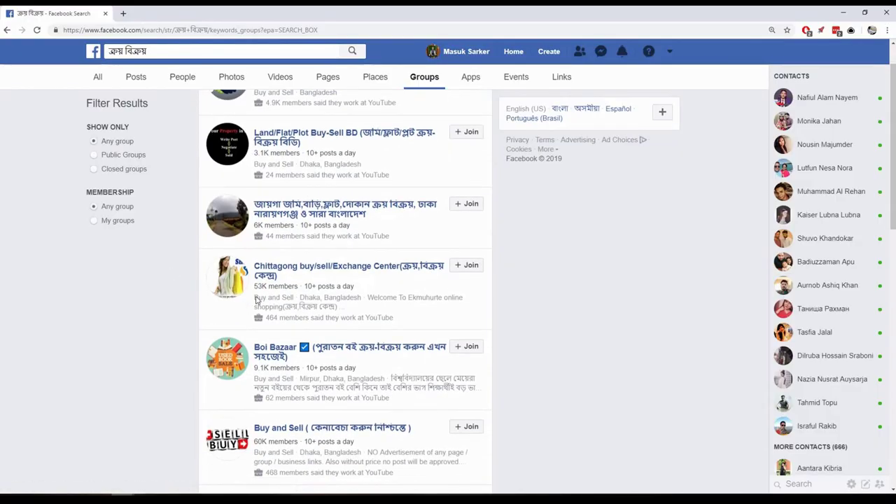
scroll(179, 280, down, 3)
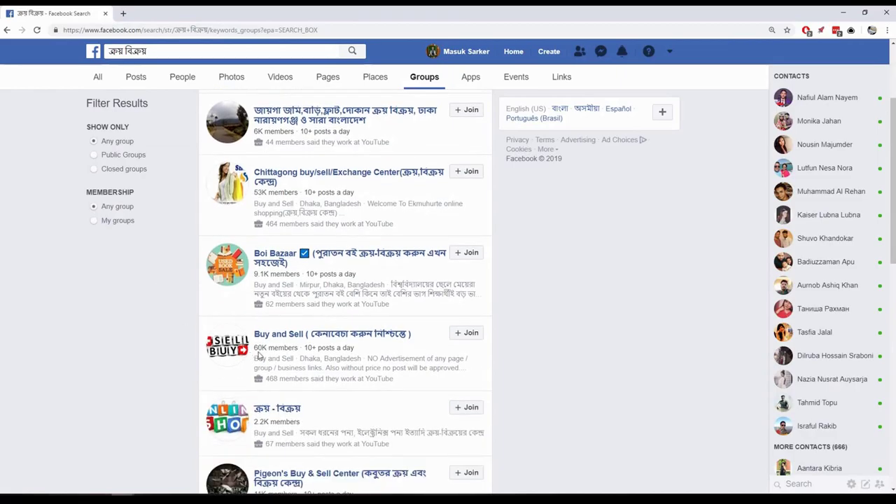
scroll(142, 373, down, 5)
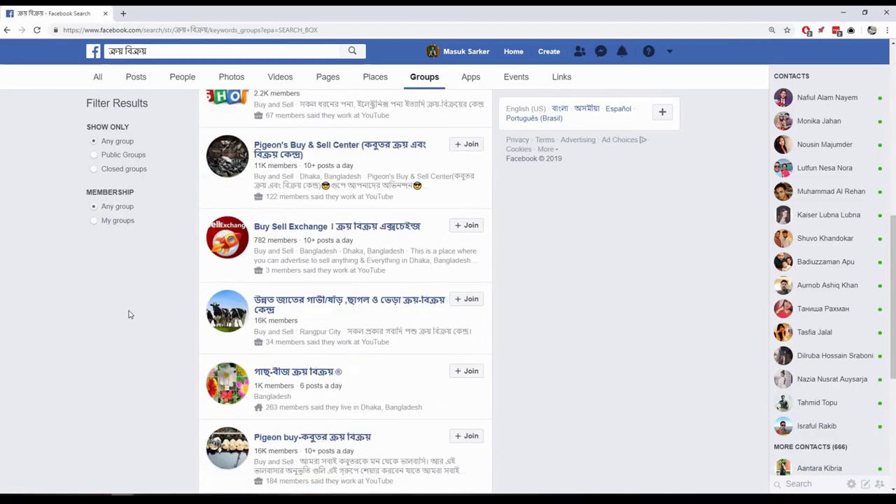
scroll(73, 290, up, 6)
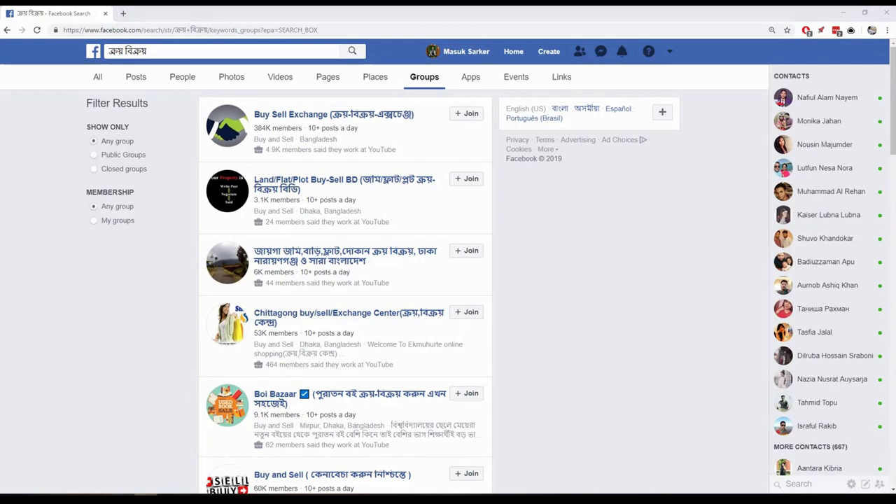
- Paste ব্যবসা করি into the search and browse the resulting business groups
key(alt+Tab)
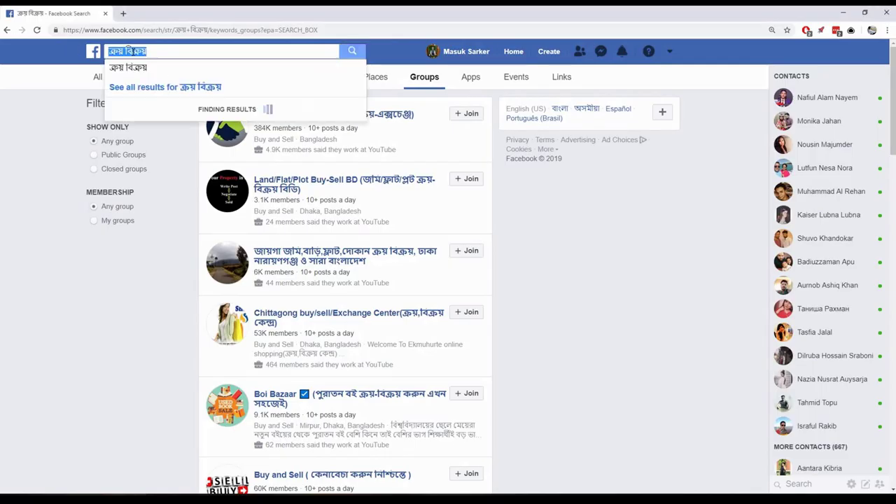
text(ব্যবসা করি)
key(Return)
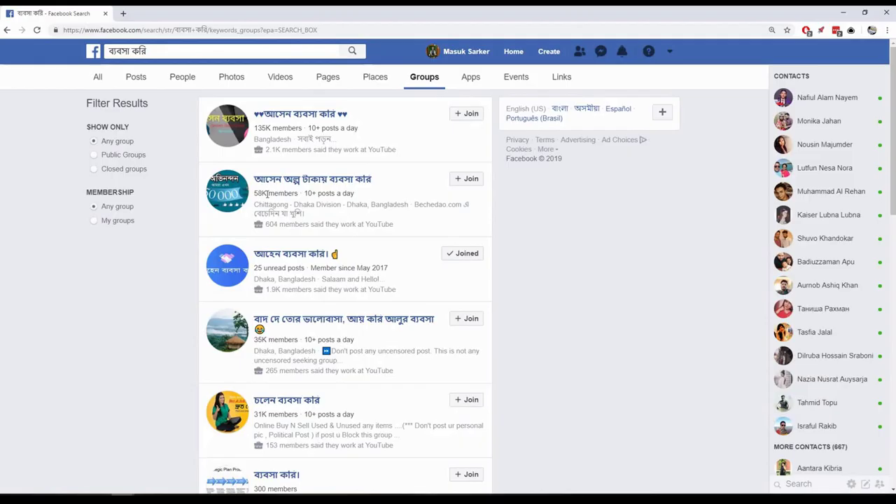
scroll(194, 278, down, 1)
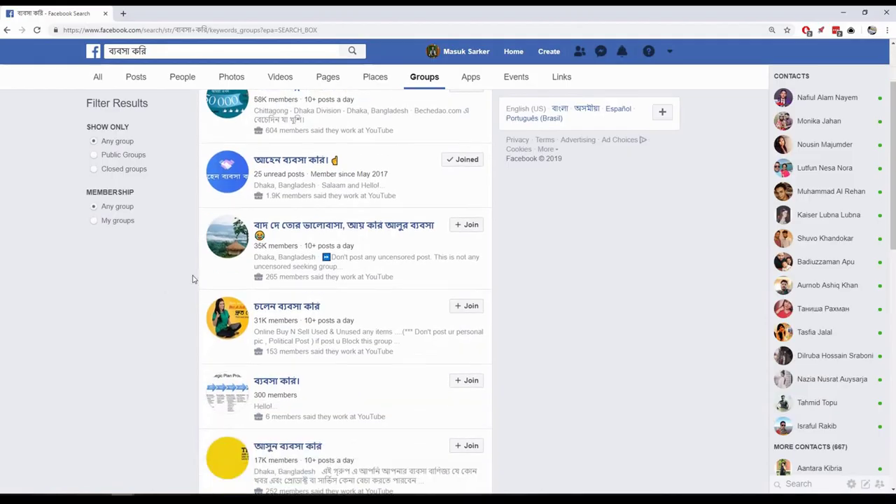
scroll(119, 292, down, 1)
scroll(129, 287, down, 1)
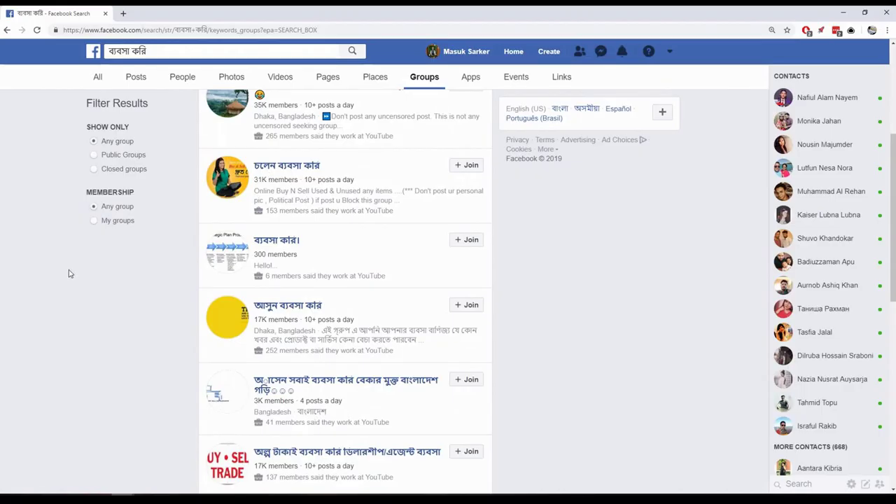
scroll(56, 272, down, 3)
scroll(55, 272, up, 8)
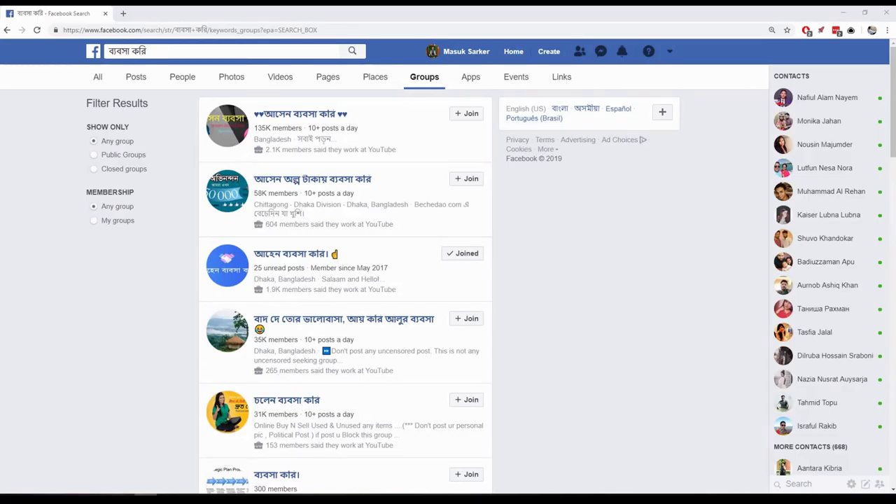
- Search groups for 'Business' and bring up link options on Promote Your Business
click(140, 53)
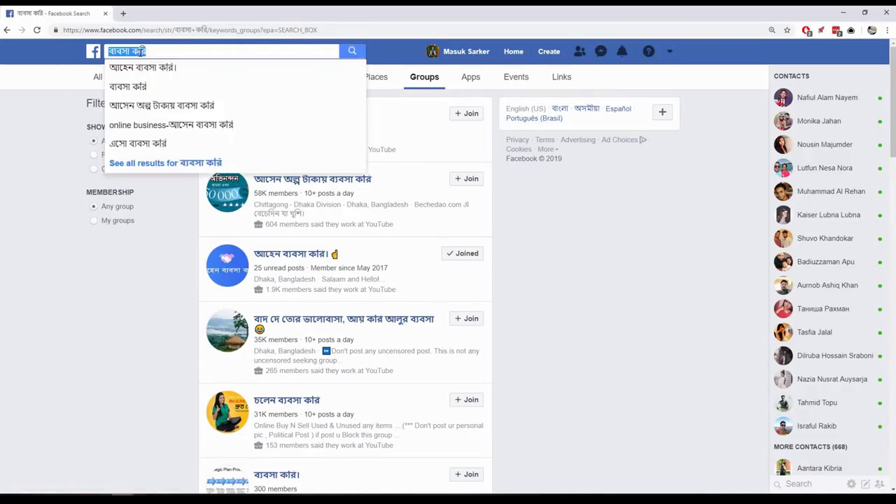
text(Business)
key(Return)
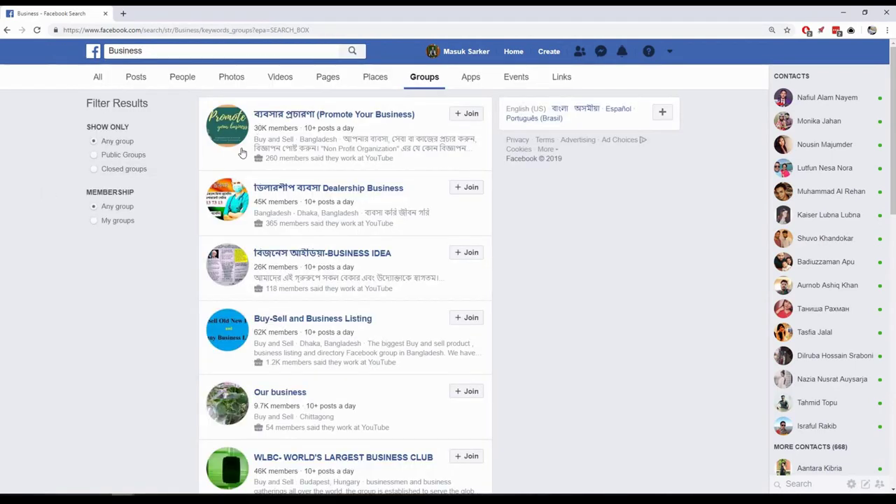
scroll(105, 325, down, 3)
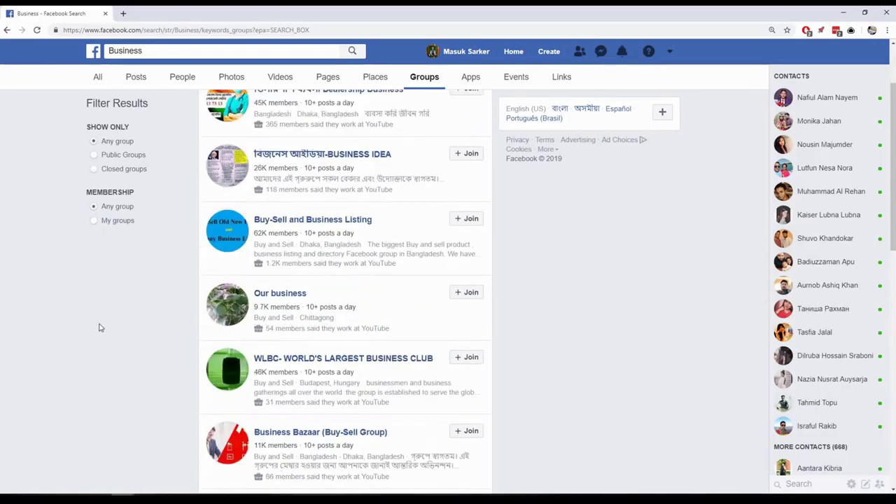
scroll(111, 362, down, 3)
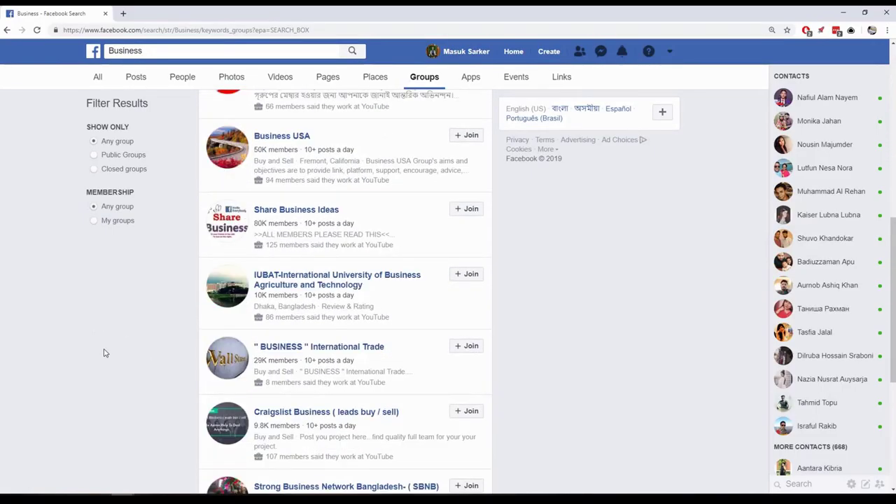
scroll(77, 344, down, 3)
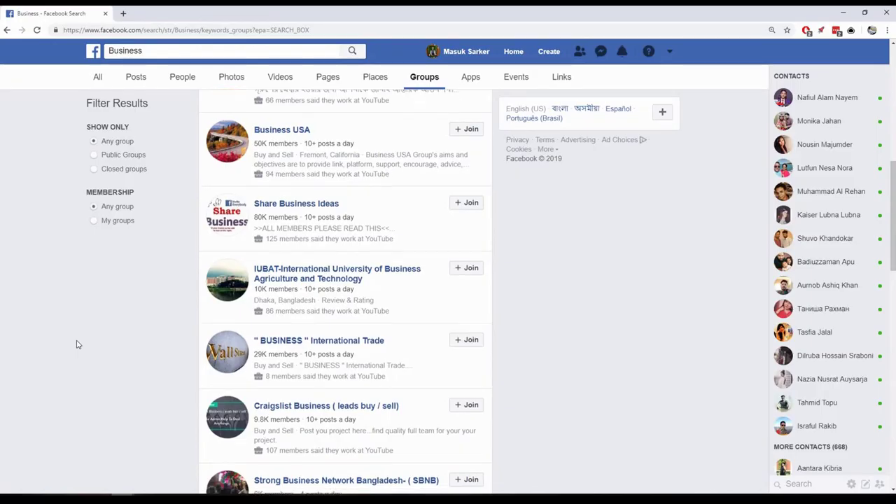
scroll(70, 342, up, 4)
scroll(67, 342, up, 4)
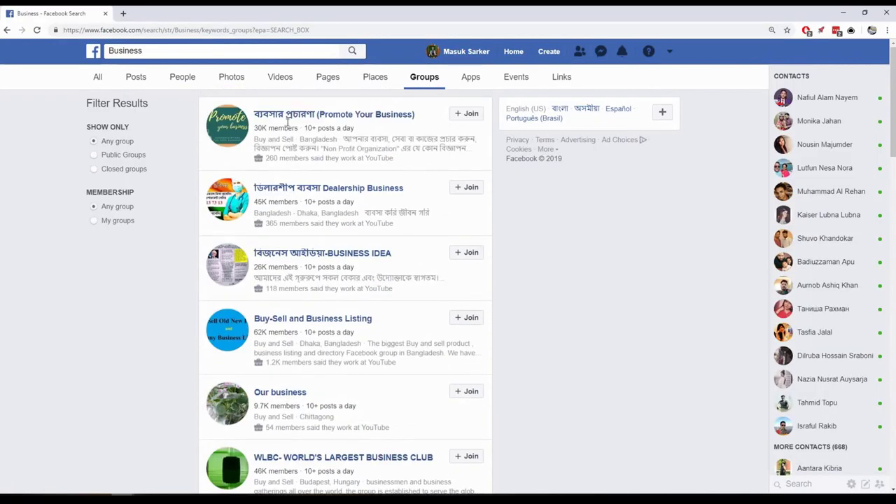
right_click(333, 123)
- Open Promote Your Business in a new tab, request to join, and return to results
click(335, 125)
click(155, 12)
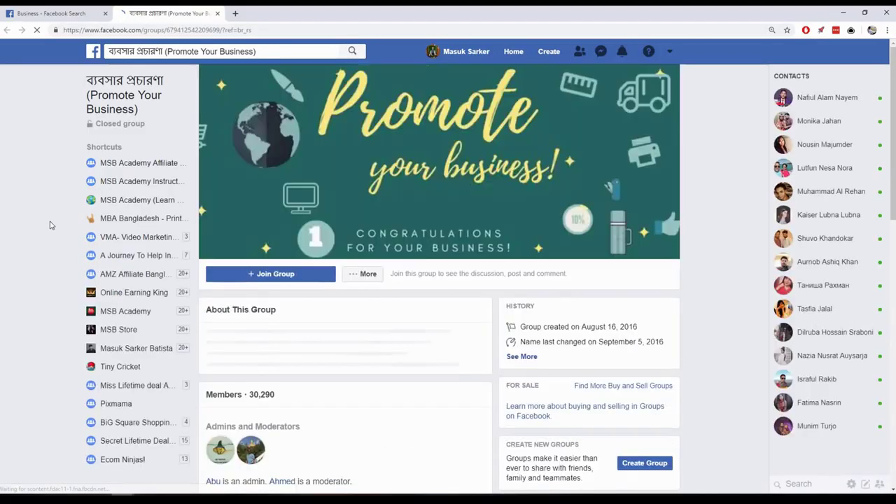
scroll(50, 225, down, 5)
scroll(50, 224, down, 4)
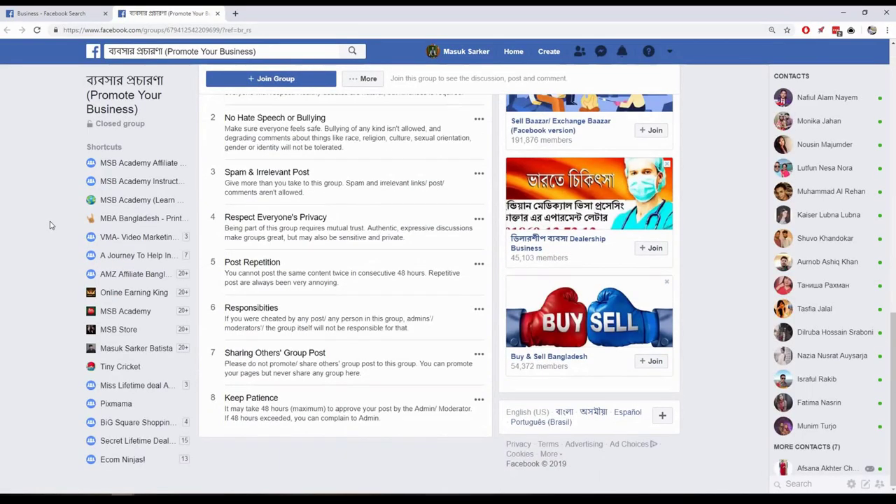
scroll(50, 224, up, 9)
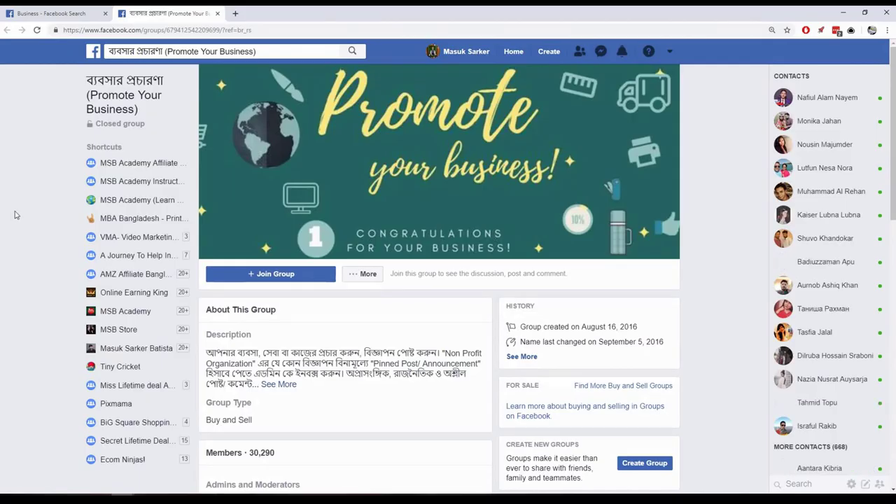
click(267, 273)
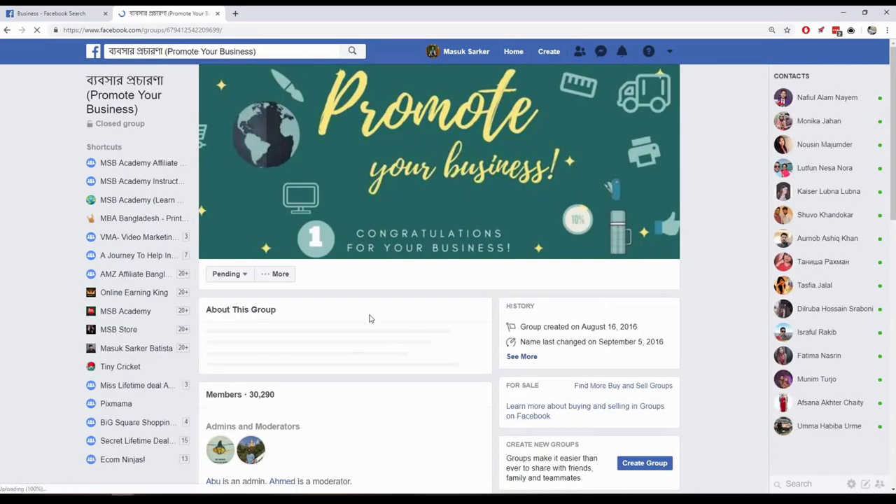
scroll(368, 315, down, 2)
scroll(403, 343, up, 2)
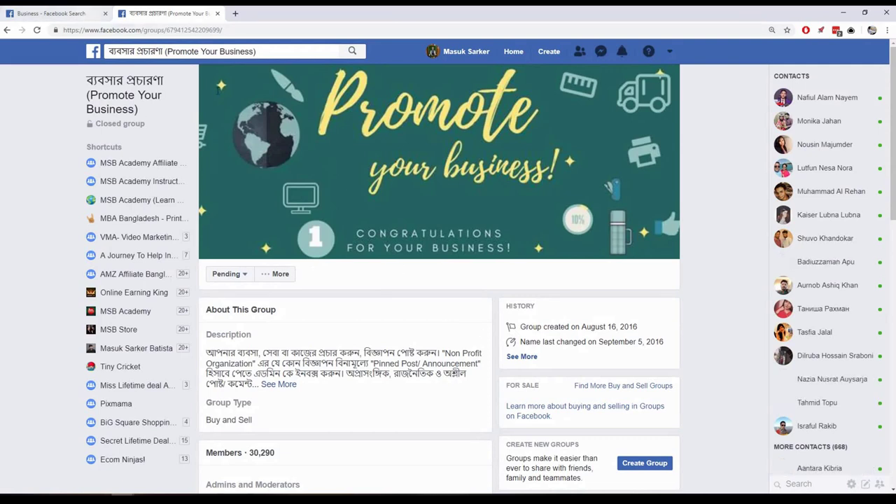
click(65, 14)
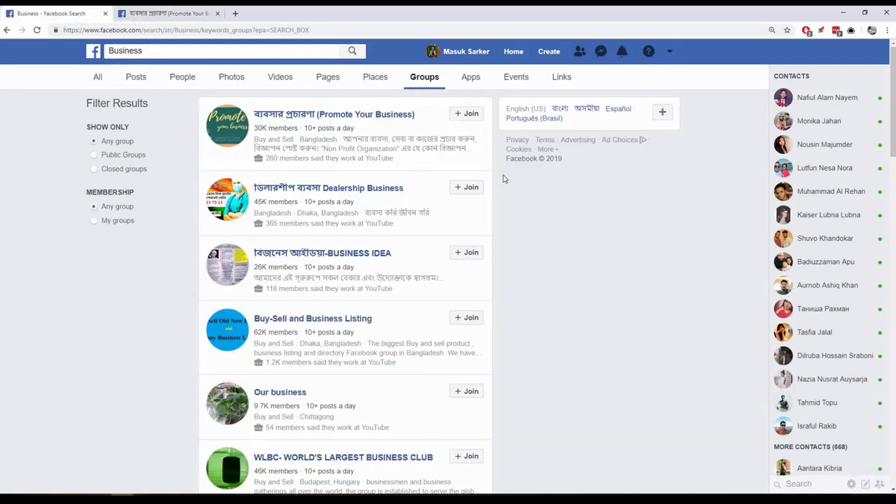
- Send a join request to the Dealership Business group
click(471, 187)
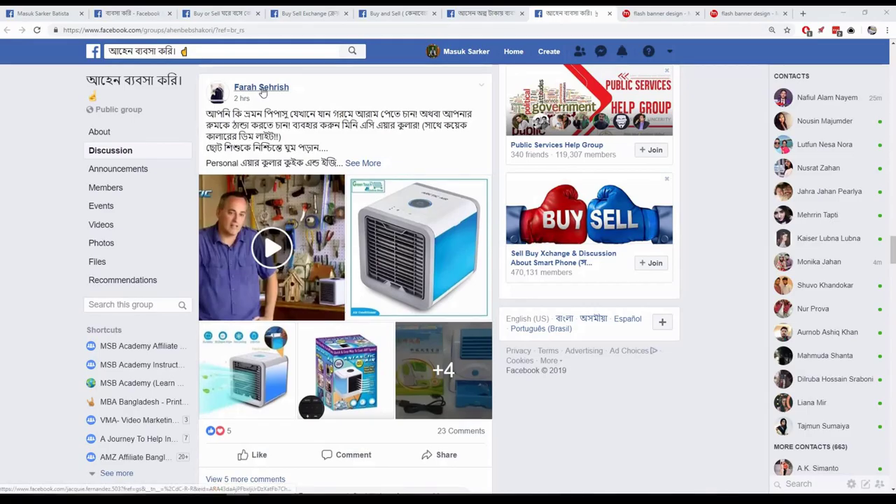
- Expand the air-cooler sale post and scroll the আহেন ব্যবসা করি। discussion feed
mouse_move(262, 94)
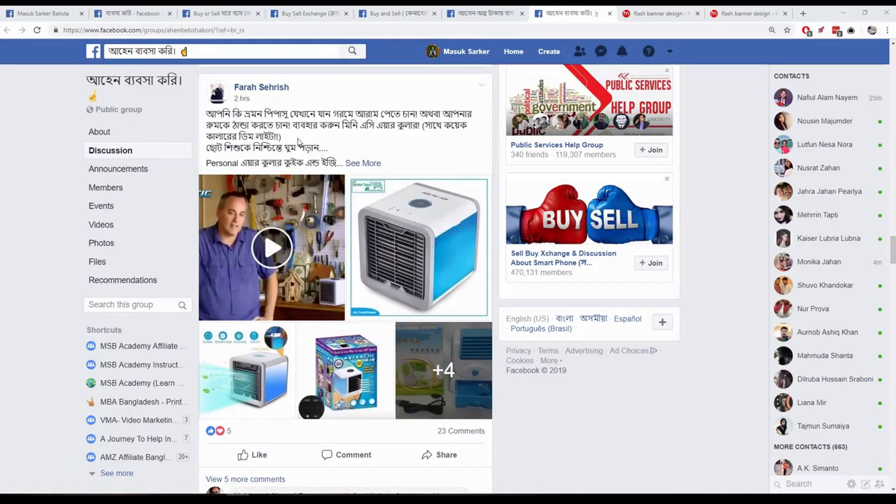
scroll(308, 143, down, 1)
scroll(308, 142, up, 1)
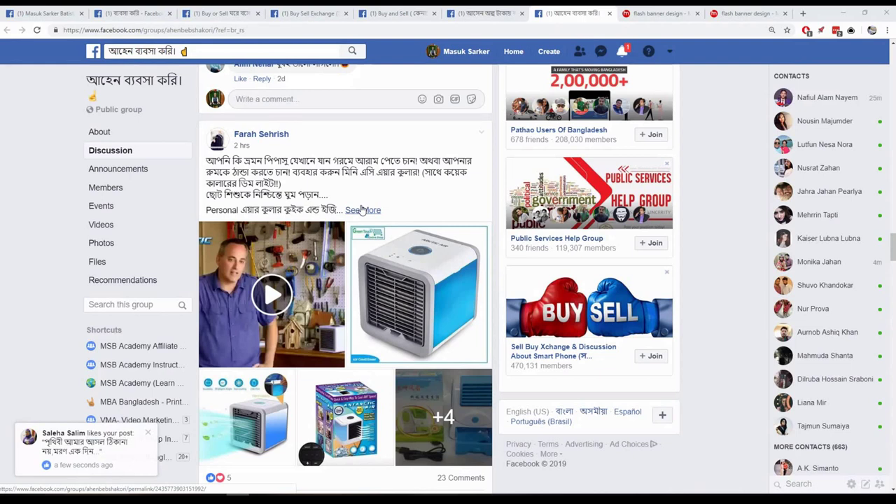
click(361, 210)
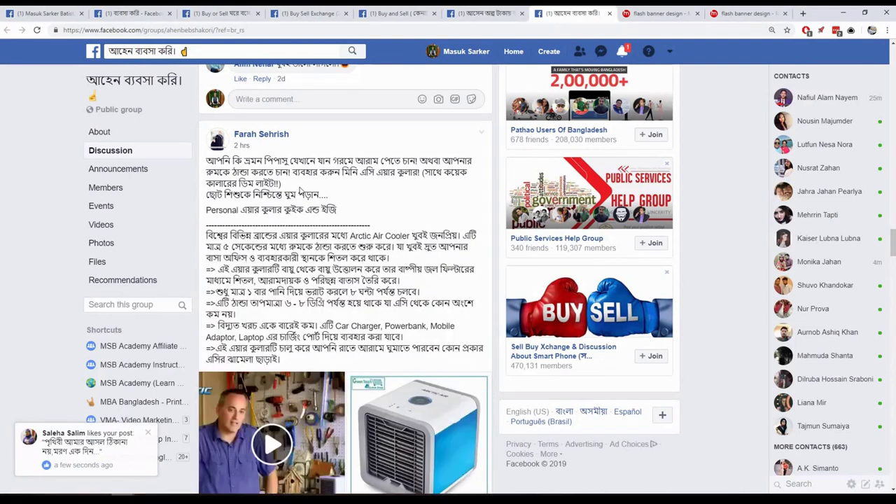
scroll(300, 191, down, 1)
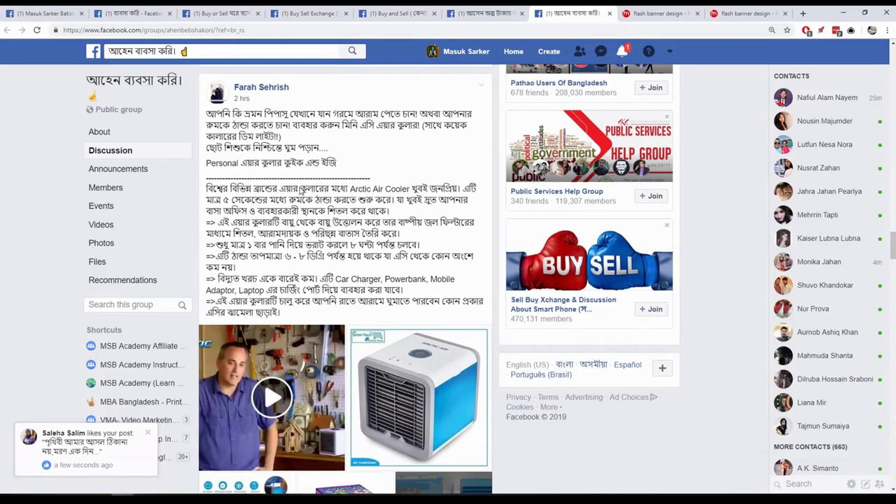
scroll(299, 191, down, 12)
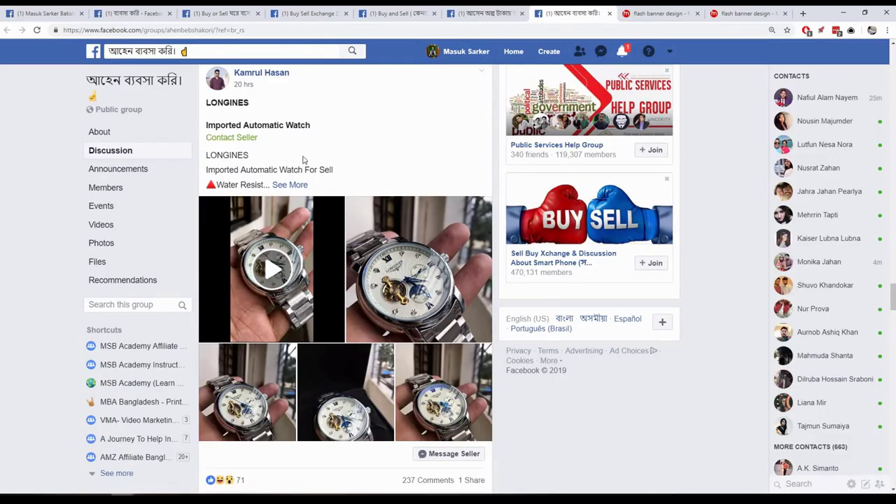
scroll(329, 186, down, 7)
scroll(332, 229, down, 12)
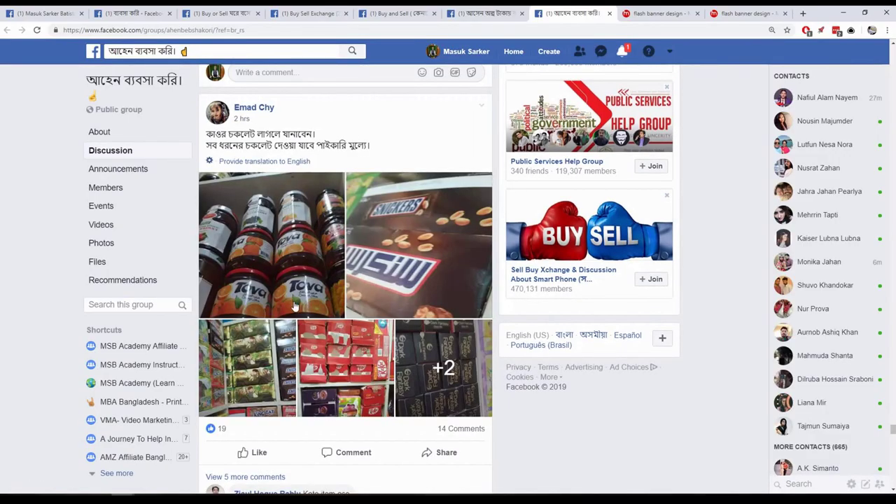
scroll(373, 142, up, 1)
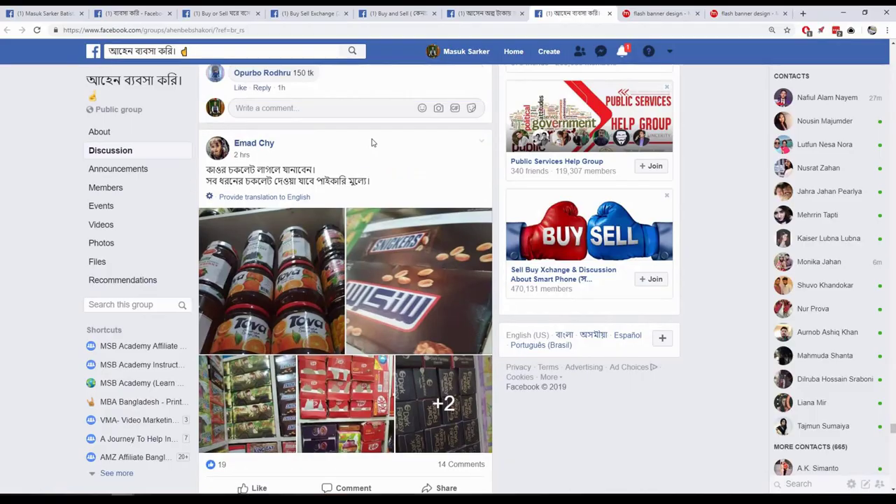
scroll(373, 149, down, 1)
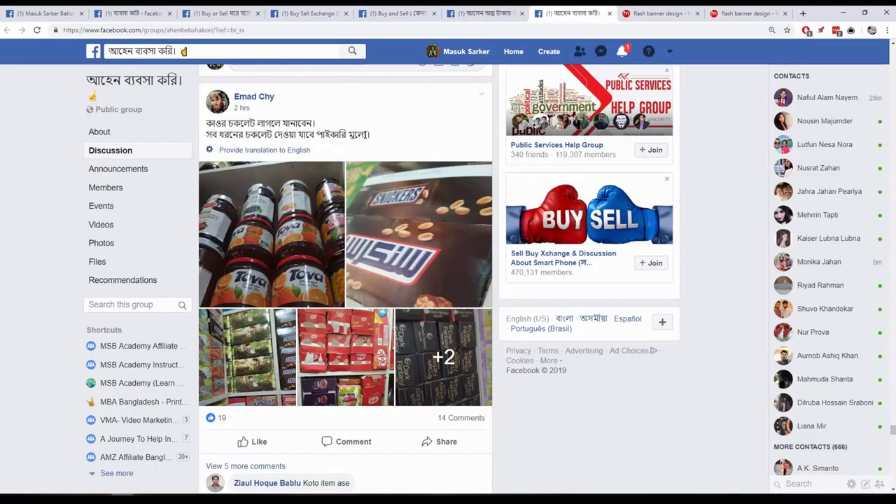
- Close the five open group tabs and scroll the ব্যবসা করি group results
click(259, 13)
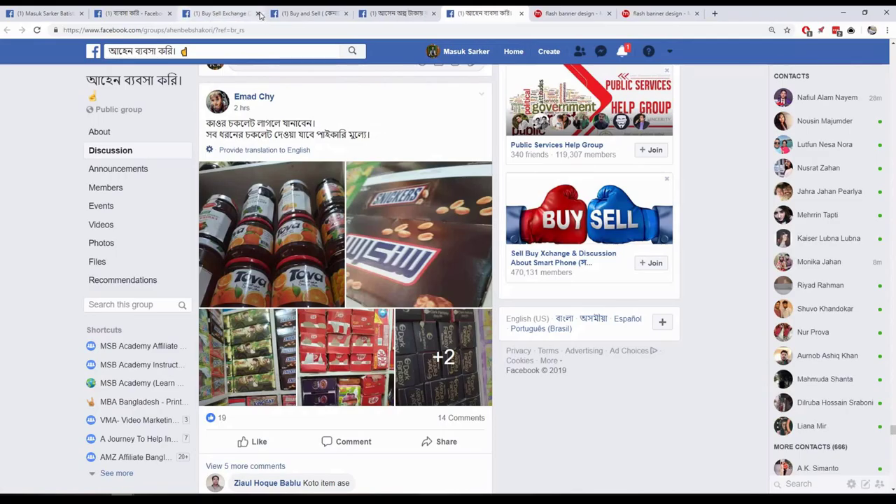
click(259, 14)
click(259, 14)
click(259, 13)
click(259, 13)
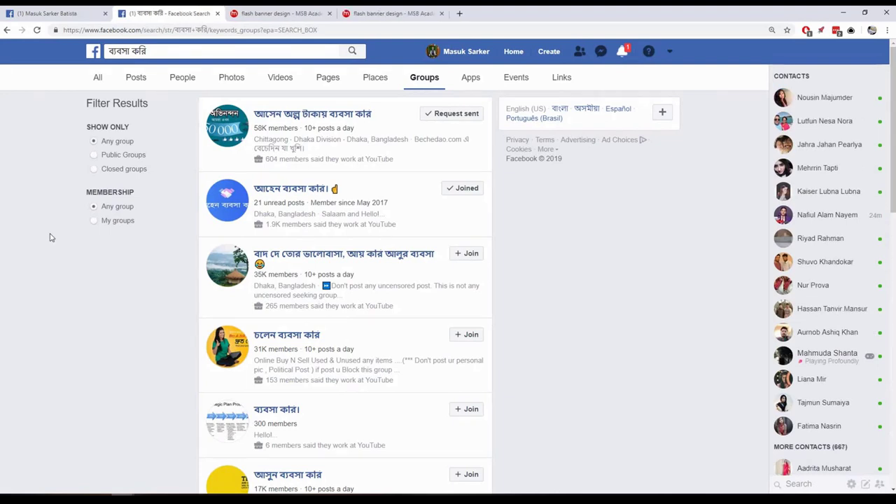
scroll(50, 238, down, 2)
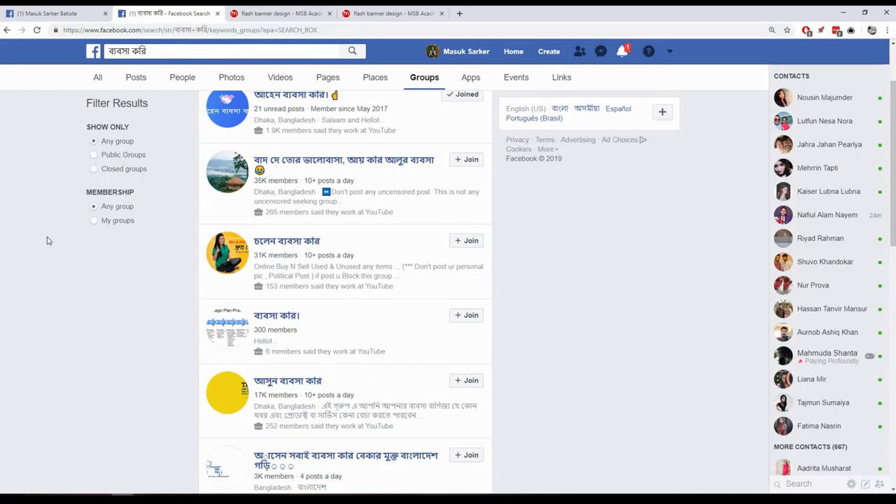
scroll(47, 240, up, 2)
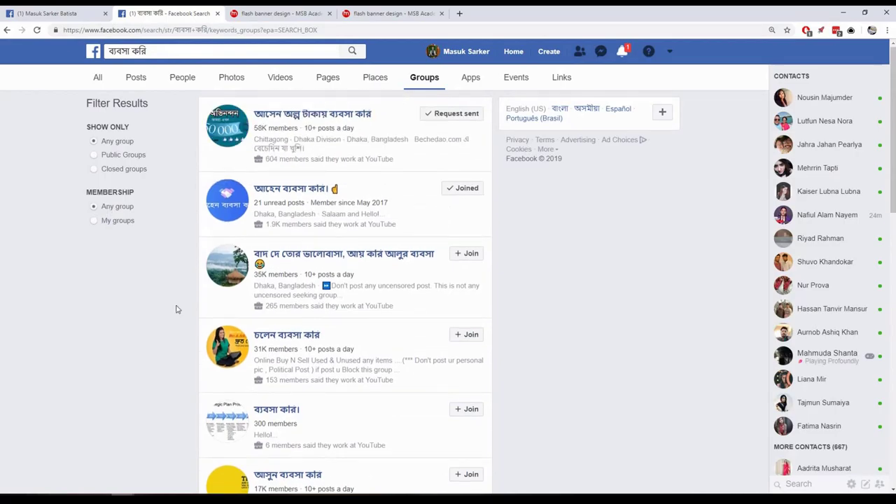
scroll(42, 312, down, 2)
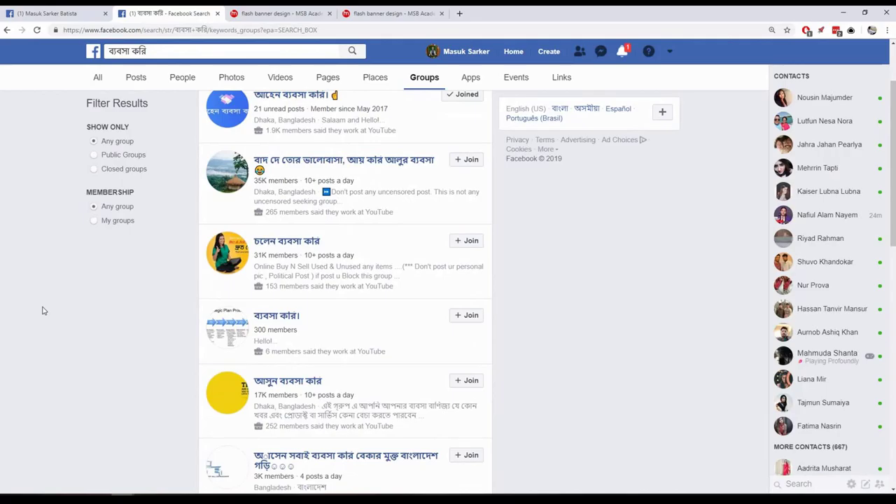
scroll(43, 310, down, 5)
scroll(43, 311, up, 3)
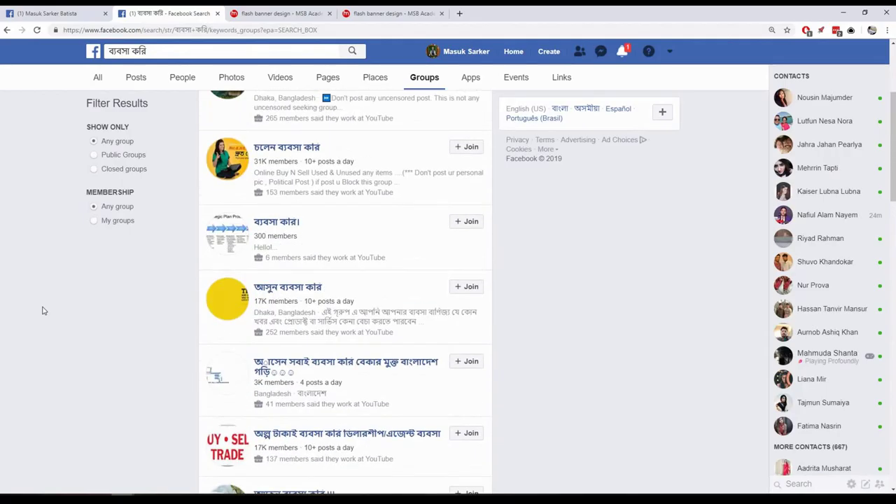
scroll(42, 310, up, 3)
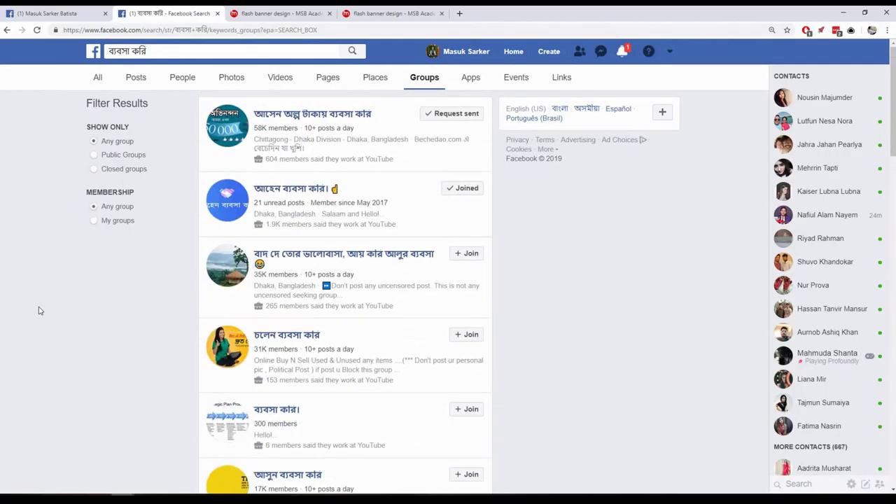